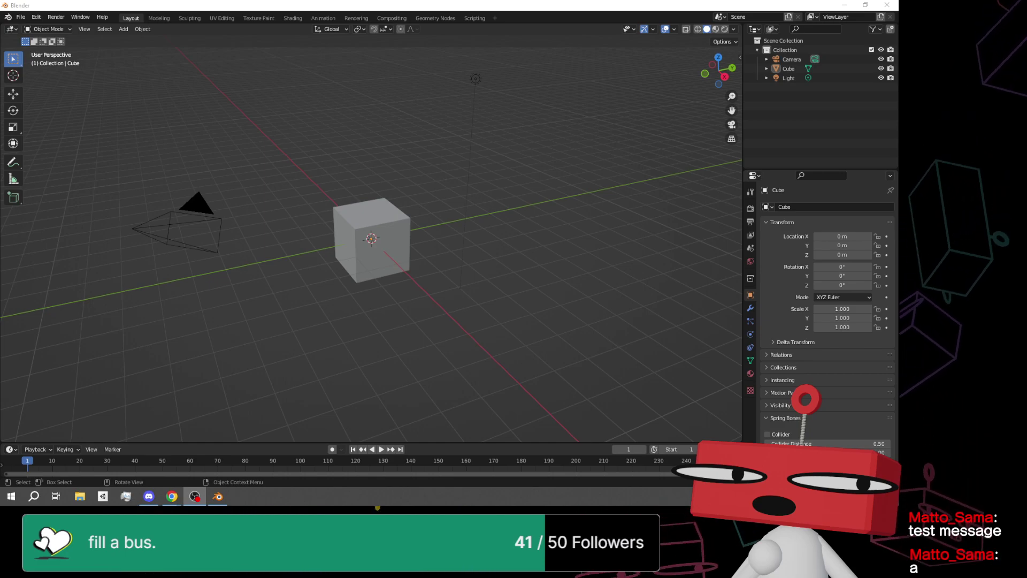
# Switch to OBS, maximize its window to check the stream preview and audio levels, and return to Blender
pyautogui.hotkey('alt', 'Tab')
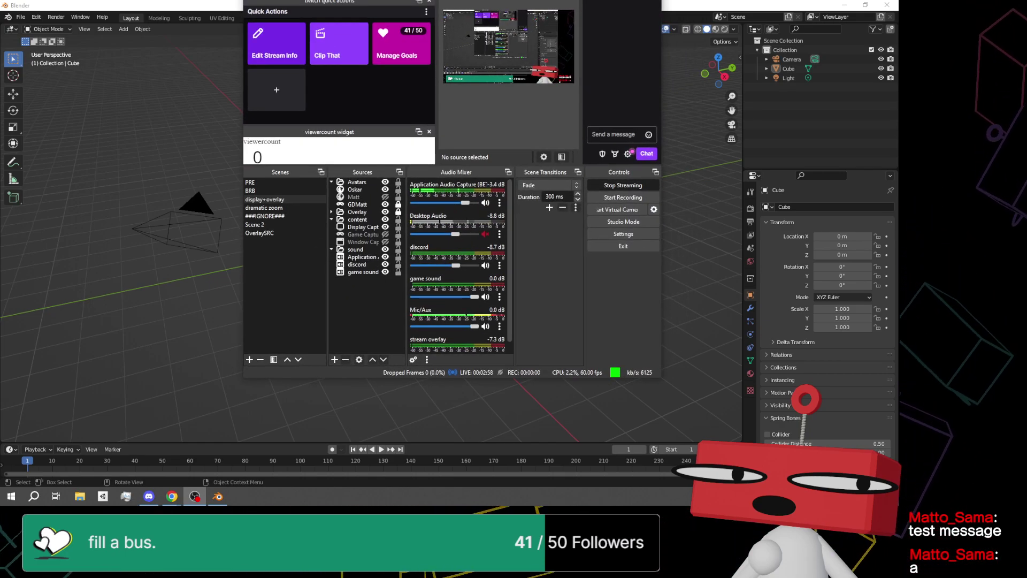
pyautogui.moveTo(612, 0); pyautogui.dragTo(560, 75)
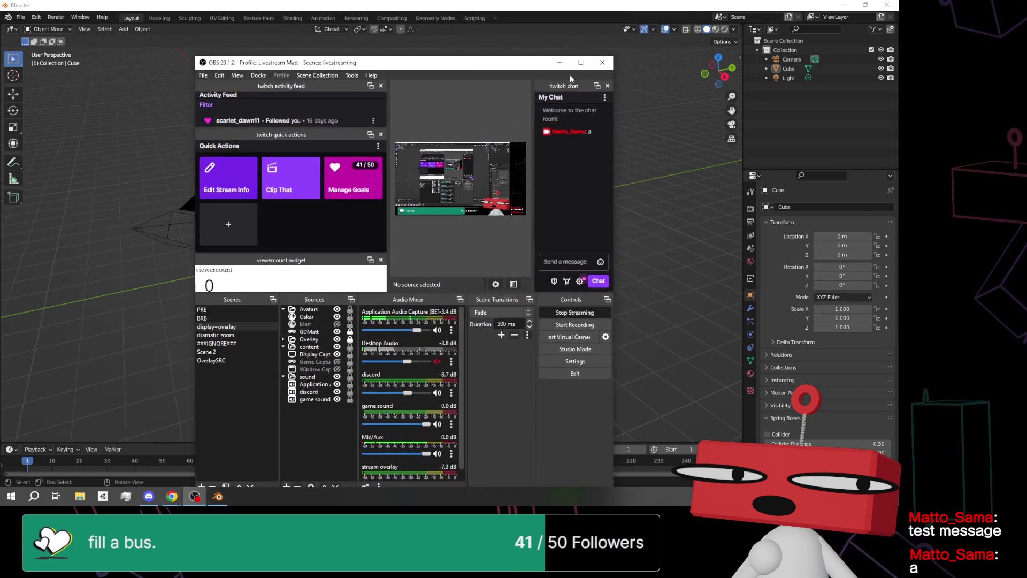
pyautogui.click(579, 66)
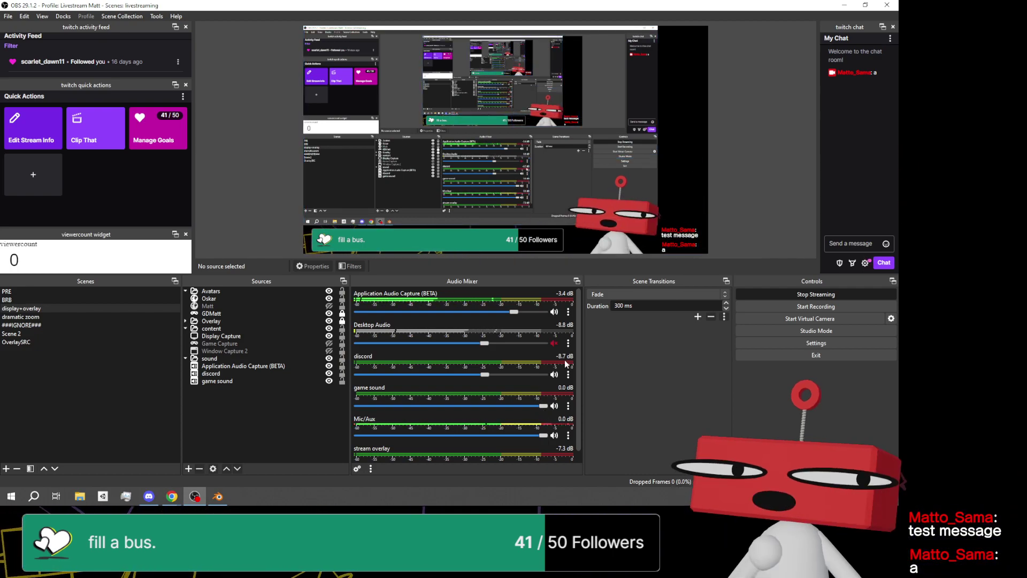
pyautogui.moveTo(463, 6); pyautogui.dragTo(390, 0)
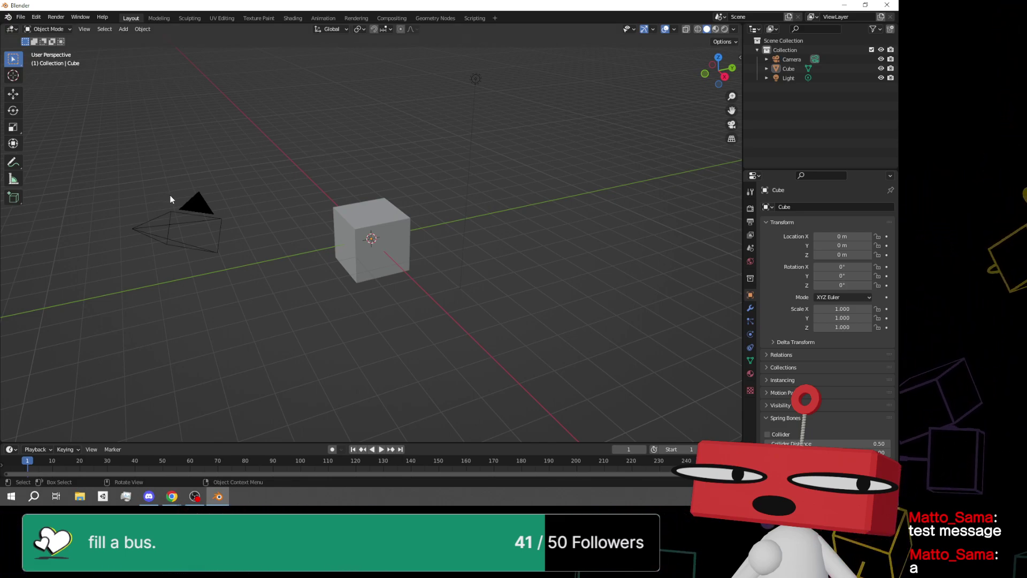
# Delete the camera from the scene and select the default cube
pyautogui.click(196, 207)
pyautogui.press('Delete')
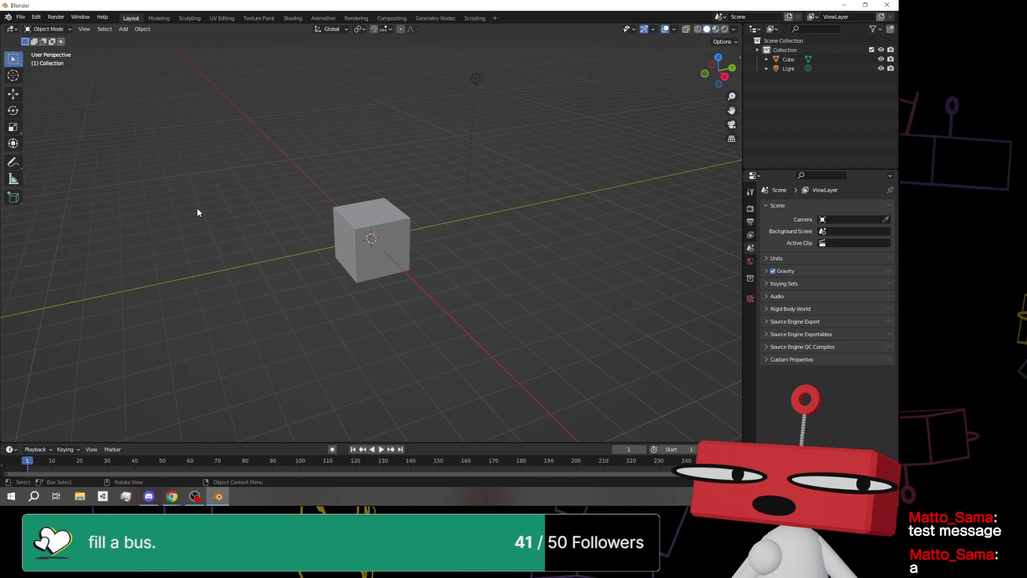
pyautogui.scroll(3, 374, 240)
pyautogui.click(383, 248)
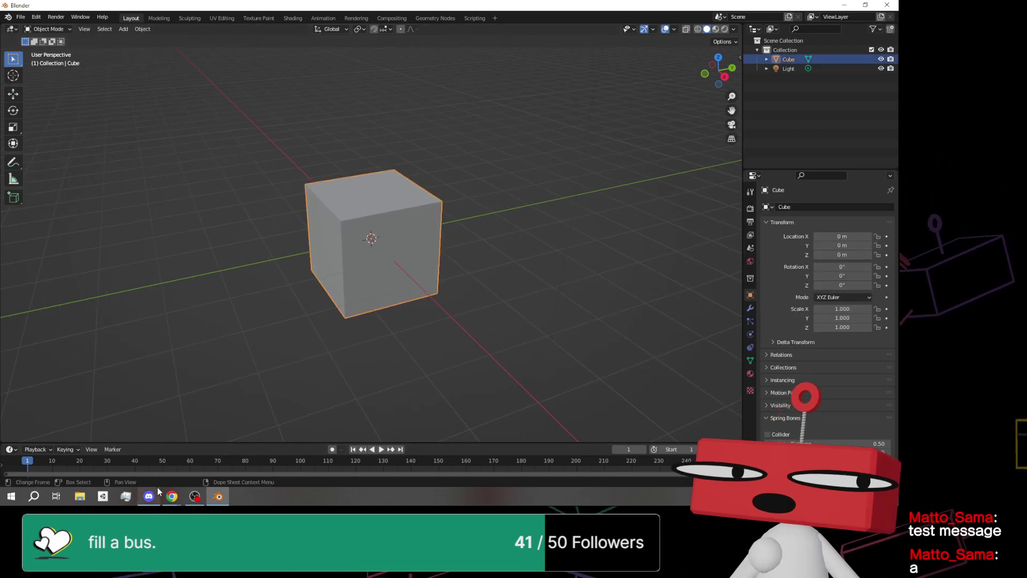
# Show the desktop and place the Krita shortcut among the desktop icons
pyautogui.moveTo(159, 492)
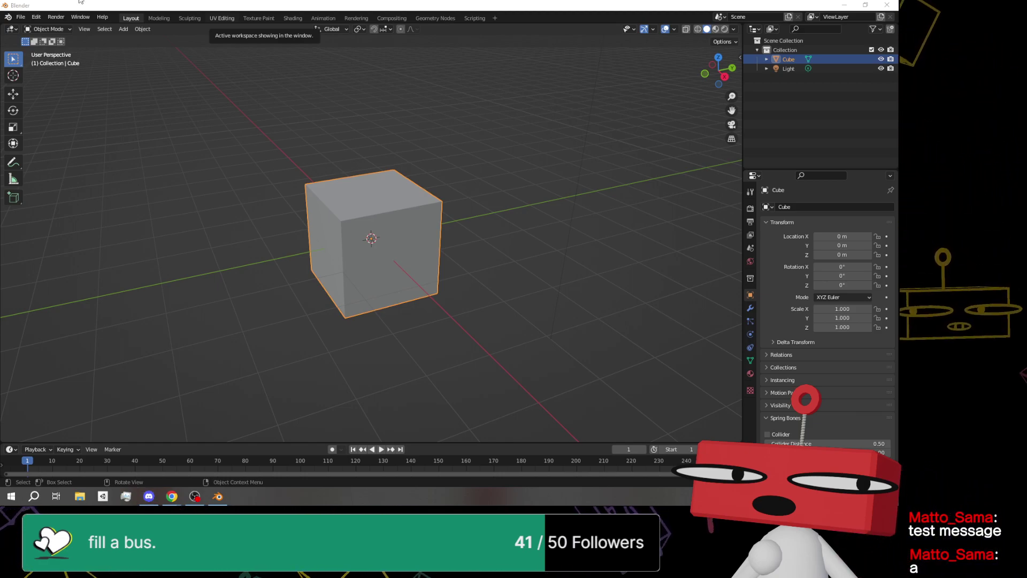
pyautogui.press('super+d')
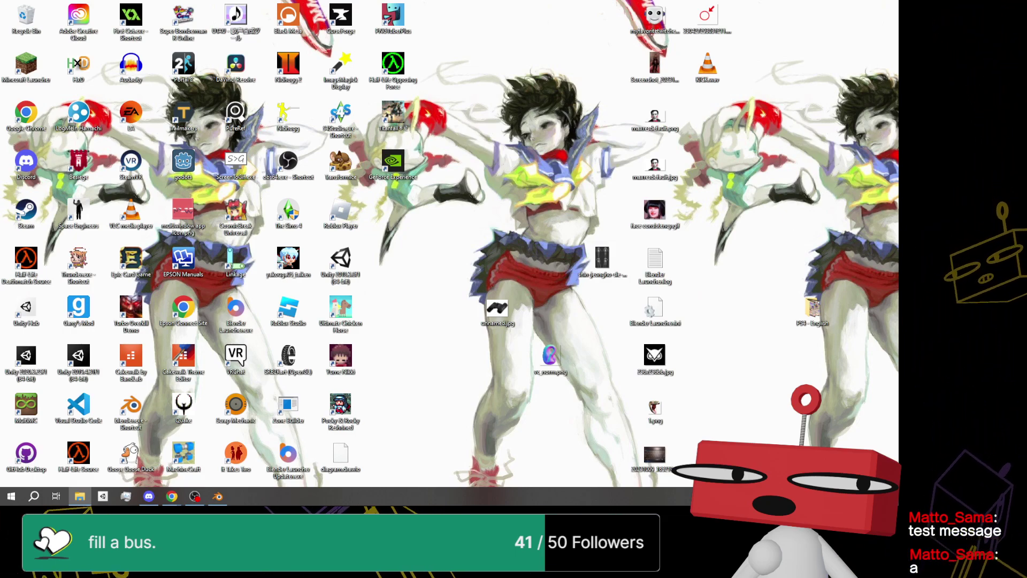
pyautogui.moveTo(428, 220); pyautogui.dragTo(409, 250)
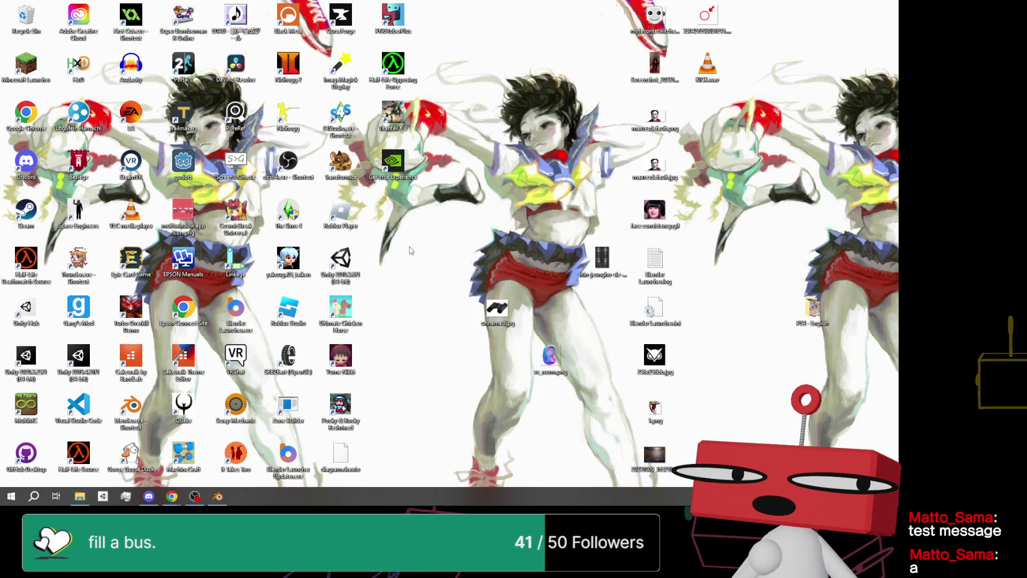
pyautogui.moveTo(397, 205); pyautogui.dragTo(413, 214)
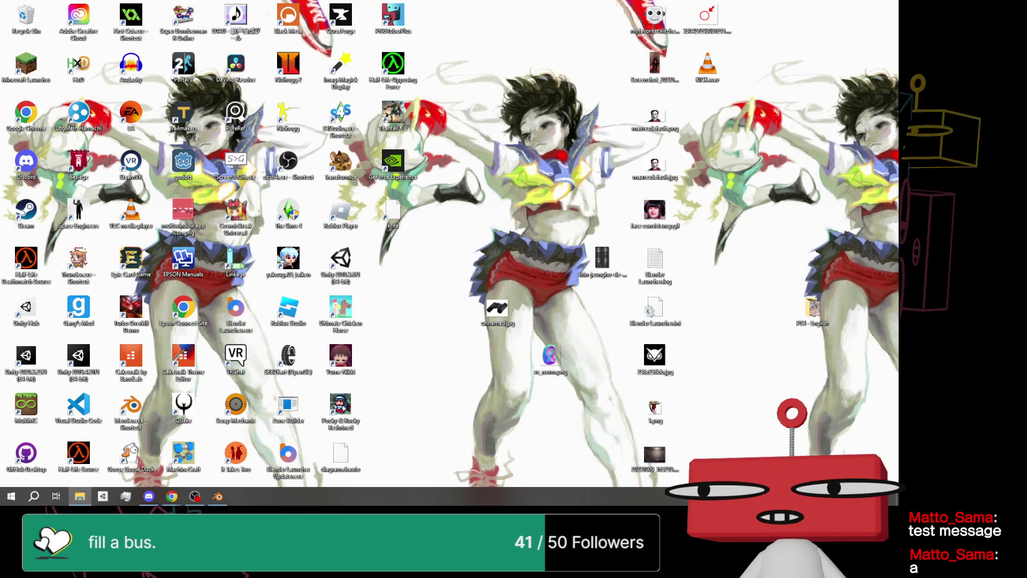
pyautogui.moveTo(402, 129); pyautogui.dragTo(396, 269)
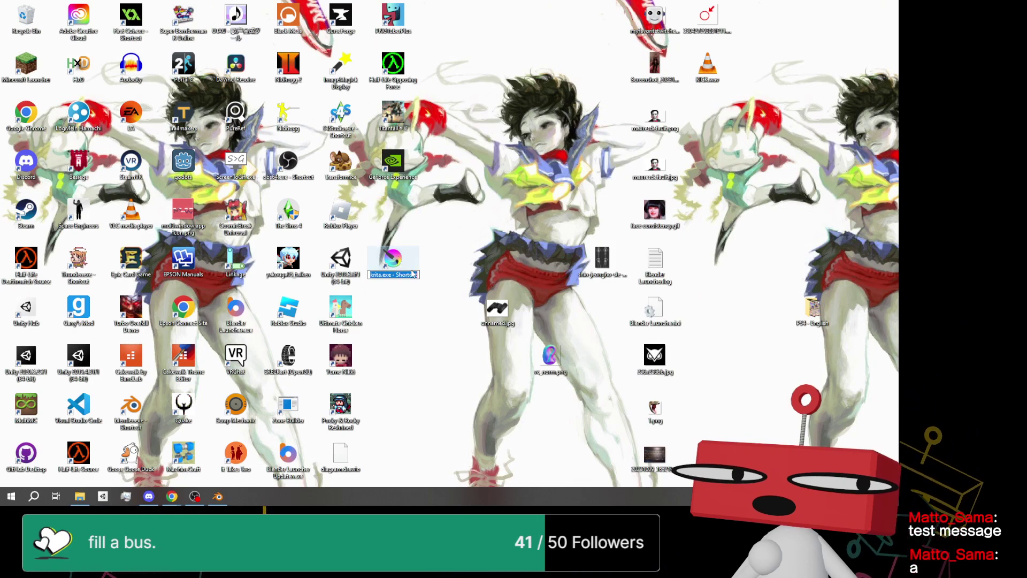
# Rename the Krita shortcut to krita.exe and move it directly below the GeForce Experience icon
pyautogui.moveTo(400, 283); pyautogui.dragTo(393, 289)
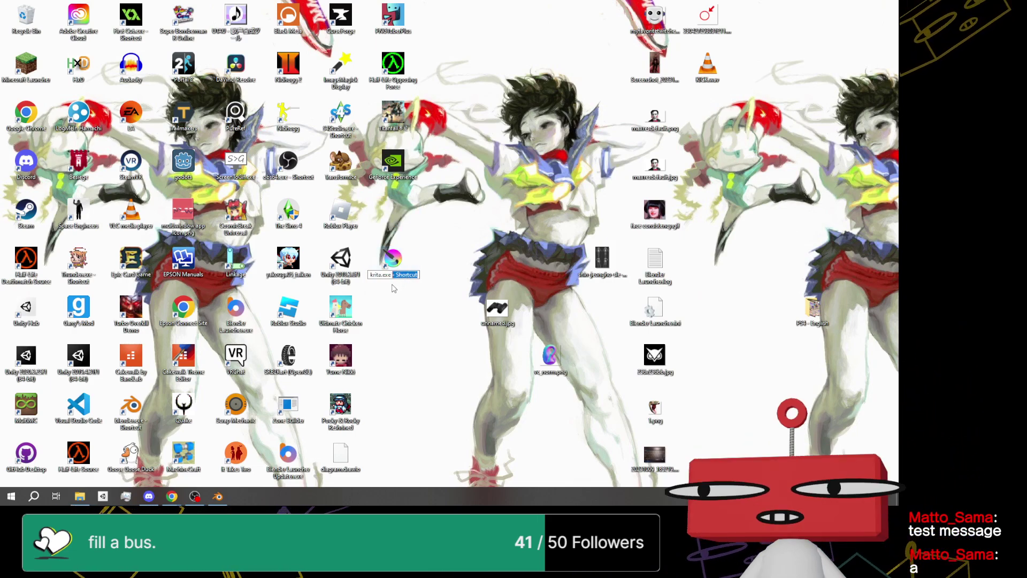
pyautogui.press('BackSpace')
pyautogui.press('Return')
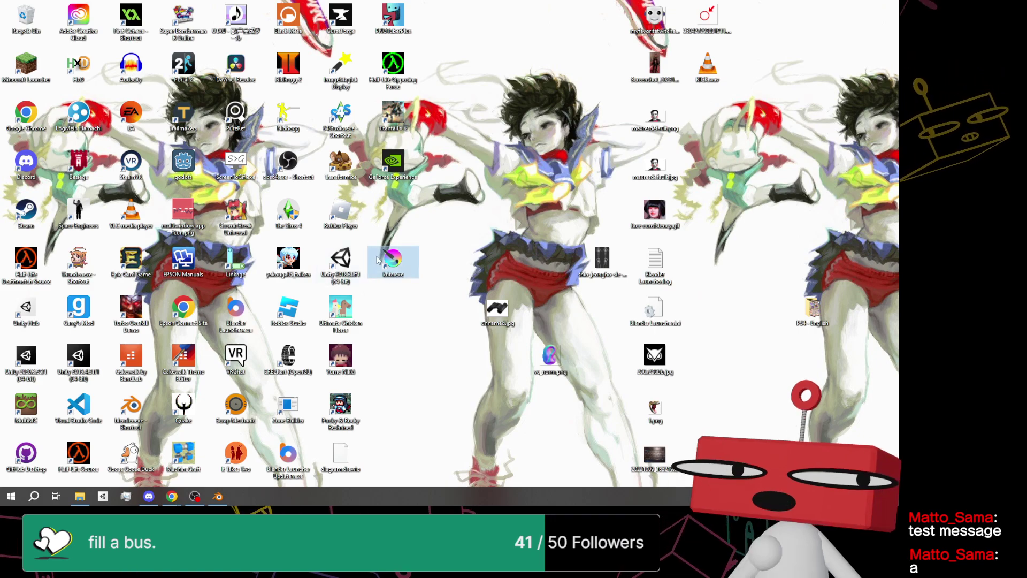
pyautogui.moveTo(376, 261); pyautogui.dragTo(376, 212)
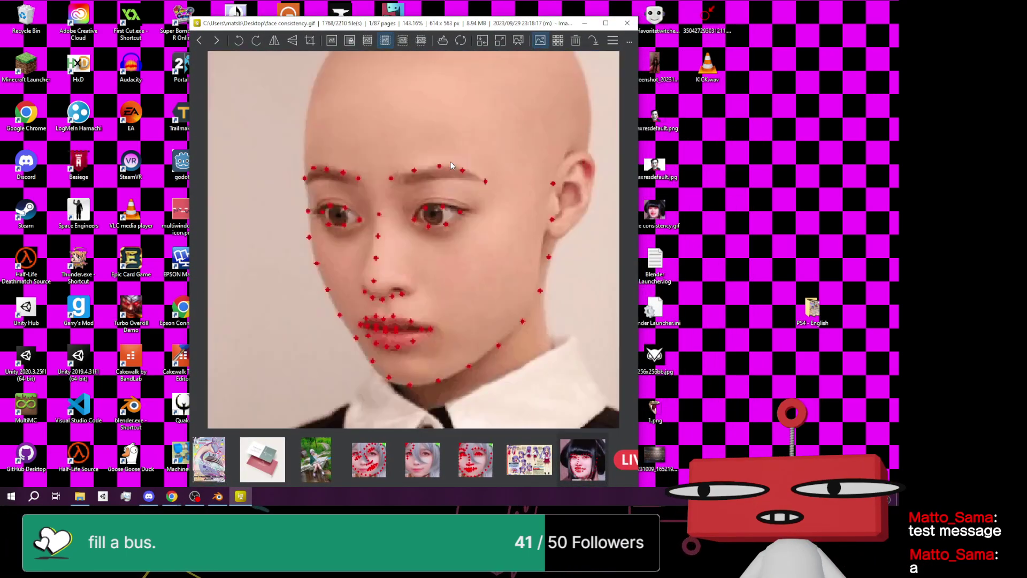
# View the face image with red landmark markers in the image viewer, and close the viewer
pyautogui.click(375, 452)
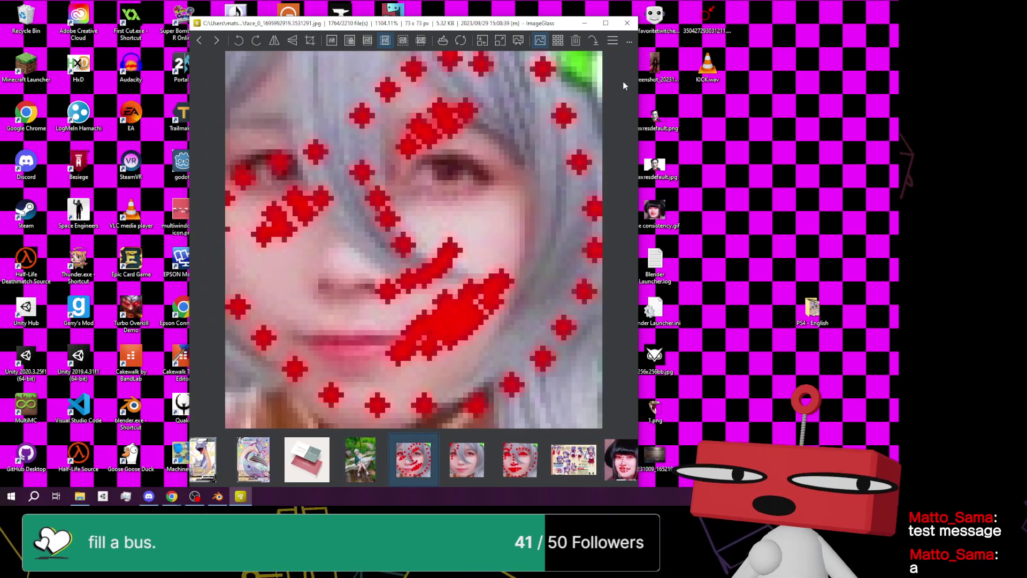
pyautogui.click(627, 23)
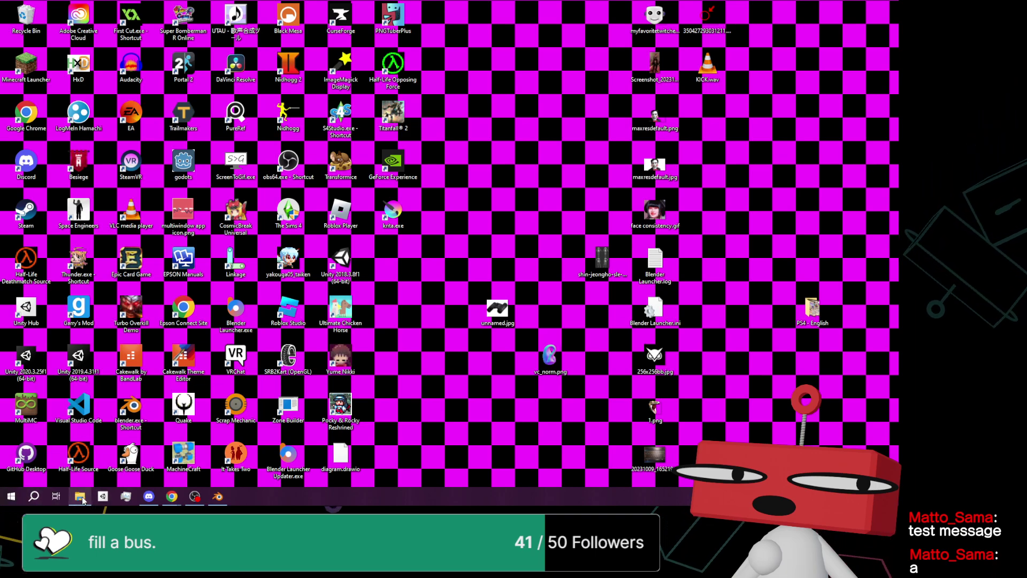
pyautogui.moveTo(80, 497)
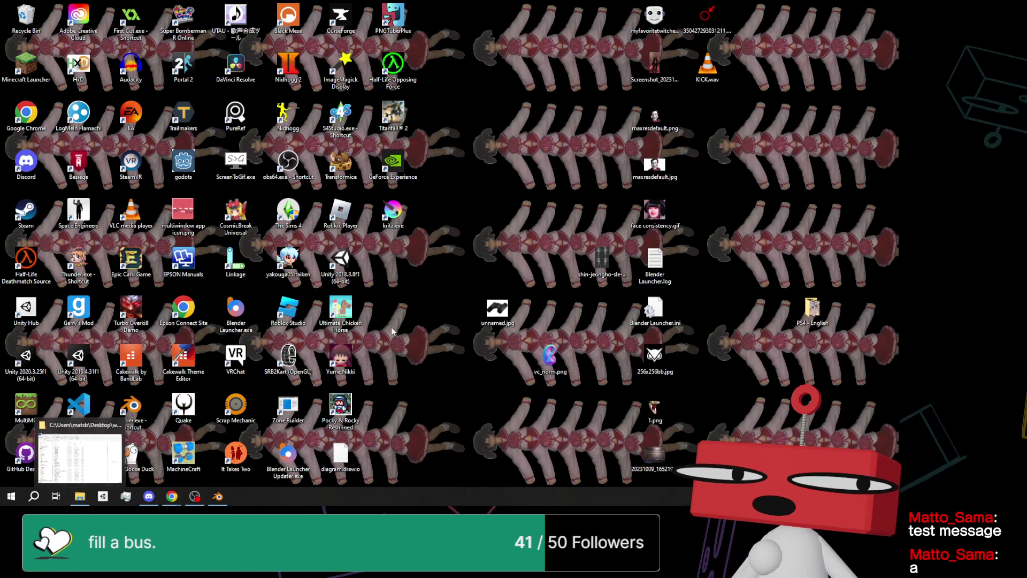
pyautogui.click(41, 495)
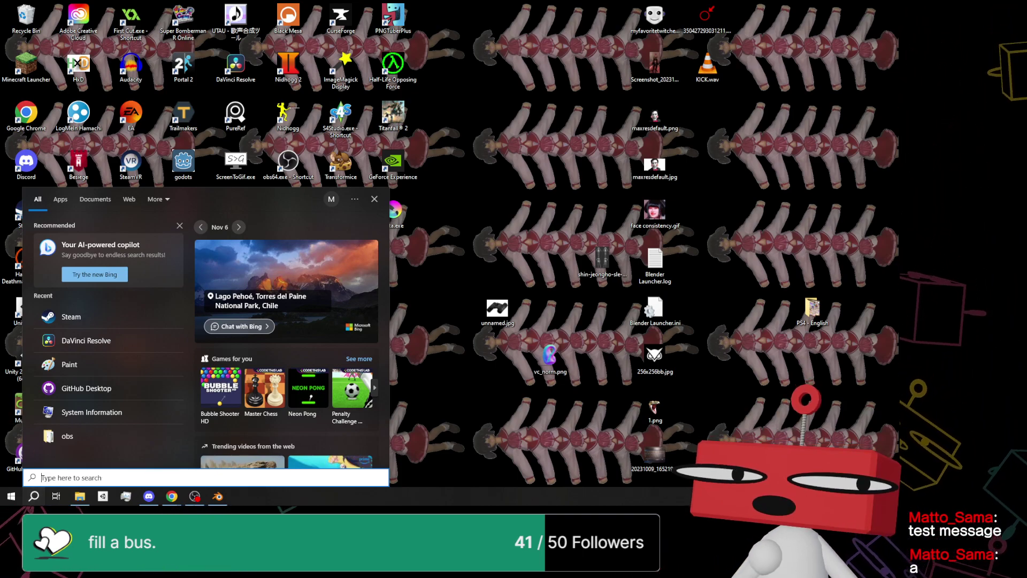
pyautogui.click(236, 2)
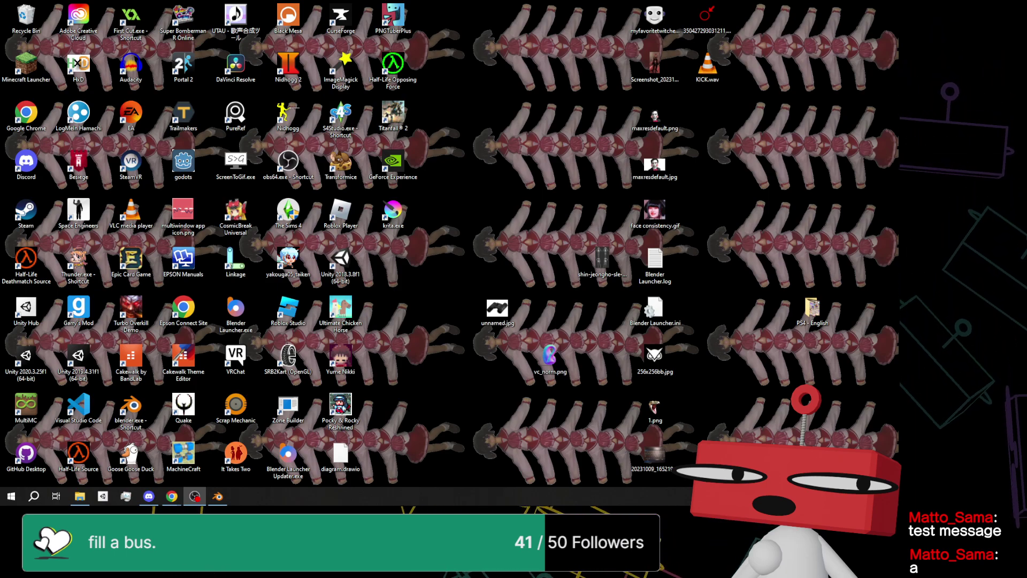
# Launch Krita and create a new 2480 × 3508 px RGB/Alpha document at 300 pixels per inch
pyautogui.doubleClick(401, 216)
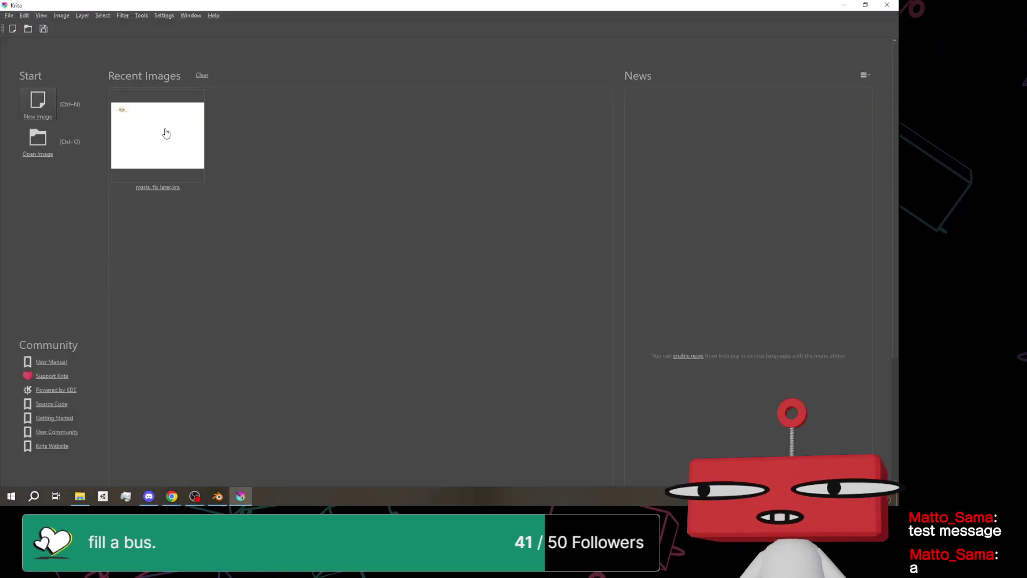
pyautogui.hotkey('ctrl', 'n')
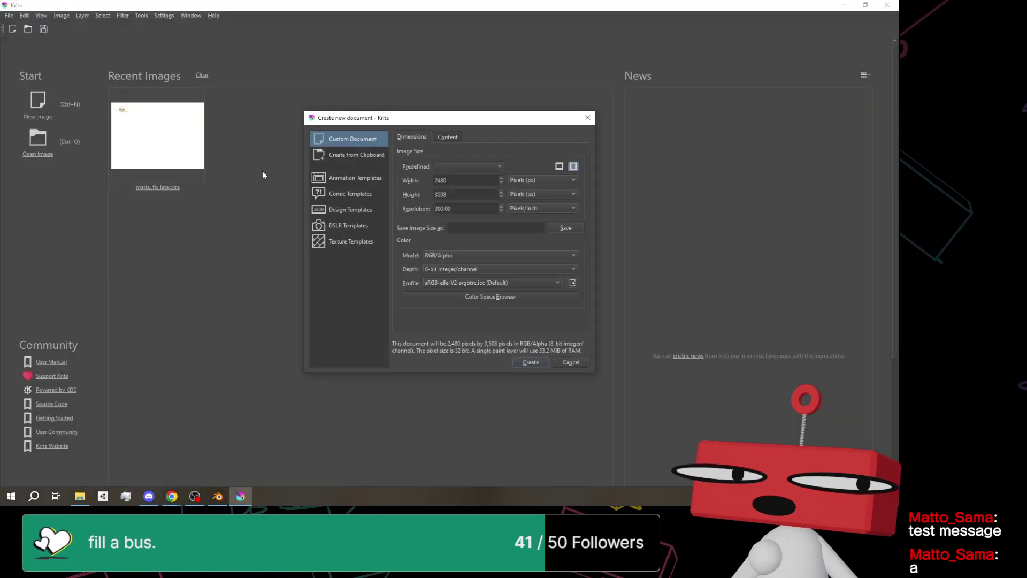
pyautogui.click(532, 363)
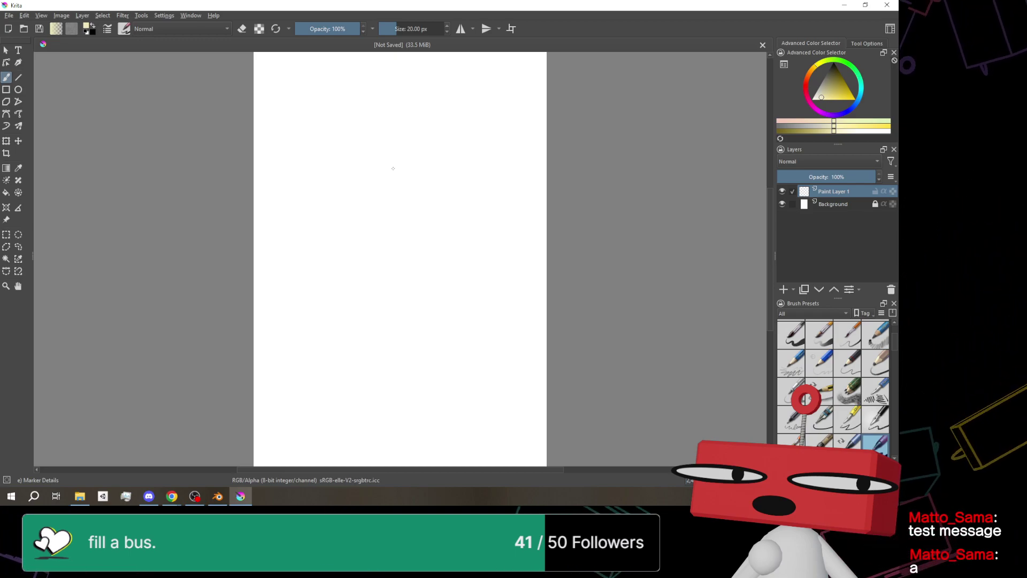
# Paint a few freehand test strokes on Paint Layer 1 with the pale yellow brush
pyautogui.moveTo(433, 394); pyautogui.dragTo(470, 360)
pyautogui.moveTo(544, 269)
pyautogui.mouseDown()
pyautogui.moveTo(459, 366)
pyautogui.moveTo(401, 362)
pyautogui.mouseUp()
pyautogui.moveTo(403, 298); pyautogui.dragTo(477, 263)
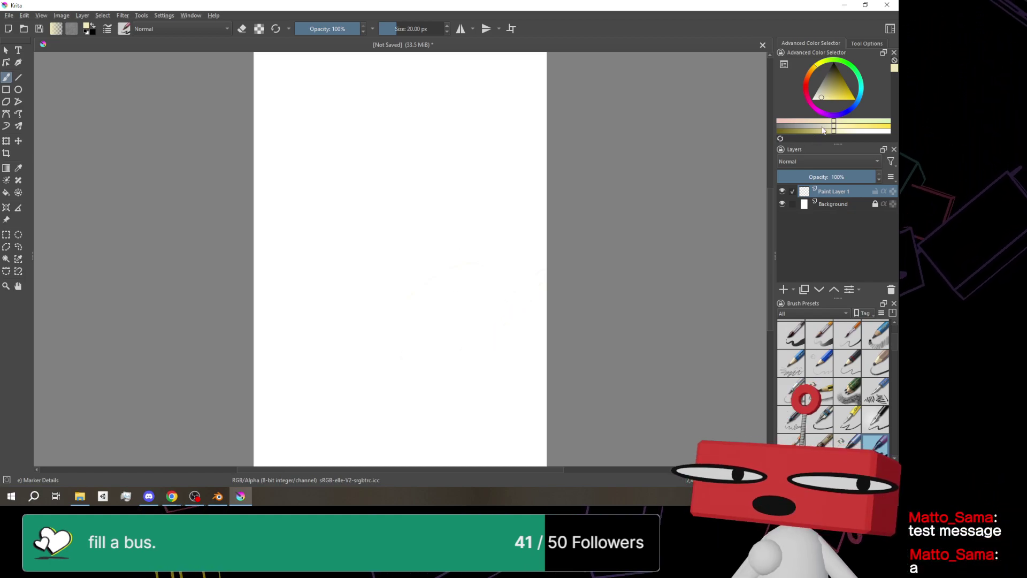
# Set the brush color to black and undo the test scribble made with it
pyautogui.click(834, 64)
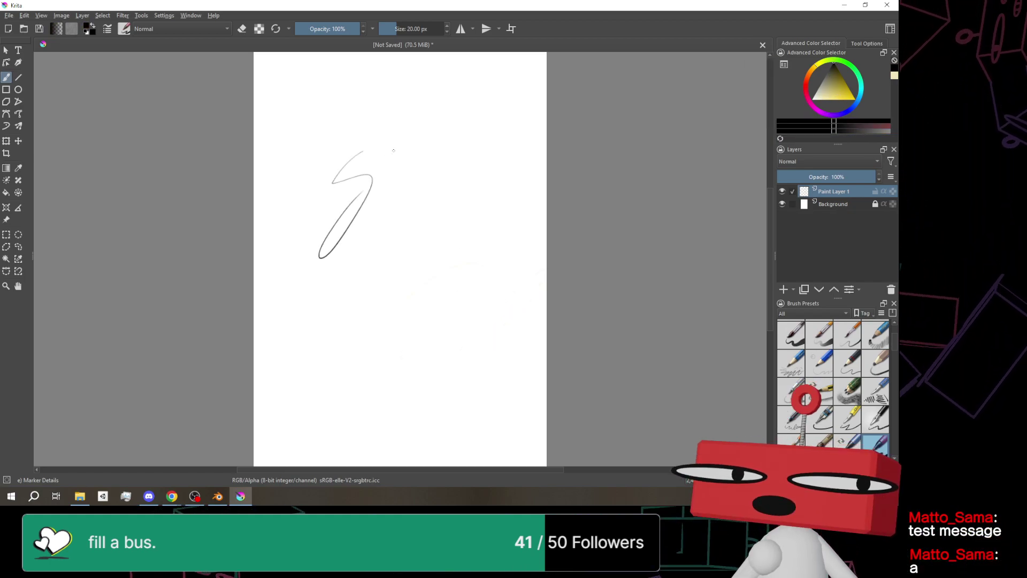
pyautogui.hotkey('ctrl', 'z')
pyautogui.hotkey('ctrl', 'z')
# Rotate the image 90° into landscape orientation
pyautogui.click(61, 15)
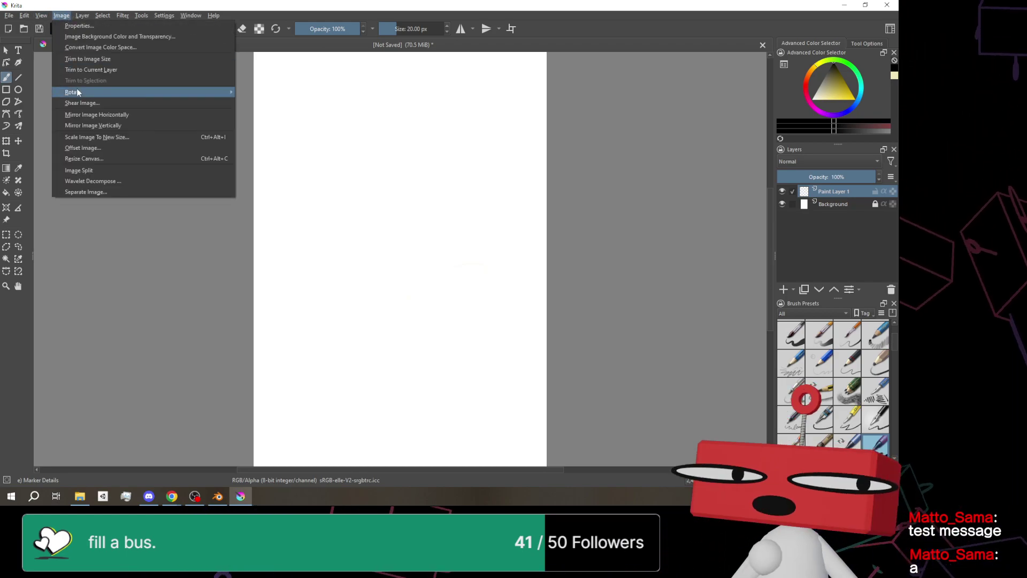
pyautogui.moveTo(78, 92)
pyautogui.click(283, 104)
pyautogui.scroll(3, 293, 202)
pyautogui.scroll(-3, 294, 202)
pyautogui.scroll(2, 330, 205)
pyautogui.scroll(-1, 328, 207)
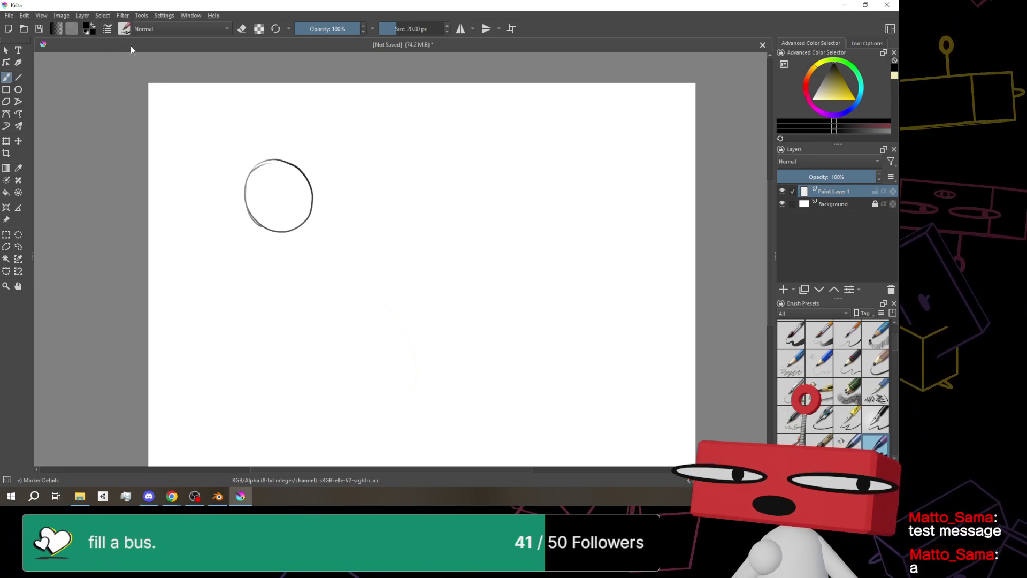
# Enable horizontal mirroring with its axis at about X 825 px, and undo the freehand circle
pyautogui.click(460, 30)
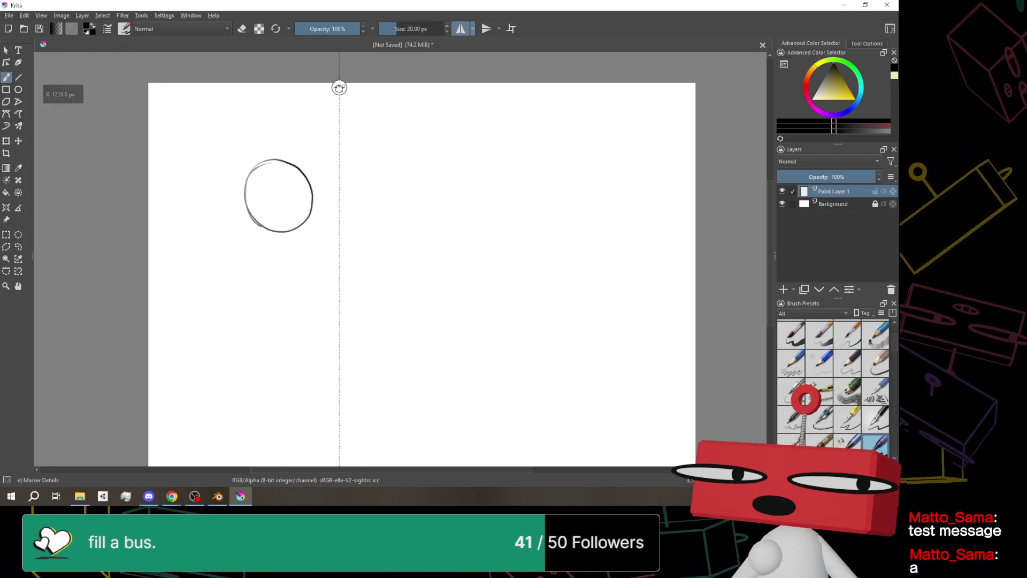
pyautogui.hotkey('ctrl', 'z')
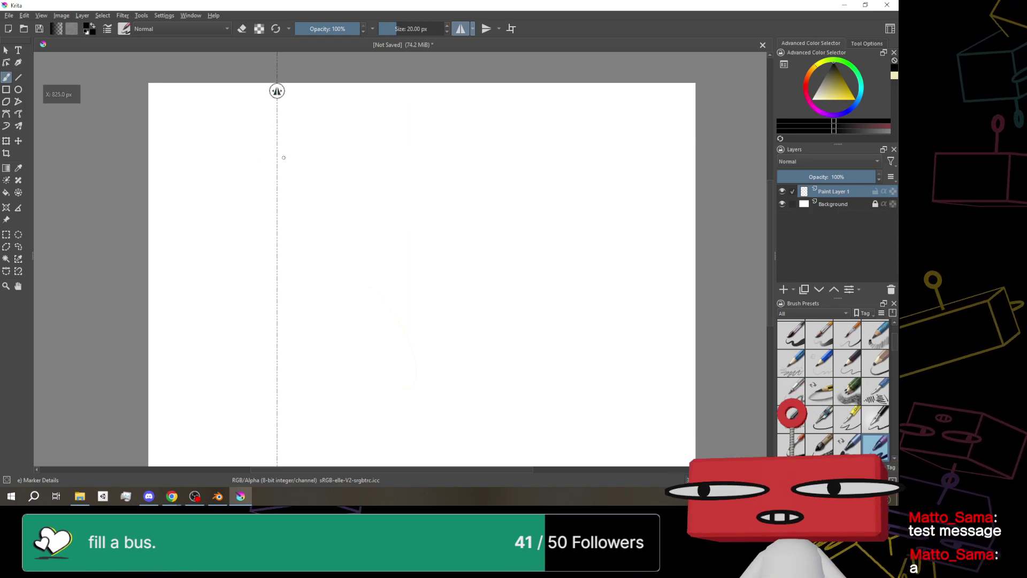
# Draw a symmetric rounded head outline centered on the mirror axis in the upper part of the canvas
pyautogui.scroll(-2, 351, 229)
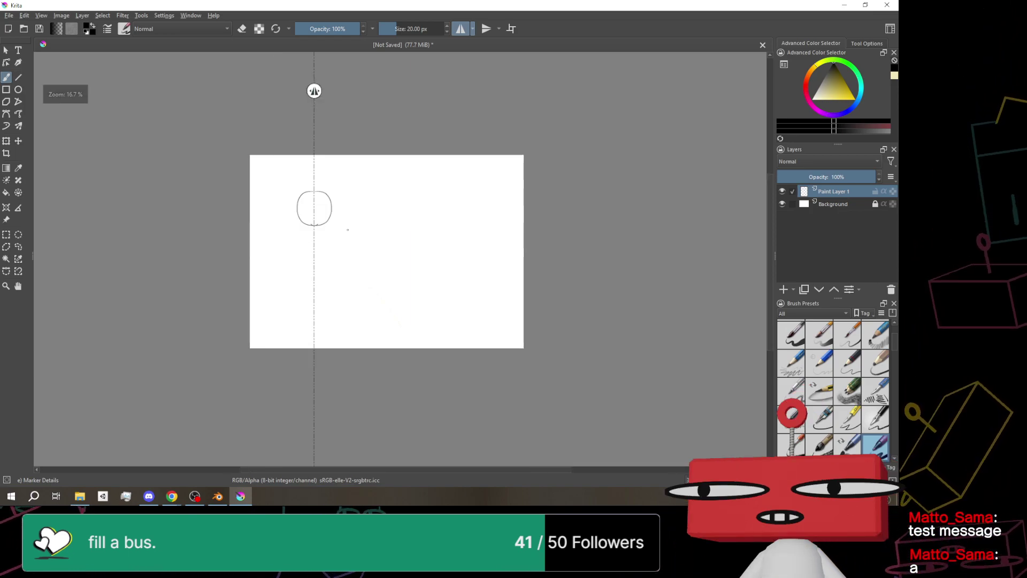
pyautogui.scroll(3, 324, 283)
pyautogui.scroll(-1, 312, 306)
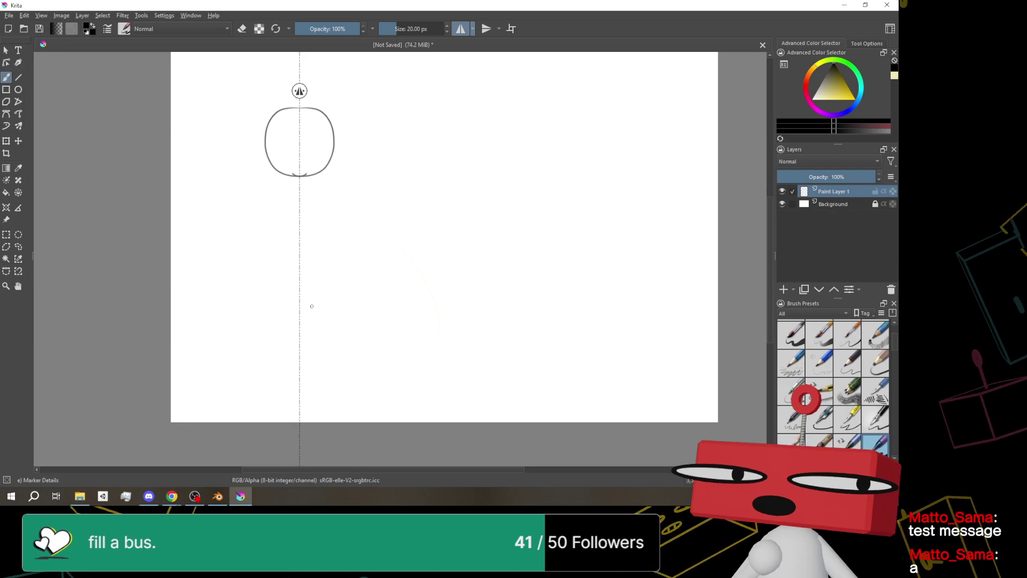
# Sketch the mirrored neckline, shoulders and upper torso sides just below the head, undoing unwanted strokes
pyautogui.moveTo(298, 183)
pyautogui.mouseDown()
pyautogui.moveTo(276, 201)
pyautogui.moveTo(282, 193)
pyautogui.moveTo(269, 241)
pyautogui.mouseUp()
pyautogui.hotkey('ctrl', 'z')
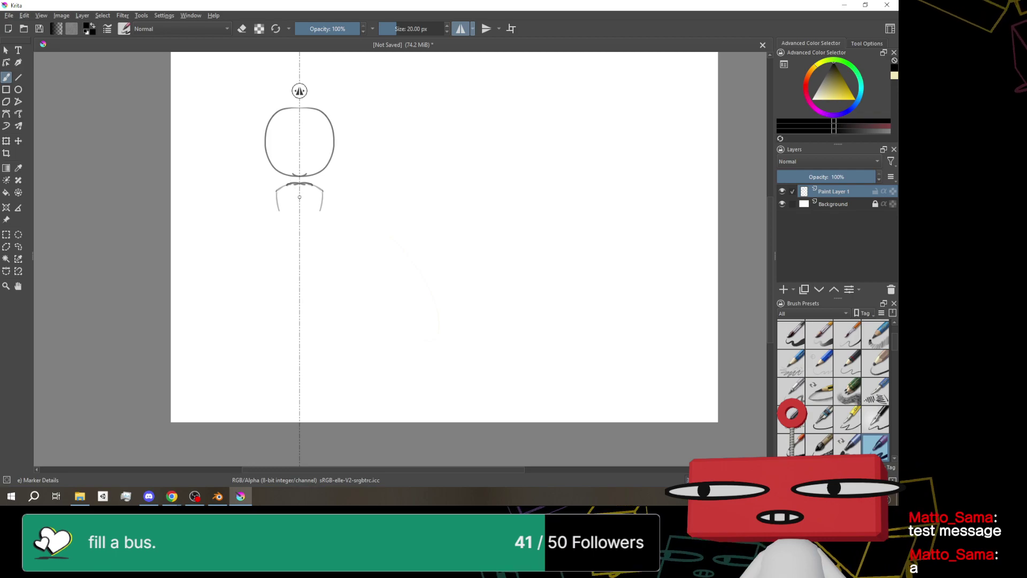
pyautogui.moveTo(277, 211)
pyautogui.mouseDown()
pyautogui.moveTo(262, 247)
pyautogui.moveTo(309, 249)
pyautogui.mouseUp()
pyautogui.hotkey('ctrl', 'z')
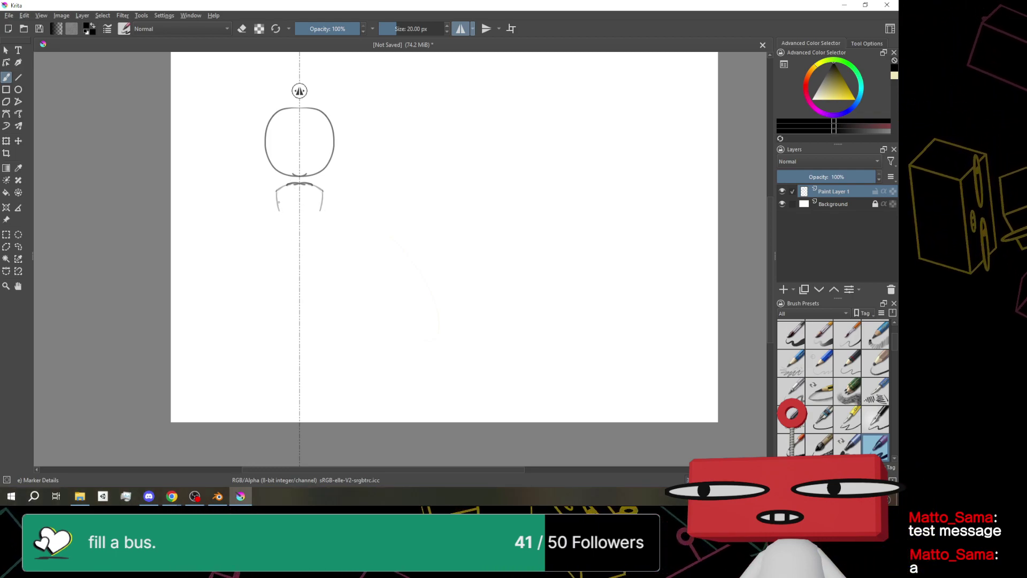
# Sketch two flared, curved-hem tiers below the upper torso and add a V-shaped collar at the neckline
pyautogui.moveTo(273, 224); pyautogui.dragTo(298, 234)
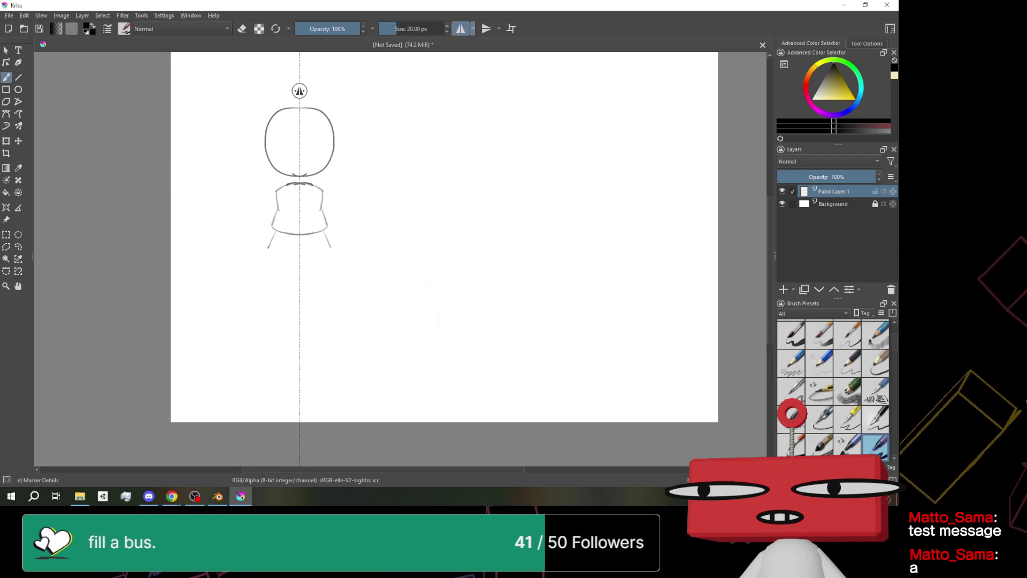
pyautogui.hotkey('ctrl', 'z')
pyautogui.moveTo(274, 231)
pyautogui.mouseDown()
pyautogui.moveTo(267, 246)
pyautogui.moveTo(299, 258)
pyautogui.moveTo(271, 249)
pyautogui.mouseUp()
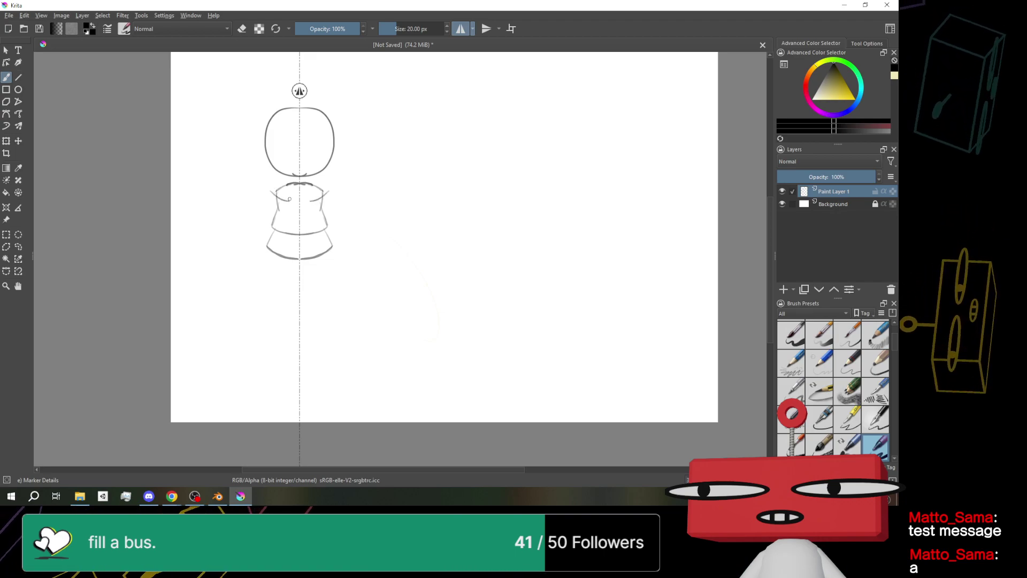
pyautogui.moveTo(299, 206); pyautogui.dragTo(277, 187)
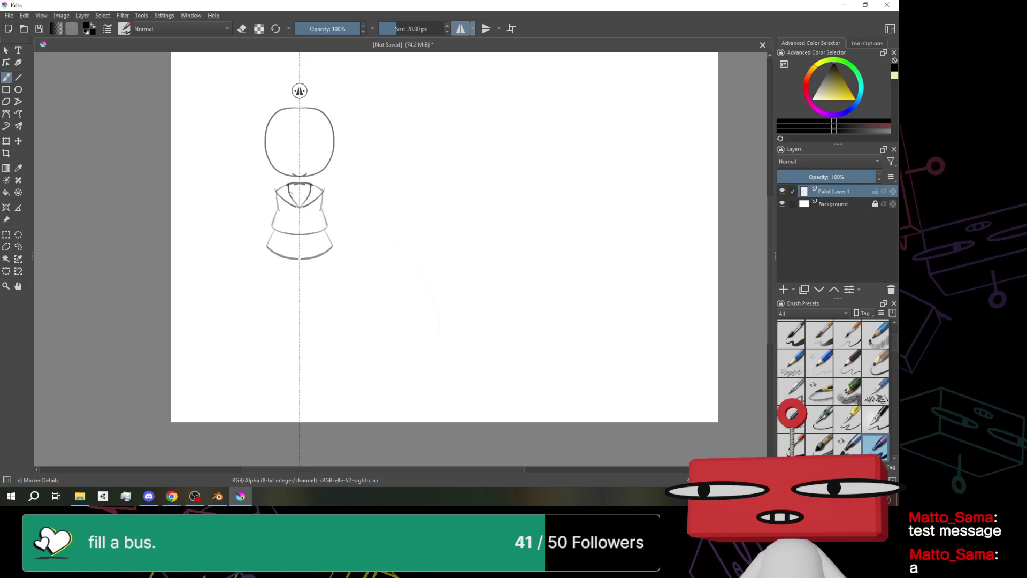
# Extend the V-shaped collar up over the shoulders and sketch mirrored bow loops beneath its point, undoing unwanted strokes
pyautogui.moveTo(300, 206)
pyautogui.mouseDown()
pyautogui.moveTo(287, 184)
pyautogui.moveTo(276, 189)
pyautogui.mouseUp()
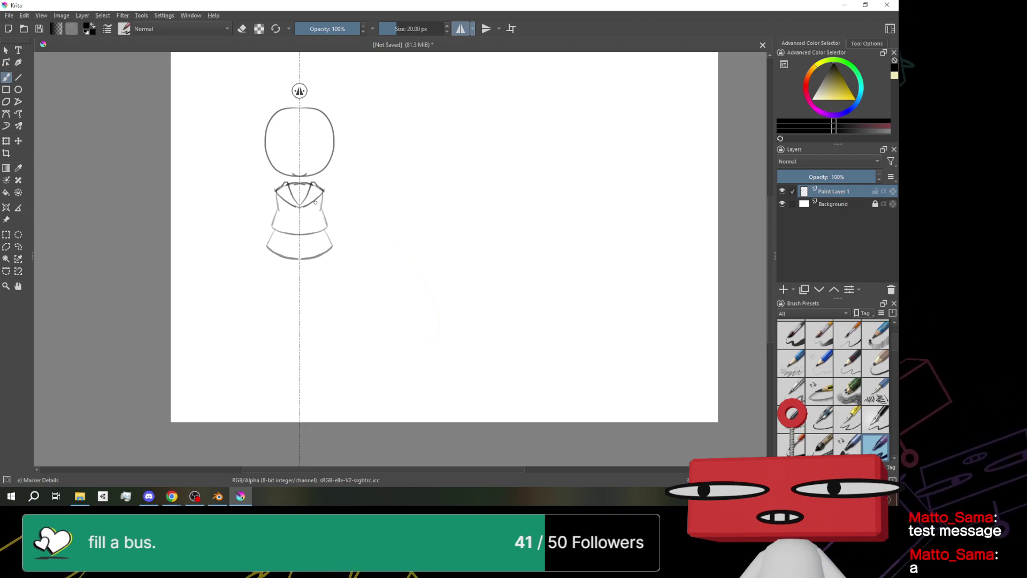
pyautogui.scroll(3, 313, 225)
pyautogui.hotkey('ctrl', 'z')
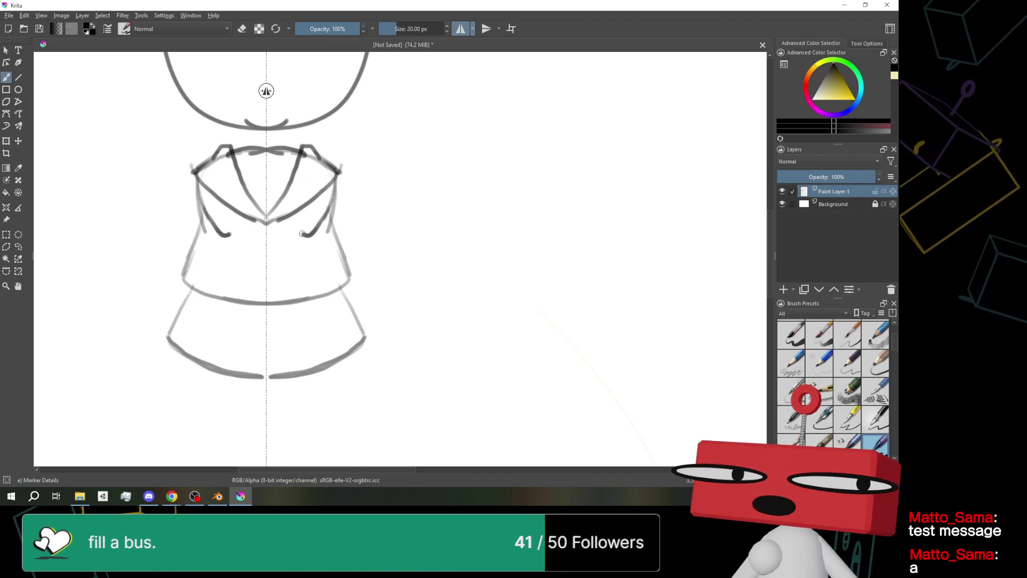
pyautogui.moveTo(276, 223)
pyautogui.mouseDown()
pyautogui.moveTo(290, 234)
pyautogui.moveTo(316, 205)
pyautogui.moveTo(325, 218)
pyautogui.moveTo(292, 230)
pyautogui.moveTo(269, 223)
pyautogui.moveTo(285, 236)
pyautogui.moveTo(315, 209)
pyautogui.moveTo(309, 216)
pyautogui.mouseUp()
pyautogui.hotkey('ctrl', 'z')
pyautogui.hotkey('ctrl', 'z')
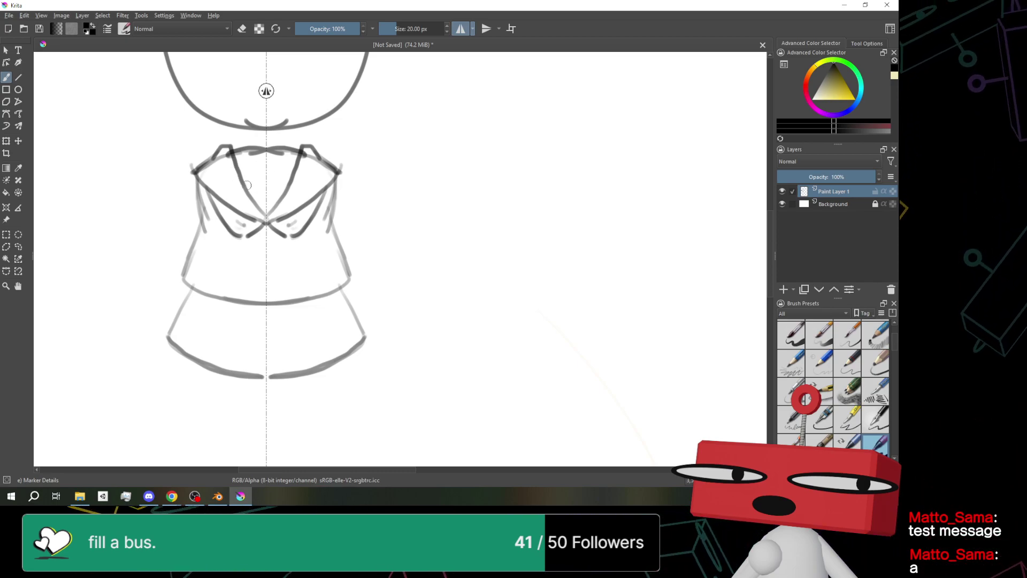
# Redraw the collar's inner edges closer to the mirror axis and erase the superseded collar lines
pyautogui.moveTo(240, 145); pyautogui.dragTo(257, 194)
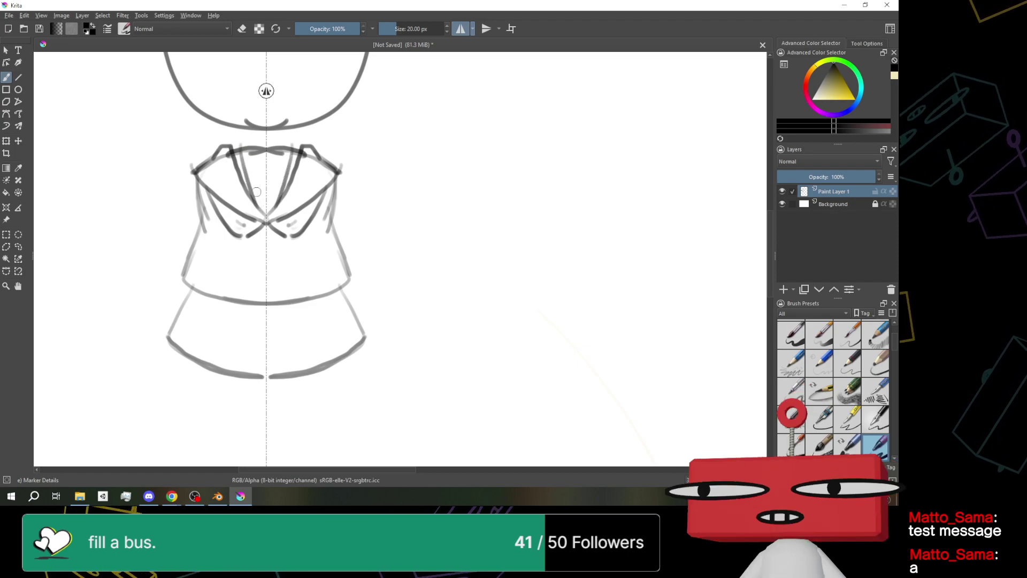
pyautogui.moveTo(242, 142); pyautogui.dragTo(267, 211)
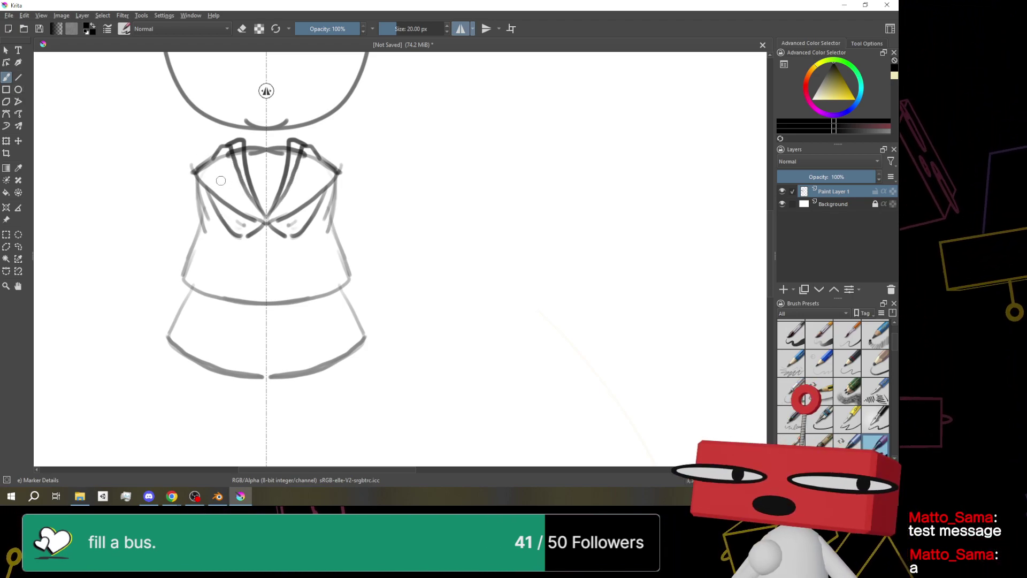
pyautogui.click(240, 33)
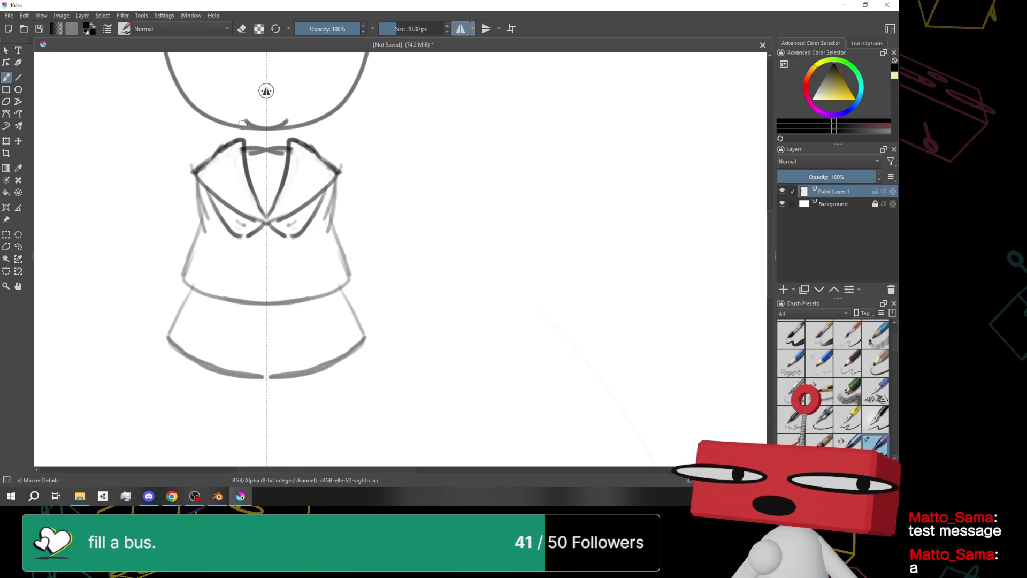
# Sketch the neck and a curved inner neckline, and add the bow's center knot with two rounded hanging tails
pyautogui.moveTo(249, 180); pyautogui.dragTo(265, 174)
pyautogui.hotkey('ctrl', 'z')
pyautogui.hotkey('ctrl', 'z')
pyautogui.moveTo(251, 128); pyautogui.dragTo(248, 142)
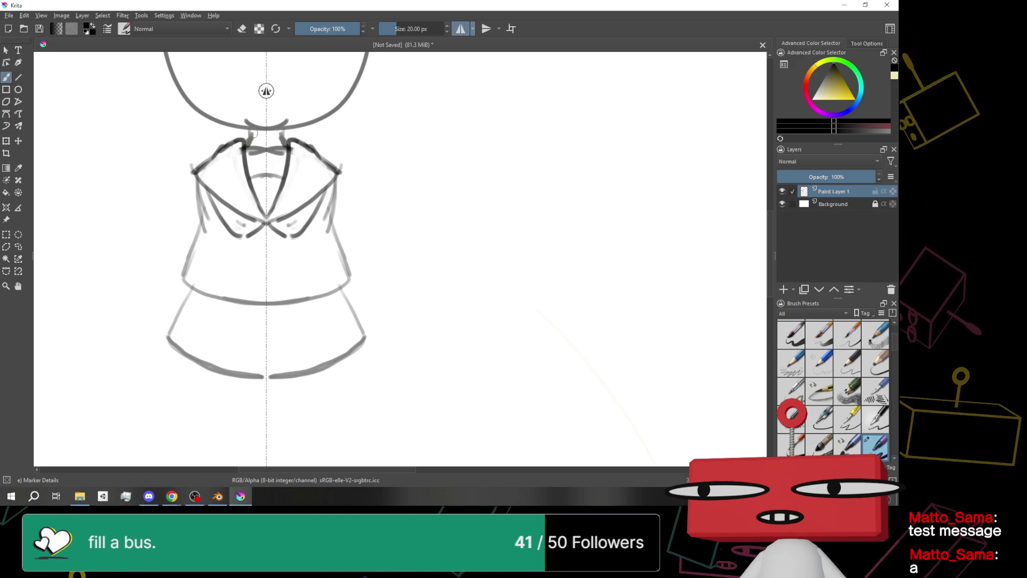
pyautogui.moveTo(263, 225); pyautogui.dragTo(259, 305)
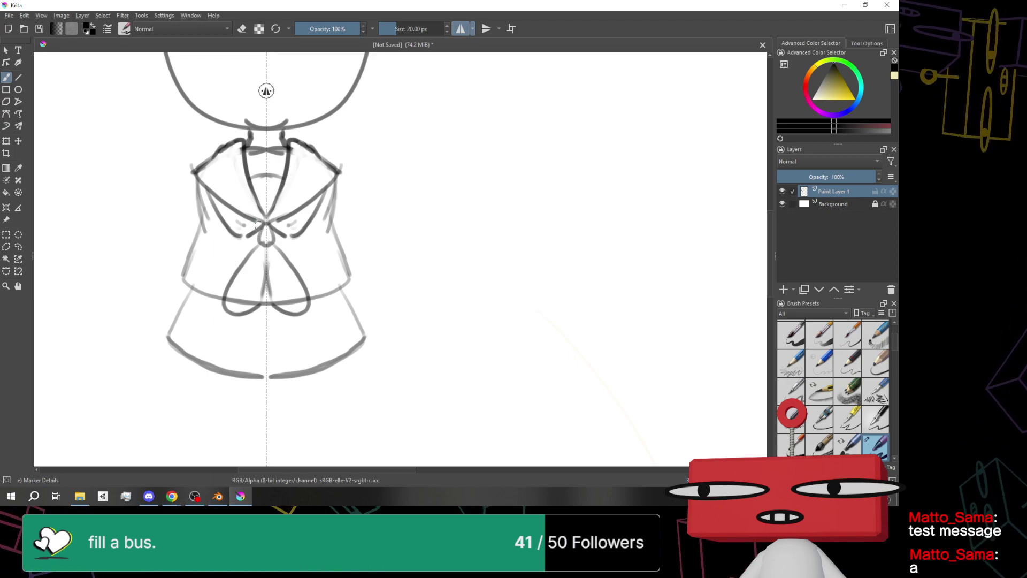
# Draw mirrored sleeves angled down and outward from the shoulders, ending in narrow cuffs
pyautogui.moveTo(192, 172); pyautogui.dragTo(174, 201)
pyautogui.hotkey('ctrl', 'z')
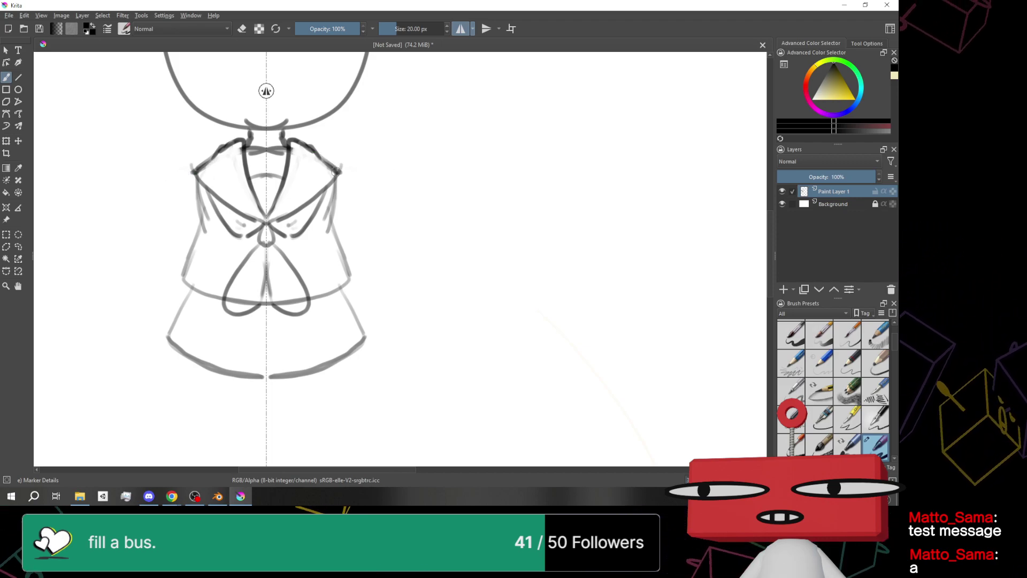
pyautogui.moveTo(341, 175)
pyautogui.mouseDown()
pyautogui.moveTo(433, 233)
pyautogui.moveTo(455, 264)
pyautogui.moveTo(333, 217)
pyautogui.mouseUp()
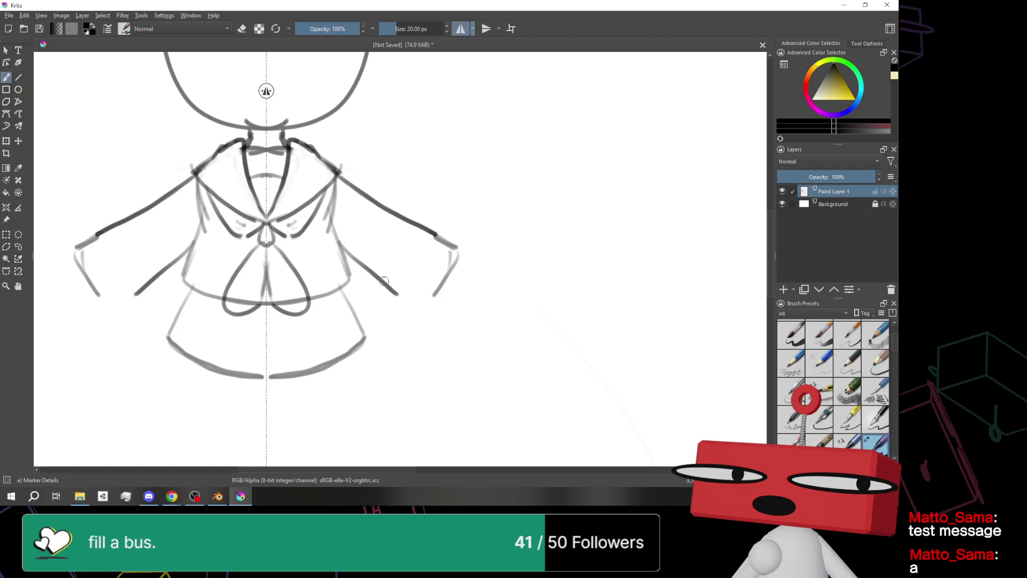
pyautogui.moveTo(338, 246); pyautogui.dragTo(360, 260)
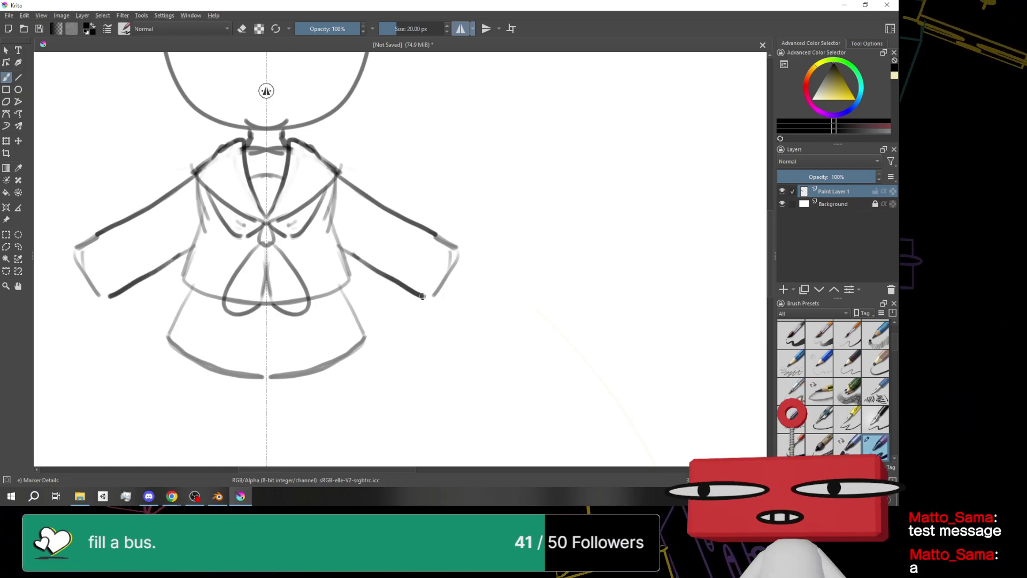
pyautogui.moveTo(421, 296); pyautogui.dragTo(434, 294)
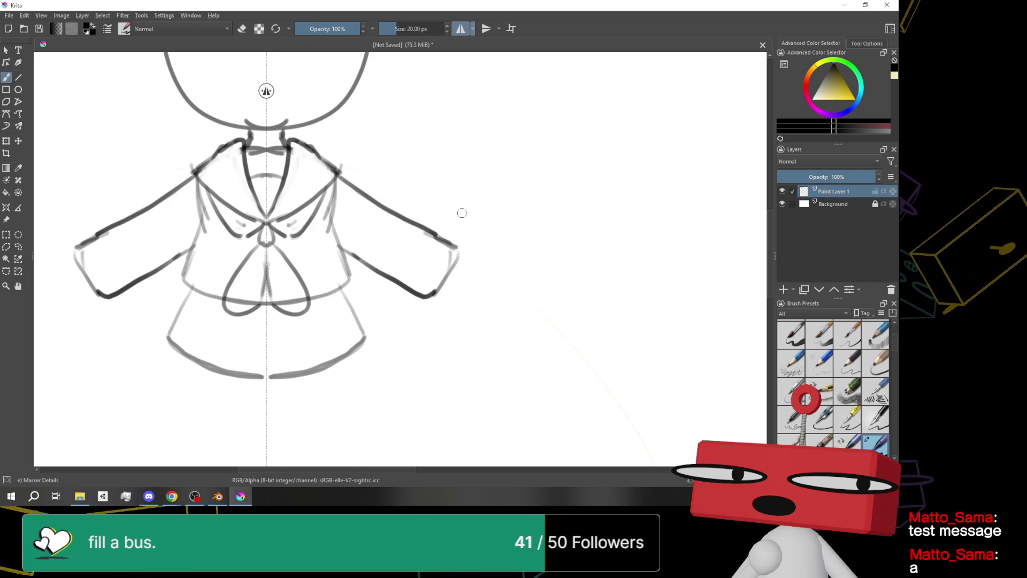
pyautogui.moveTo(459, 251)
pyautogui.mouseDown()
pyautogui.moveTo(470, 263)
pyautogui.moveTo(445, 297)
pyautogui.moveTo(434, 294)
pyautogui.mouseUp()
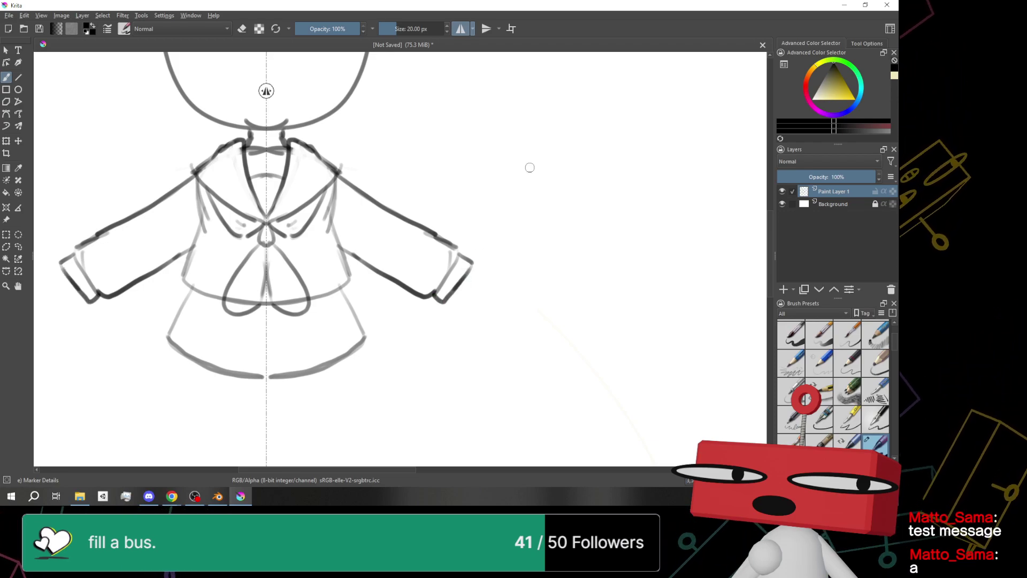
# Redraw the skirt's sides and hem with a wider flare and erase the old side lines
pyautogui.scroll(-1, 530, 168)
pyautogui.scroll(1, 530, 168)
pyautogui.scroll(-3, 530, 167)
pyautogui.moveTo(530, 168); pyautogui.dragTo(595, 235)
pyautogui.scroll(2, 595, 234)
pyautogui.scroll(-2, 595, 235)
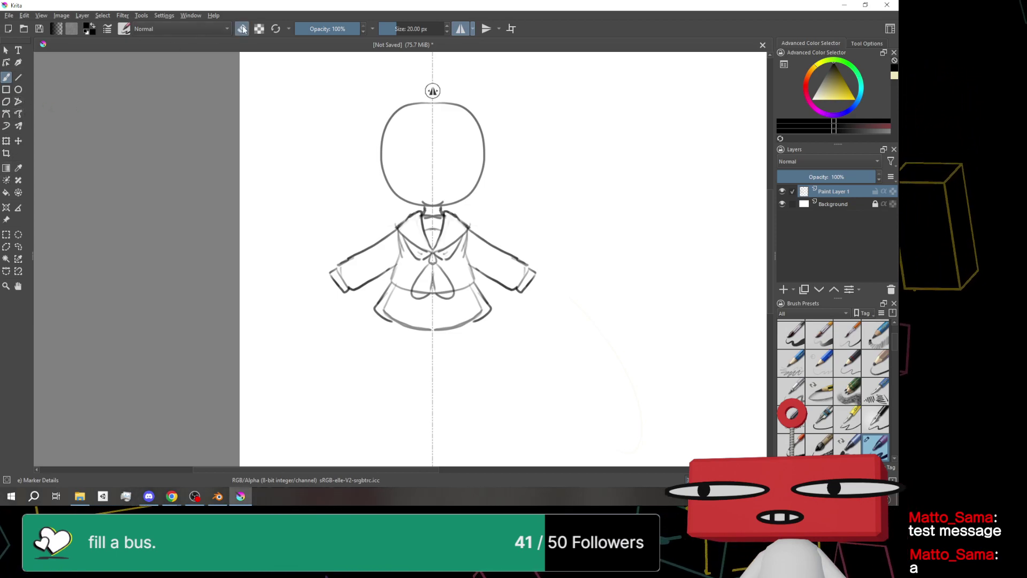
pyautogui.press('e')
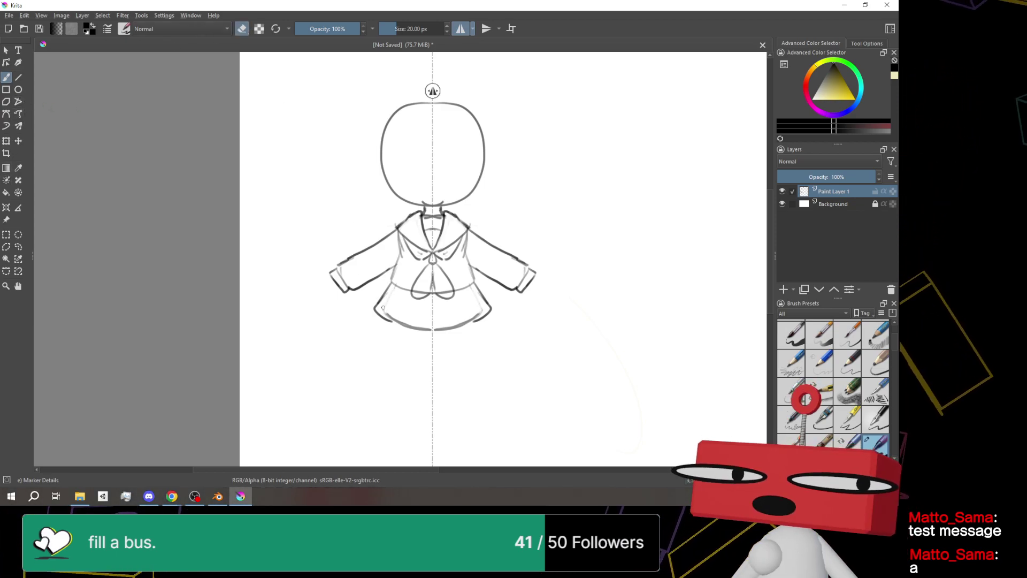
pyautogui.press('e')
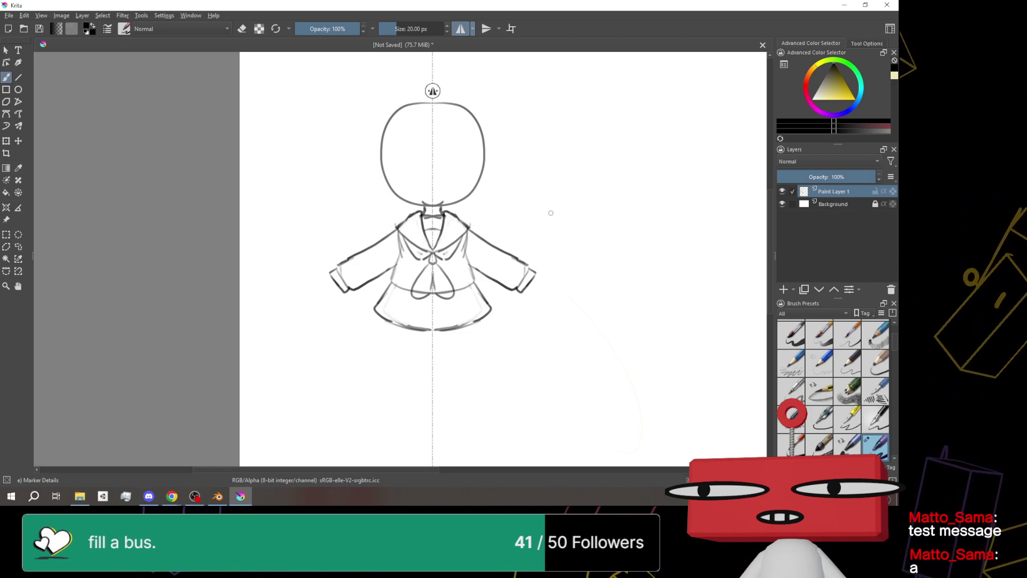
pyautogui.scroll(-3, 543, 337)
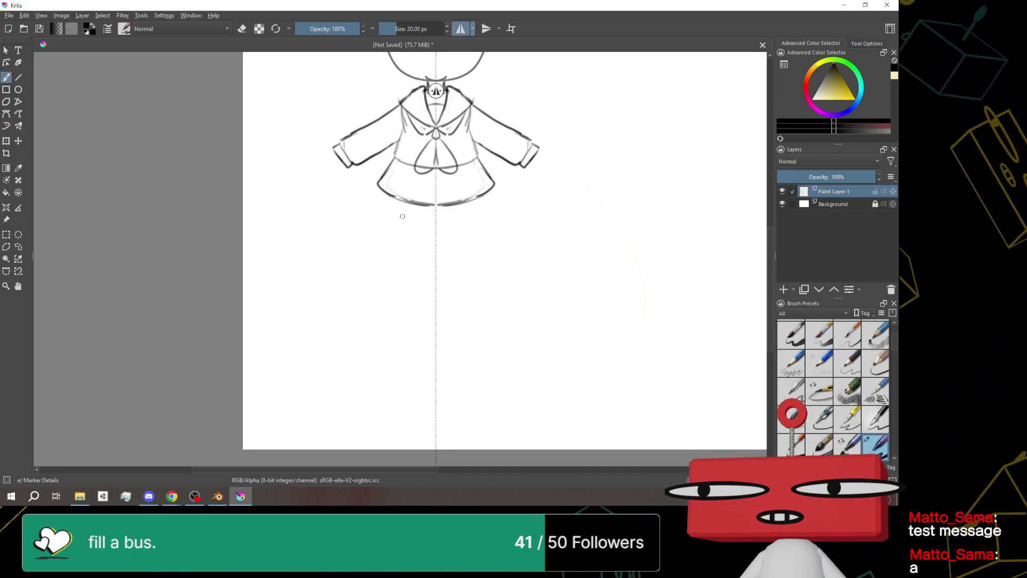
pyautogui.moveTo(387, 195); pyautogui.dragTo(393, 298)
pyautogui.hotkey('ctrl', 'z')
pyautogui.hotkey('ctrl', 'z')
pyautogui.hotkey('ctrl', 'z')
pyautogui.hotkey('ctrl', 'z')
pyautogui.moveTo(388, 196); pyautogui.dragTo(390, 248)
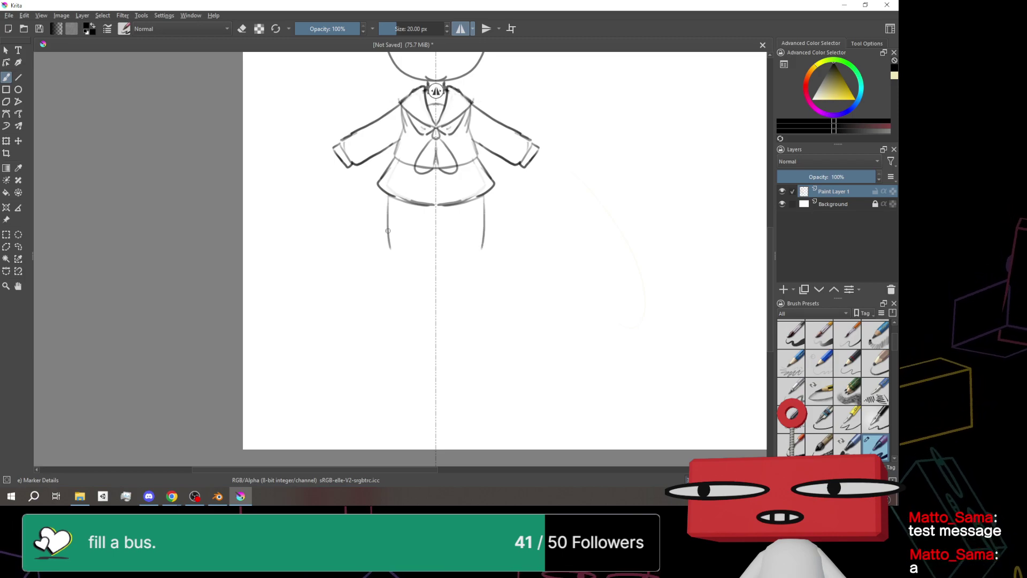
pyautogui.hotkey('ctrl', 'z')
pyautogui.moveTo(386, 196); pyautogui.dragTo(390, 234)
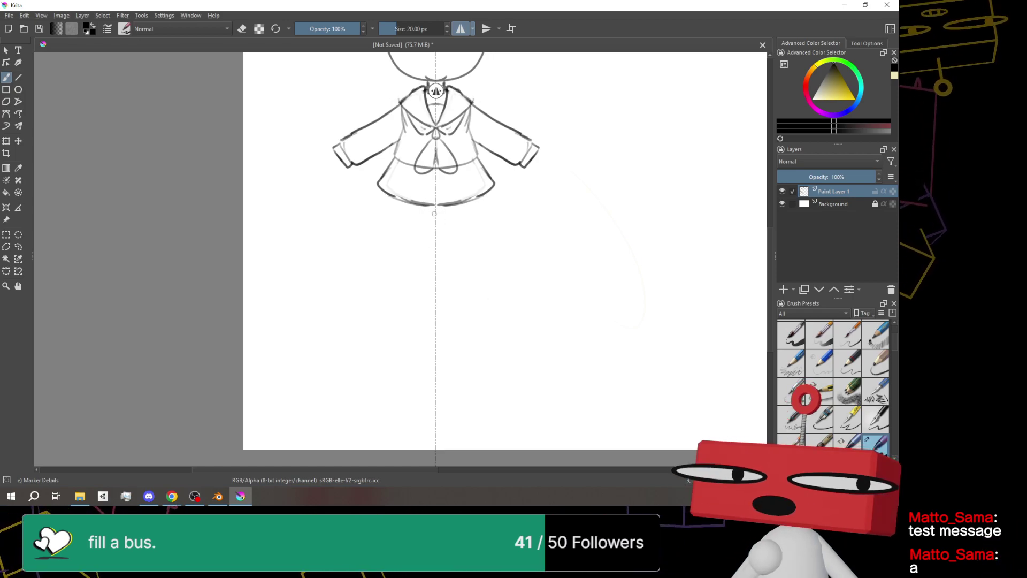
# Draw two mirrored legs below the skirt that taper to rounded feet, redoing the outer leg line
pyautogui.moveTo(428, 207); pyautogui.dragTo(414, 286)
pyautogui.moveTo(399, 202); pyautogui.dragTo(392, 278)
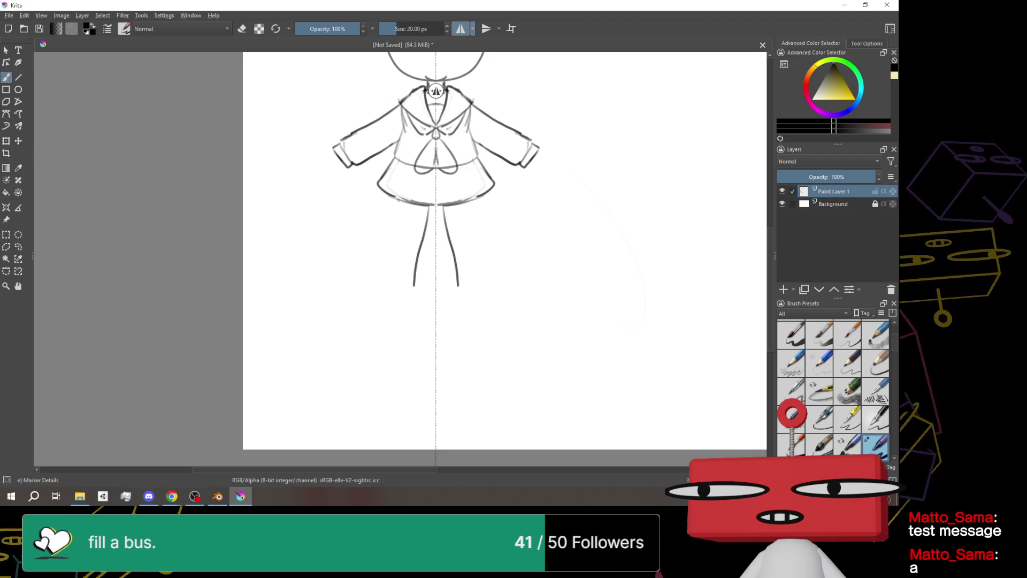
pyautogui.hotkey('ctrl', 'z')
pyautogui.hotkey('ctrl', 'z')
pyautogui.moveTo(399, 200)
pyautogui.mouseDown()
pyautogui.moveTo(395, 242)
pyautogui.moveTo(414, 289)
pyautogui.mouseUp()
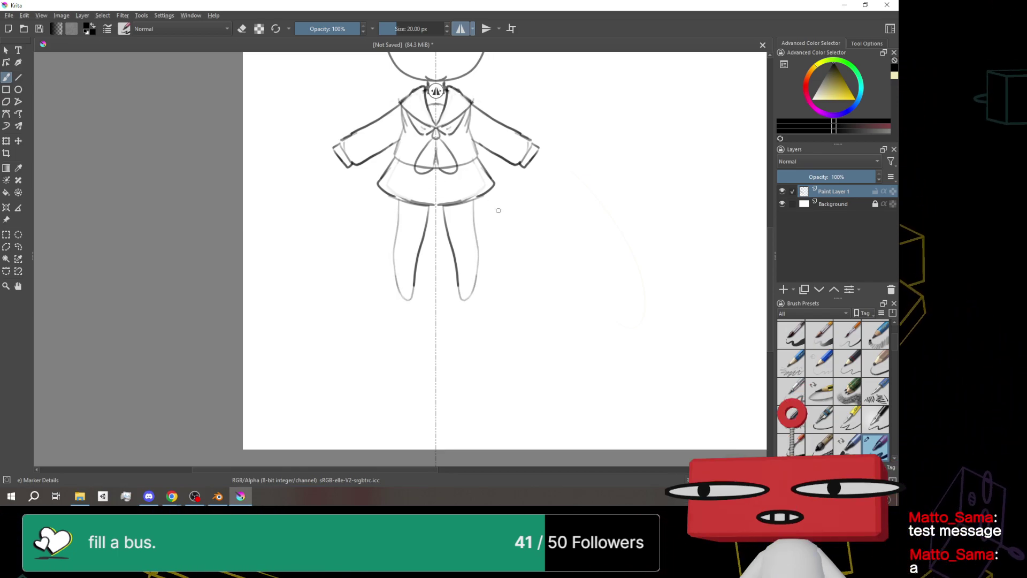
# Add mirrored slanted pleat lines to both sides of the skirt between the waist and hem
pyautogui.scroll(2, 498, 210)
pyautogui.scroll(-2, 511, 293)
pyautogui.scroll(1, 516, 276)
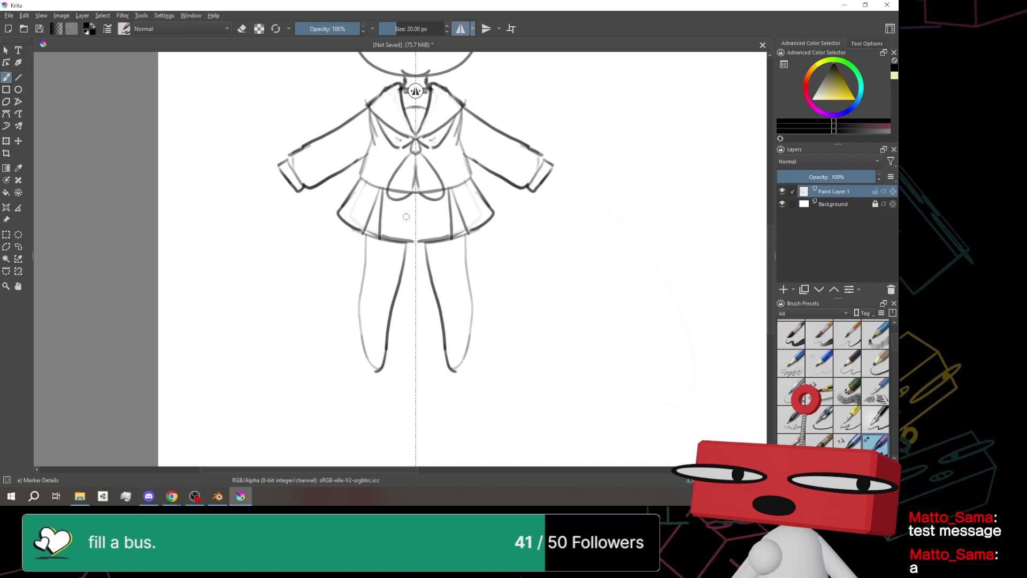
pyautogui.moveTo(387, 199); pyautogui.dragTo(378, 236)
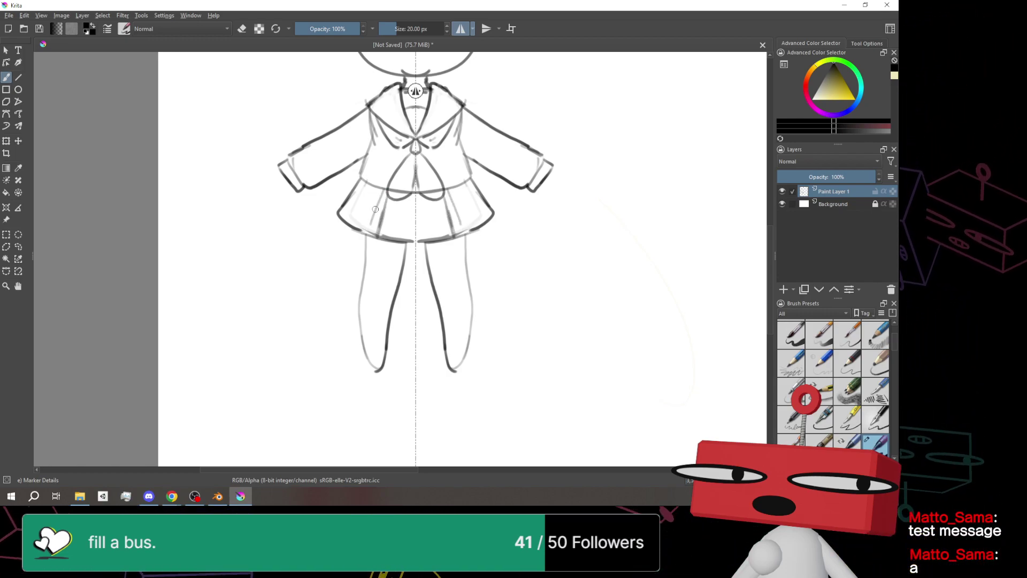
pyautogui.moveTo(370, 222); pyautogui.dragTo(367, 233)
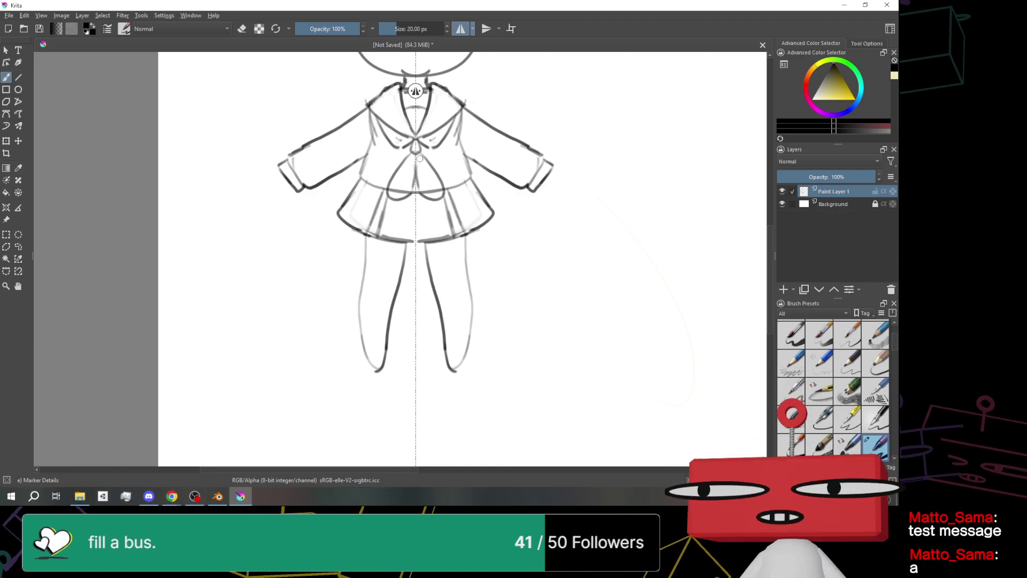
# Sketch a wide, arched mouth with mirrored teeth and side fangs across the lower head, undoing unsatisfactory curves
pyautogui.scroll(-3, 397, 142)
pyautogui.scroll(2, 454, 246)
pyautogui.scroll(-3, 453, 246)
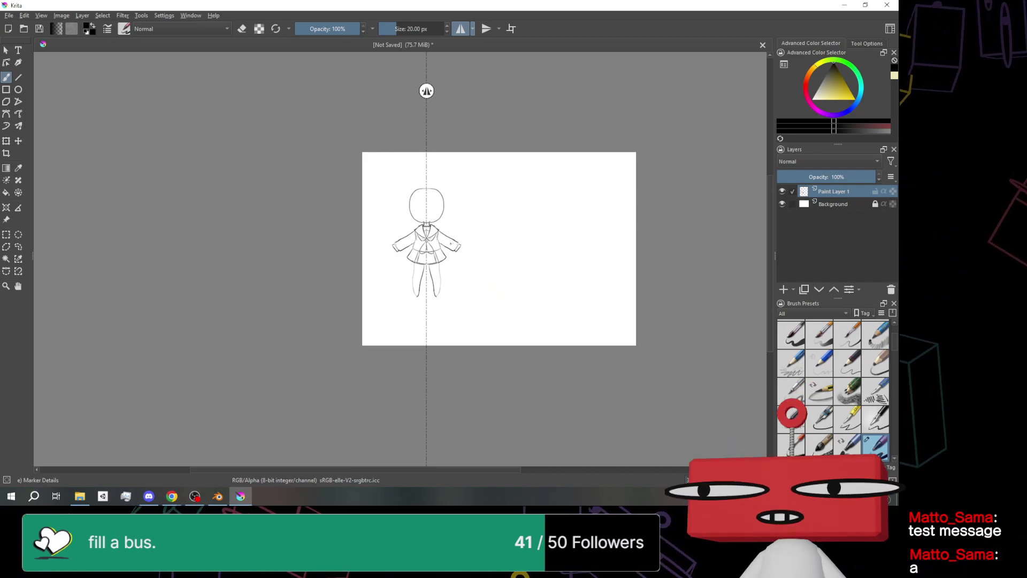
pyautogui.scroll(2, 451, 244)
pyautogui.scroll(3, 422, 132)
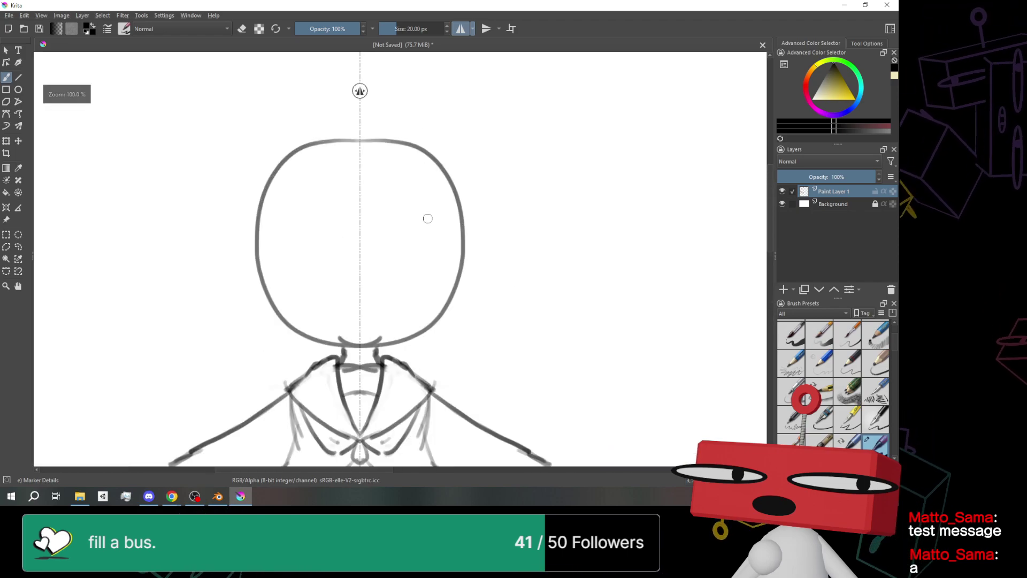
pyautogui.scroll(-1, 431, 298)
pyautogui.scroll(1, 431, 301)
pyautogui.moveTo(438, 327); pyautogui.dragTo(446, 301)
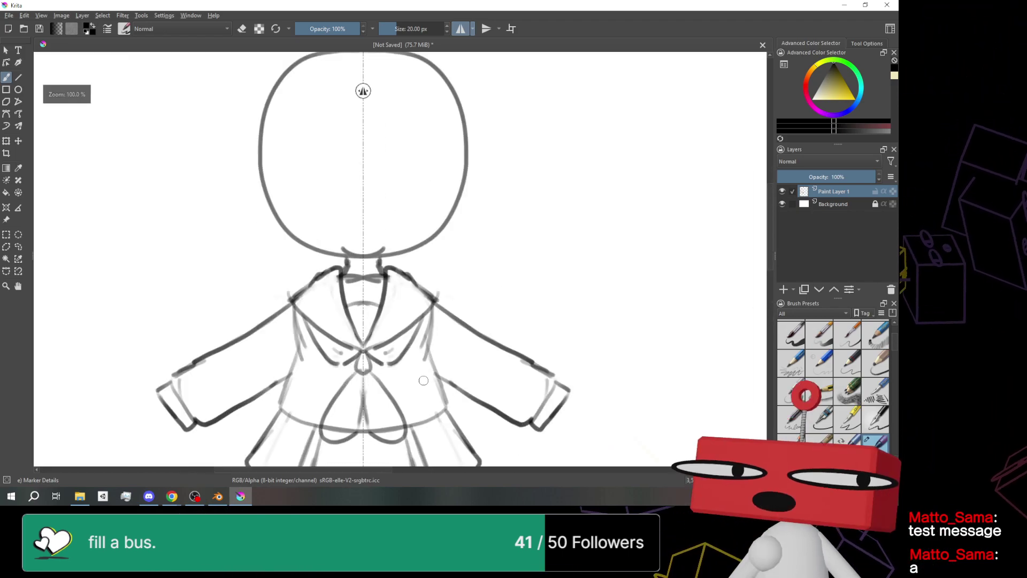
pyautogui.moveTo(319, 244); pyautogui.dragTo(357, 234)
pyautogui.hotkey('ctrl', 'z')
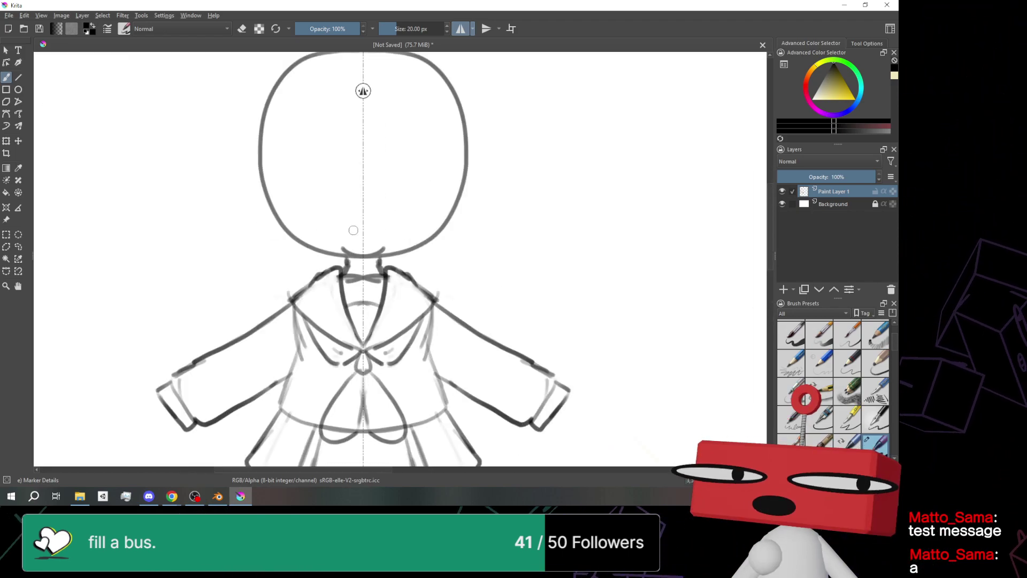
pyautogui.moveTo(289, 236)
pyautogui.mouseDown()
pyautogui.moveTo(346, 222)
pyautogui.moveTo(390, 229)
pyautogui.mouseUp()
pyautogui.hotkey('ctrl', 'z')
pyautogui.moveTo(295, 249)
pyautogui.mouseDown()
pyautogui.moveTo(394, 243)
pyautogui.moveTo(301, 234)
pyautogui.moveTo(383, 227)
pyautogui.mouseUp()
pyautogui.hotkey('ctrl', 'z')
pyautogui.moveTo(303, 246); pyautogui.dragTo(374, 256)
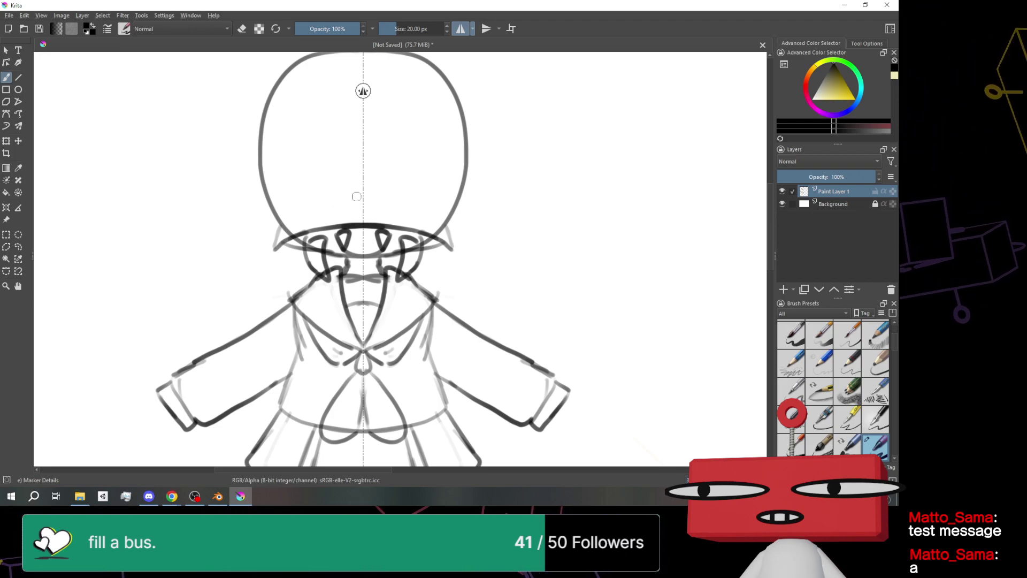
# Draw four mirrored round eyes above the mouth, with two large ones meeting at the axis and a smaller one beside each
pyautogui.hotkey('ctrl', 'z')
pyautogui.moveTo(384, 206)
pyautogui.mouseDown()
pyautogui.moveTo(365, 170)
pyautogui.moveTo(411, 172)
pyautogui.moveTo(386, 207)
pyautogui.mouseUp()
pyautogui.hotkey('ctrl', 'z')
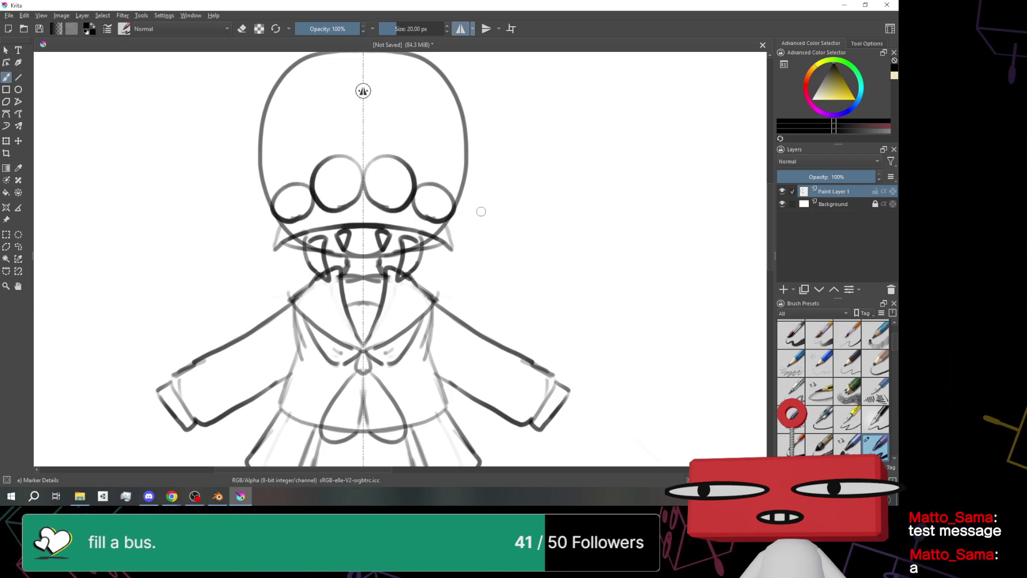
# Hatch the gap between the two large eyes and the mouth, and add small oval highlights to all four eyes
pyautogui.scroll(-4, 524, 194)
pyautogui.scroll(4, 518, 171)
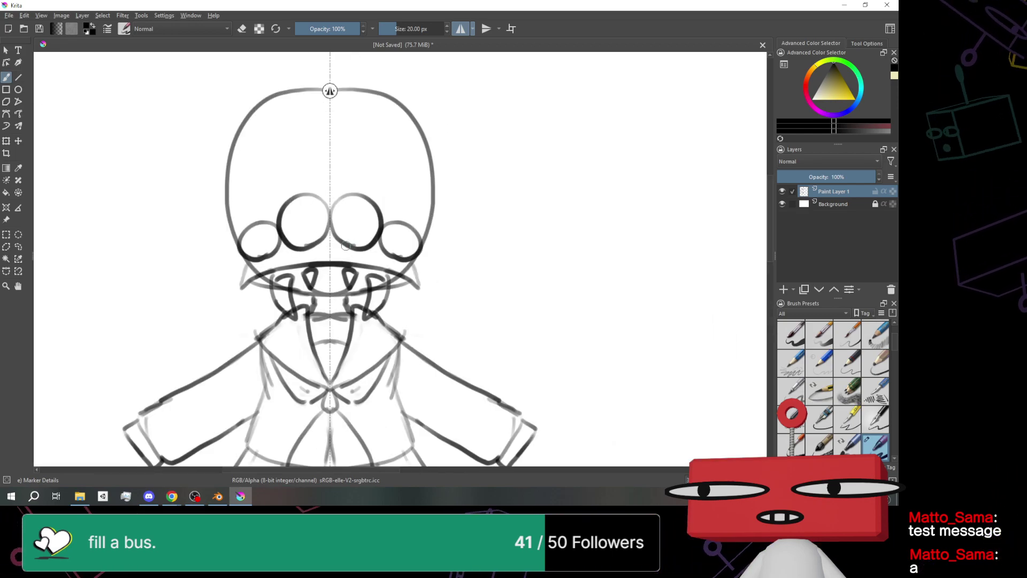
pyautogui.moveTo(349, 248)
pyautogui.mouseDown()
pyautogui.moveTo(331, 248)
pyautogui.moveTo(327, 236)
pyautogui.mouseUp()
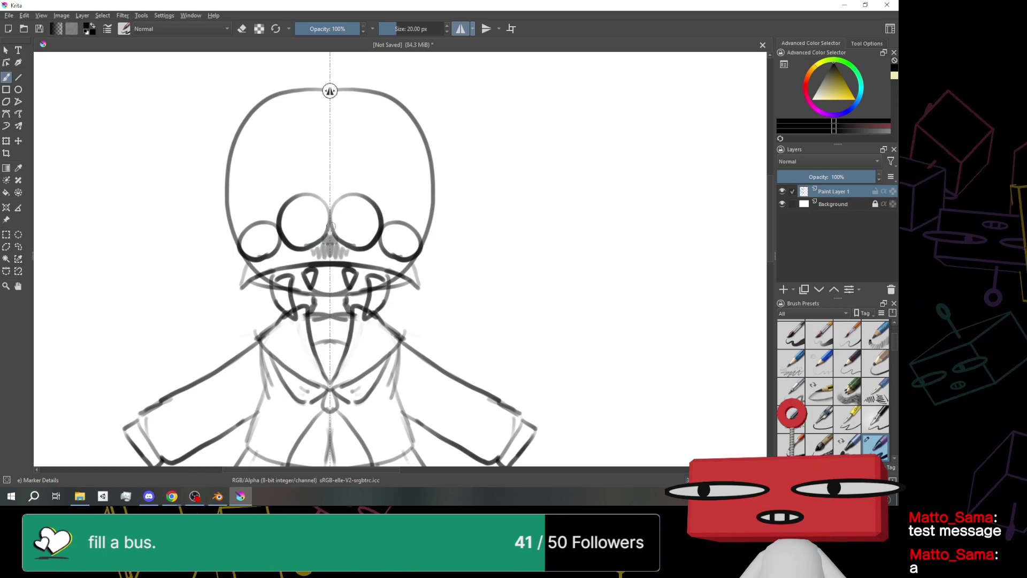
pyautogui.moveTo(297, 202); pyautogui.dragTo(299, 203)
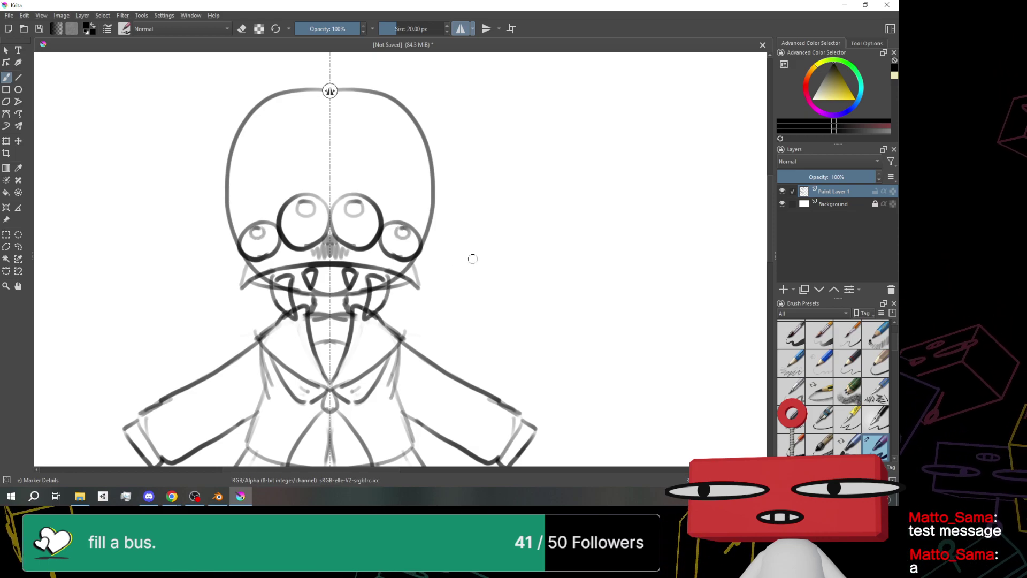
# Darken the pointed outer corners of the mouth on both sides of the head
pyautogui.scroll(-4, 480, 258)
pyautogui.scroll(4, 481, 258)
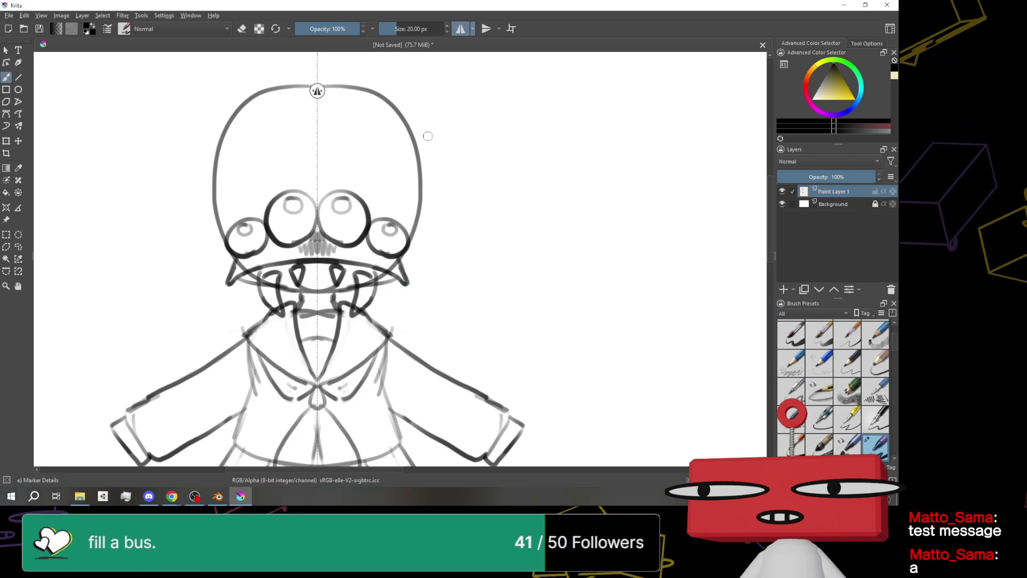
pyautogui.scroll(-2, 426, 136)
pyautogui.scroll(2, 426, 139)
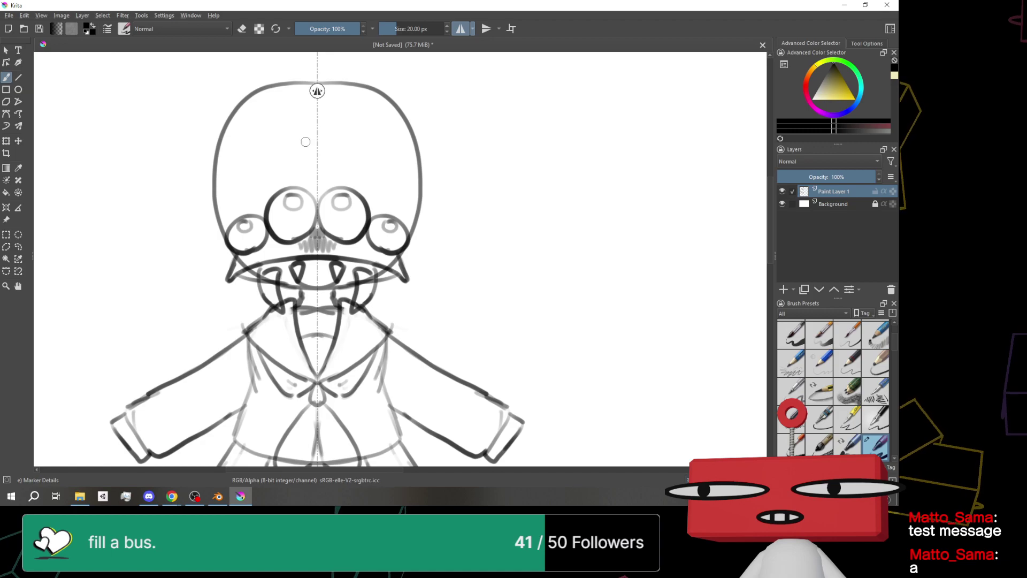
# Draw mirrored clenched fists at the ends of both sleeve cuffs
pyautogui.scroll(-3, 503, 114)
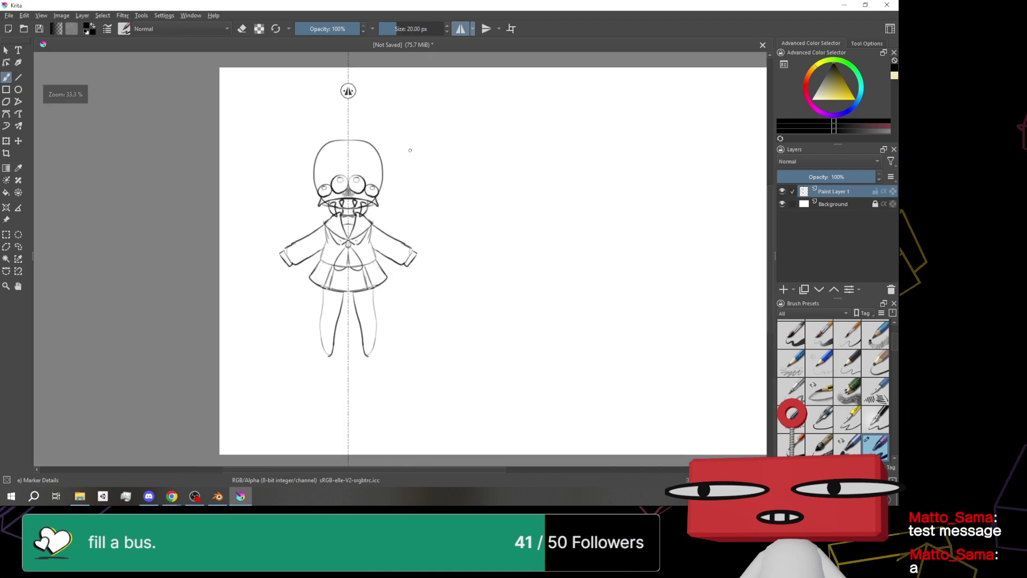
pyautogui.scroll(1, 385, 148)
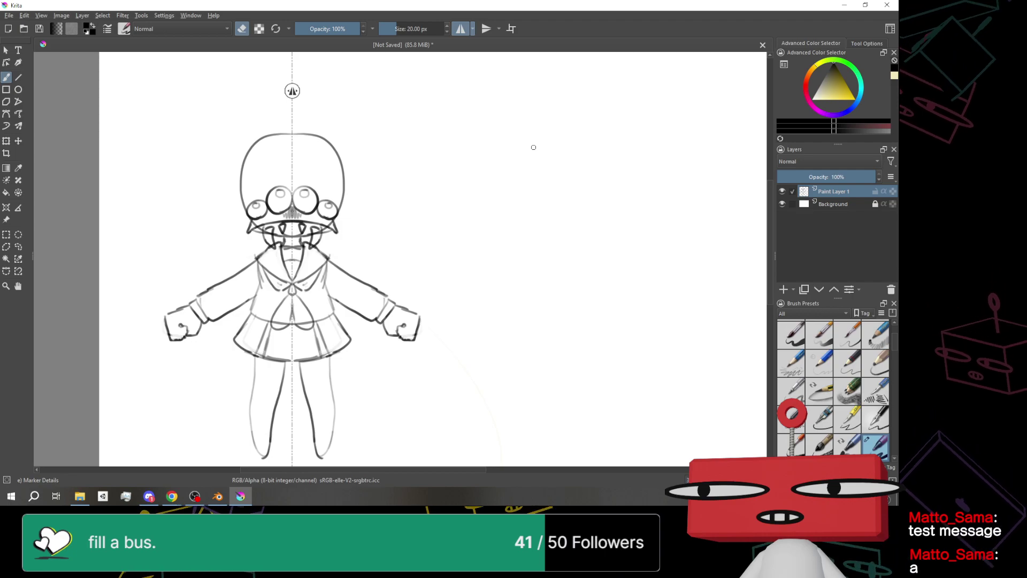
# Erase the collar's outer edge between neck and shoulder and redraw it as a clean mirrored line meeting the sleeve
pyautogui.scroll(1, 329, 234)
pyautogui.scroll(-2, 329, 234)
pyautogui.scroll(4, 328, 234)
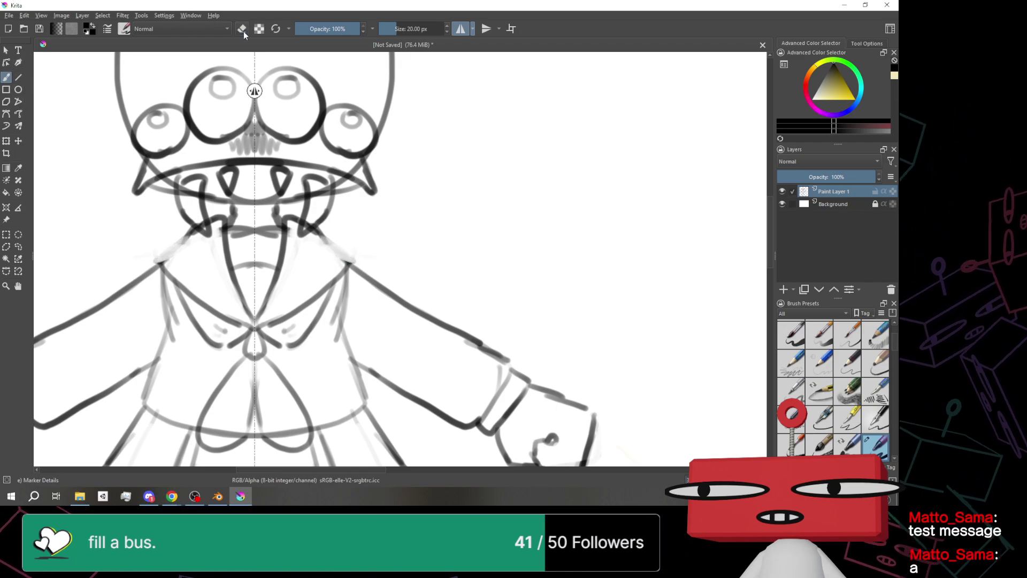
pyautogui.moveTo(318, 233); pyautogui.dragTo(347, 256)
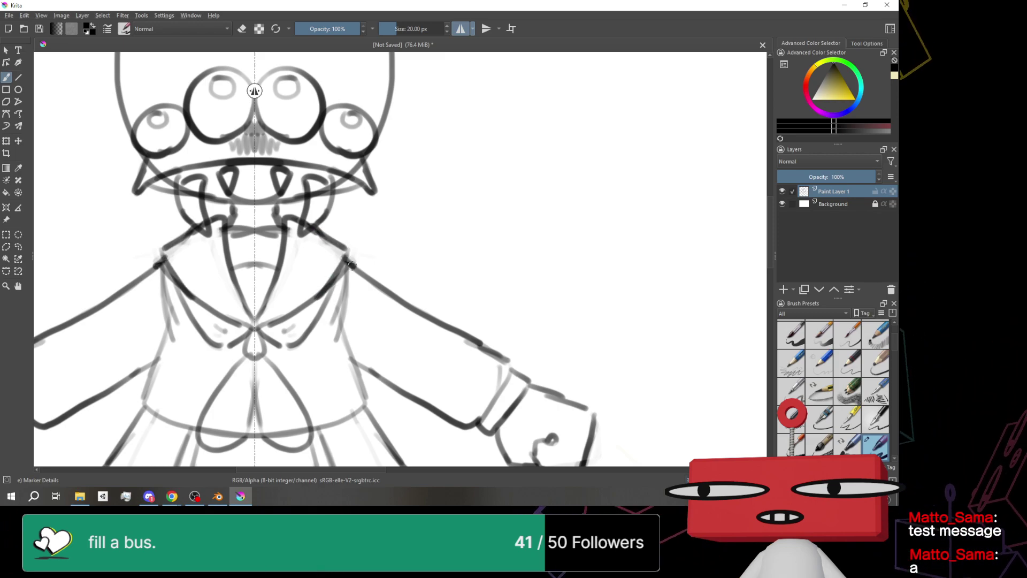
# Draw two small mirrored pointed studs on each outer thigh and a round kneecap joined to the leg's outer edge by a short line
pyautogui.scroll(-4, 356, 236)
pyautogui.scroll(2, 360, 243)
pyautogui.scroll(-2, 361, 247)
pyautogui.scroll(2, 364, 252)
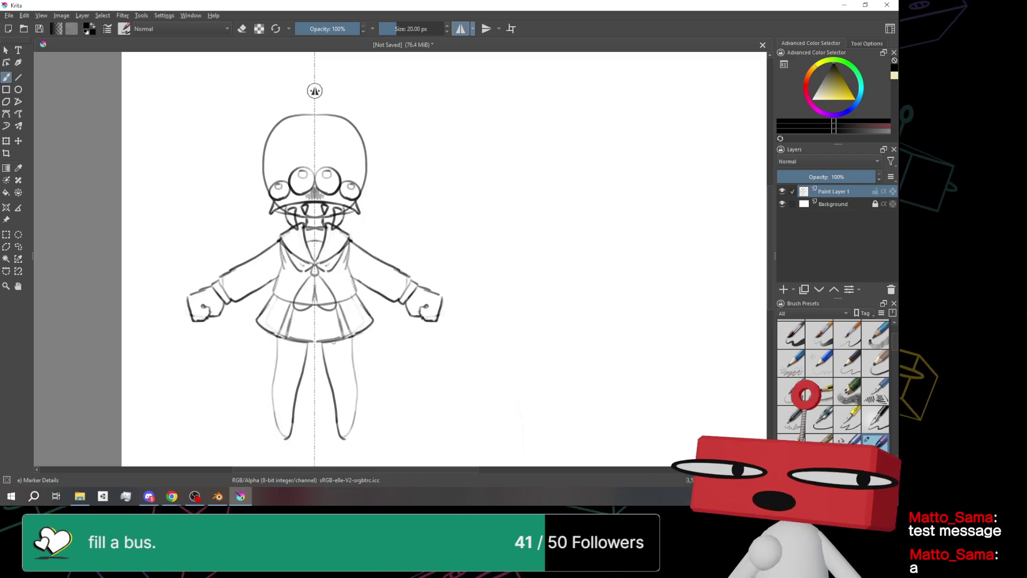
pyautogui.scroll(-1, 321, 343)
pyautogui.scroll(4, 336, 350)
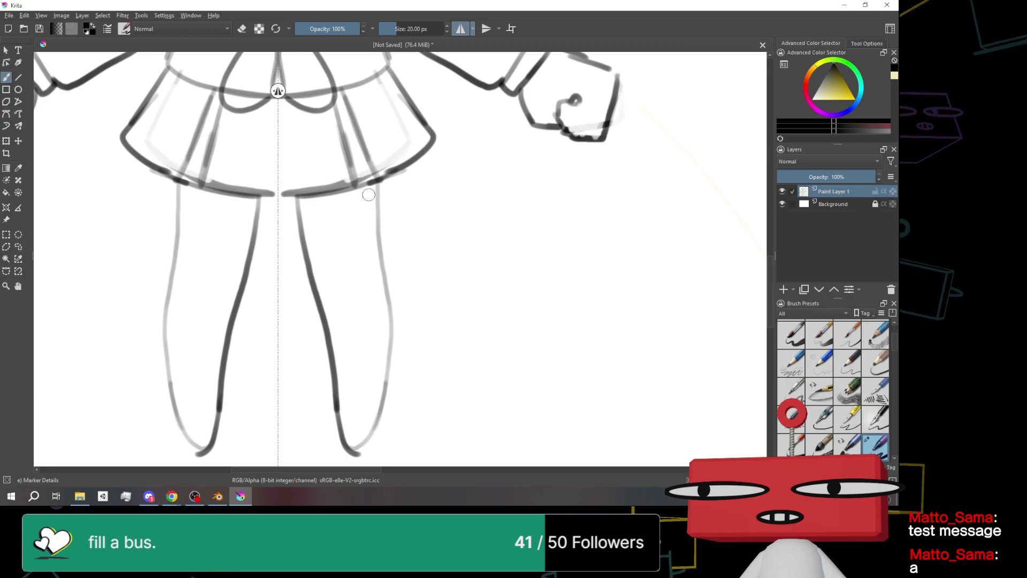
pyautogui.moveTo(373, 208); pyautogui.dragTo(405, 210)
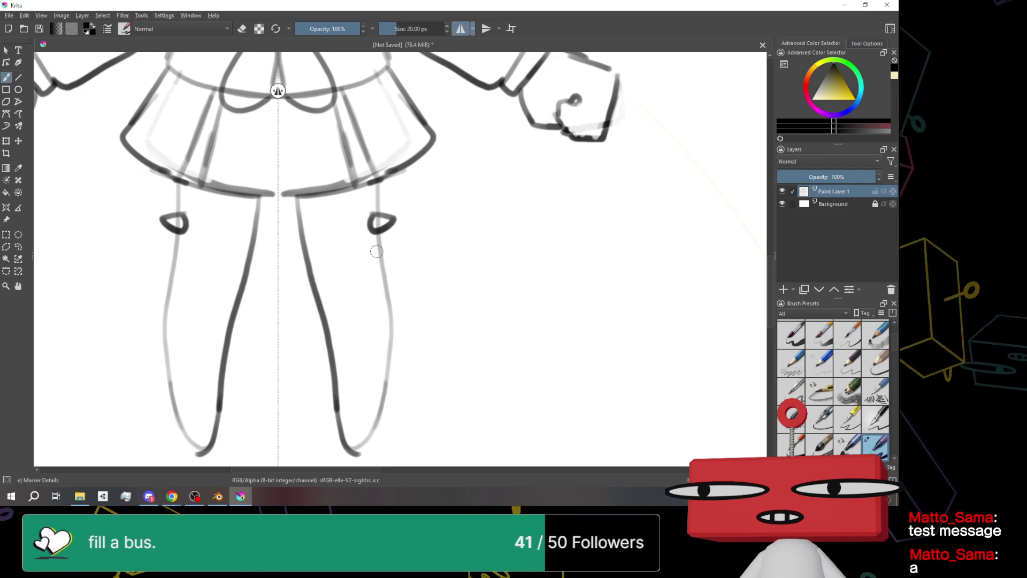
pyautogui.moveTo(395, 258); pyautogui.dragTo(376, 258)
pyautogui.moveTo(341, 307)
pyautogui.mouseDown()
pyautogui.moveTo(350, 280)
pyautogui.moveTo(334, 306)
pyautogui.moveTo(325, 280)
pyautogui.moveTo(355, 287)
pyautogui.moveTo(352, 304)
pyautogui.moveTo(384, 284)
pyautogui.mouseUp()
pyautogui.hotkey('ctrl', 'z')
pyautogui.hotkey('ctrl', 'z')
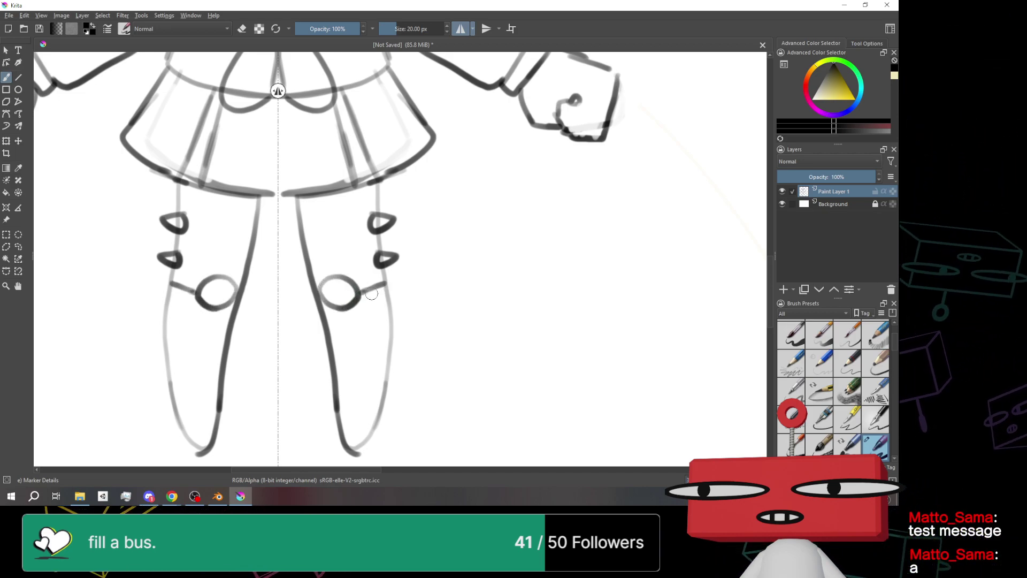
# Draw a curved boot cuff across each leg below the knee, with short notched strap ends hanging from it
pyautogui.moveTo(331, 333)
pyautogui.mouseDown()
pyautogui.moveTo(387, 313)
pyautogui.moveTo(361, 326)
pyautogui.moveTo(390, 309)
pyautogui.mouseUp()
pyautogui.hotkey('ctrl', 'z')
pyautogui.moveTo(343, 333)
pyautogui.mouseDown()
pyautogui.moveTo(345, 349)
pyautogui.moveTo(379, 340)
pyautogui.moveTo(332, 351)
pyautogui.mouseUp()
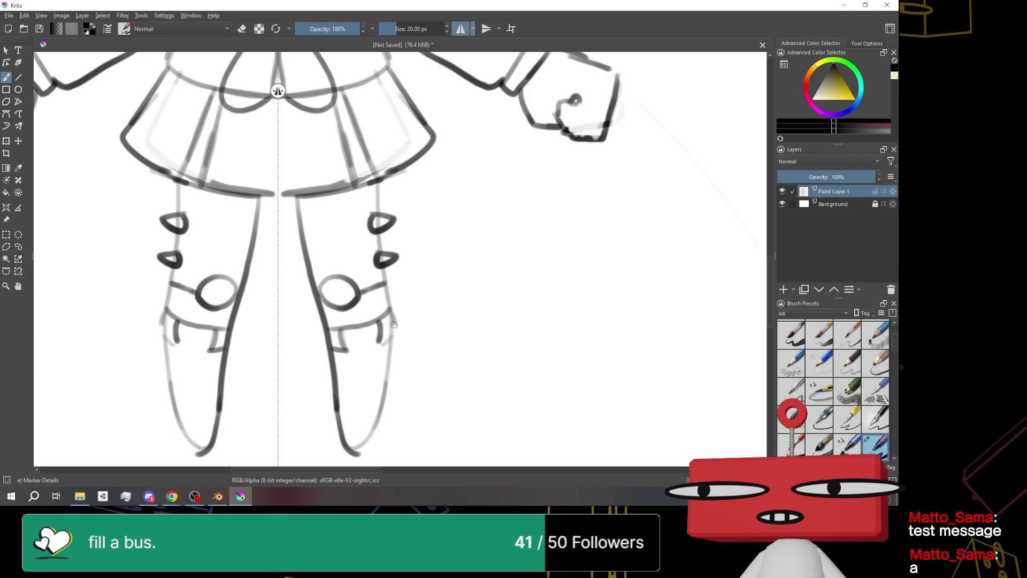
# Draw mirrored feet curving inward below the legs and reshape the lower-leg outlines into boots, erasing the old pointed ends
pyautogui.scroll(-5, 397, 276)
pyautogui.scroll(3, 391, 270)
pyautogui.scroll(-3, 387, 267)
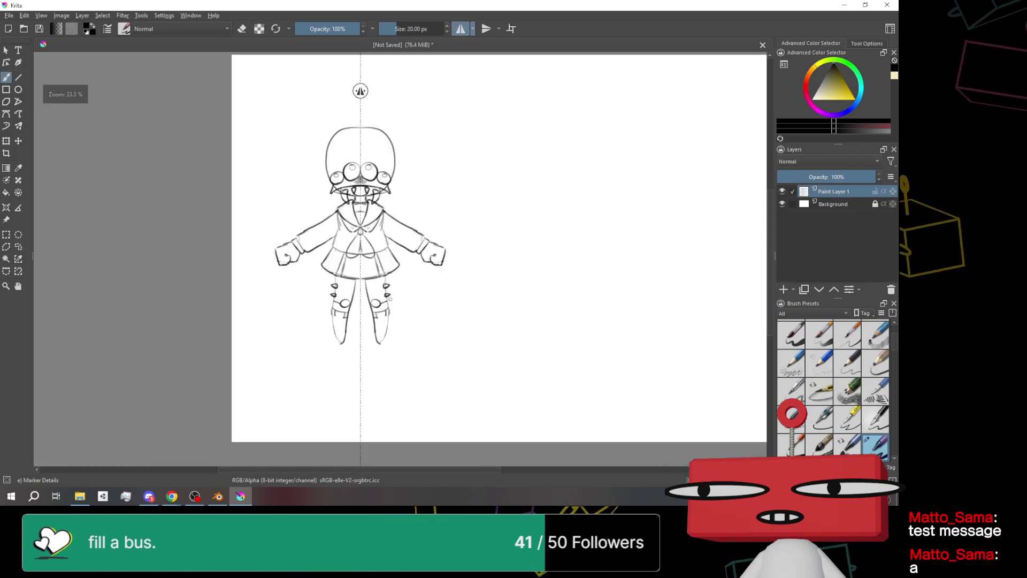
pyautogui.scroll(3, 402, 222)
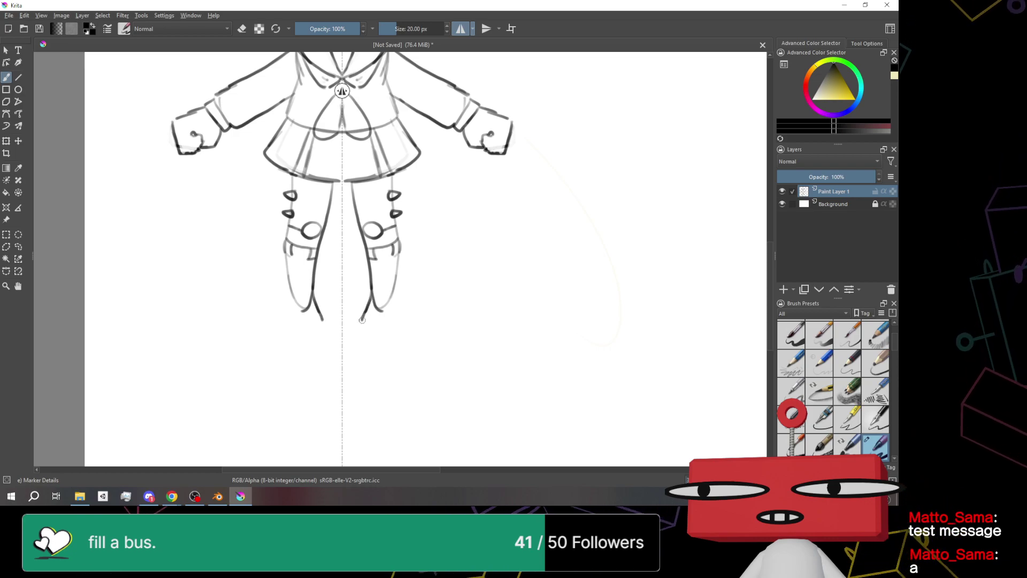
pyautogui.moveTo(369, 294)
pyautogui.mouseDown()
pyautogui.moveTo(360, 324)
pyautogui.moveTo(382, 322)
pyautogui.mouseUp()
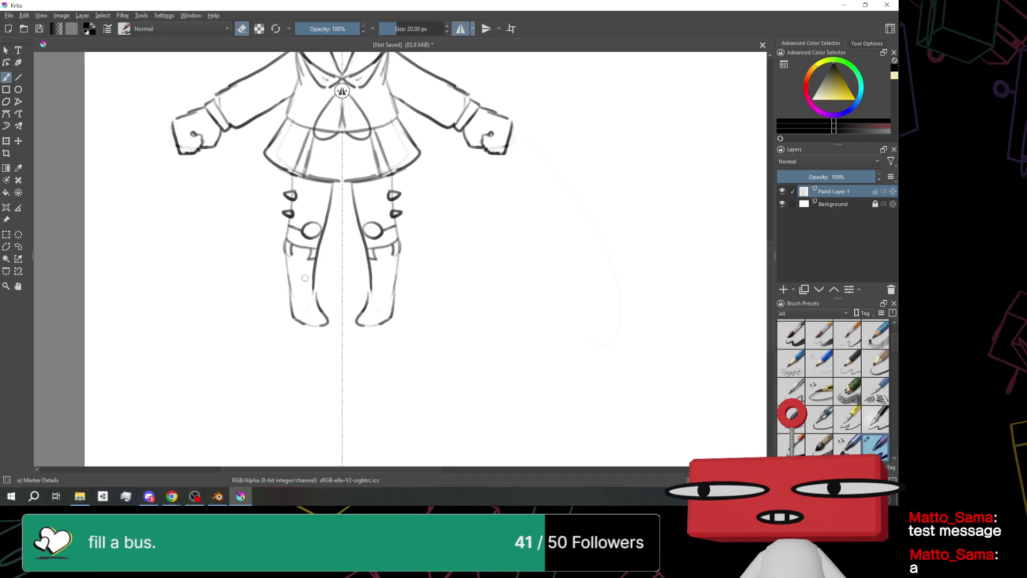
# Examine the whole figure's proportions, comparing the booted legs, torso and head at different magnifications
pyautogui.scroll(-2, 317, 235)
pyautogui.scroll(1, 360, 241)
pyautogui.scroll(-2, 337, 278)
pyautogui.scroll(1, 321, 299)
pyautogui.scroll(-1, 321, 337)
pyautogui.scroll(1, 317, 273)
pyautogui.scroll(-4, 410, 301)
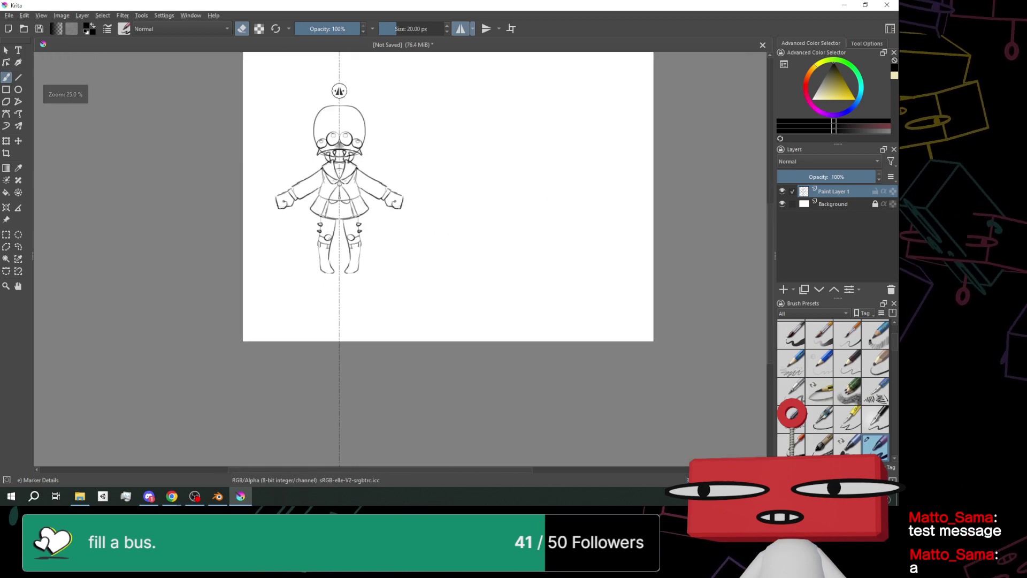
pyautogui.scroll(4, 348, 374)
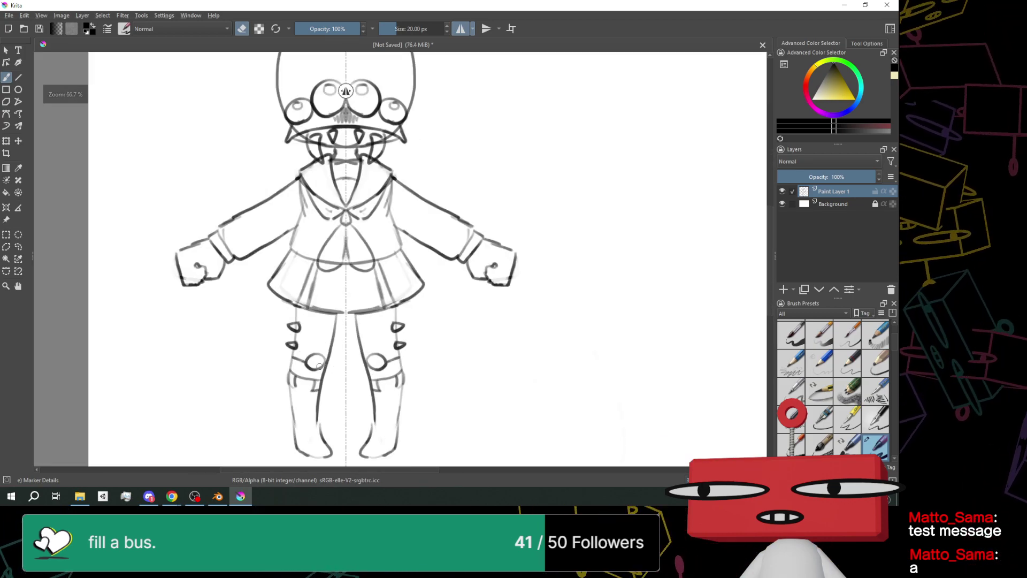
pyautogui.scroll(-1, 347, 375)
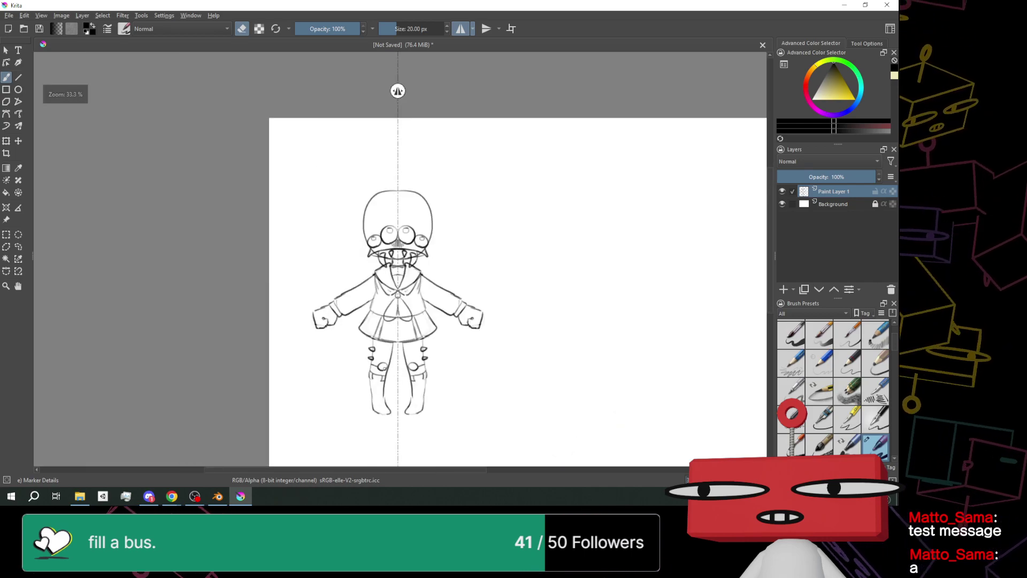
pyautogui.scroll(3, 347, 374)
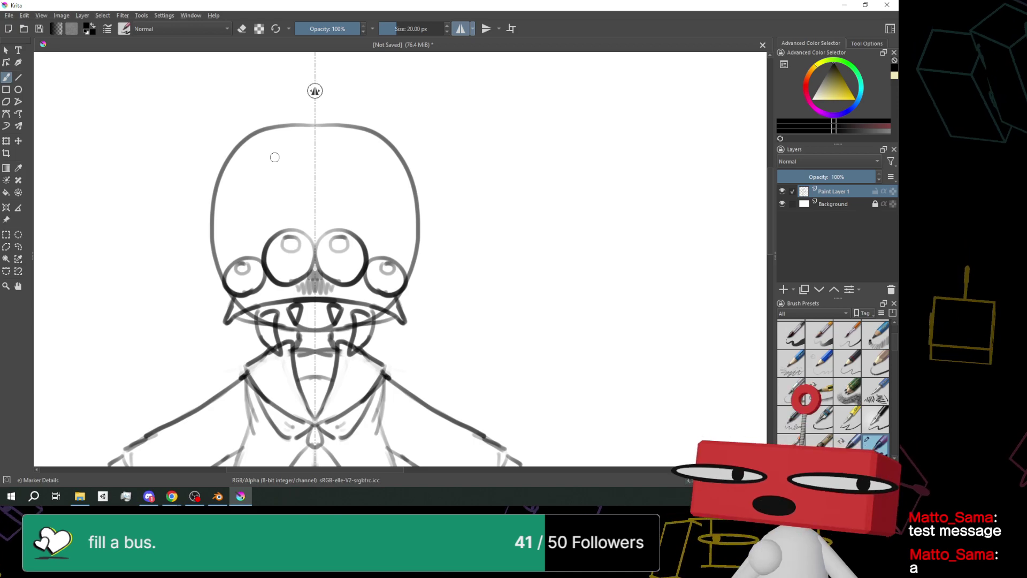
pyautogui.scroll(-4, 285, 188)
pyautogui.scroll(2, 314, 184)
pyautogui.scroll(-1, 314, 184)
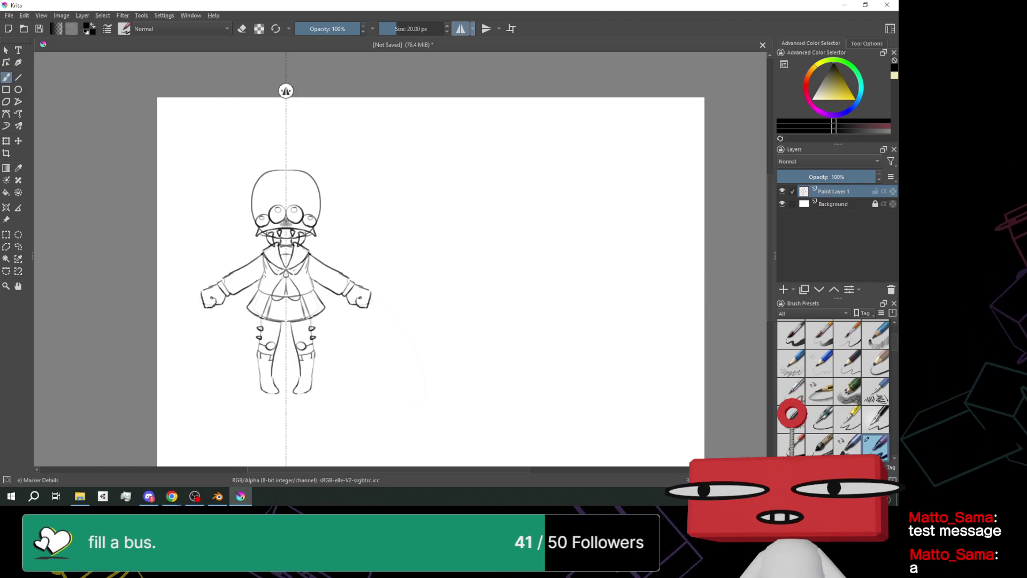
# Add faint mirrored curved stripes running down the collar from the shoulders to the bow knot, undoing unsatisfactory strokes
pyautogui.scroll(-1, 289, 258)
pyautogui.scroll(6, 288, 259)
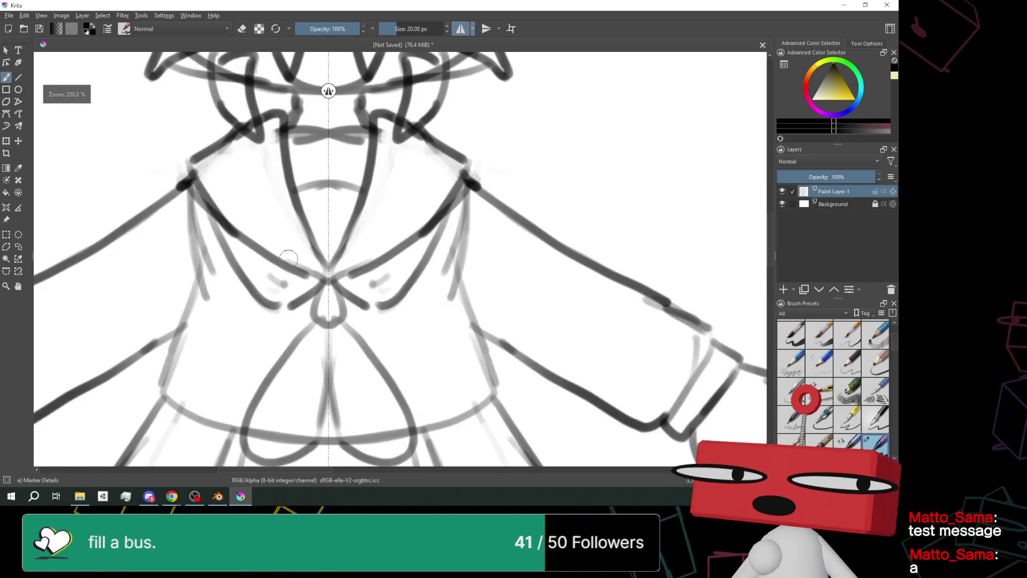
pyautogui.moveTo(425, 142); pyautogui.dragTo(412, 171)
pyautogui.hotkey('ctrl', 'z')
pyautogui.moveTo(338, 265)
pyautogui.mouseDown()
pyautogui.moveTo(396, 202)
pyautogui.moveTo(422, 137)
pyautogui.mouseUp()
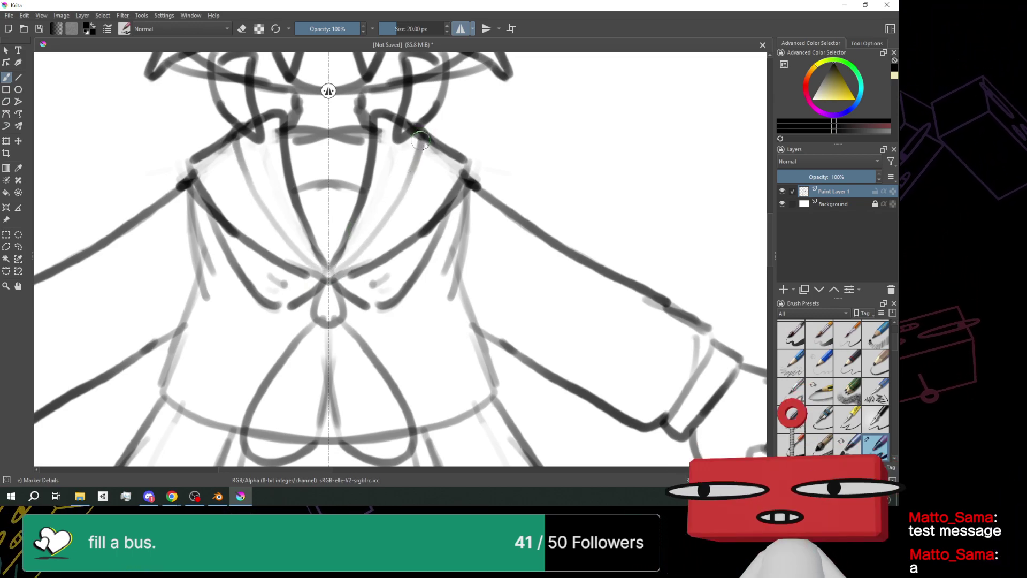
pyautogui.hotkey('ctrl', 'z')
pyautogui.hotkey('ctrl', 'z')
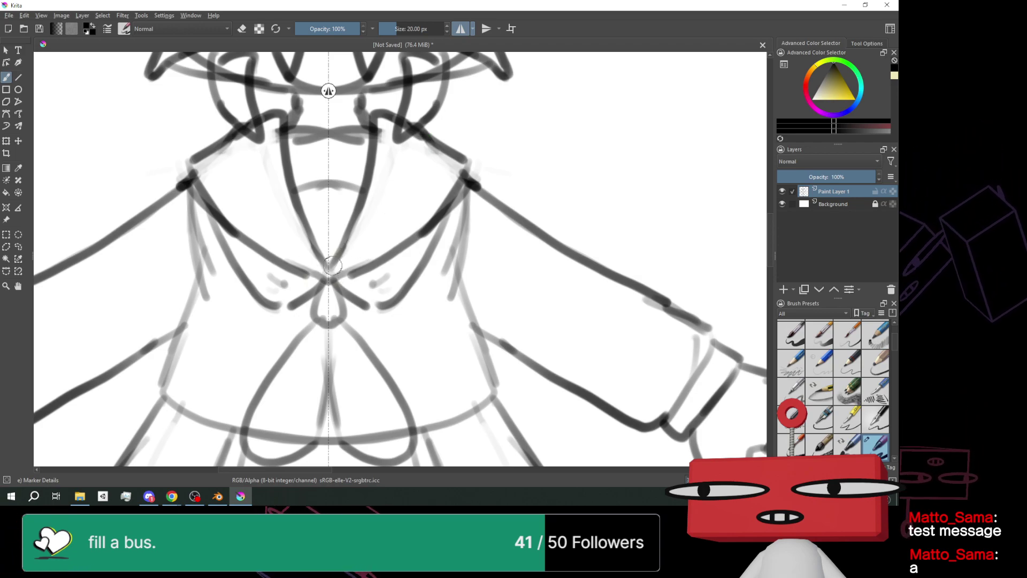
pyautogui.moveTo(433, 146); pyautogui.dragTo(406, 207)
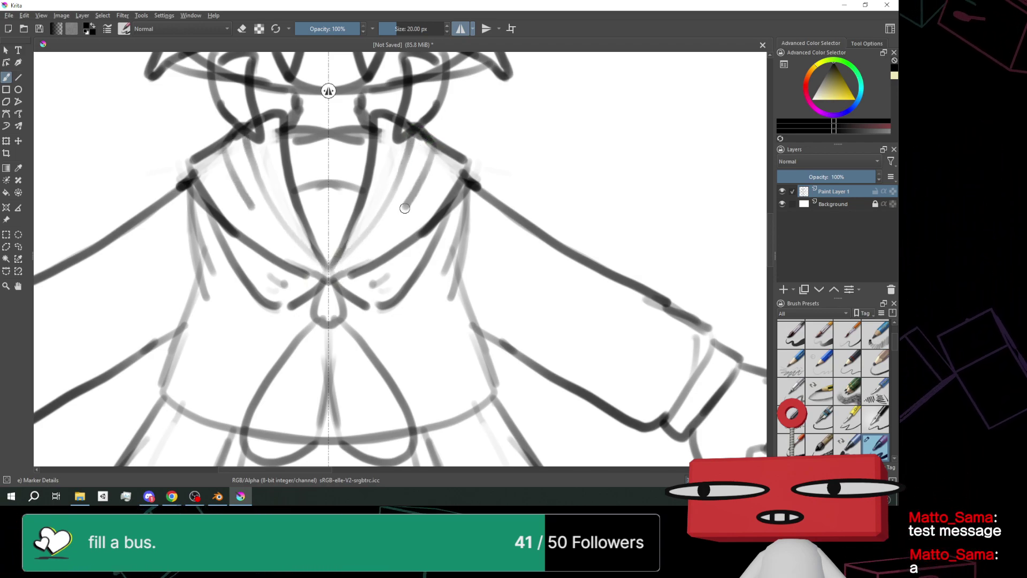
pyautogui.moveTo(354, 262); pyautogui.dragTo(334, 275)
pyautogui.hotkey('ctrl', 'z')
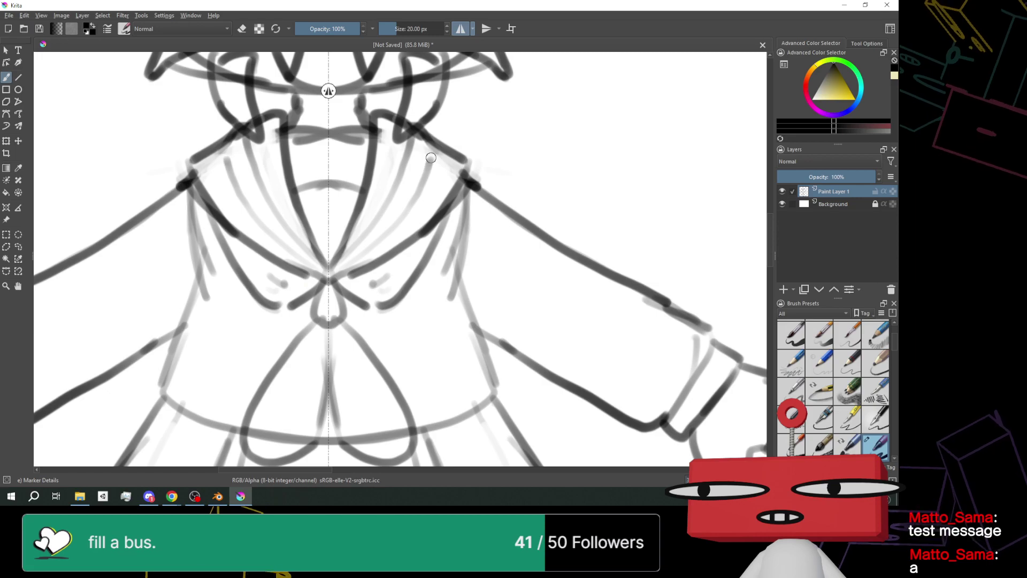
# Check the striped collar and jacket against the full character sketch
pyautogui.scroll(-5, 414, 166)
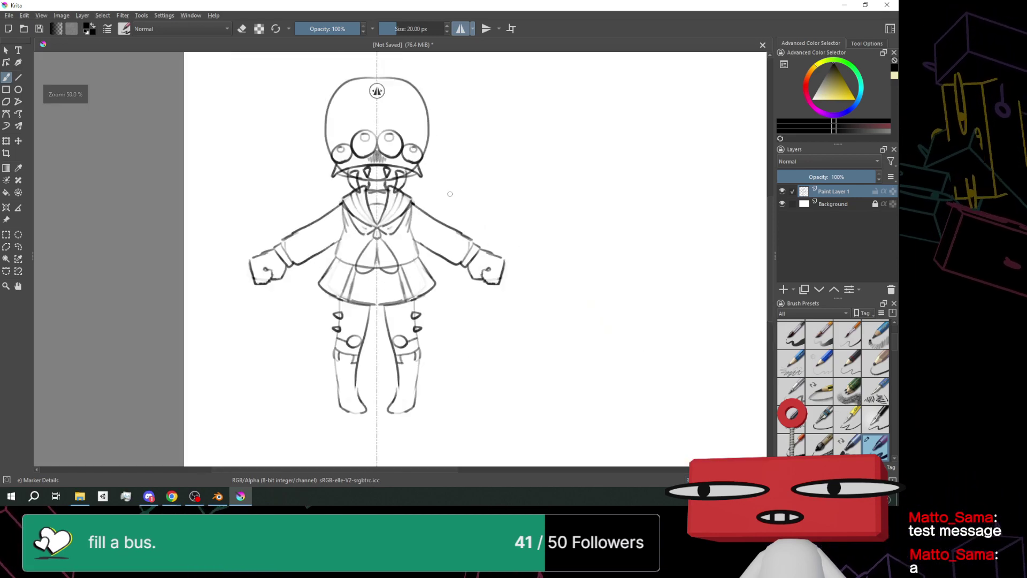
pyautogui.scroll(2, 437, 157)
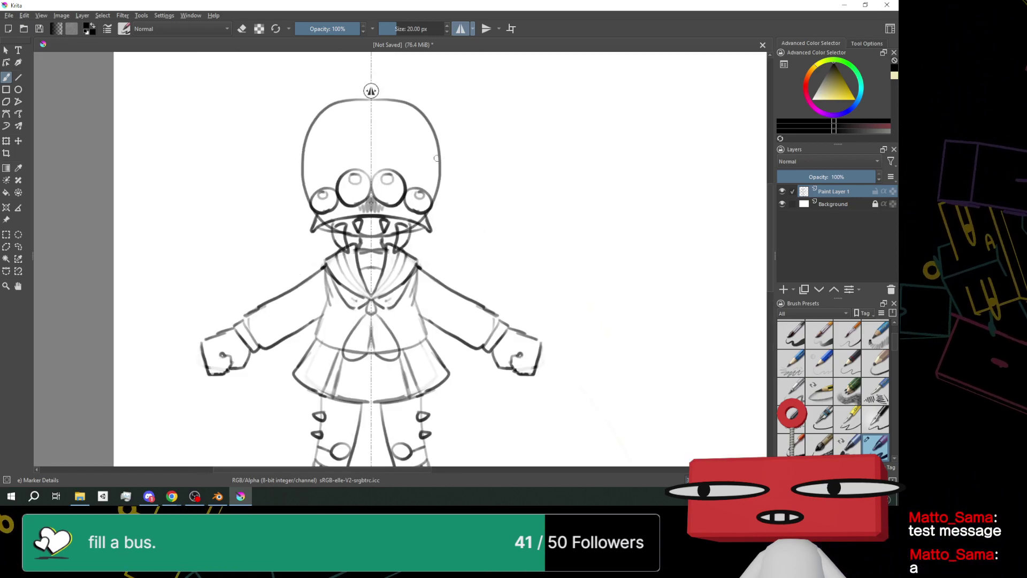
pyautogui.scroll(-2, 436, 158)
pyautogui.scroll(1, 460, 176)
pyautogui.scroll(-1, 468, 187)
pyautogui.scroll(1, 471, 194)
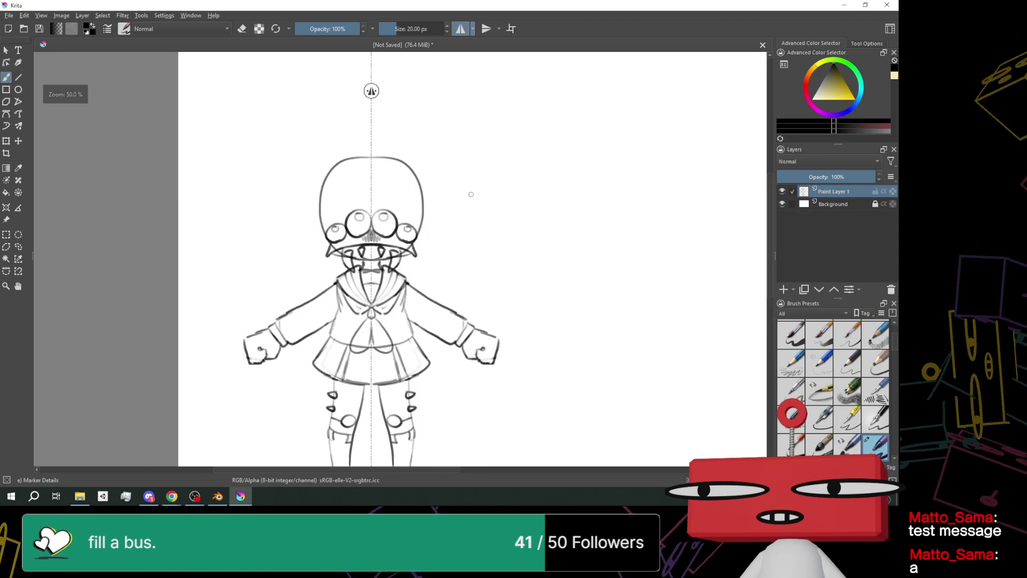
pyautogui.scroll(2, 372, 91)
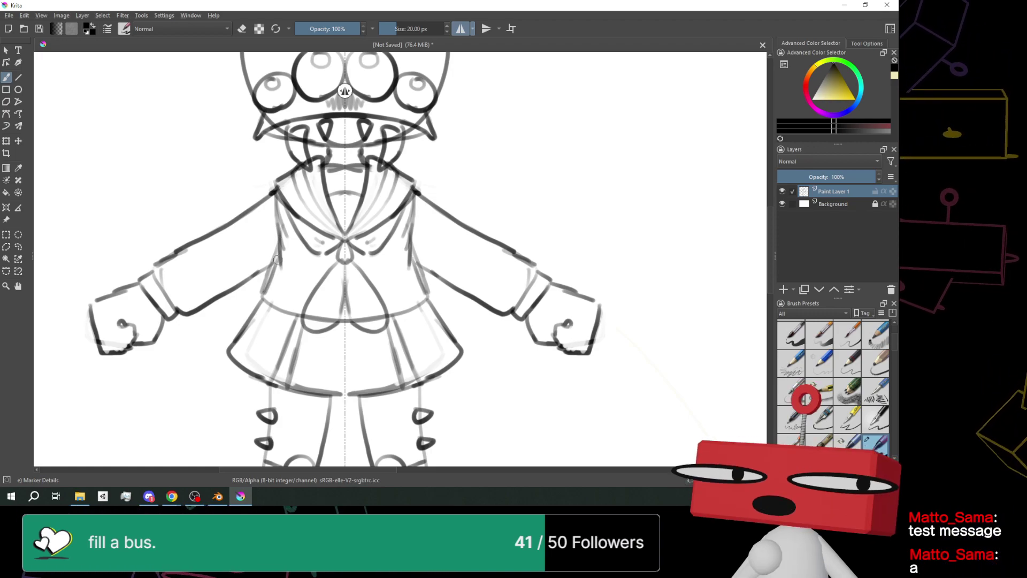
pyautogui.scroll(-3, 293, 224)
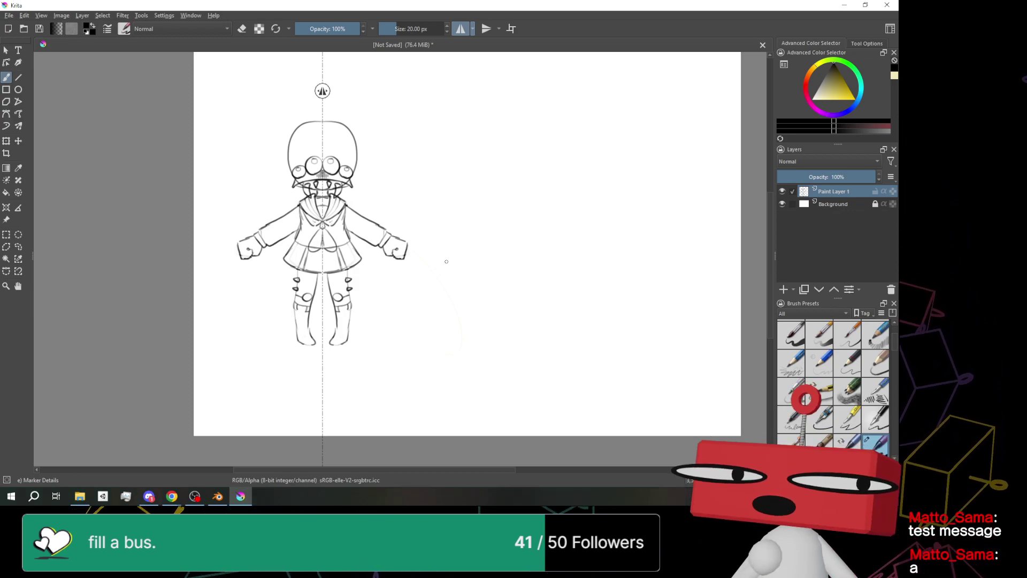
# Undo a trial duplication of the sketch layer, add an empty paint layer above it, and turn off horizontal mirroring
pyautogui.click(803, 290)
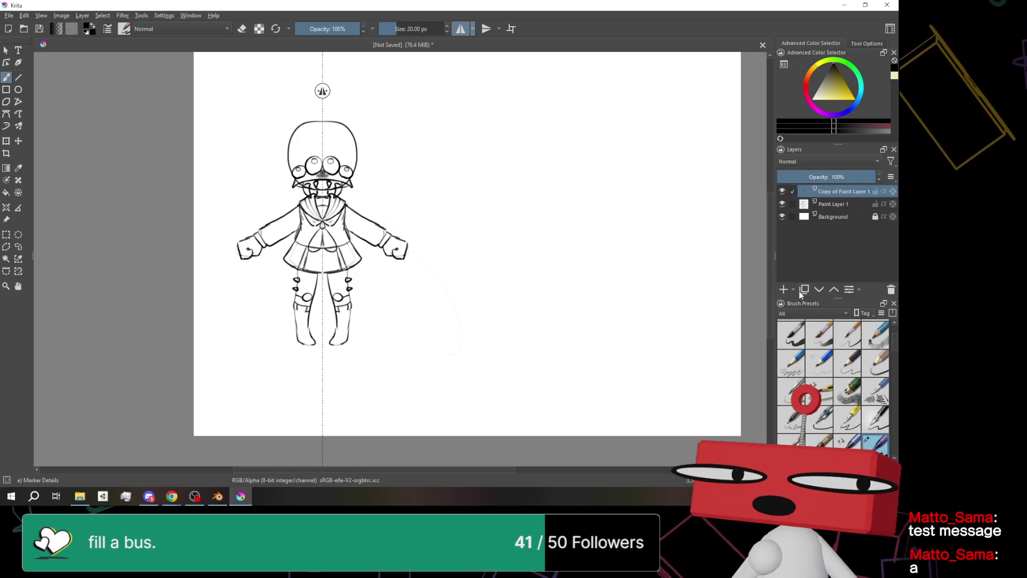
pyautogui.hotkey('ctrl', 'z')
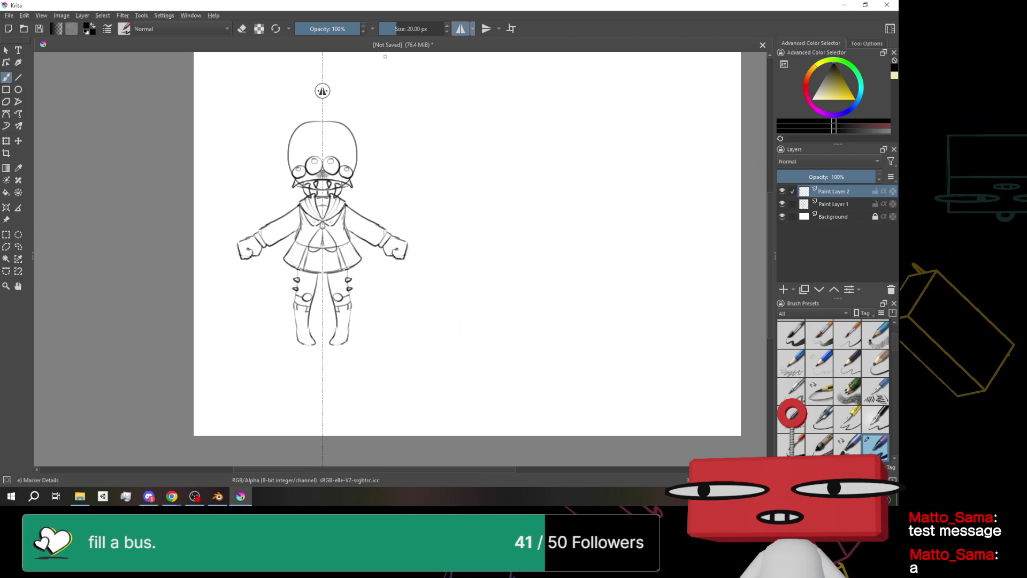
pyautogui.click(460, 28)
# Sketch asymmetrical bangs on the new layer, fanning from a notched parting at the crown to just above the eyes, undoing unsatisfactory strokes
pyautogui.scroll(1, 445, 91)
pyautogui.scroll(-1, 432, 259)
pyautogui.scroll(3, 433, 259)
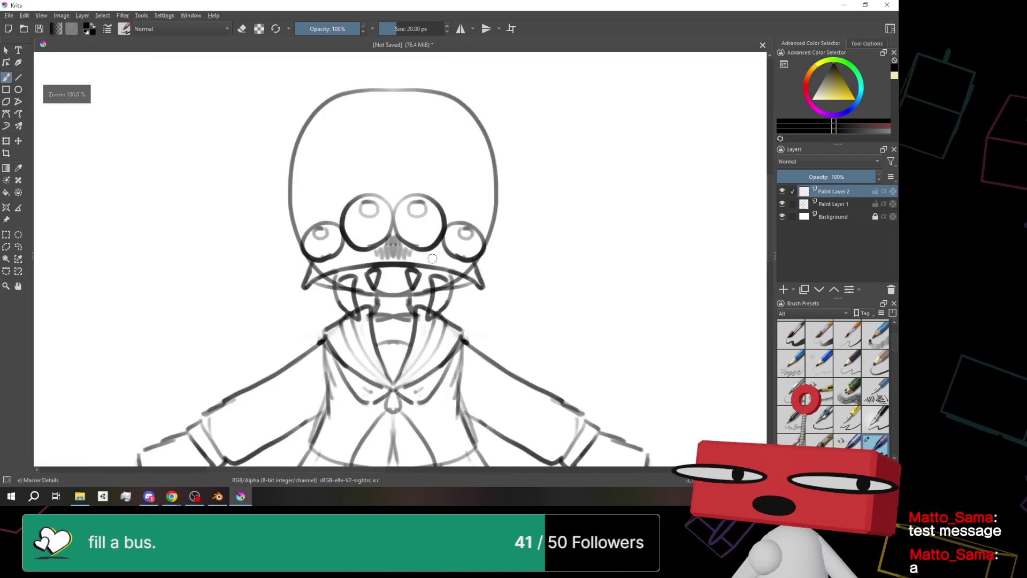
pyautogui.scroll(-1, 432, 258)
pyautogui.scroll(1, 432, 259)
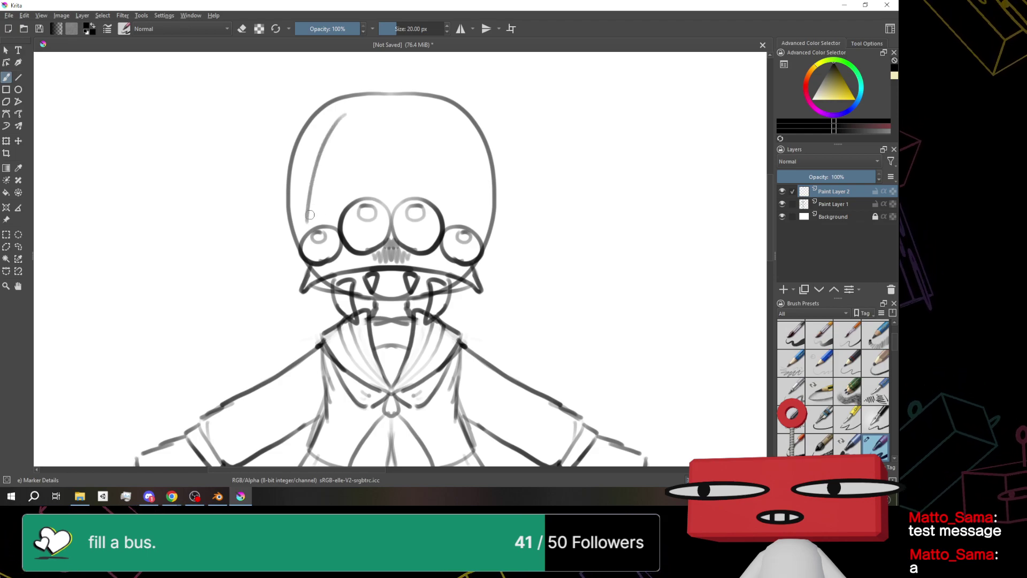
pyautogui.moveTo(330, 154); pyautogui.dragTo(315, 216)
pyautogui.hotkey('ctrl', 'z')
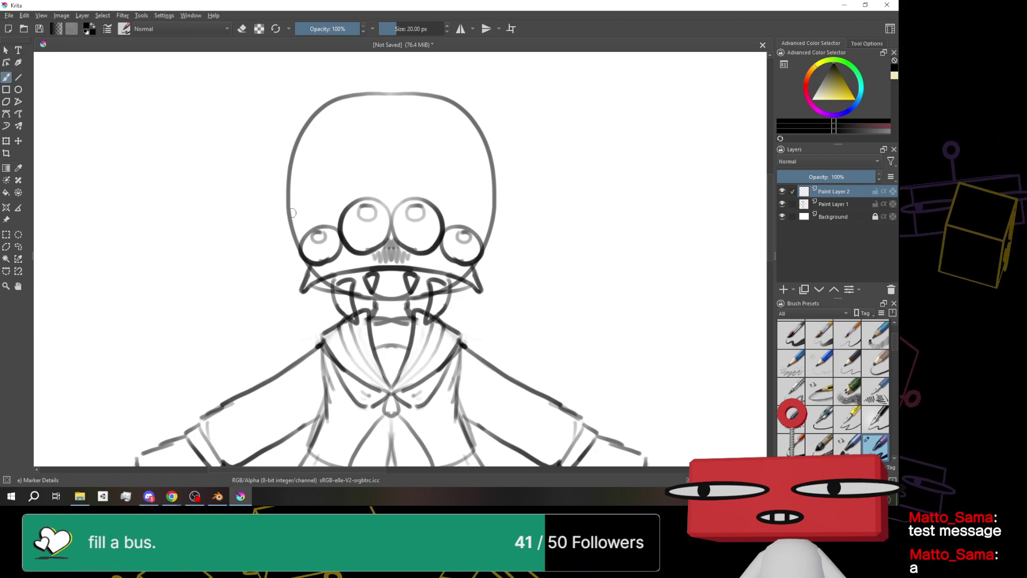
pyautogui.moveTo(303, 211)
pyautogui.mouseDown()
pyautogui.moveTo(353, 114)
pyautogui.moveTo(407, 102)
pyautogui.mouseUp()
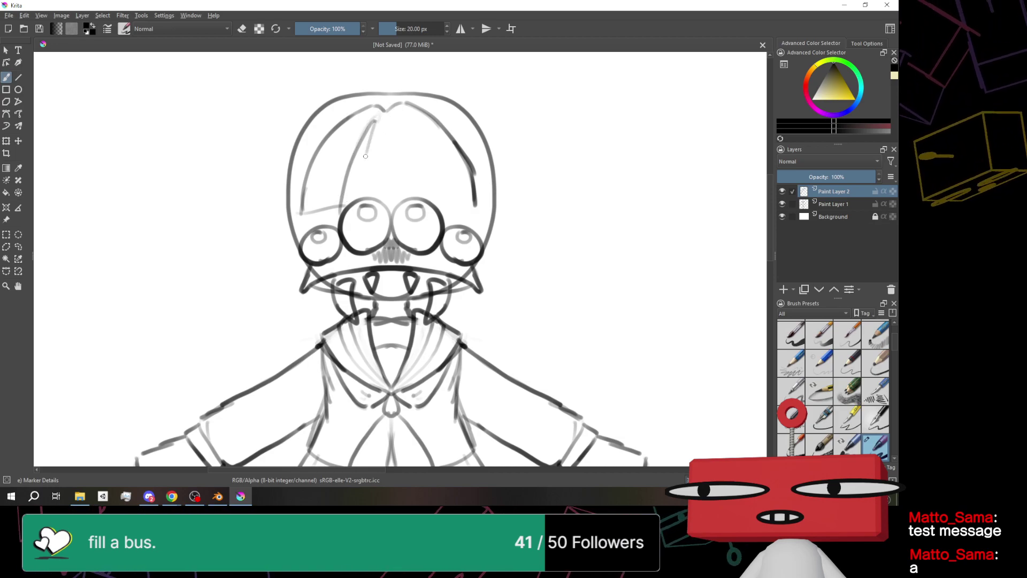
pyautogui.moveTo(399, 122)
pyautogui.mouseDown()
pyautogui.moveTo(405, 195)
pyautogui.moveTo(424, 206)
pyautogui.moveTo(428, 136)
pyautogui.moveTo(439, 188)
pyautogui.moveTo(431, 176)
pyautogui.moveTo(429, 195)
pyautogui.moveTo(435, 174)
pyautogui.moveTo(437, 203)
pyautogui.moveTo(476, 203)
pyautogui.mouseUp()
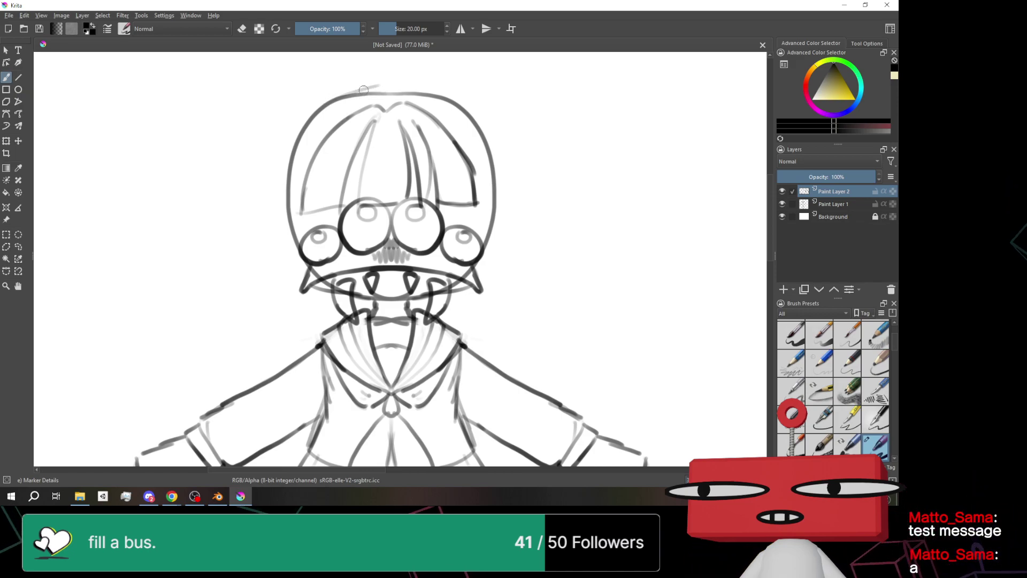
pyautogui.moveTo(334, 98); pyautogui.dragTo(420, 92)
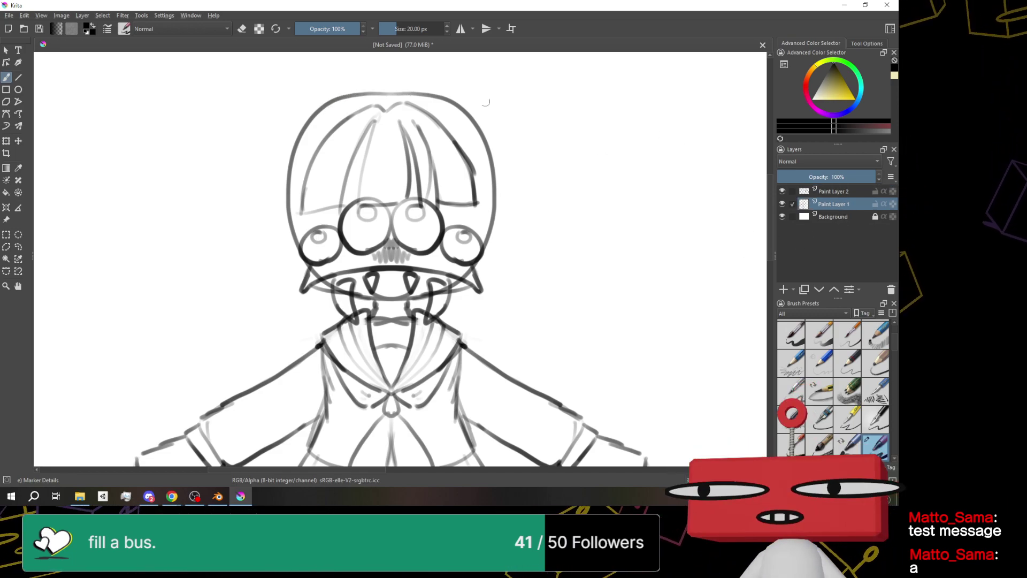
# Turn horizontal mirroring back on and sketch an outer hair contour from the crown around both sides of the head, undoing an unsatisfactory stroke
pyautogui.click(461, 28)
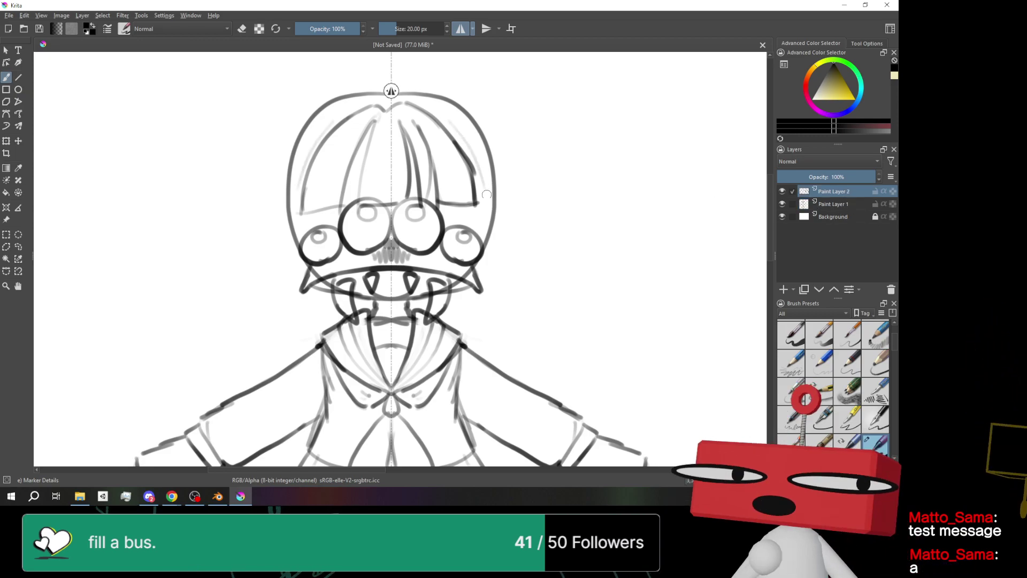
pyautogui.scroll(-5, 535, 139)
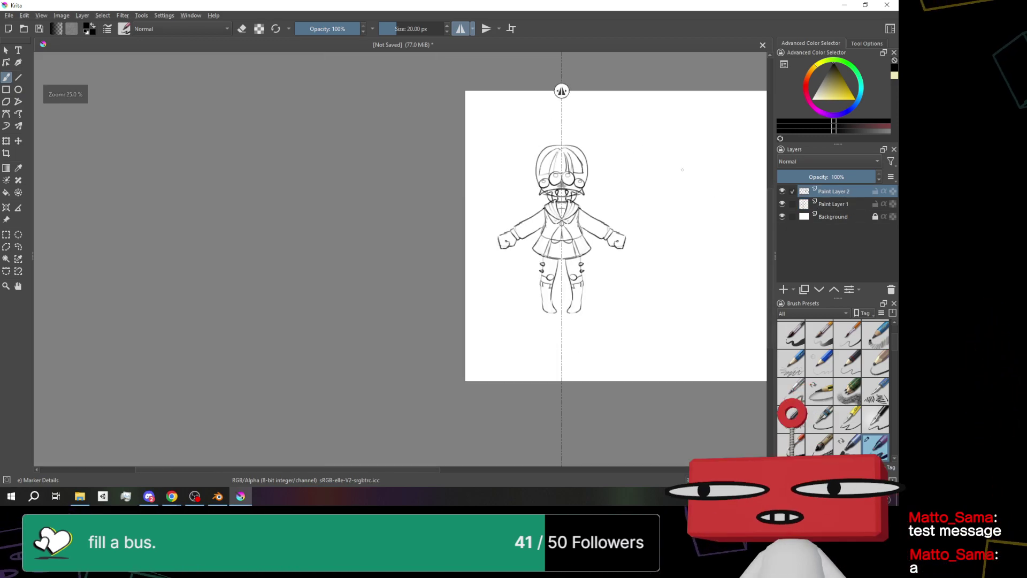
pyautogui.scroll(5, 585, 179)
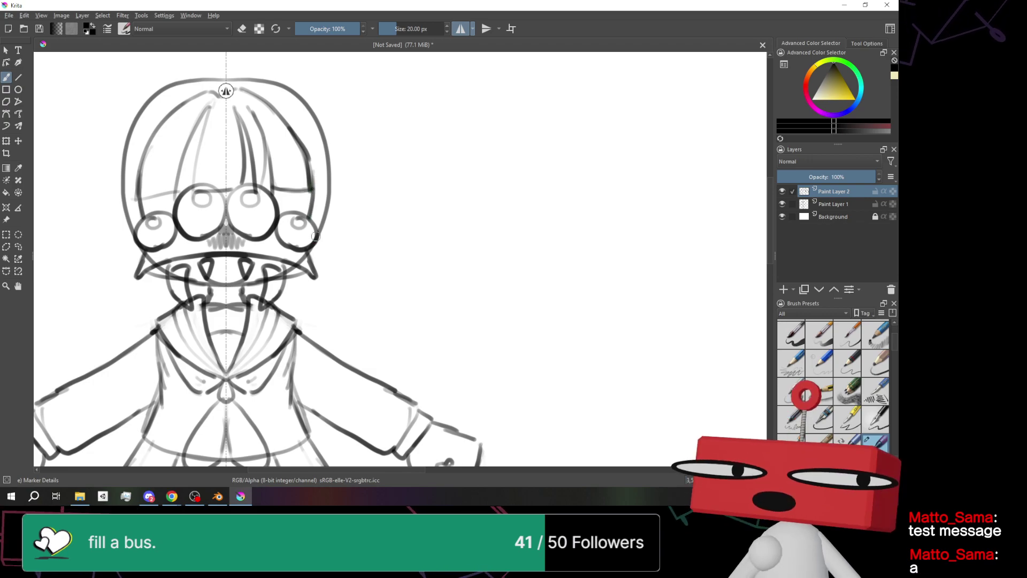
pyautogui.moveTo(341, 201); pyautogui.dragTo(320, 247)
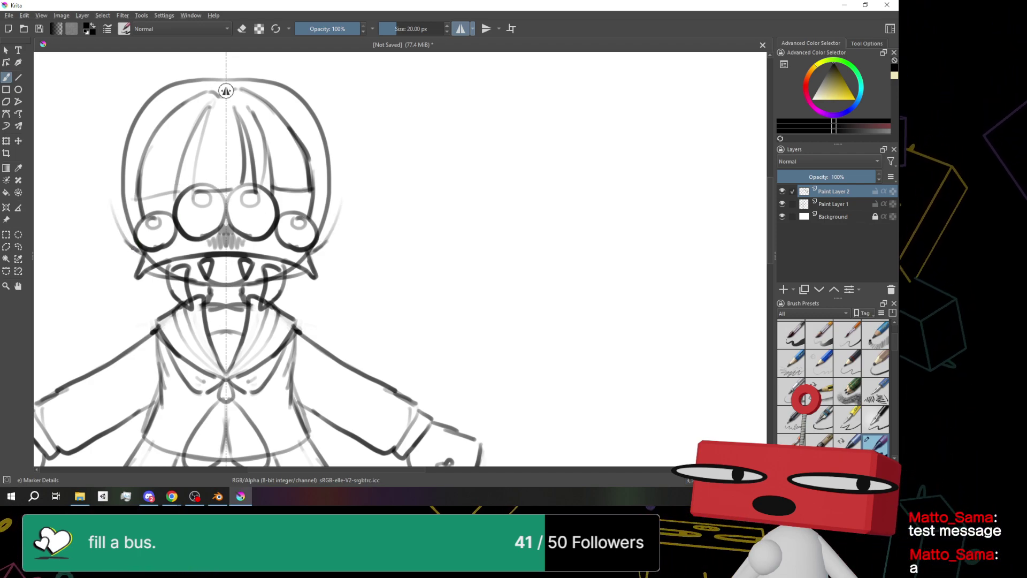
pyautogui.hotkey('ctrl', 'z')
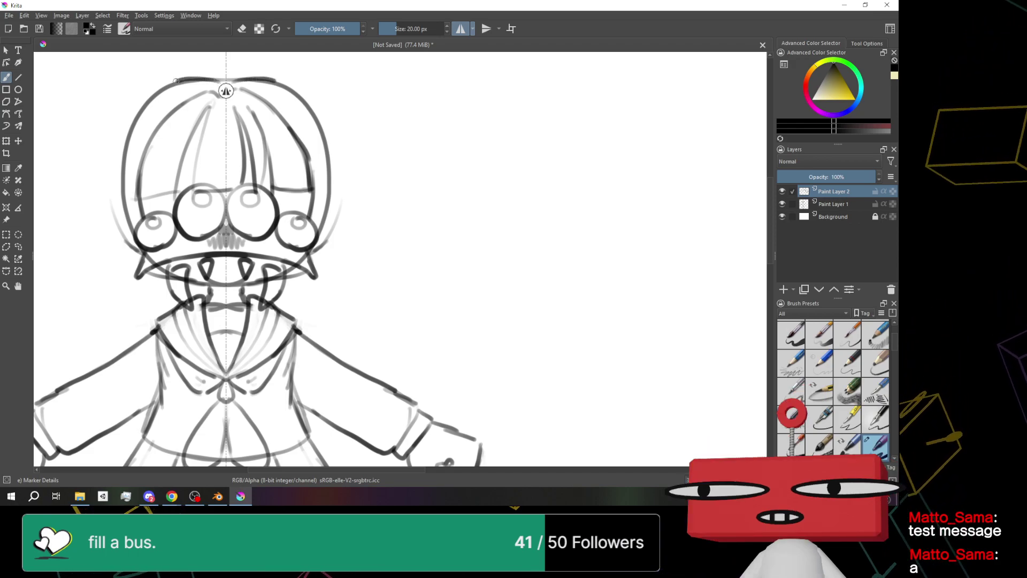
pyautogui.moveTo(178, 81)
pyautogui.mouseDown()
pyautogui.moveTo(143, 99)
pyautogui.moveTo(115, 146)
pyautogui.mouseUp()
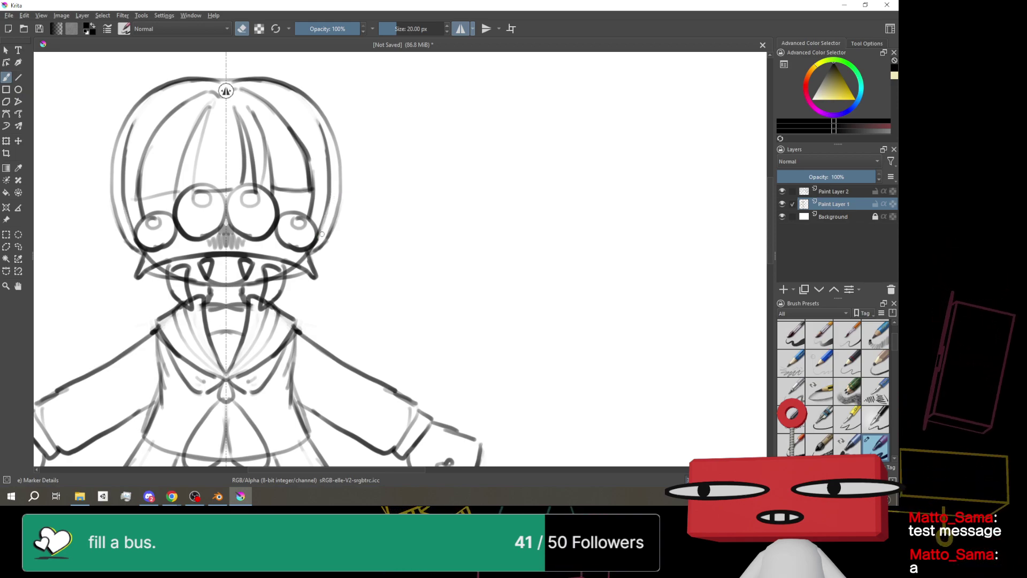
# Refine the mirrored side hair, curving its lower ends inward beside the outer eyes toward the jaw
pyautogui.scroll(-3, 345, 94)
pyautogui.scroll(4, 333, 131)
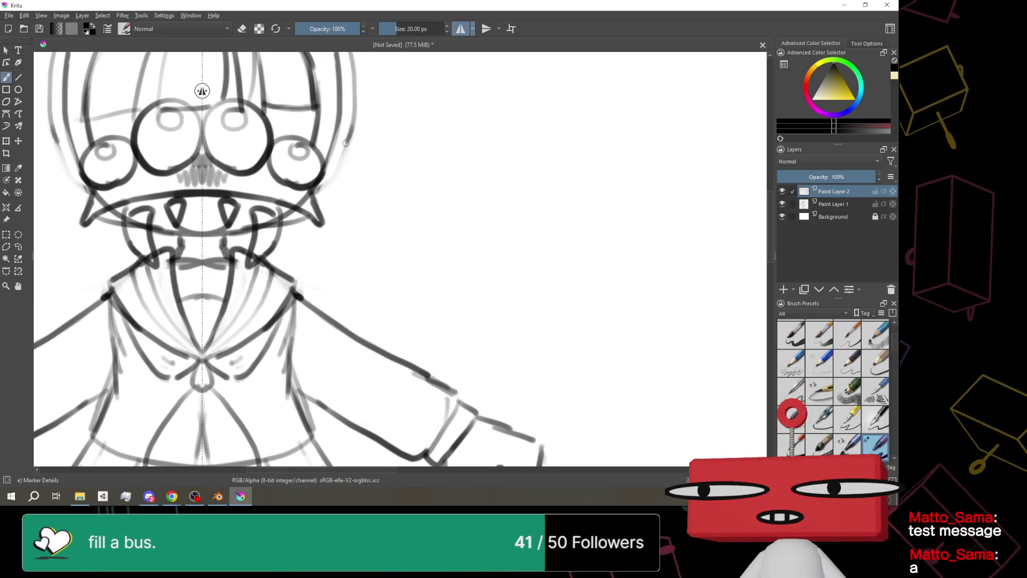
pyautogui.scroll(-5, 353, 111)
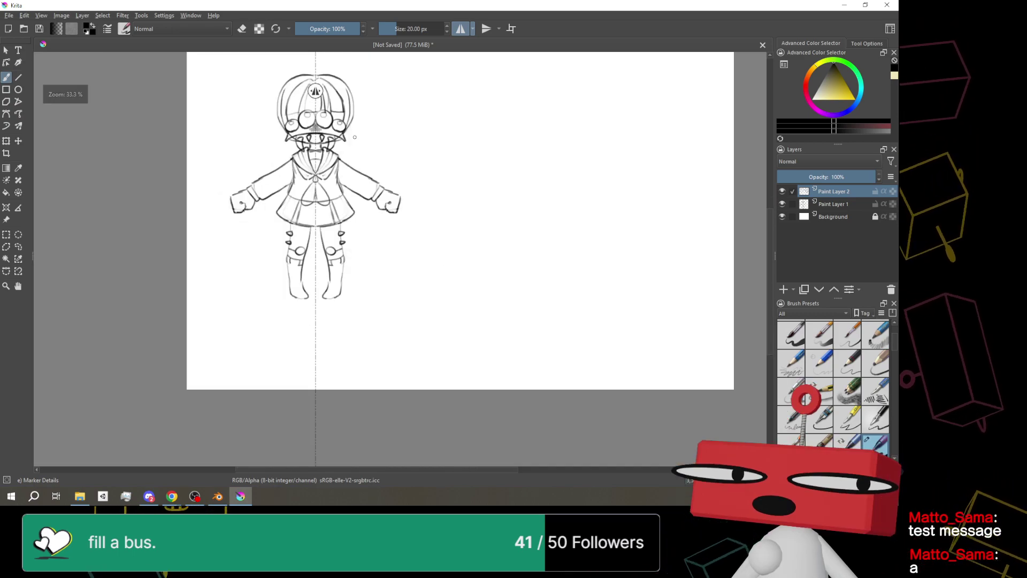
pyautogui.press('+')
pyautogui.press('+')
pyautogui.press('+')
pyautogui.press('+')
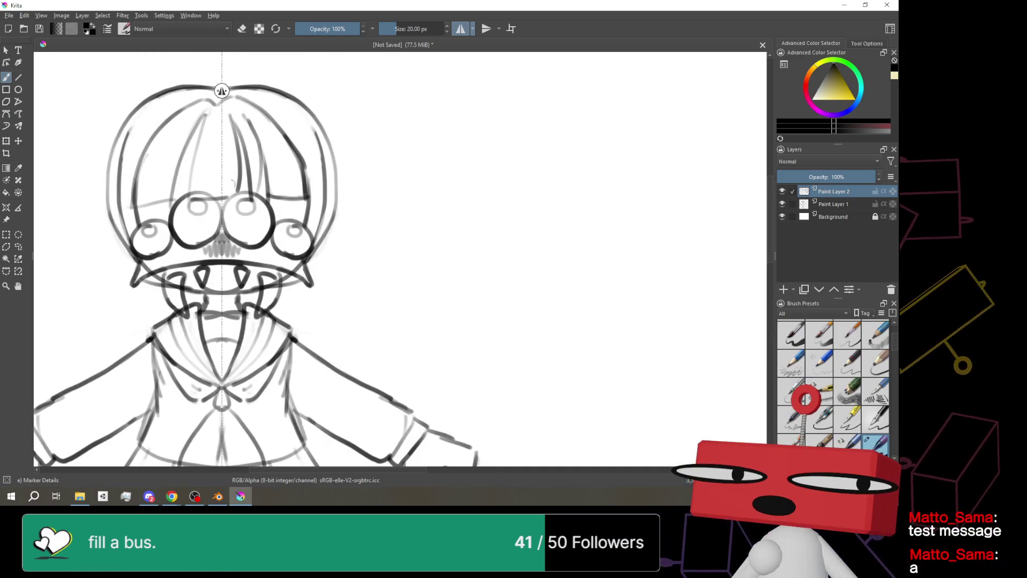
pyautogui.moveTo(333, 166); pyautogui.dragTo(327, 218)
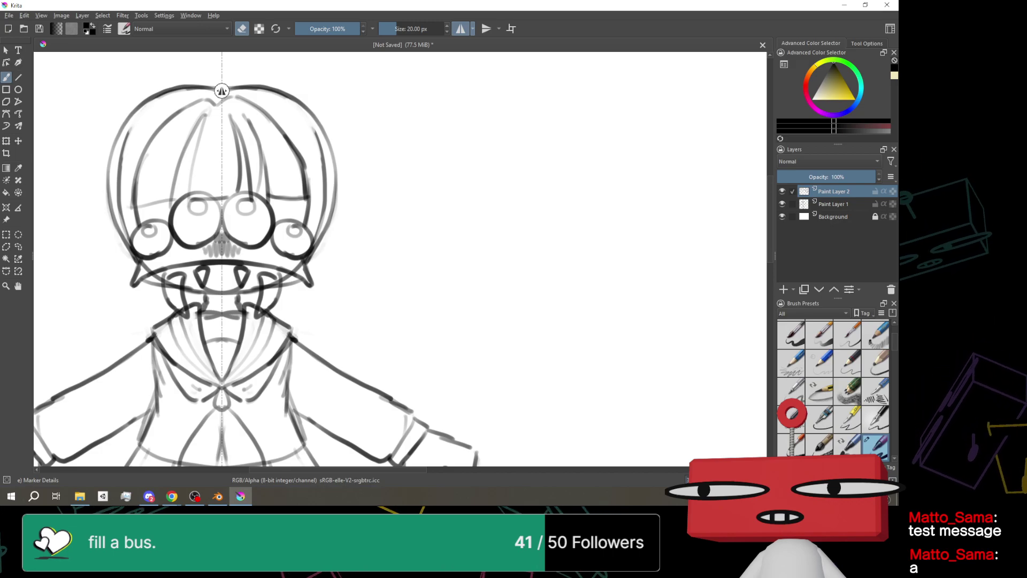
# Check the rounded hair outline against the full character sketch
pyautogui.press('super+d')
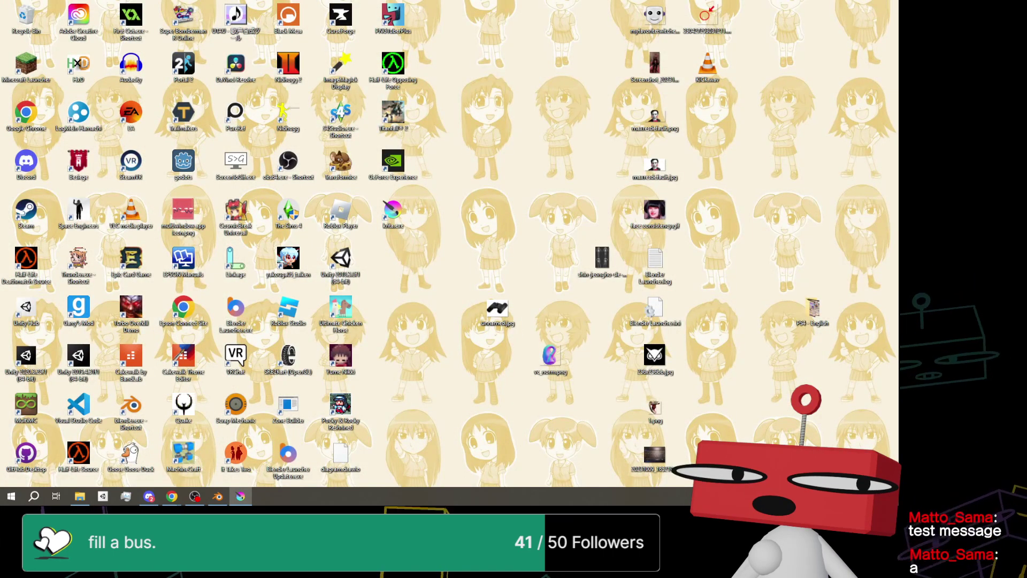
pyautogui.press('super+d')
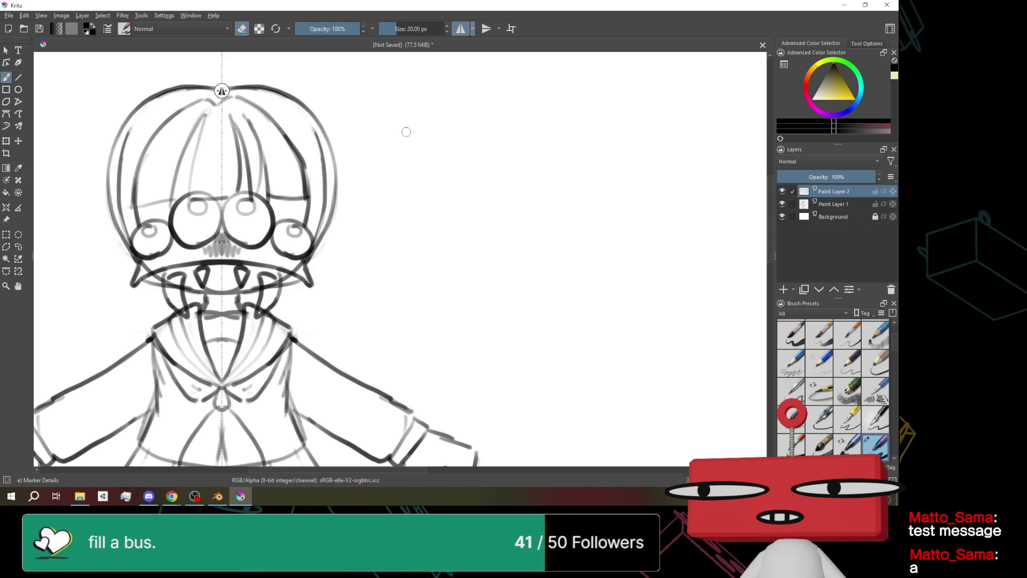
pyautogui.scroll(3, 405, 101)
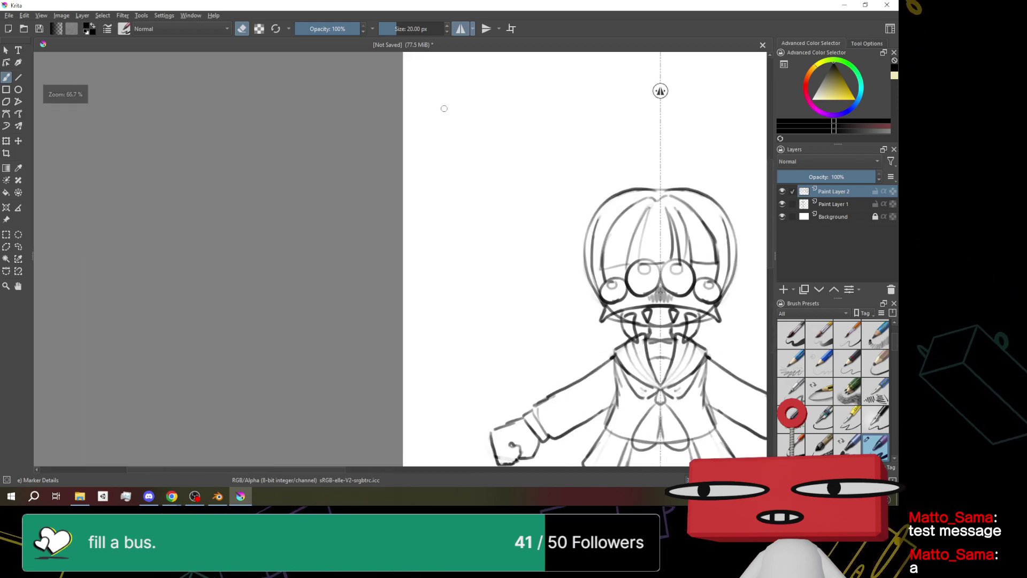
pyautogui.scroll(-3, 442, 107)
pyautogui.scroll(2, 498, 128)
pyautogui.scroll(-2, 485, 129)
pyautogui.scroll(5, 484, 129)
pyautogui.scroll(-1, 484, 139)
pyautogui.scroll(-4, 406, 124)
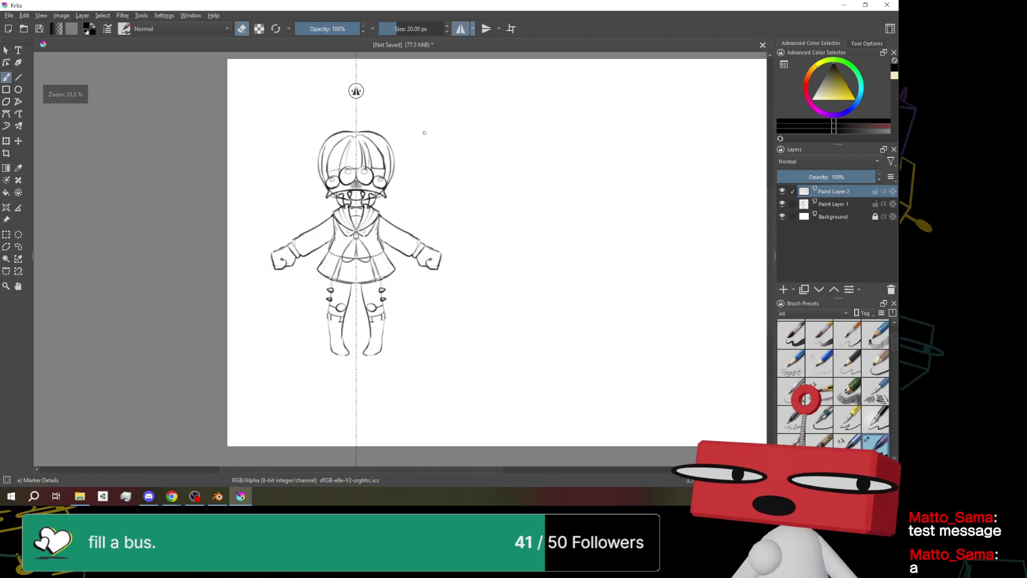
# Sketch mirrored segmented antennae angling outward from the top of the head, with elongated rounded tips, undoing an unsatisfactory stroke
pyautogui.scroll(4, 407, 107)
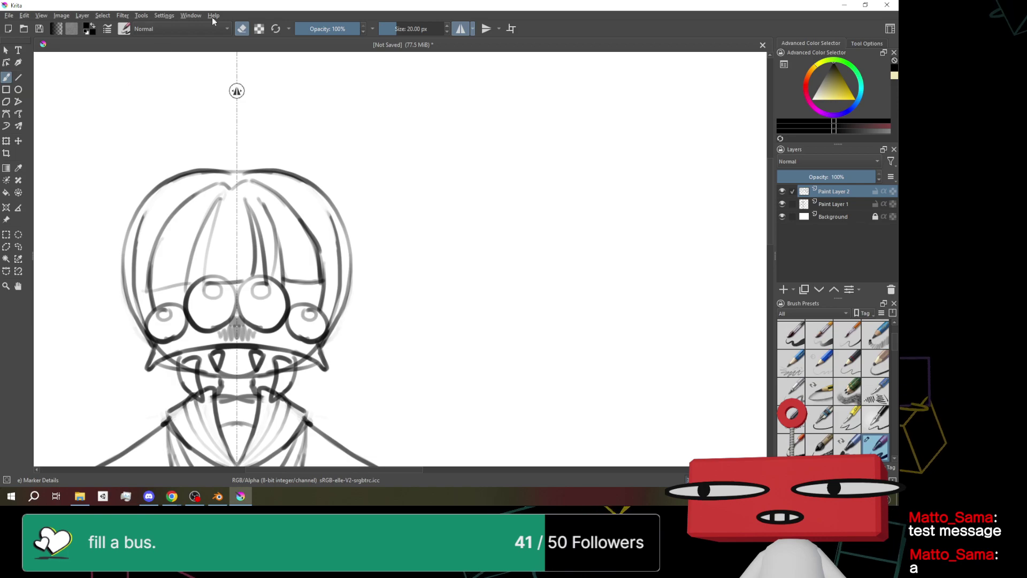
pyautogui.moveTo(272, 153)
pyautogui.mouseDown()
pyautogui.moveTo(275, 185)
pyautogui.moveTo(292, 113)
pyautogui.mouseUp()
pyautogui.hotkey('ctrl', 'z')
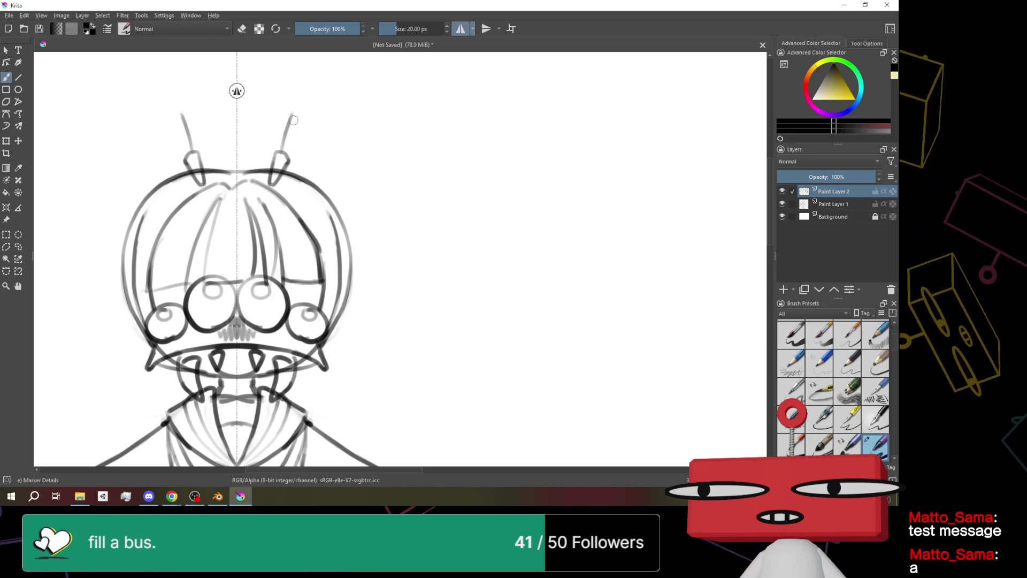
pyautogui.moveTo(290, 150)
pyautogui.mouseDown()
pyautogui.moveTo(302, 129)
pyautogui.moveTo(295, 111)
pyautogui.mouseUp()
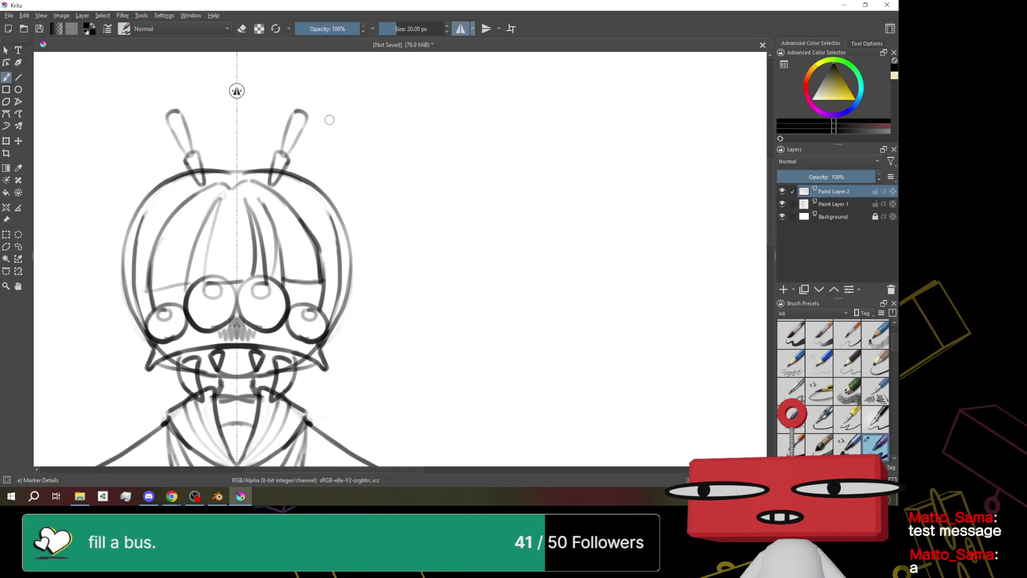
pyautogui.scroll(-4, 329, 119)
pyautogui.scroll(3, 317, 107)
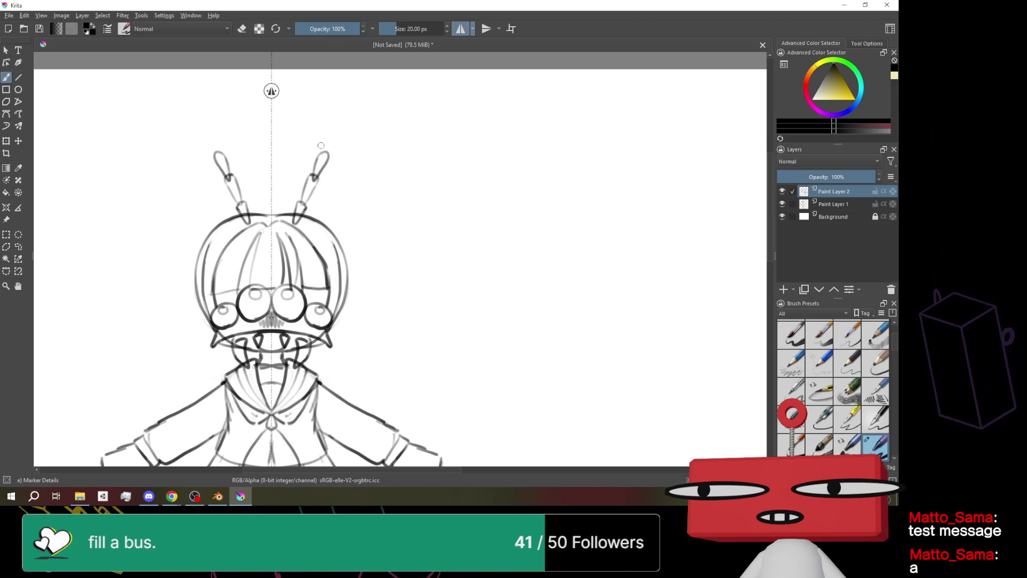
# Examine the antennae's size and placement against the whole figure, from head to boots
pyautogui.scroll(-4, 437, 246)
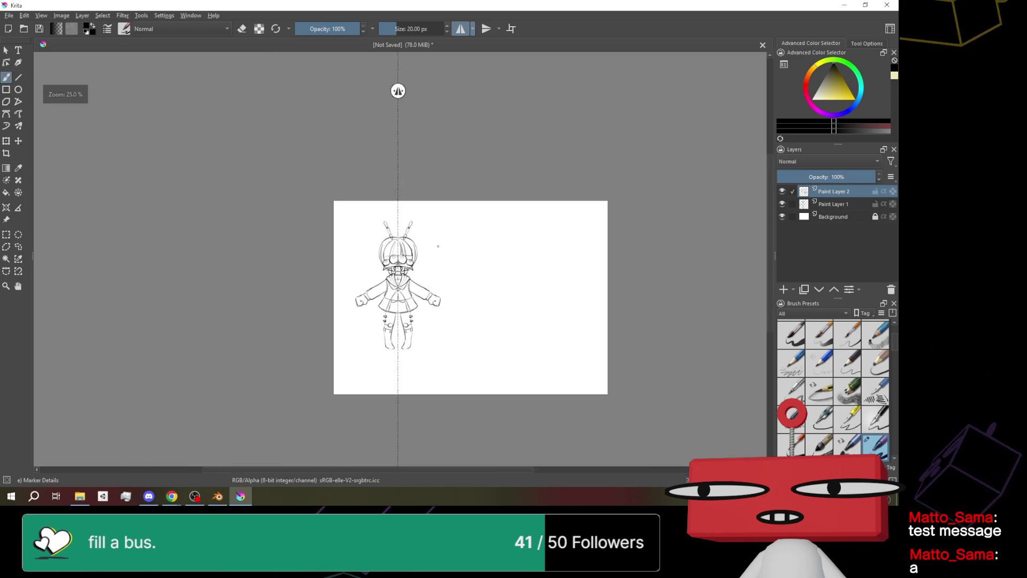
pyautogui.scroll(3, 442, 277)
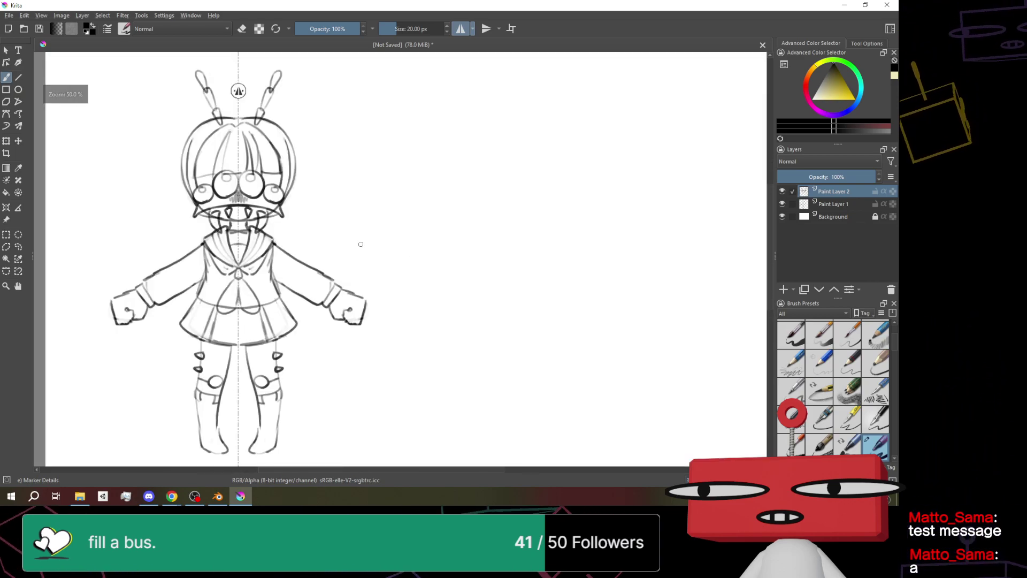
pyautogui.scroll(3, 245, 464)
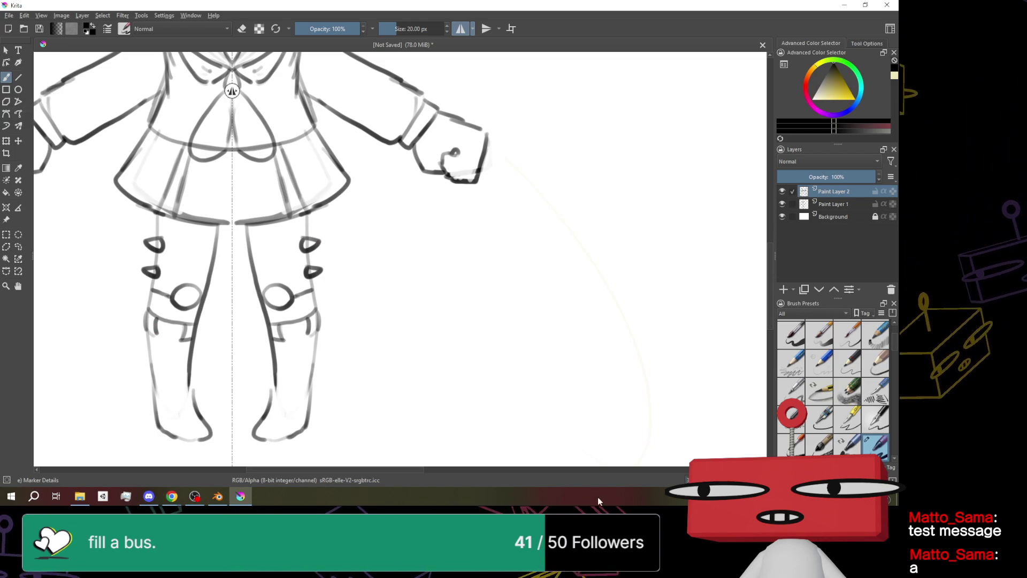
pyautogui.scroll(-2, 443, 91)
pyautogui.scroll(-2, 321, 89)
pyautogui.scroll(2, 374, 248)
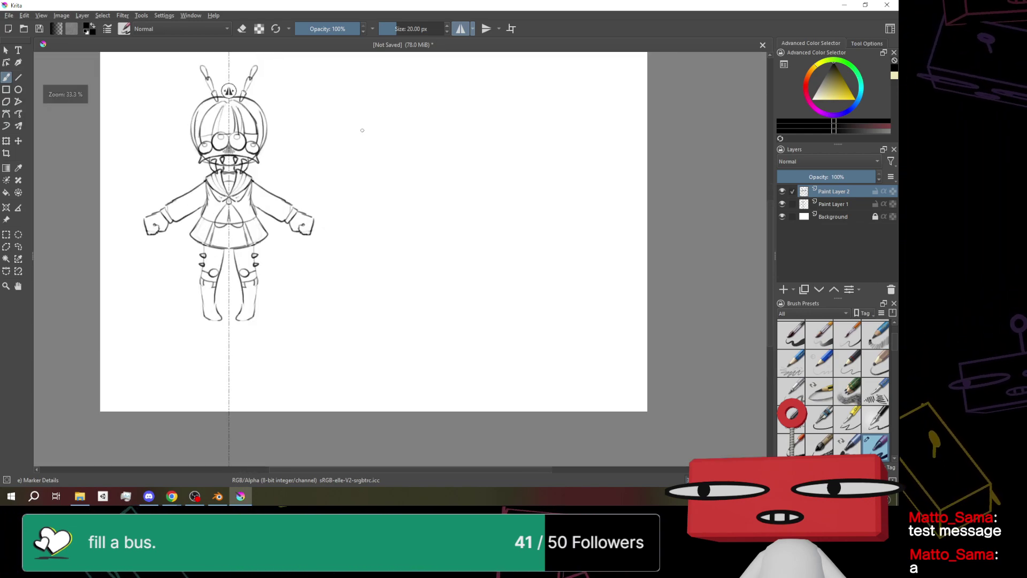
pyautogui.scroll(1, 259, 155)
pyautogui.scroll(-2, 259, 155)
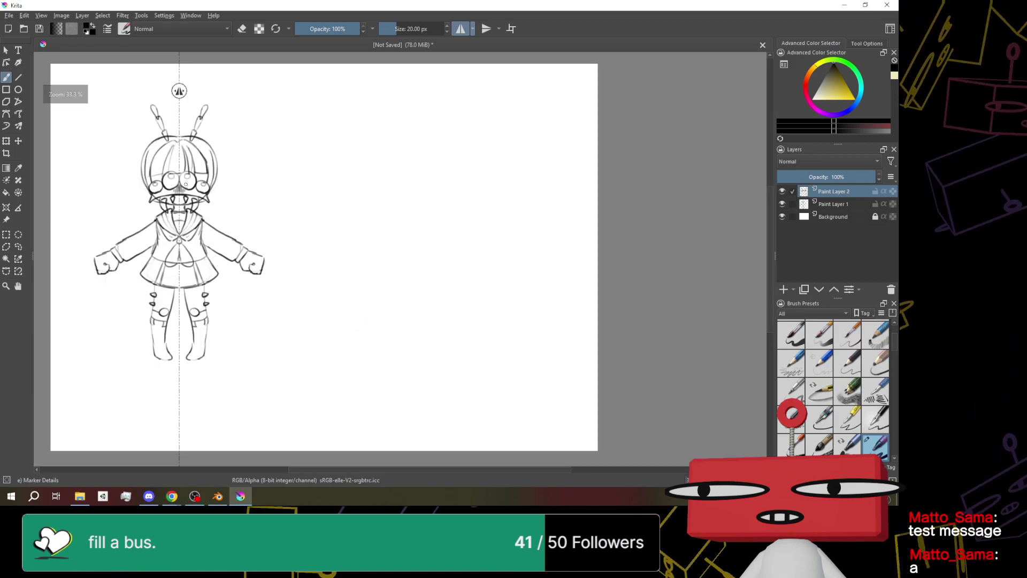
# Sketch short mirrored pigtails with forked, pointed ends flaring out beside the outer eyes, undoing unsatisfactory shapes
pyautogui.scroll(4, 138, 172)
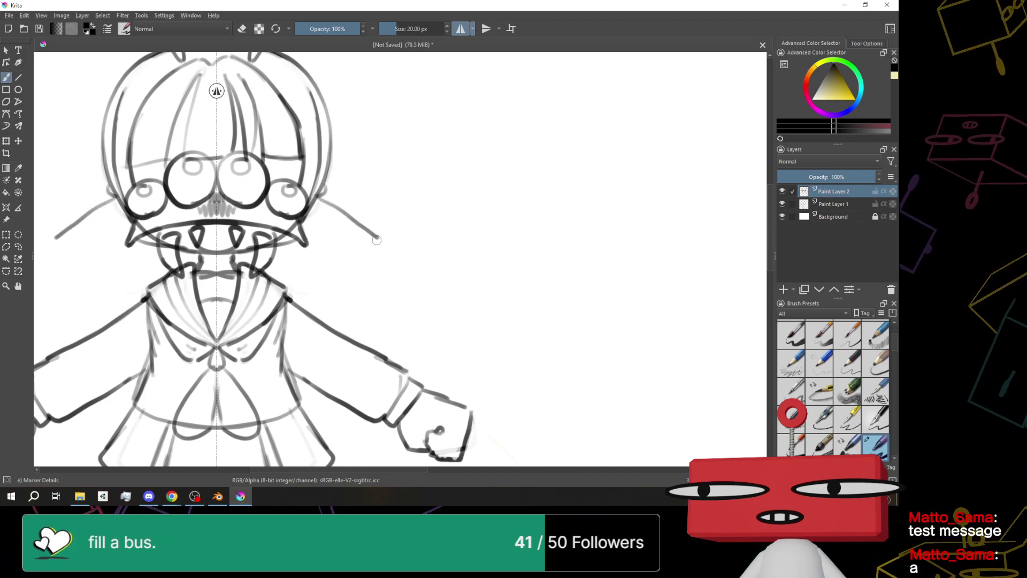
pyautogui.hotkey('ctrl', 'z')
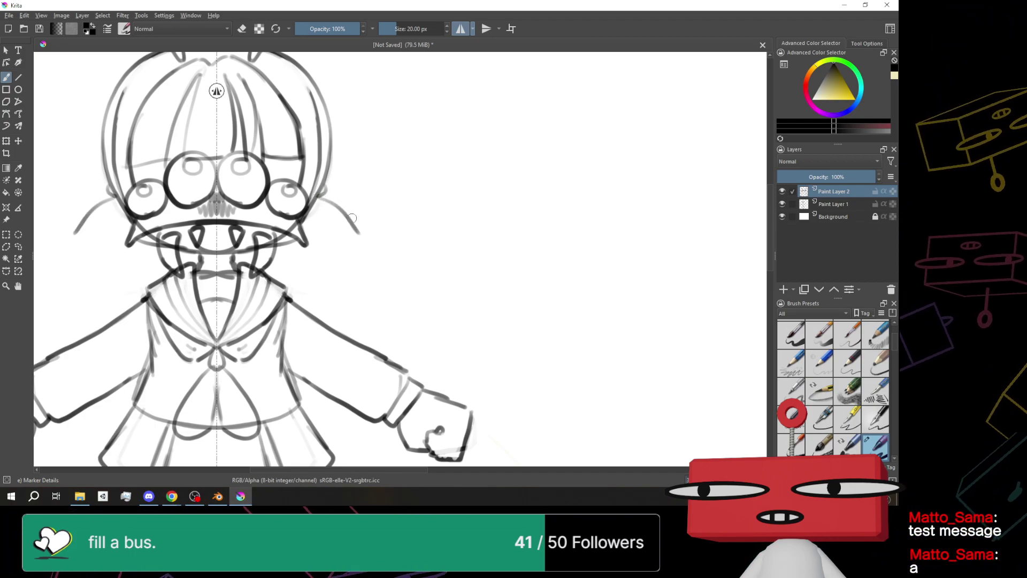
pyautogui.moveTo(360, 233); pyautogui.dragTo(334, 230)
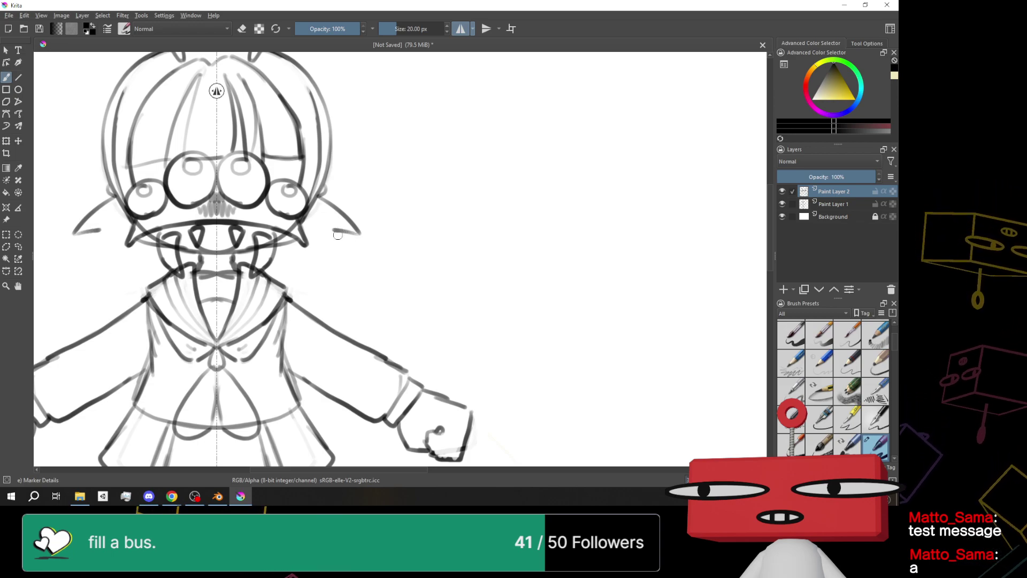
pyautogui.hotkey('ctrl', 'z')
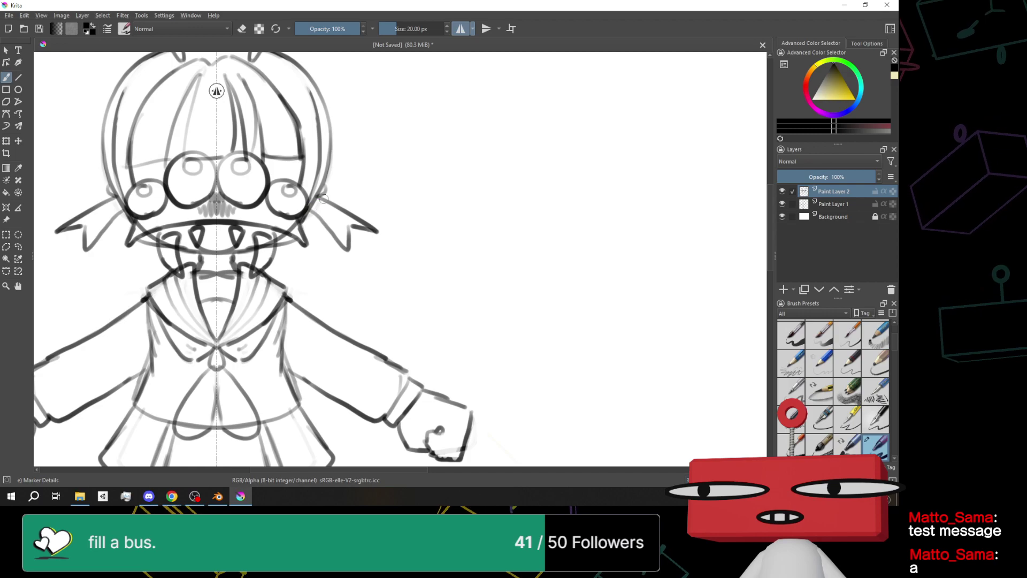
pyautogui.moveTo(333, 197); pyautogui.dragTo(312, 221)
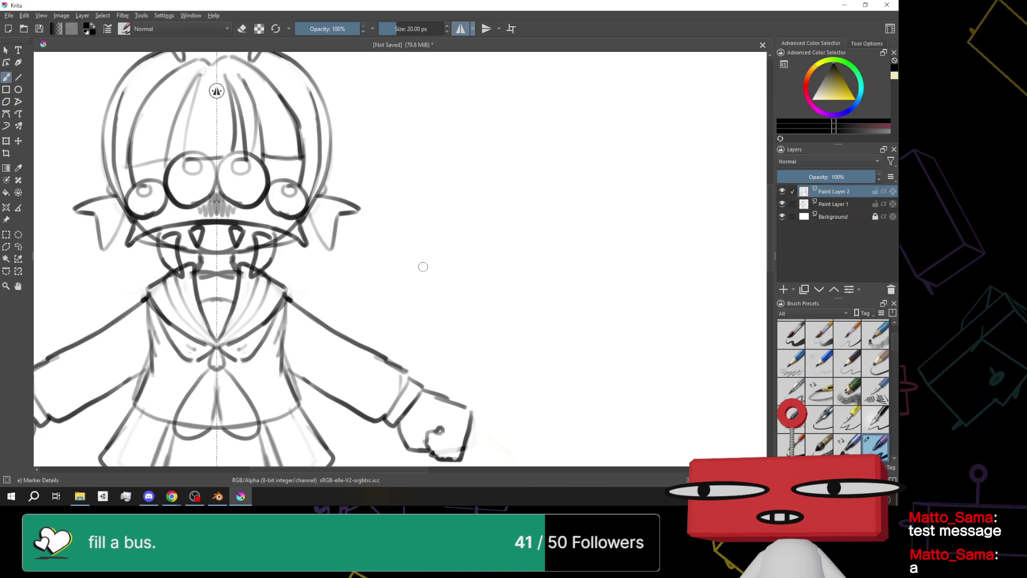
# Check the pigtails and antennae against the full character sketch
pyautogui.scroll(-5, 449, 246)
pyautogui.scroll(2, 350, 237)
pyautogui.scroll(-1, 403, 219)
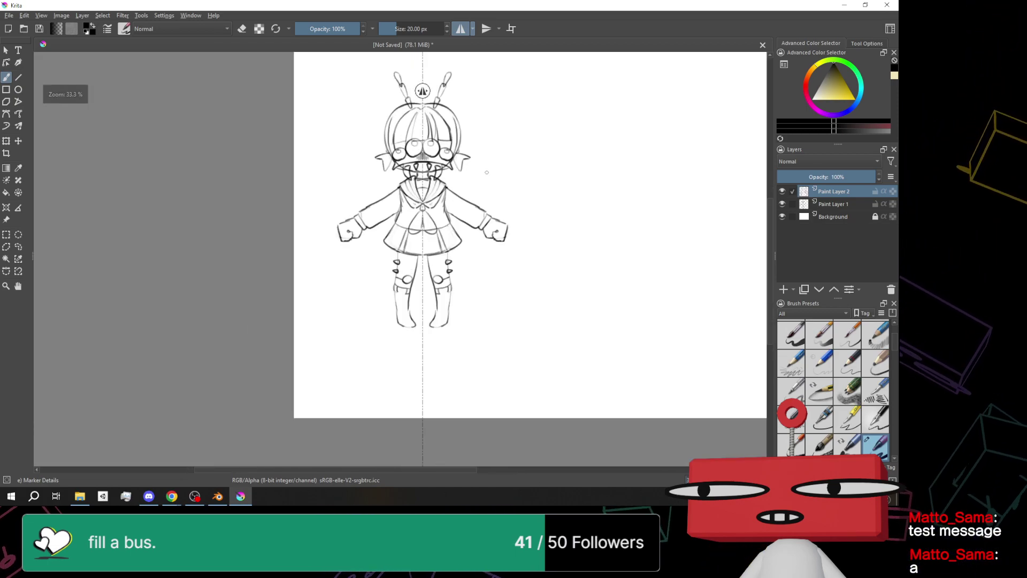
pyautogui.scroll(3, 487, 171)
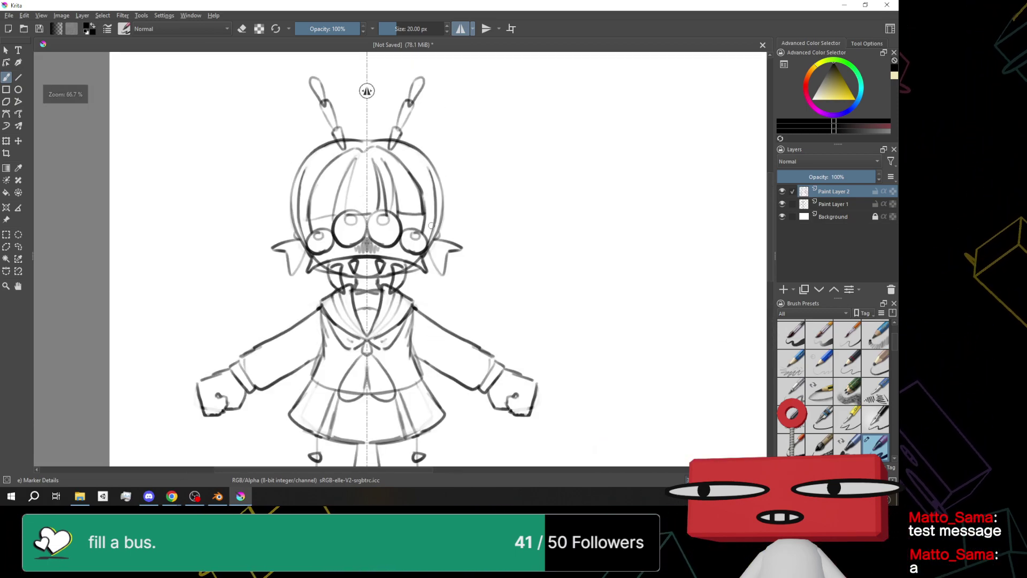
pyautogui.scroll(-1, 431, 225)
pyautogui.scroll(-3, 431, 227)
pyautogui.scroll(2, 431, 227)
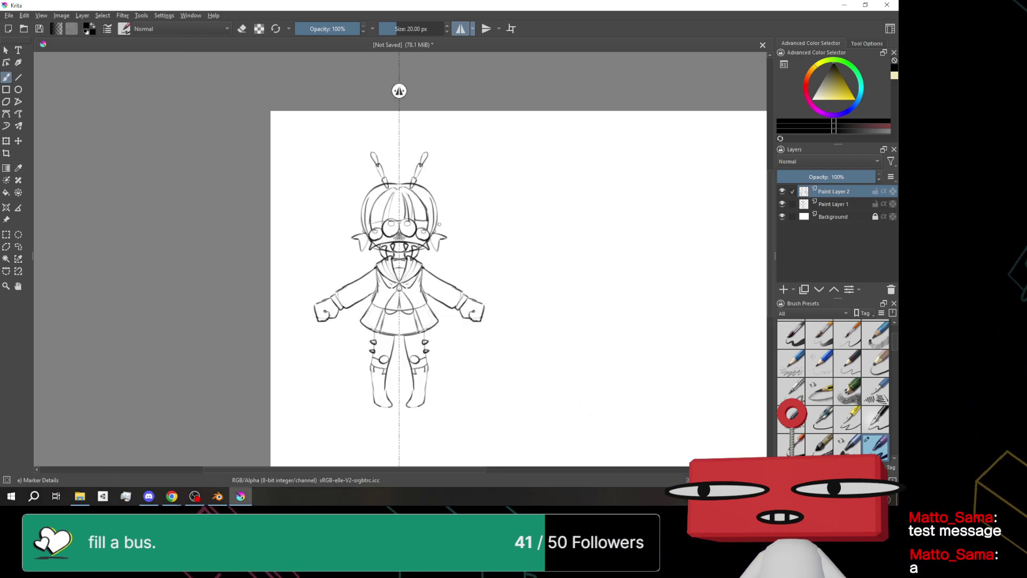
pyautogui.scroll(3, 447, 219)
pyautogui.scroll(-3, 448, 224)
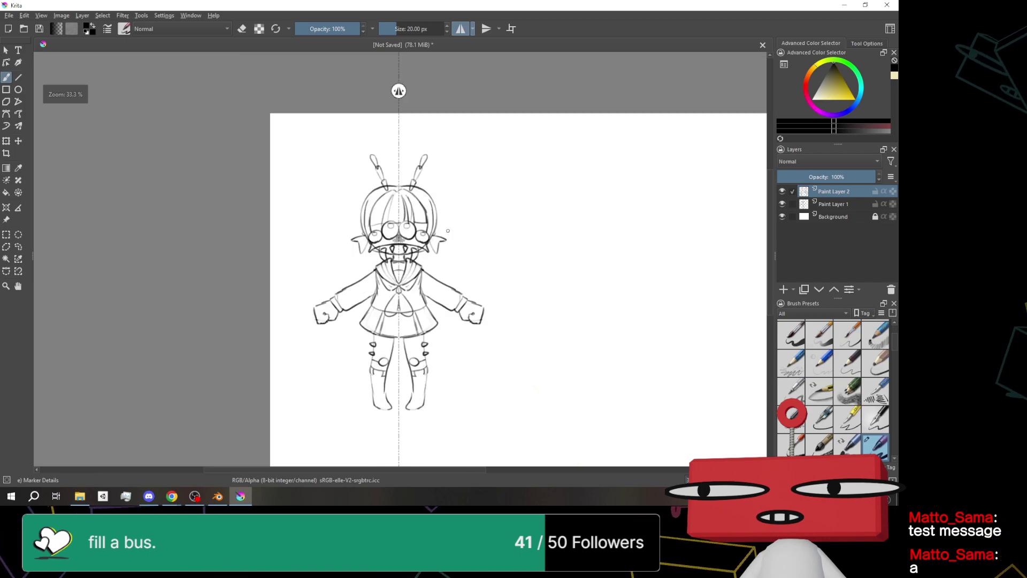
pyautogui.scroll(2, 448, 230)
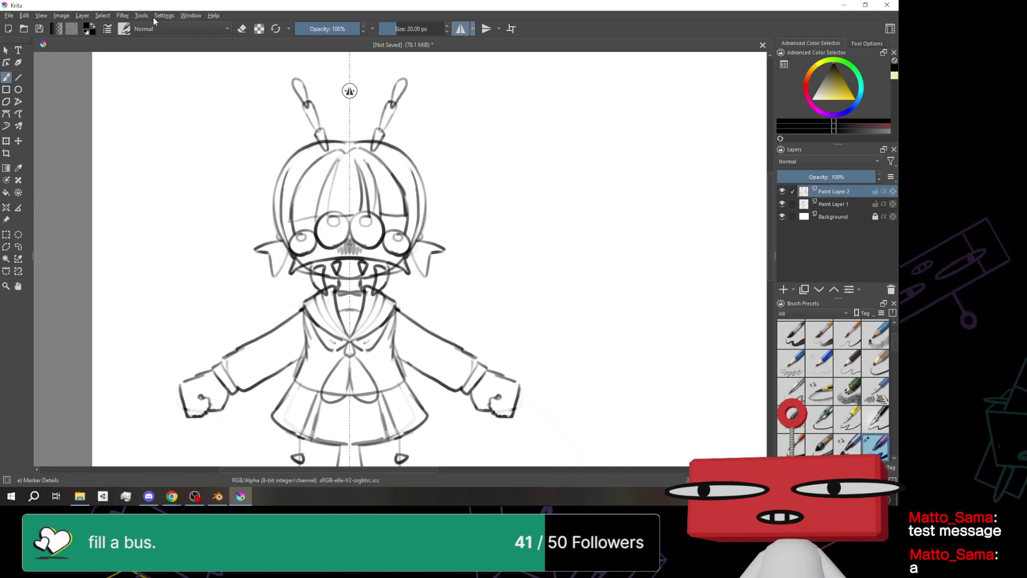
pyautogui.click(123, 15)
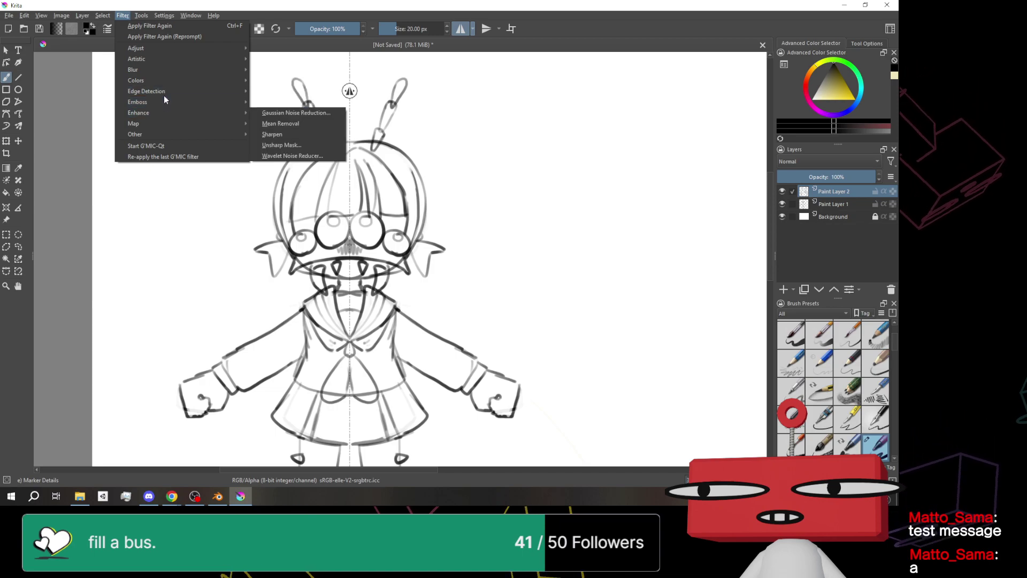
pyautogui.moveTo(169, 49)
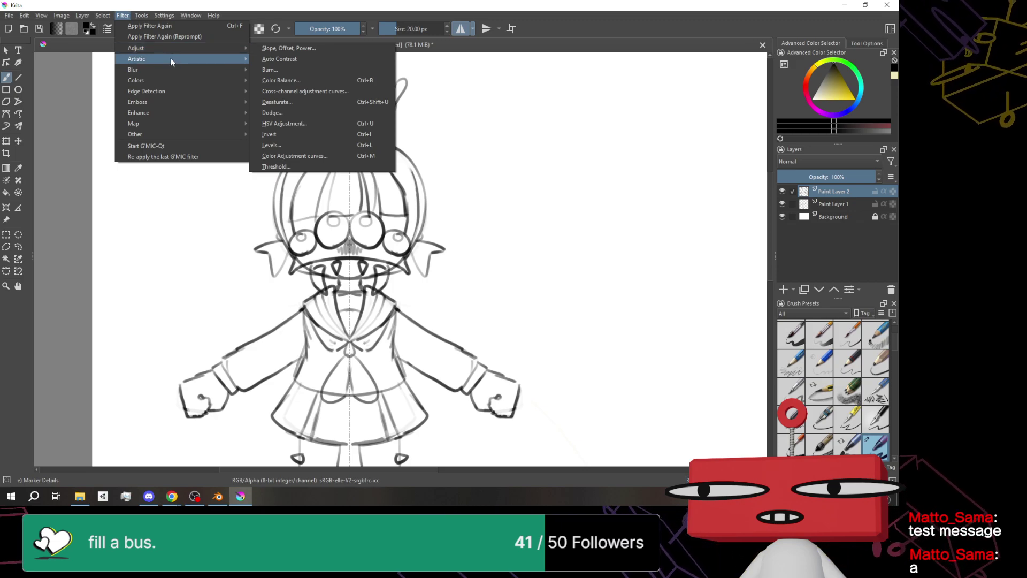
pyautogui.moveTo(171, 82)
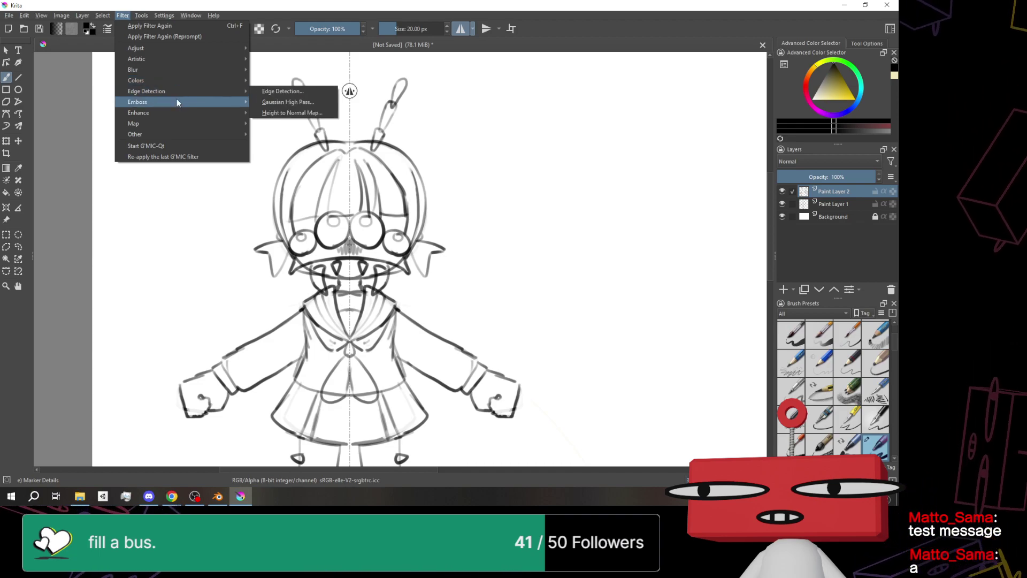
pyautogui.moveTo(178, 107)
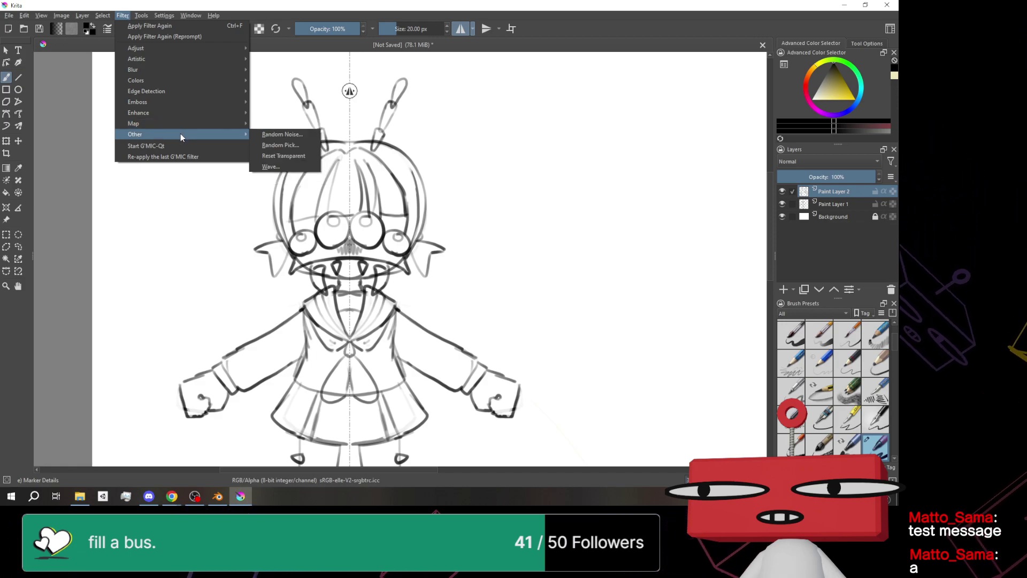
pyautogui.click(545, 311)
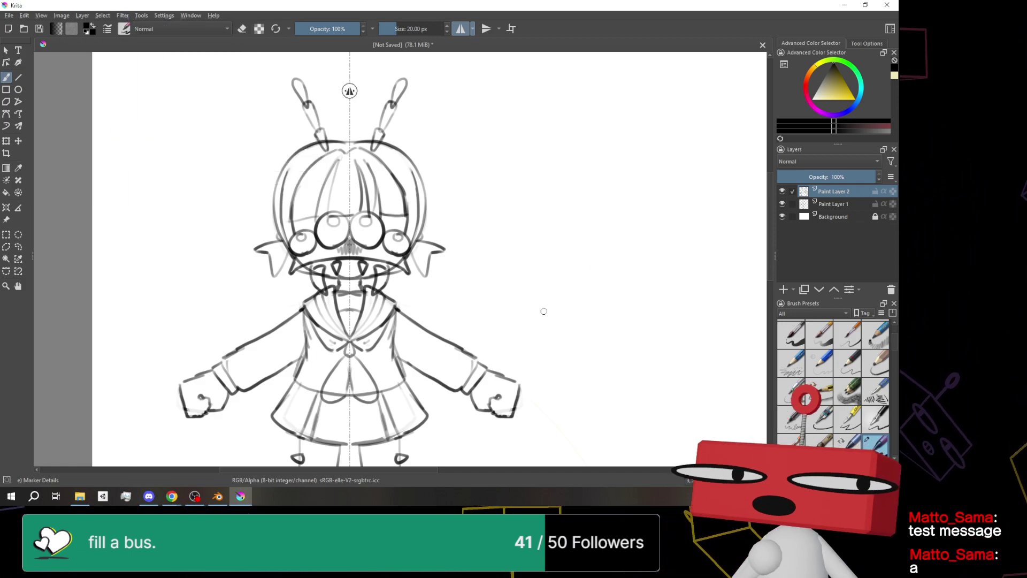
pyautogui.click(6, 194)
pyautogui.click(6, 180)
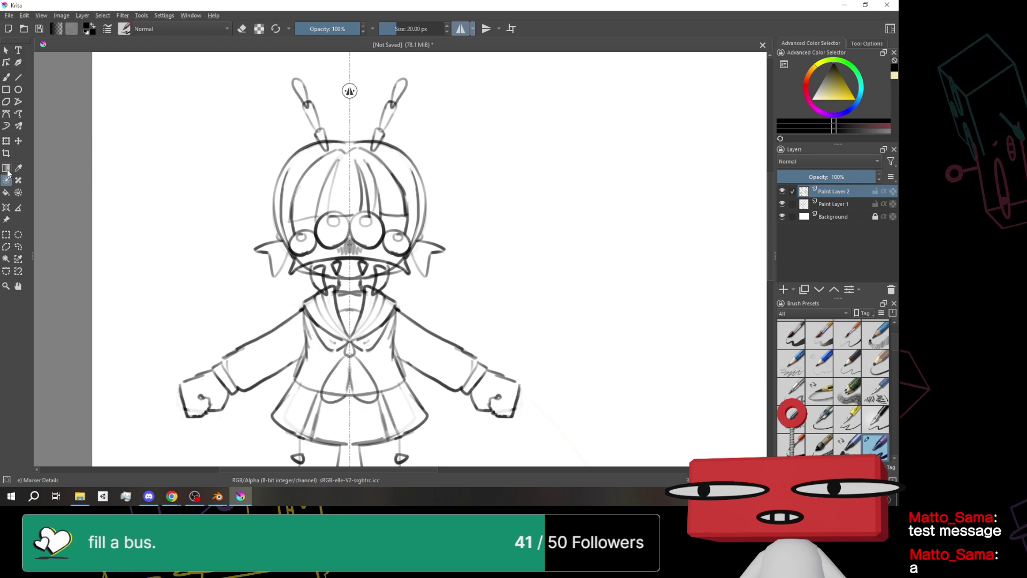
pyautogui.rightClick(6, 171)
pyautogui.rightClick(3, 183)
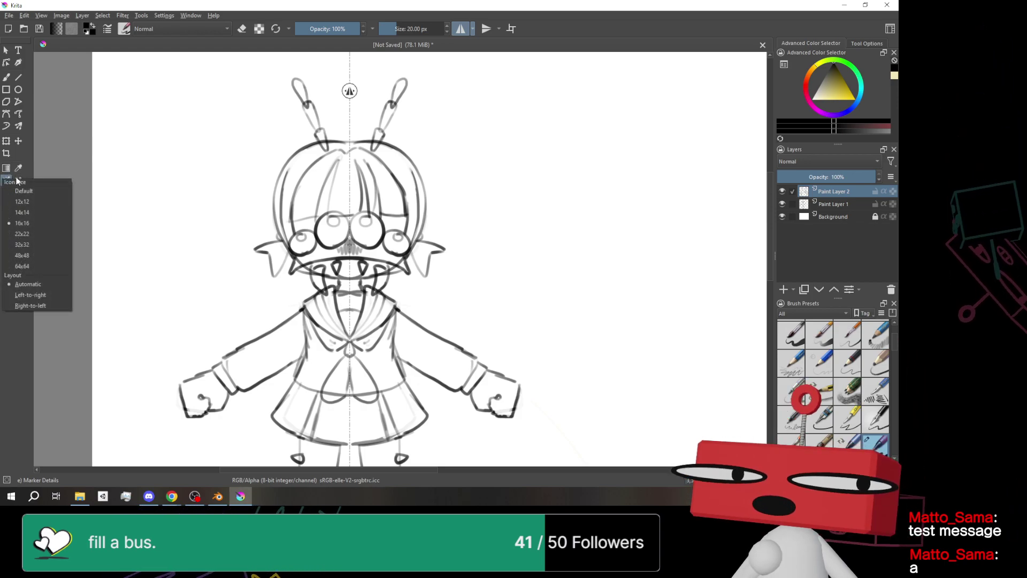
pyautogui.click(17, 169)
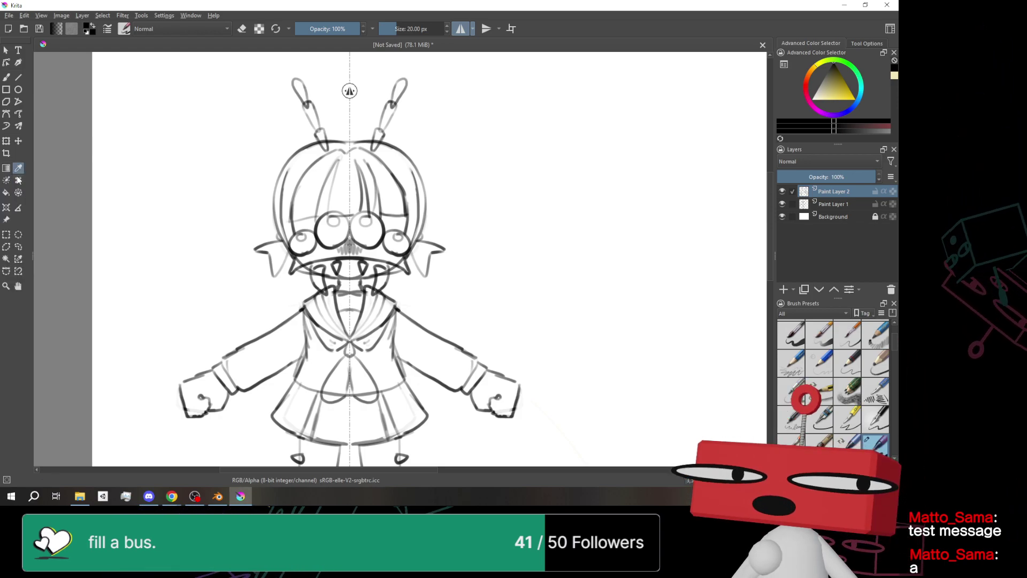
# Try to place a perspective drawing assistant starting across the character's face
pyautogui.click(6, 209)
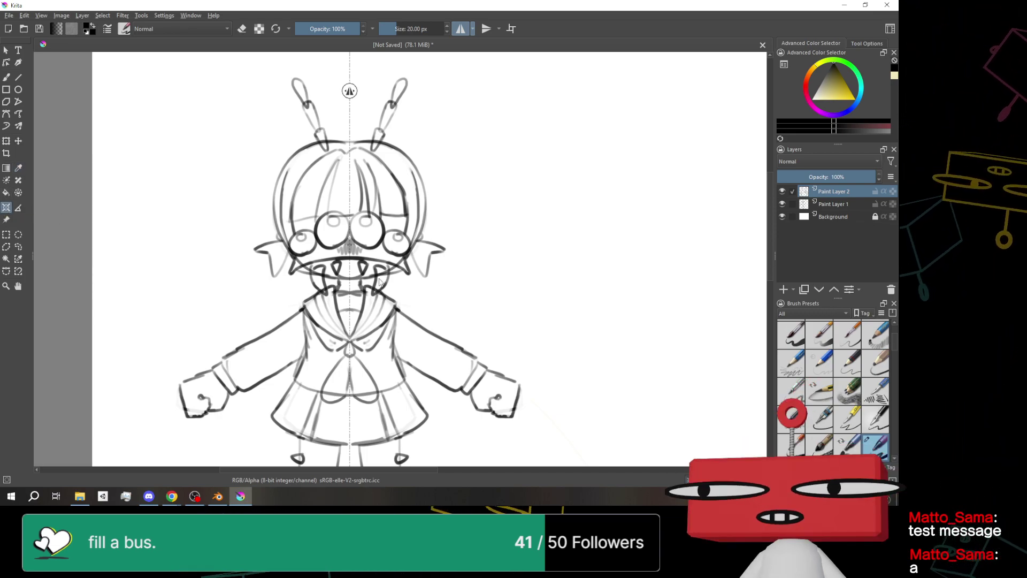
pyautogui.click(375, 246)
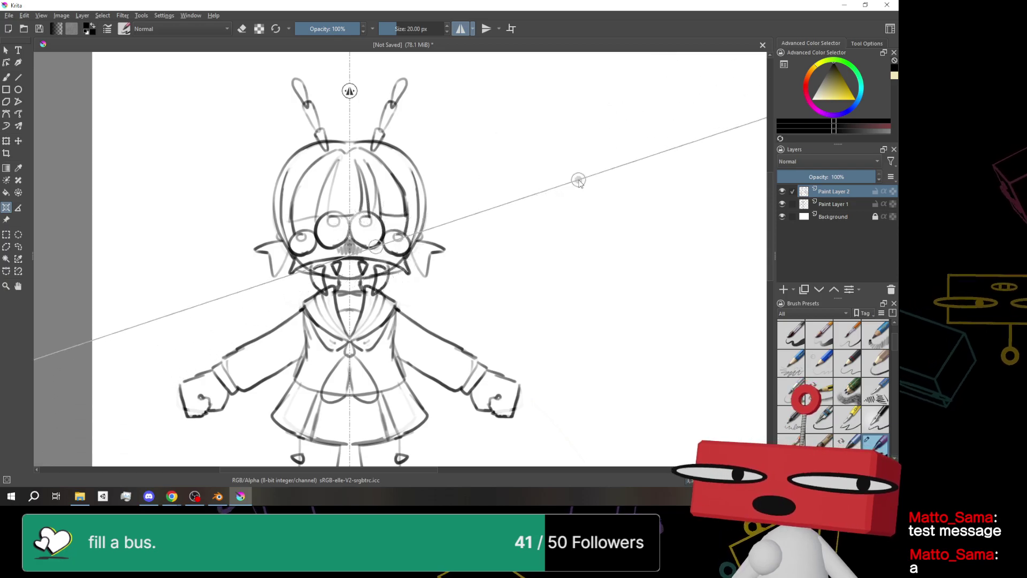
pyautogui.click(579, 180)
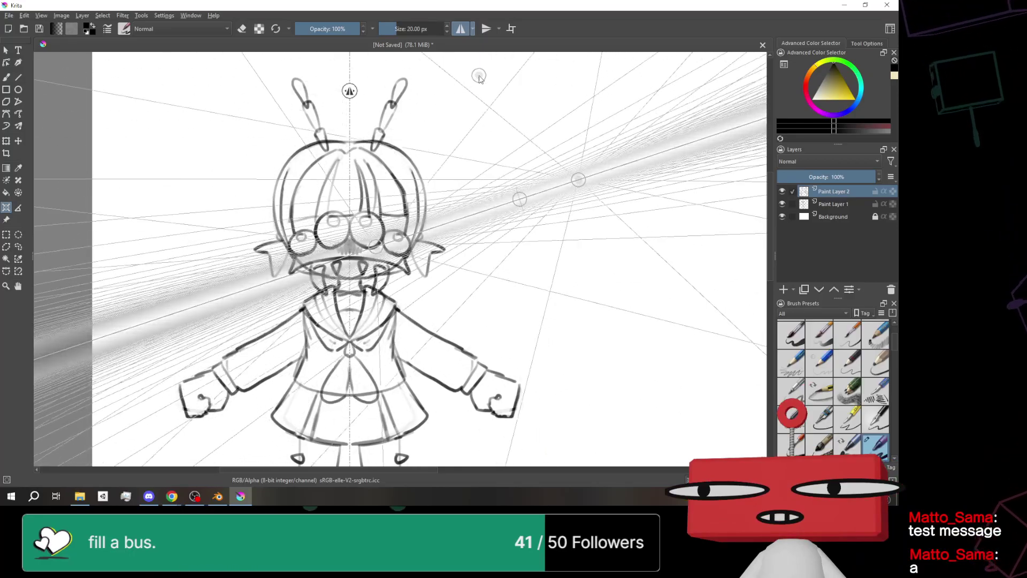
pyautogui.scroll(-3, 480, 76)
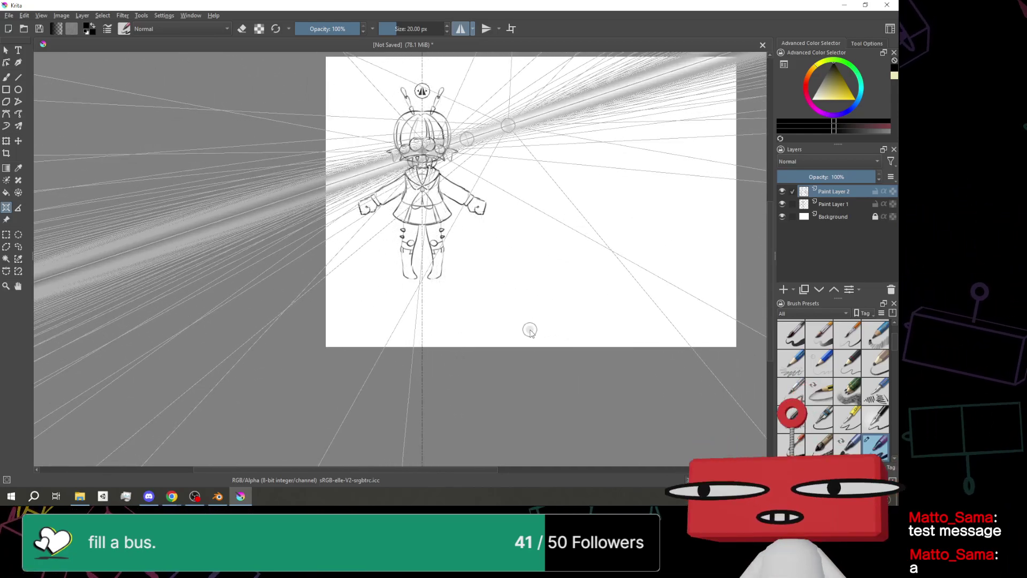
pyautogui.press('Escape')
pyautogui.click(18, 207)
pyautogui.moveTo(499, 228)
pyautogui.mouseDown()
pyautogui.moveTo(687, 253)
pyautogui.moveTo(654, 217)
pyautogui.moveTo(523, 165)
pyautogui.moveTo(568, 133)
pyautogui.moveTo(671, 113)
pyautogui.moveTo(602, 133)
pyautogui.mouseUp()
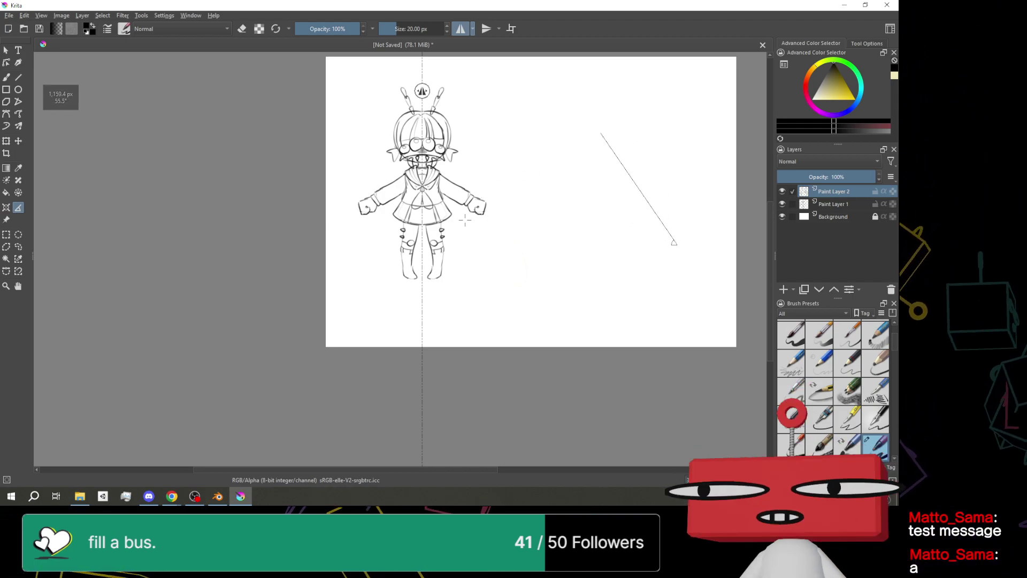
pyautogui.click(4, 210)
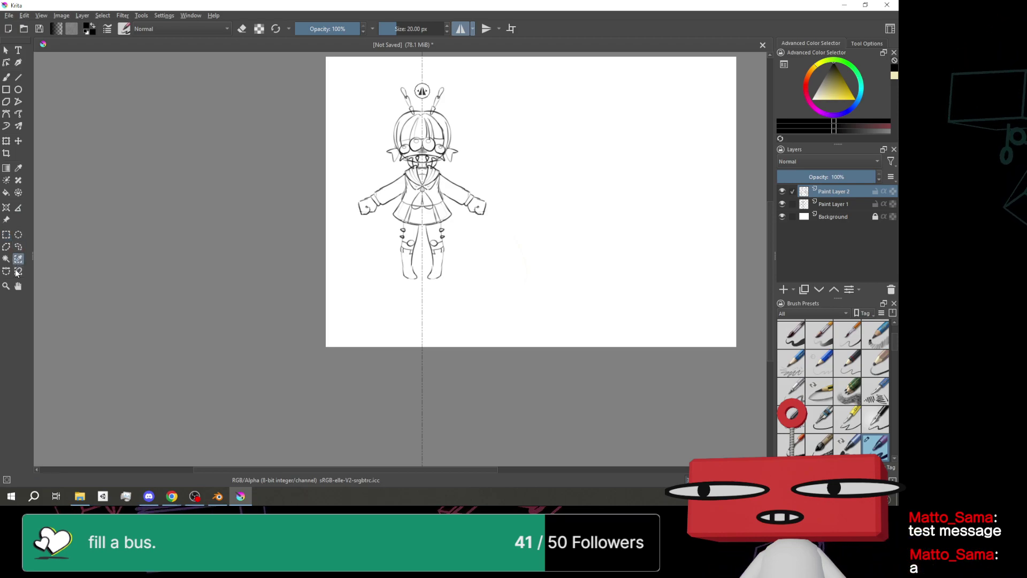
pyautogui.click(6, 142)
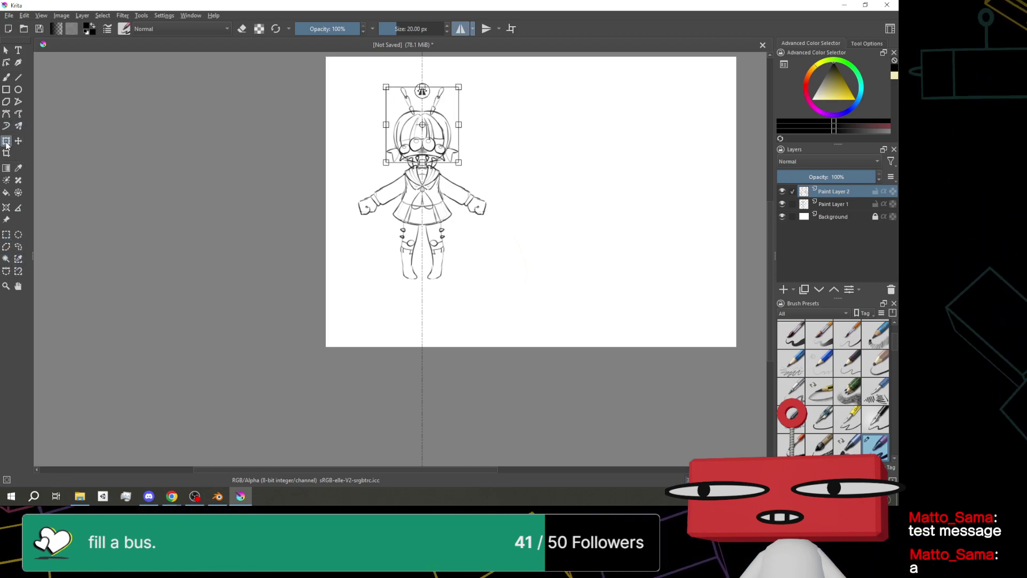
pyautogui.click(6, 128)
pyautogui.click(7, 142)
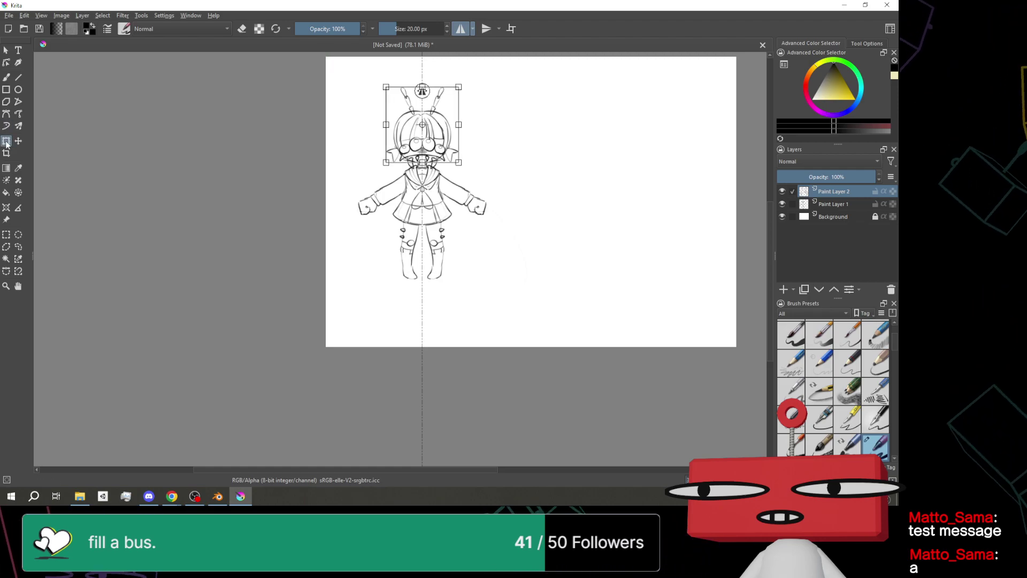
# Examine the full character's proportions from antennae to boots, including the head and hair up close
pyautogui.scroll(2, 501, 139)
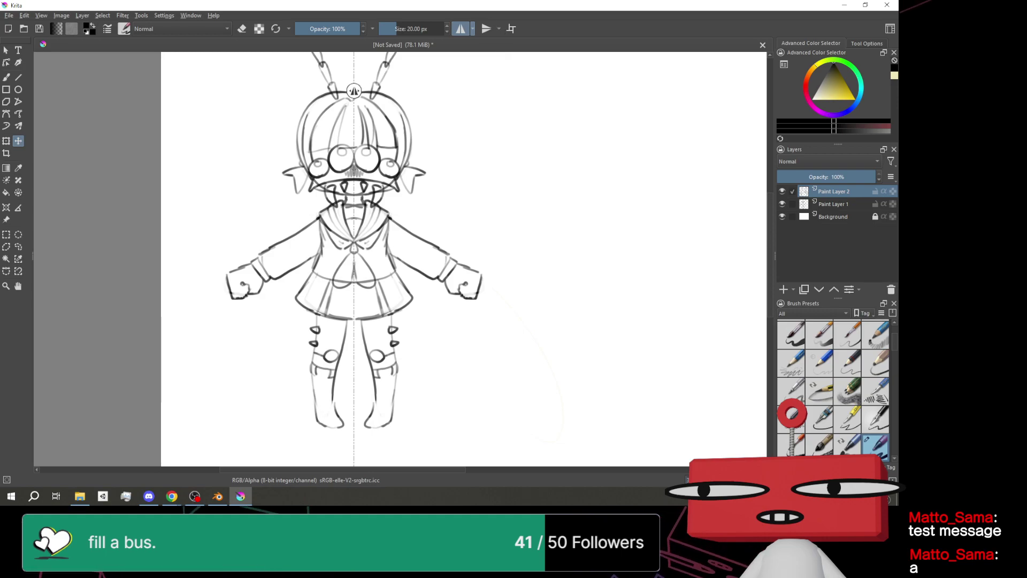
pyautogui.scroll(-1, 574, 122)
pyautogui.scroll(1, 580, 129)
pyautogui.scroll(1, 436, 180)
pyautogui.scroll(-1, 436, 180)
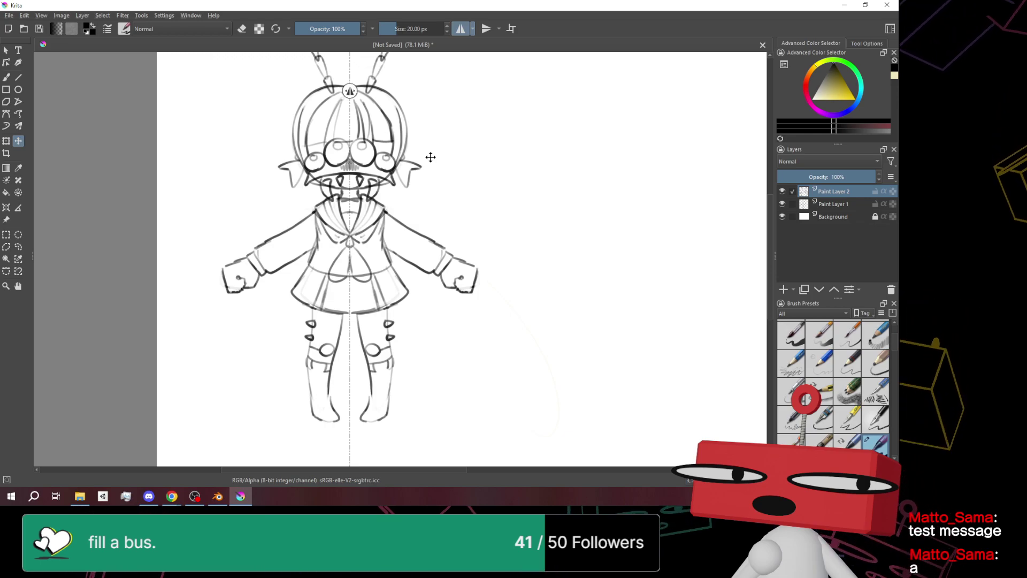
pyautogui.scroll(-2, 431, 158)
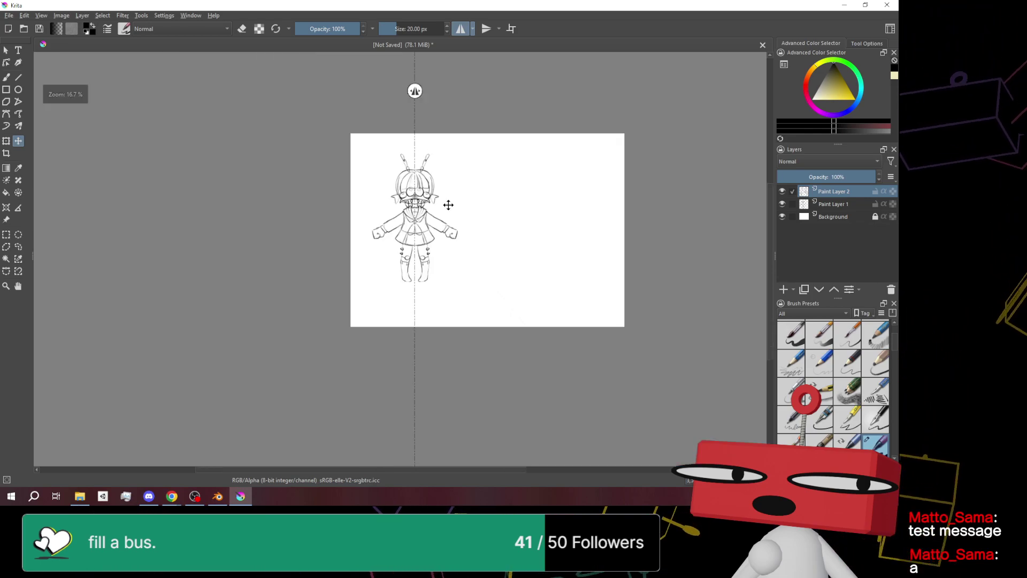
pyautogui.scroll(4, 433, 158)
pyautogui.scroll(1, 434, 158)
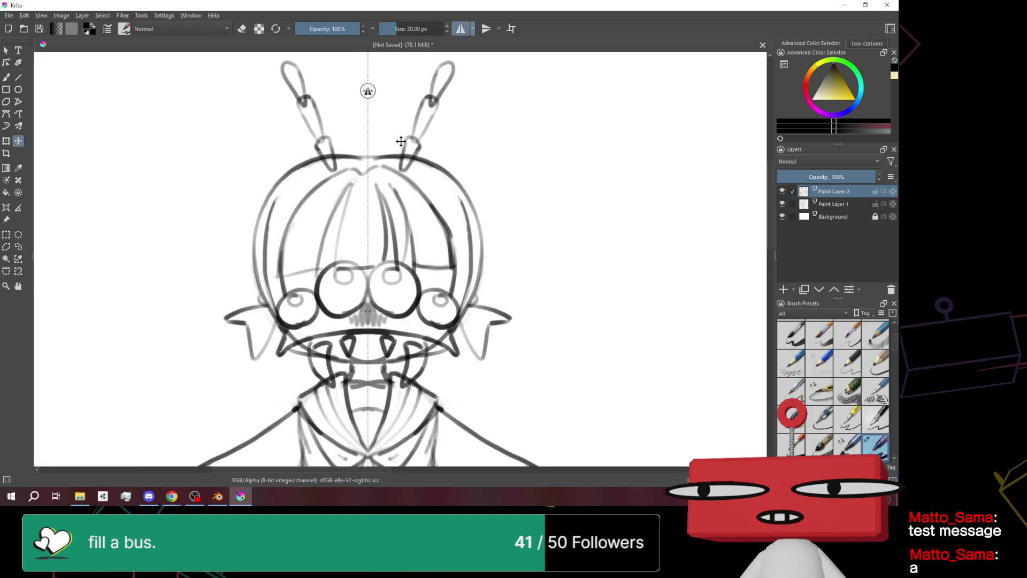
# Merge the hair layer down into the body sketch and erase the heavy head outline around the antenna bases
pyautogui.hotkey('ctrl', 'e')
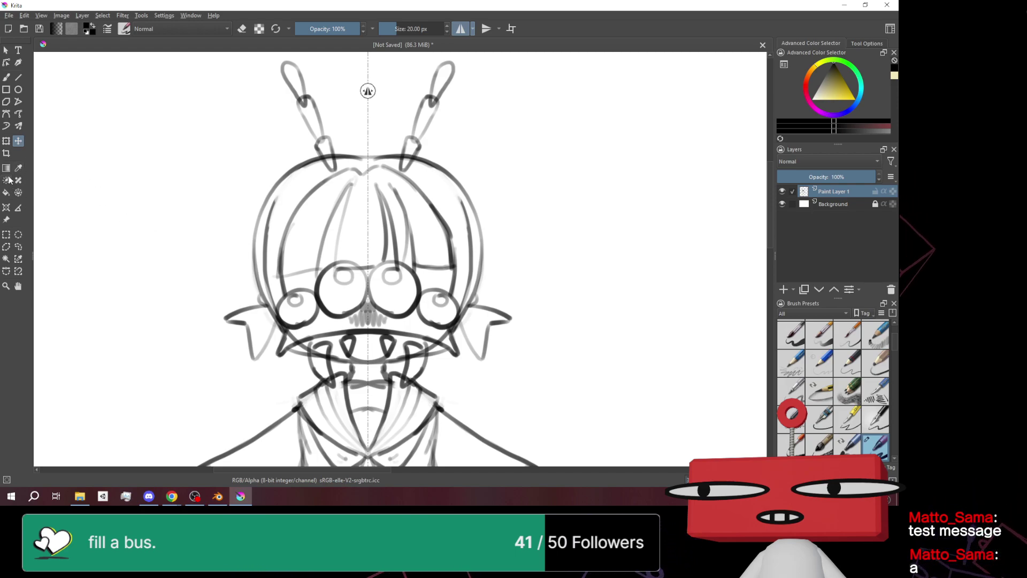
pyautogui.click(243, 28)
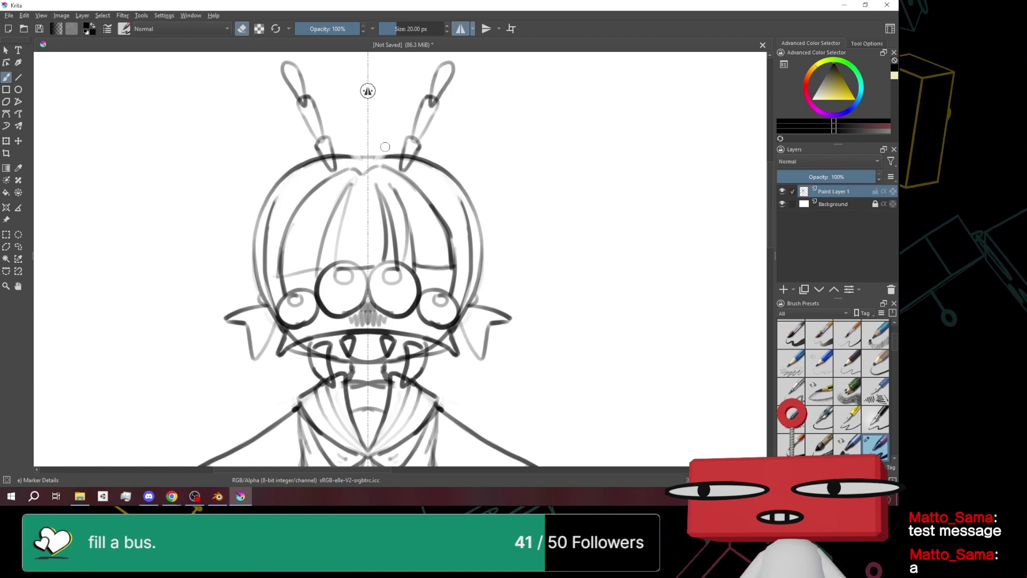
pyautogui.moveTo(377, 158); pyautogui.dragTo(399, 158)
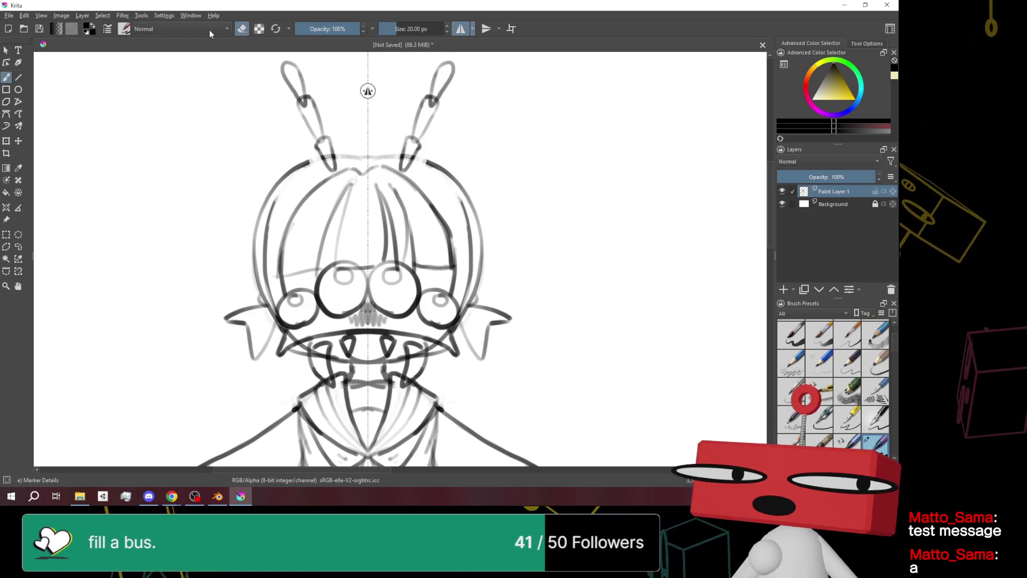
# Erase the remaining crown outline between and just beyond the antennae with the Eraser Small brush at 25 px
pyautogui.click(156, 30)
pyautogui.click(124, 28)
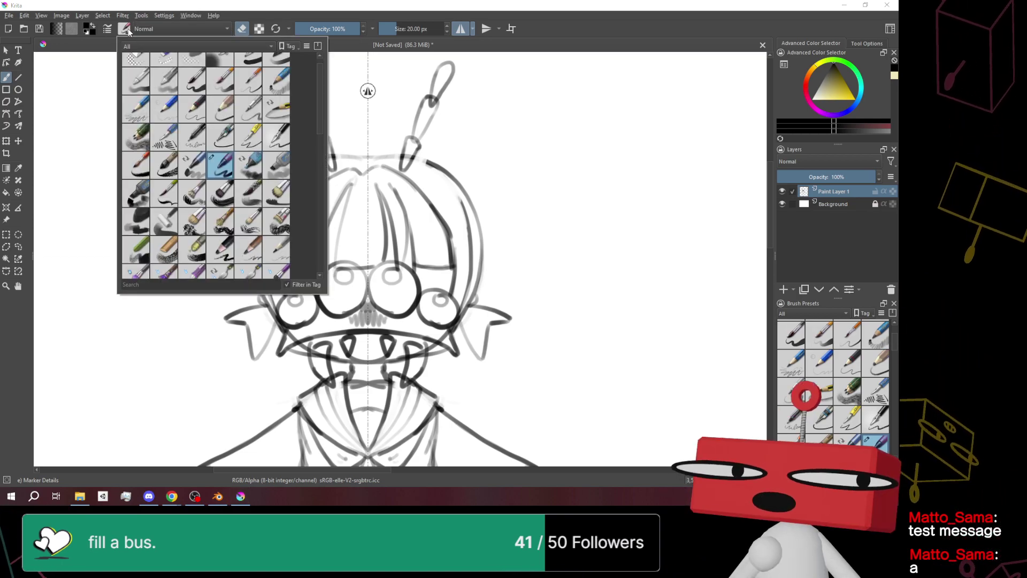
pyautogui.scroll(1, 191, 91)
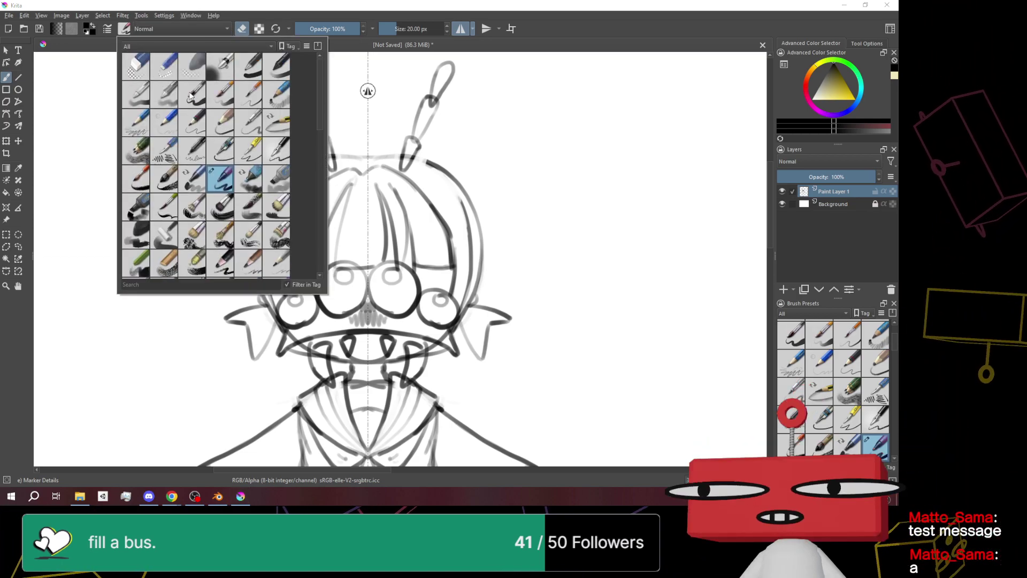
pyautogui.click(164, 67)
pyautogui.click(441, 194)
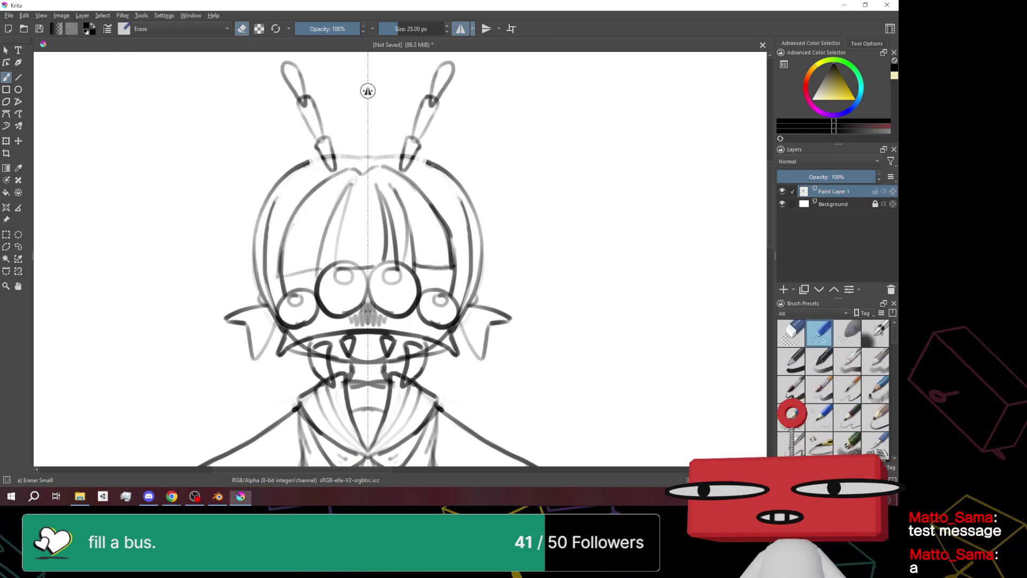
pyautogui.moveTo(428, 159); pyautogui.dragTo(439, 168)
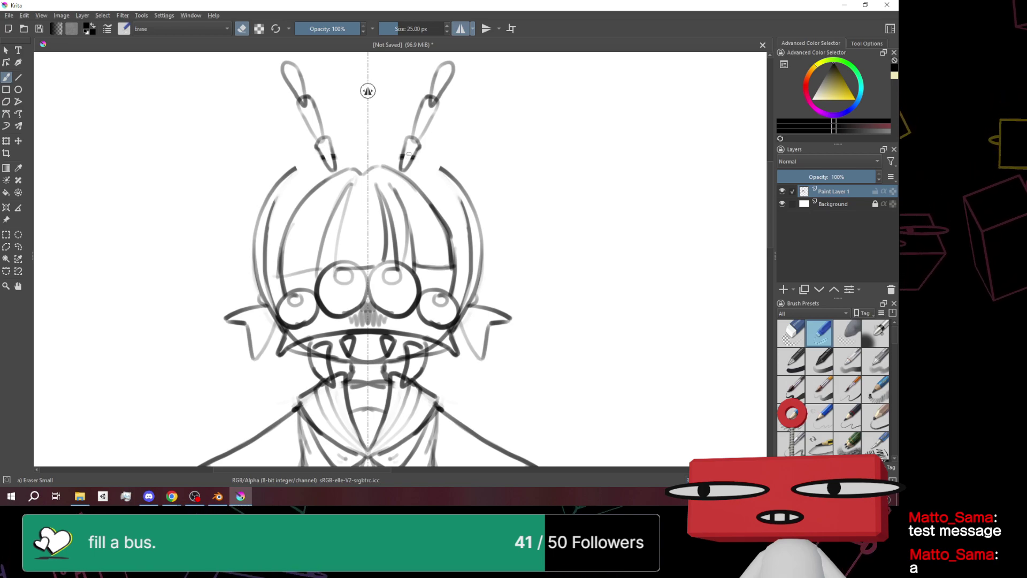
pyautogui.hotkey('ctrl', 'z')
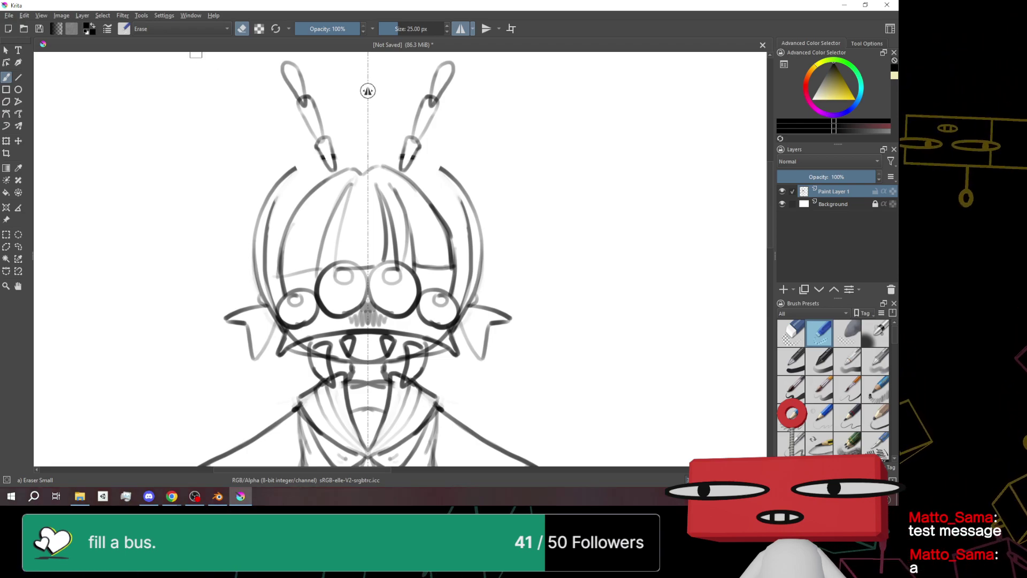
# Redraw the crown outline with the Marker Details brush in Normal mode at 20 px and darken the mirrored side hair strands
pyautogui.click(152, 28)
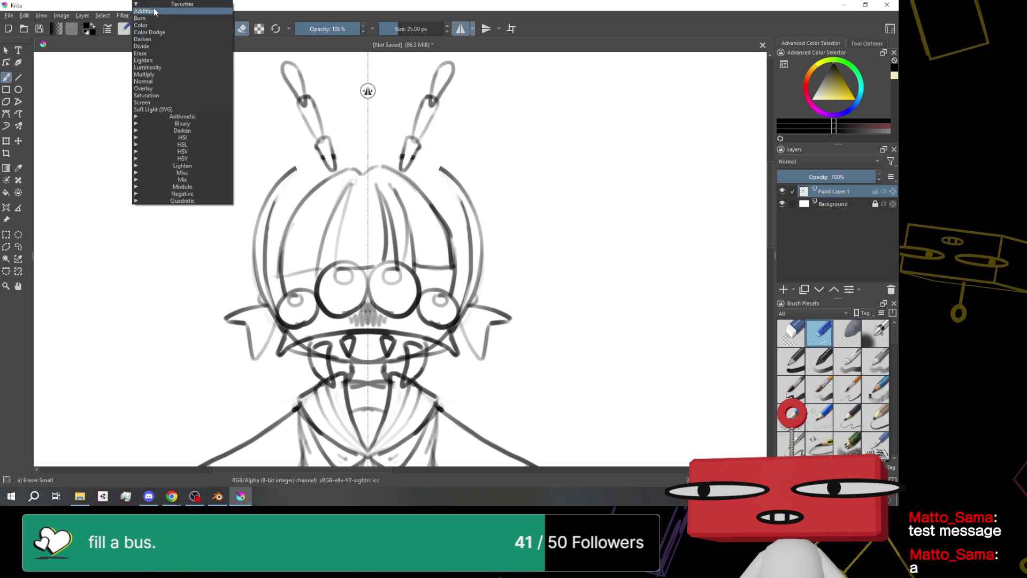
pyautogui.click(124, 28)
pyautogui.click(228, 190)
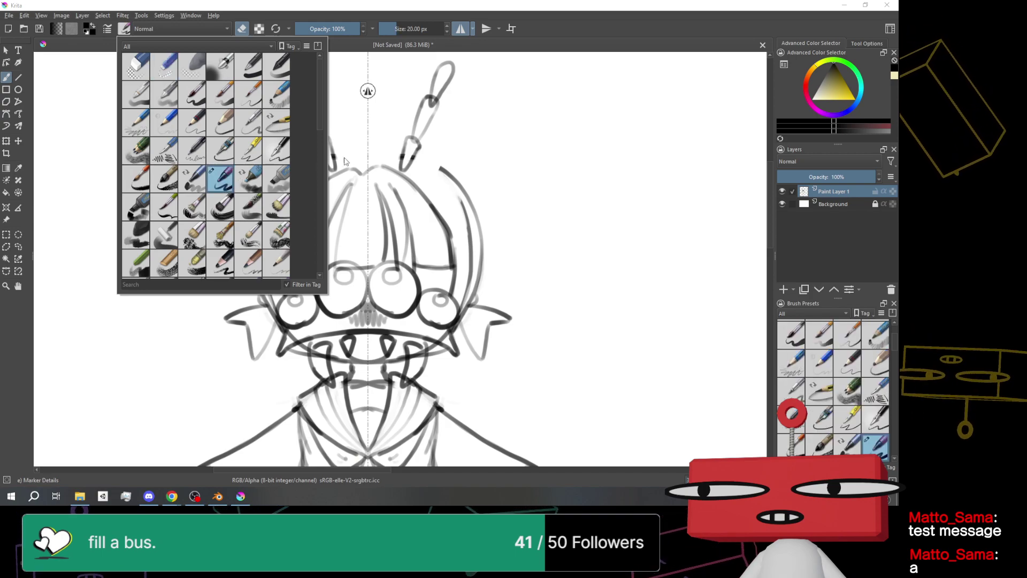
pyautogui.click(163, 31)
pyautogui.click(241, 29)
pyautogui.click(218, 34)
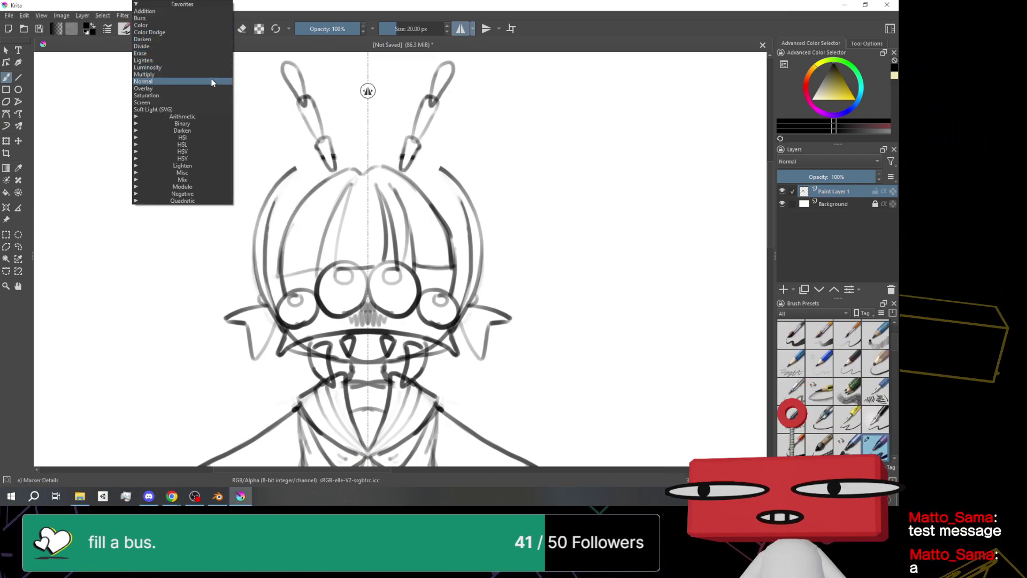
pyautogui.moveTo(386, 154); pyautogui.dragTo(465, 149)
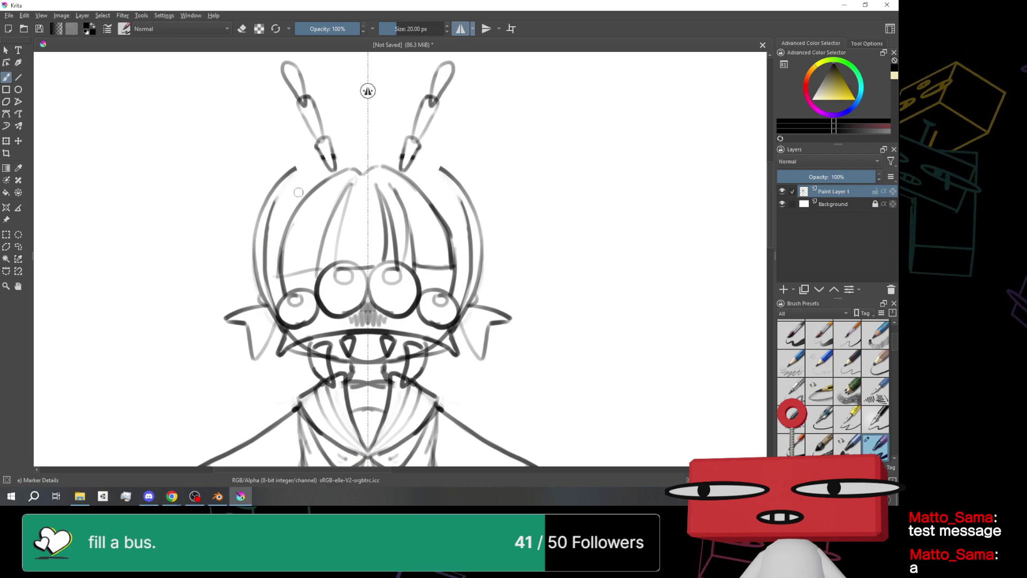
pyautogui.moveTo(373, 159); pyautogui.dragTo(398, 159)
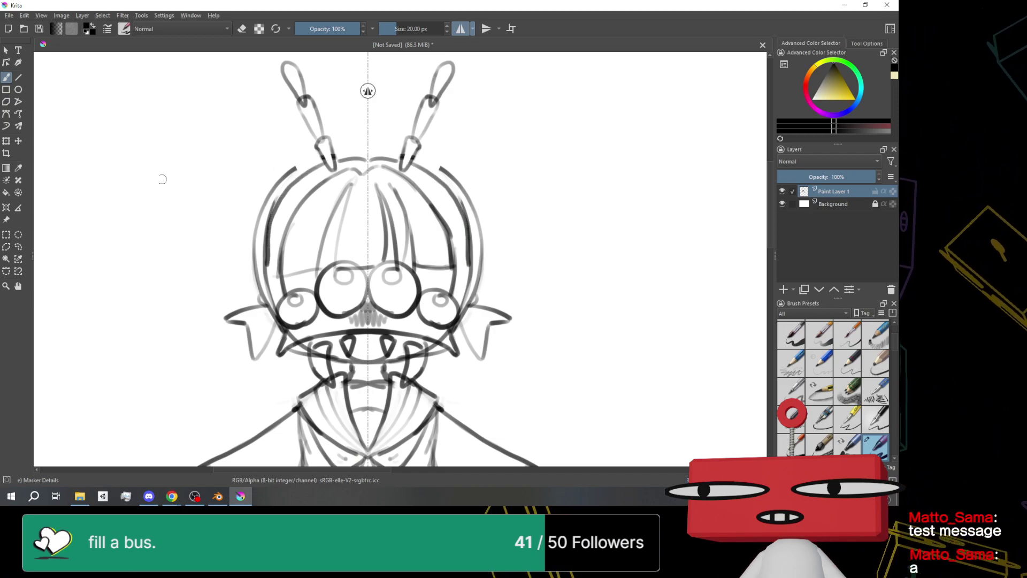
# Erase the outer head outline and stray strokes beside the hair with the mirrored Marker Details brush in eraser mode at 20 px
pyautogui.click(243, 28)
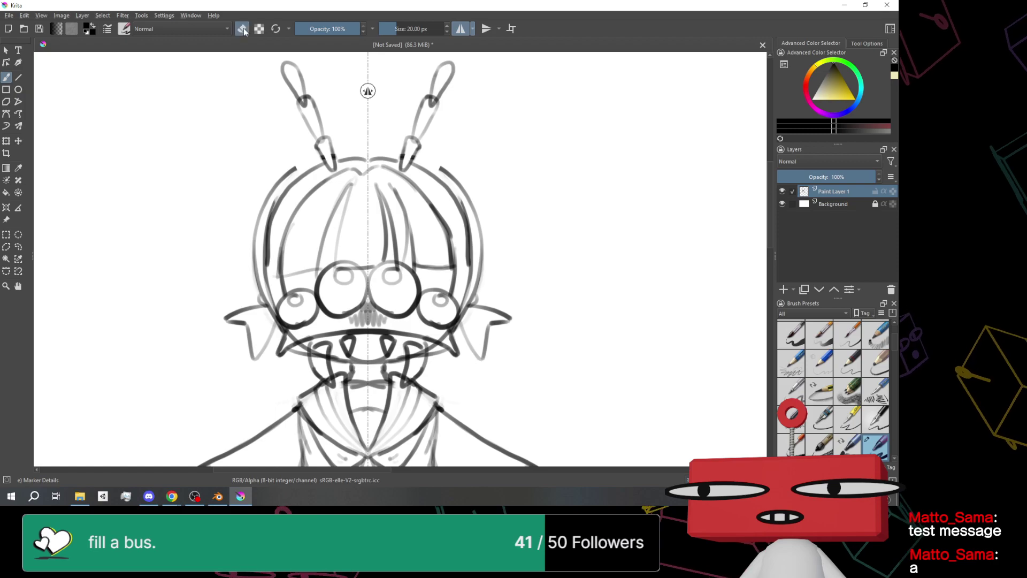
pyautogui.moveTo(440, 169)
pyautogui.mouseDown()
pyautogui.moveTo(467, 197)
pyautogui.moveTo(460, 184)
pyautogui.mouseUp()
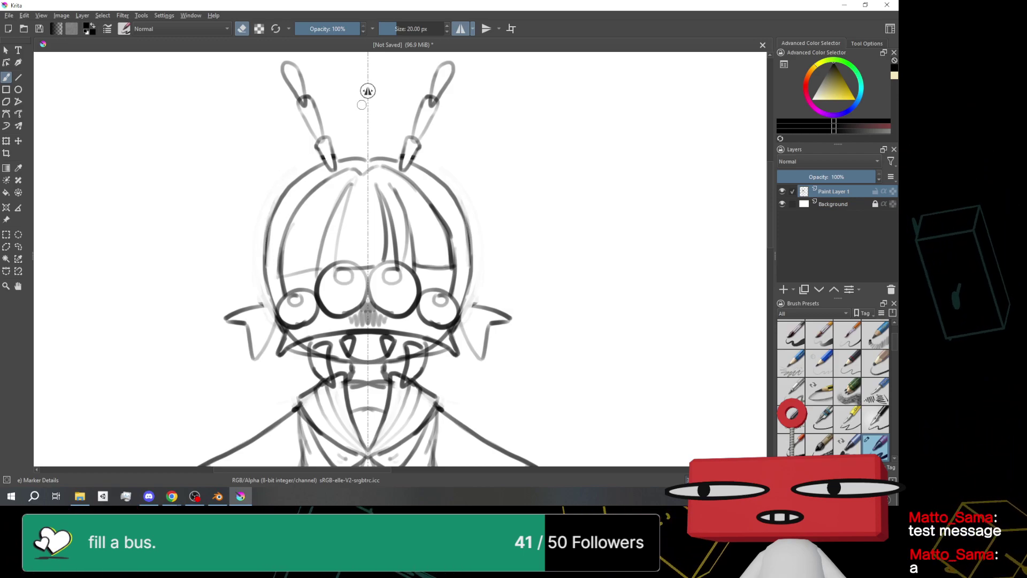
pyautogui.scroll(-5, 362, 105)
pyautogui.scroll(4, 377, 162)
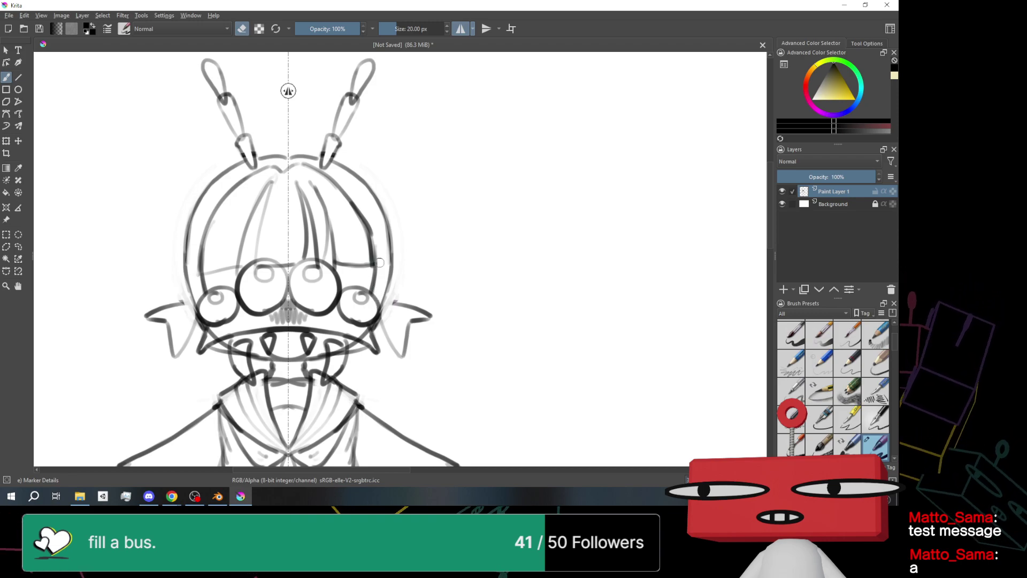
pyautogui.click(242, 29)
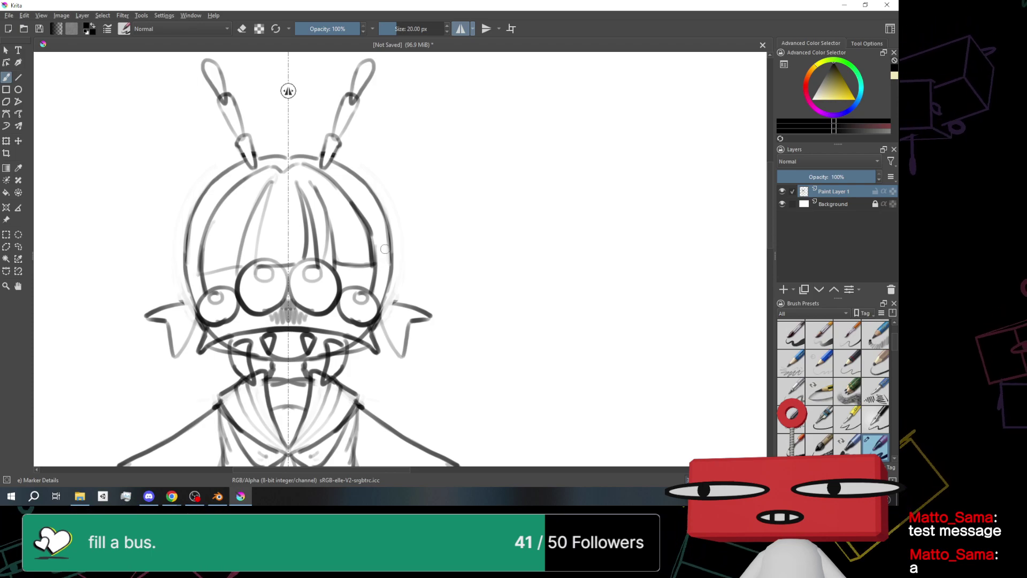
# Select the head, hair and ears down to the neck with a freehand selection
pyautogui.scroll(-4, 378, 247)
pyautogui.scroll(1, 379, 247)
pyautogui.scroll(4, 372, 291)
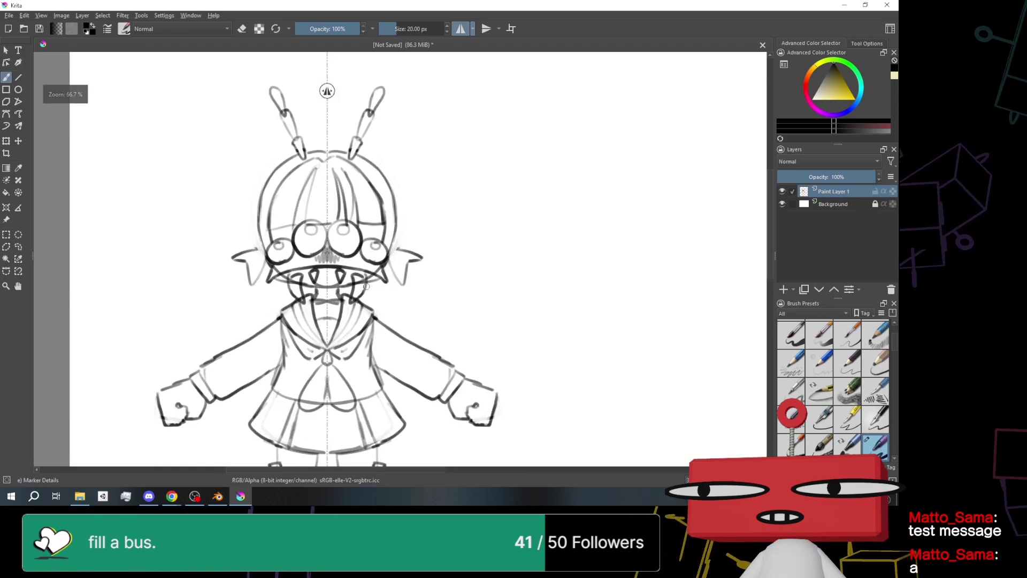
pyautogui.click(7, 63)
pyautogui.rightClick(9, 65)
pyautogui.click(9, 69)
pyautogui.moveTo(131, 98); pyautogui.dragTo(143, 236)
pyautogui.click(18, 247)
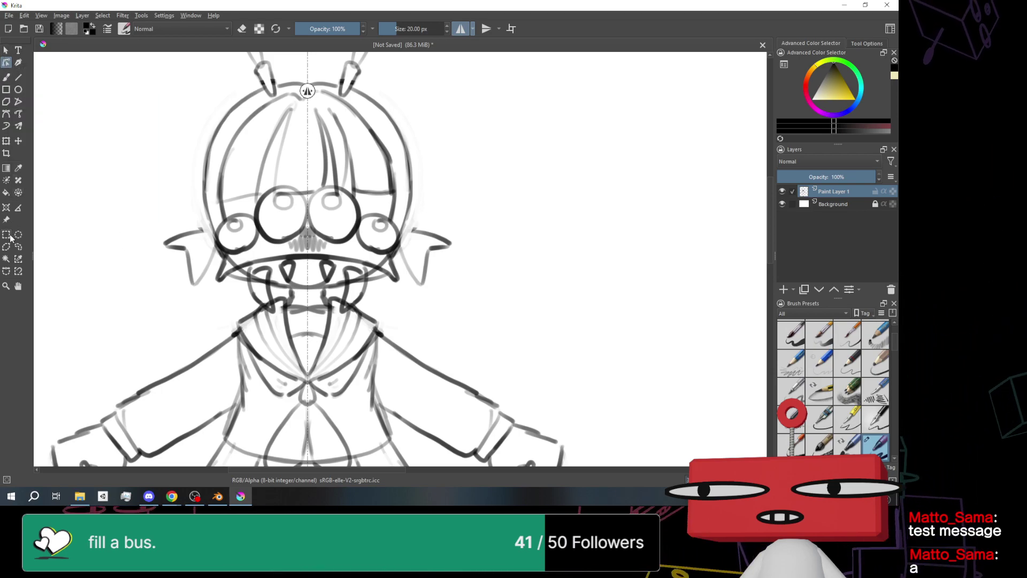
pyautogui.moveTo(129, 177)
pyautogui.mouseDown()
pyautogui.moveTo(165, 360)
pyautogui.moveTo(148, 364)
pyautogui.mouseUp()
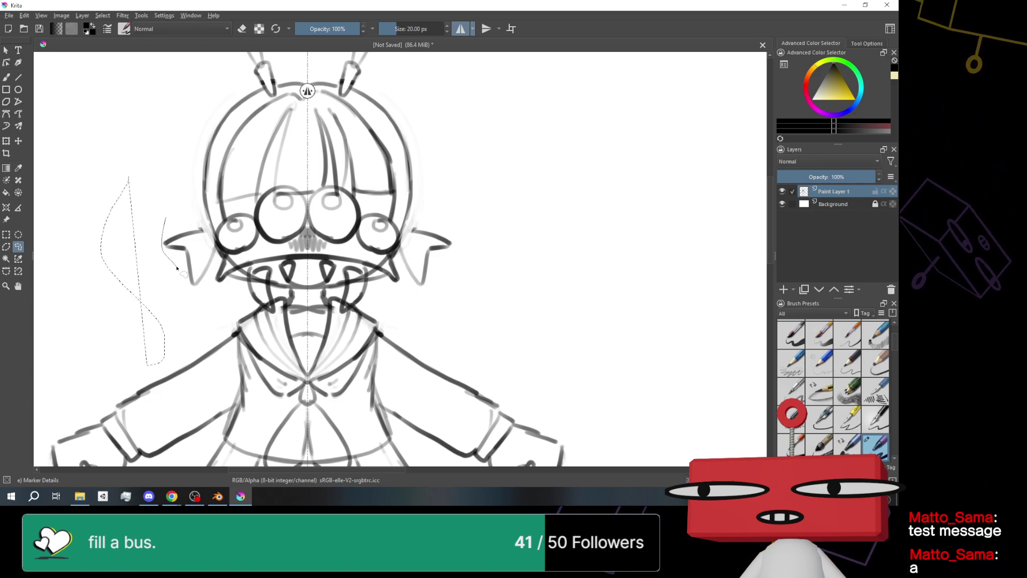
pyautogui.moveTo(199, 294)
pyautogui.mouseDown()
pyautogui.moveTo(247, 285)
pyautogui.moveTo(261, 308)
pyautogui.moveTo(275, 309)
pyautogui.moveTo(276, 288)
pyautogui.moveTo(329, 298)
pyautogui.moveTo(335, 289)
pyautogui.moveTo(348, 318)
pyautogui.moveTo(362, 306)
pyautogui.mouseUp()
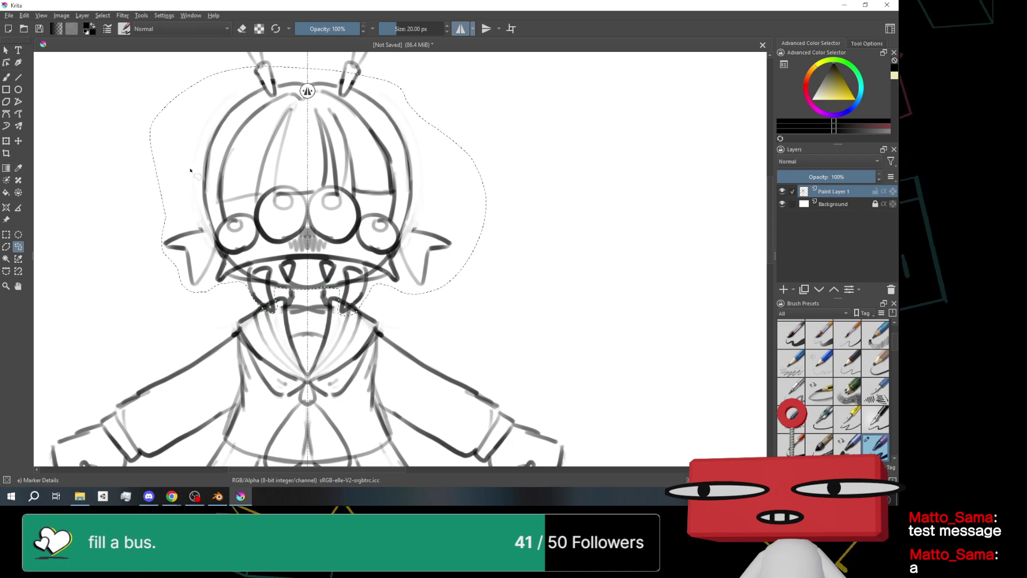
# Extend the freehand selection around both antennae
pyautogui.scroll(-4, 240, 230)
pyautogui.scroll(3, 236, 159)
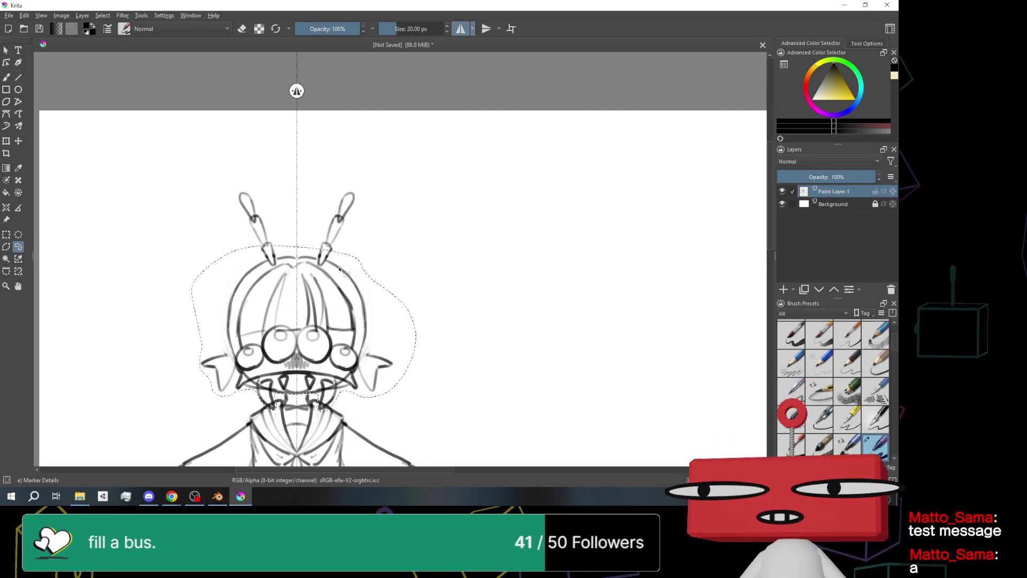
pyautogui.moveTo(252, 255)
pyautogui.mouseDown()
pyautogui.moveTo(306, 279)
pyautogui.moveTo(345, 276)
pyautogui.moveTo(337, 177)
pyautogui.mouseUp()
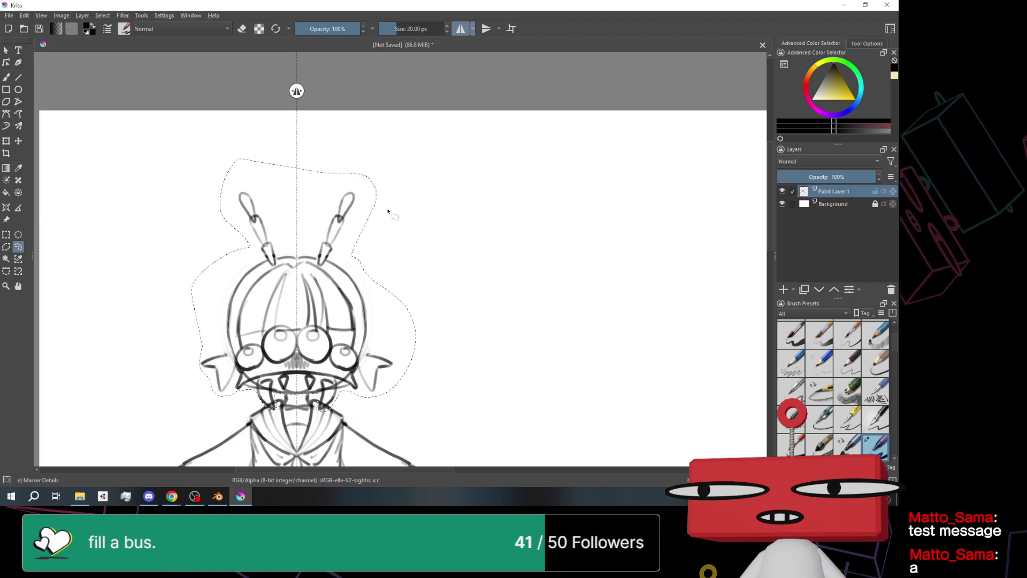
# Start transforming the selected head and move its pivot onto the mirror axis at the chin
pyautogui.scroll(-3, 388, 211)
pyautogui.scroll(1, 388, 210)
pyautogui.click(6, 50)
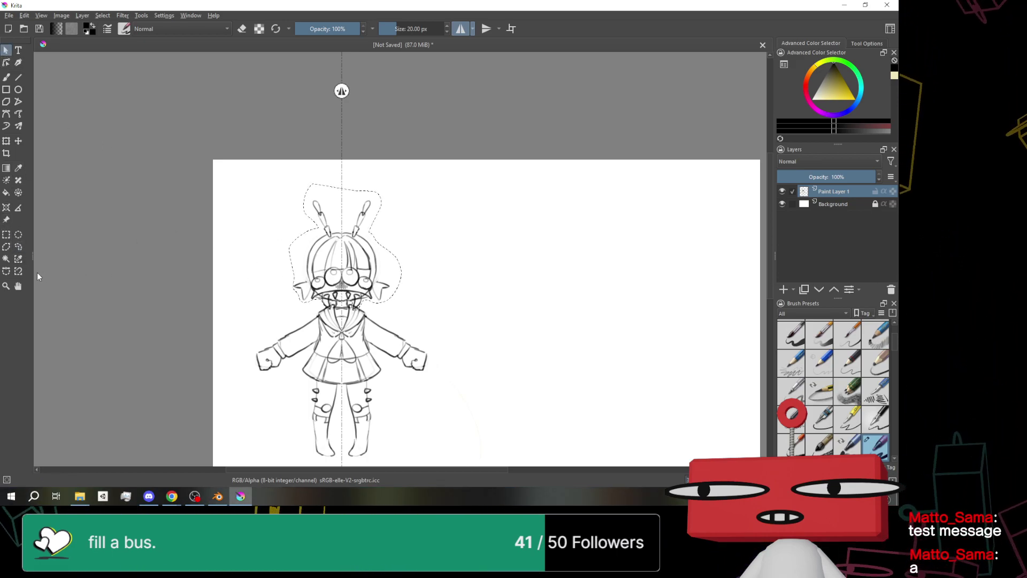
pyautogui.press('t')
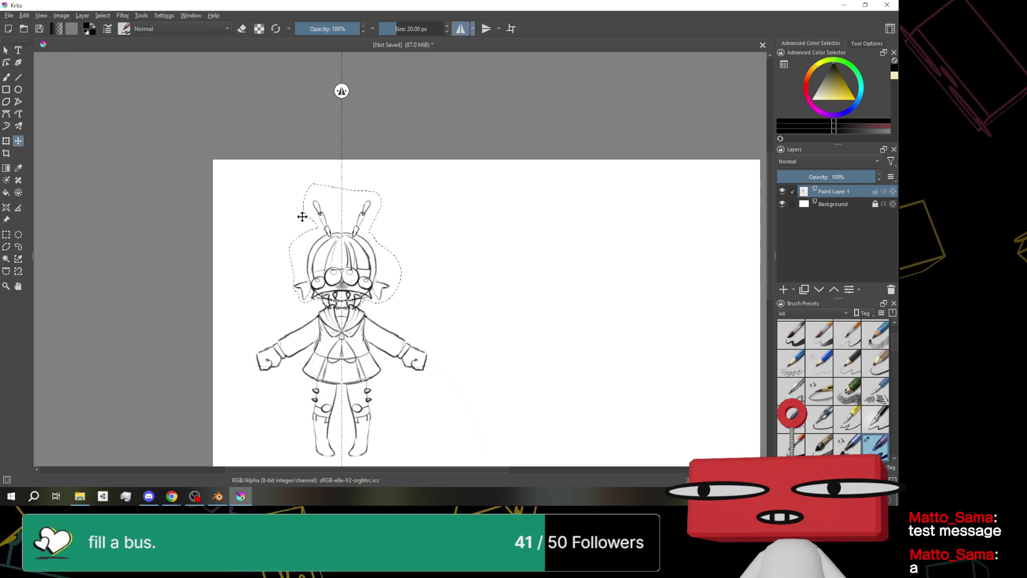
pyautogui.hotkey('ctrl', 't')
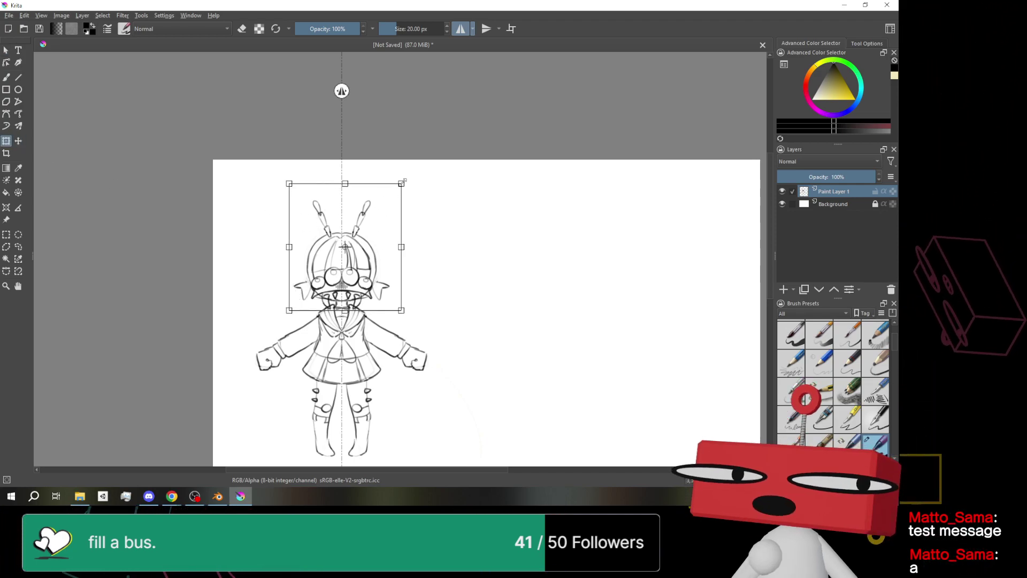
pyautogui.scroll(5, 383, 199)
pyautogui.scroll(-3, 428, 137)
pyautogui.scroll(1, 429, 137)
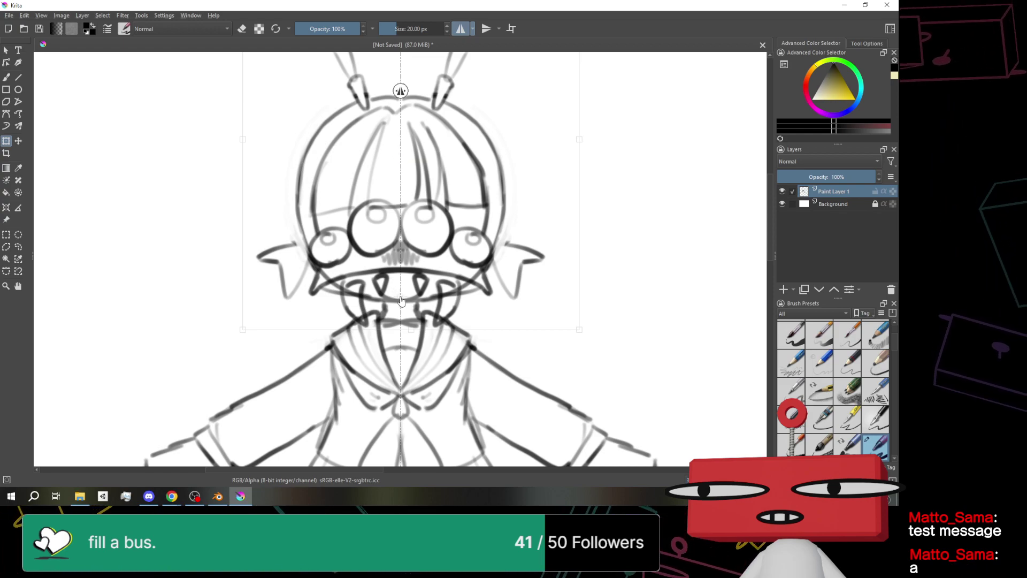
pyautogui.scroll(4, 401, 302)
pyautogui.scroll(3, 400, 298)
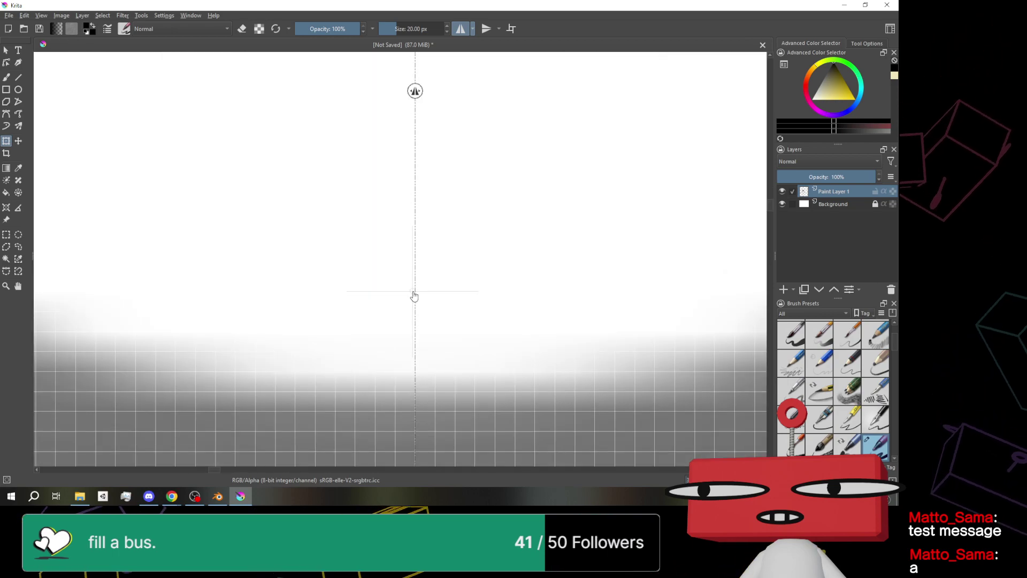
pyautogui.scroll(-7, 416, 295)
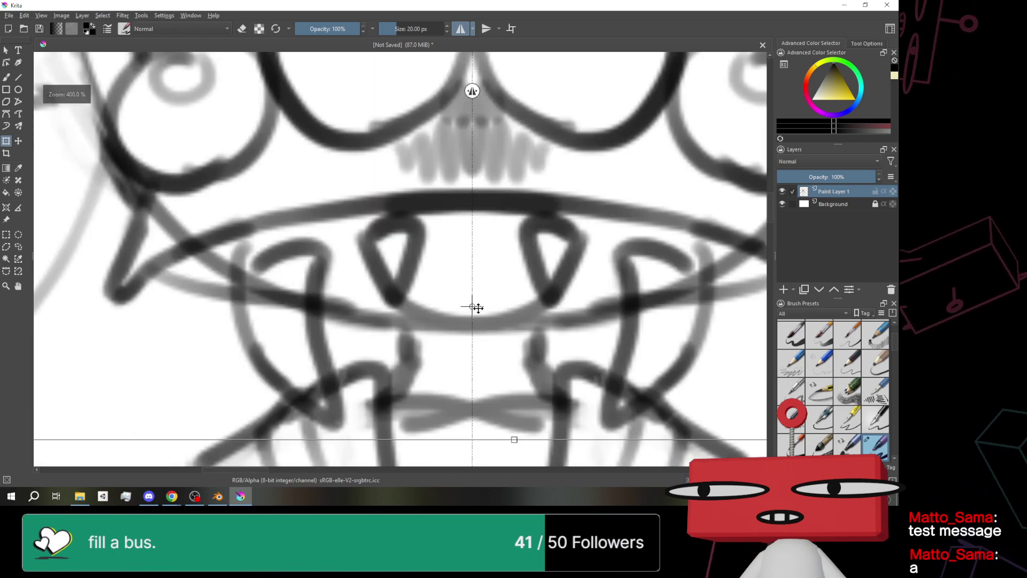
pyautogui.scroll(2, 478, 308)
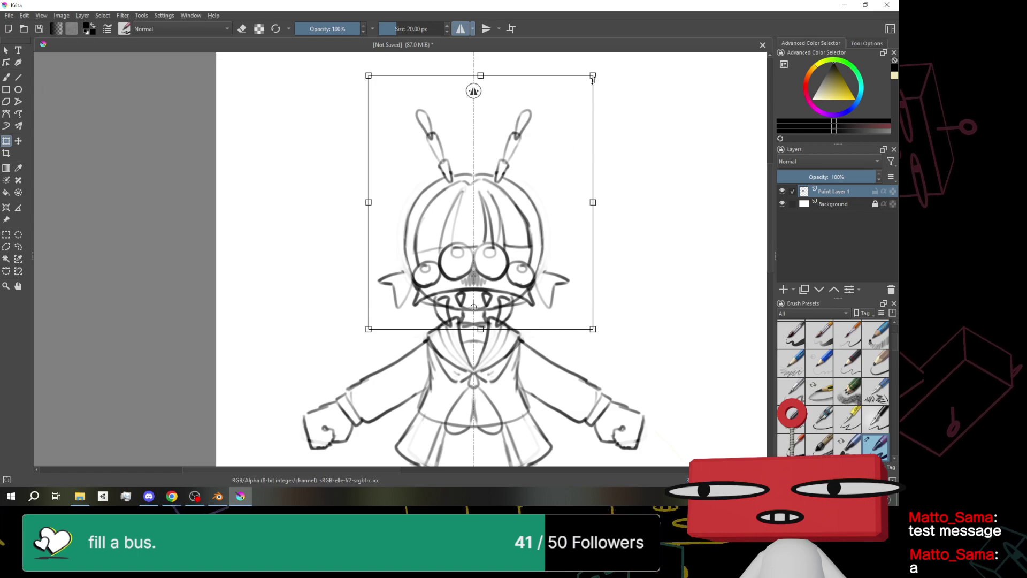
pyautogui.moveTo(593, 76); pyautogui.dragTo(563, 134)
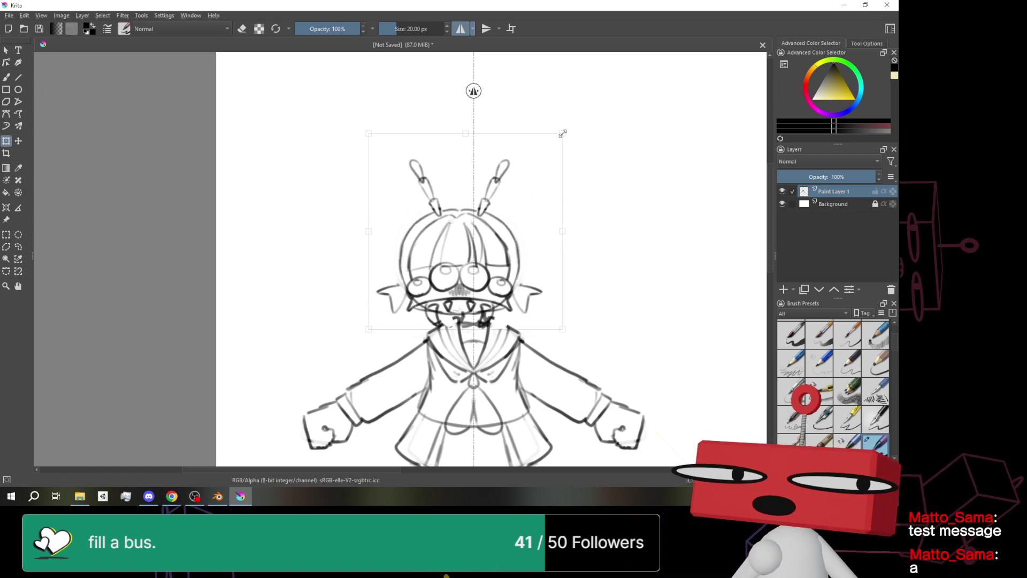
pyautogui.hotkey('ctrl', 'z')
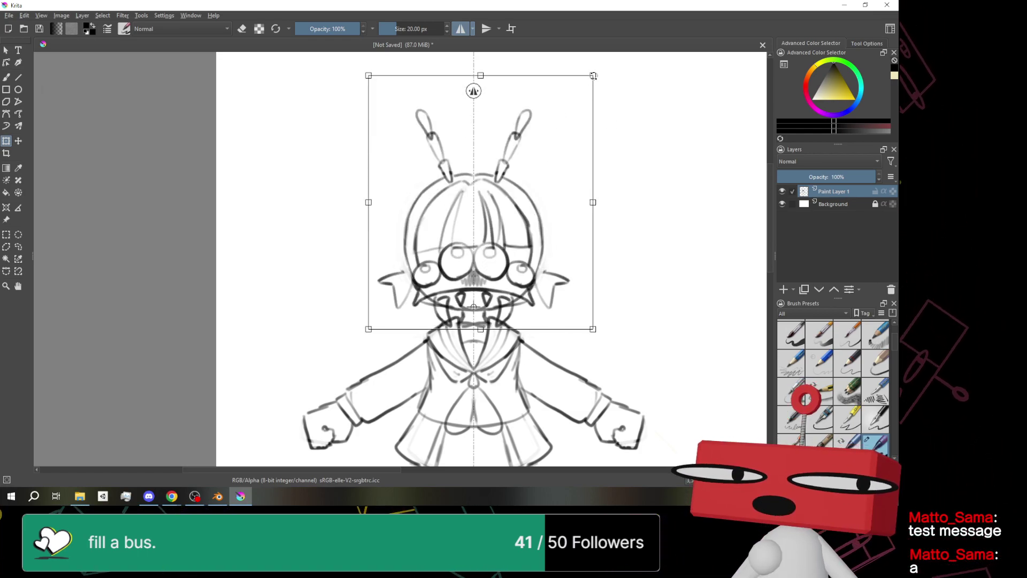
pyautogui.moveTo(592, 76)
pyautogui.mouseDown()
pyautogui.moveTo(549, 120)
pyautogui.moveTo(582, 145)
pyautogui.moveTo(569, 127)
pyautogui.moveTo(582, 112)
pyautogui.moveTo(570, 173)
pyautogui.mouseUp()
pyautogui.hotkey('alt', 'shift')
pyautogui.moveTo(613, 134)
pyautogui.mouseDown()
pyautogui.moveTo(669, 142)
pyautogui.moveTo(611, 120)
pyautogui.moveTo(495, 101)
pyautogui.mouseUp()
pyautogui.hotkey('alt', 'shift')
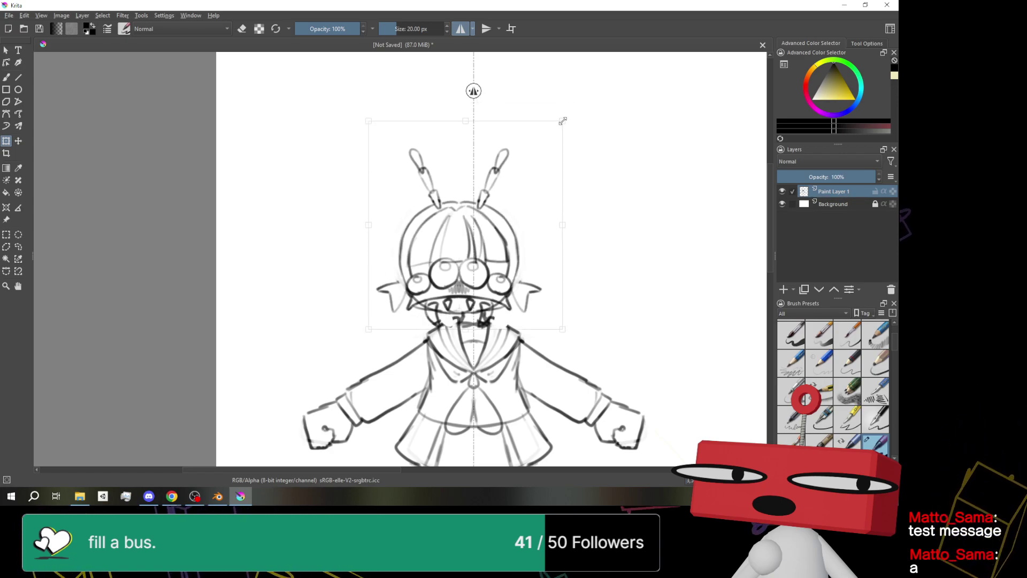
# Scale the selected head and antennae down slightly about the chin pivot, apply the transformation and clear the selection
pyautogui.moveTo(563, 121); pyautogui.dragTo(518, 116)
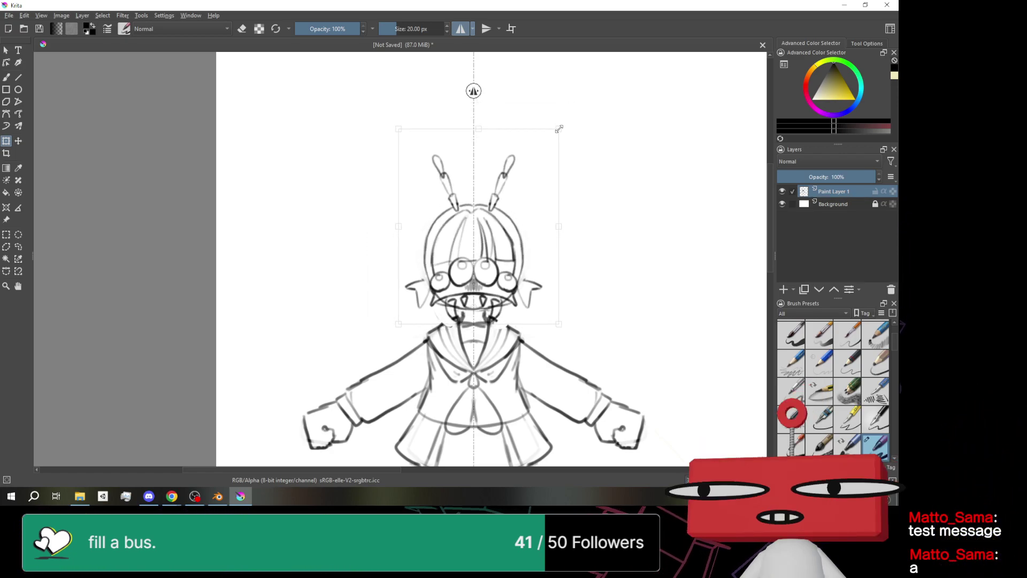
pyautogui.moveTo(561, 136); pyautogui.dragTo(567, 118)
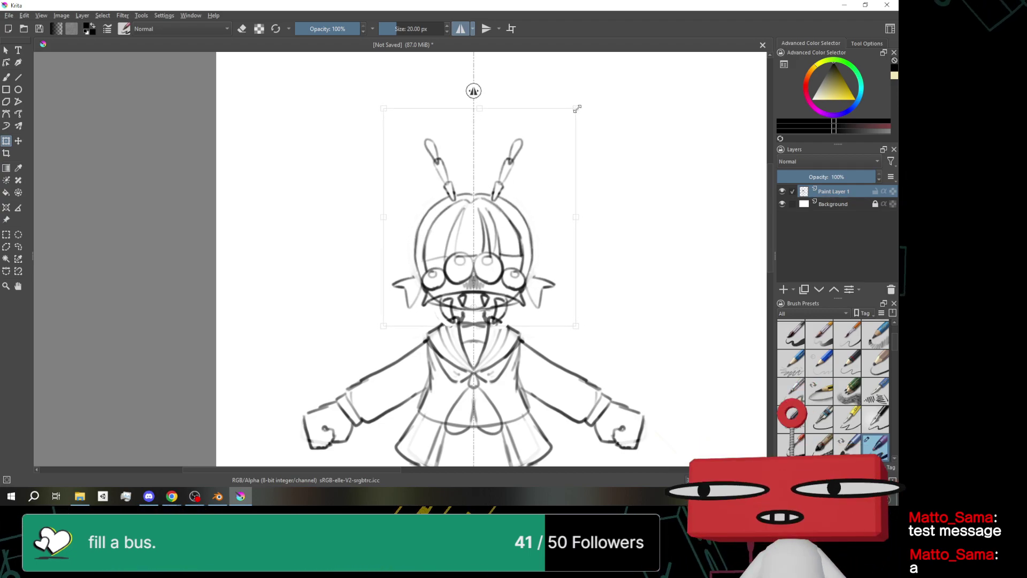
pyautogui.moveTo(578, 106); pyautogui.dragTo(576, 110)
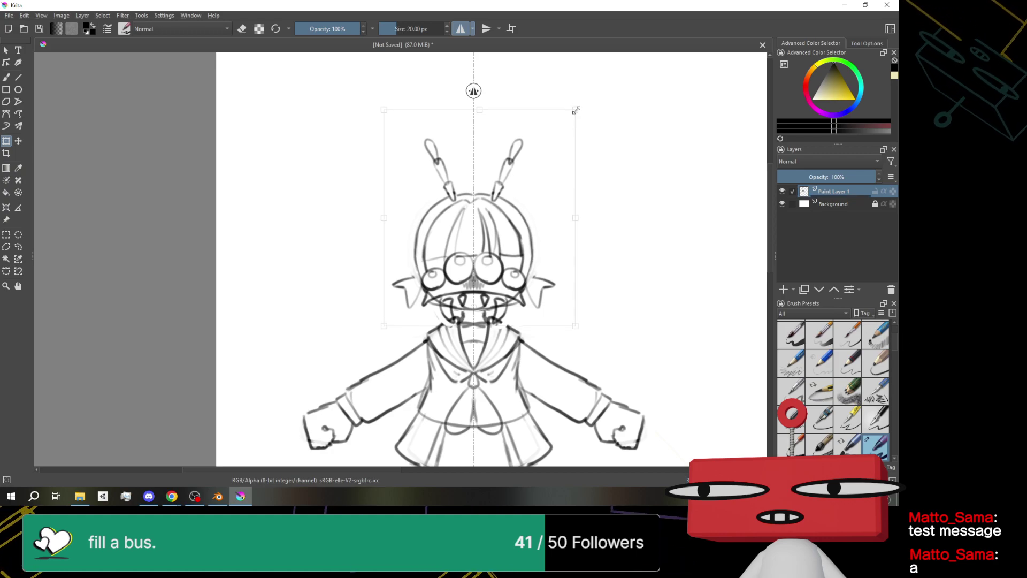
pyautogui.scroll(-4, 651, 189)
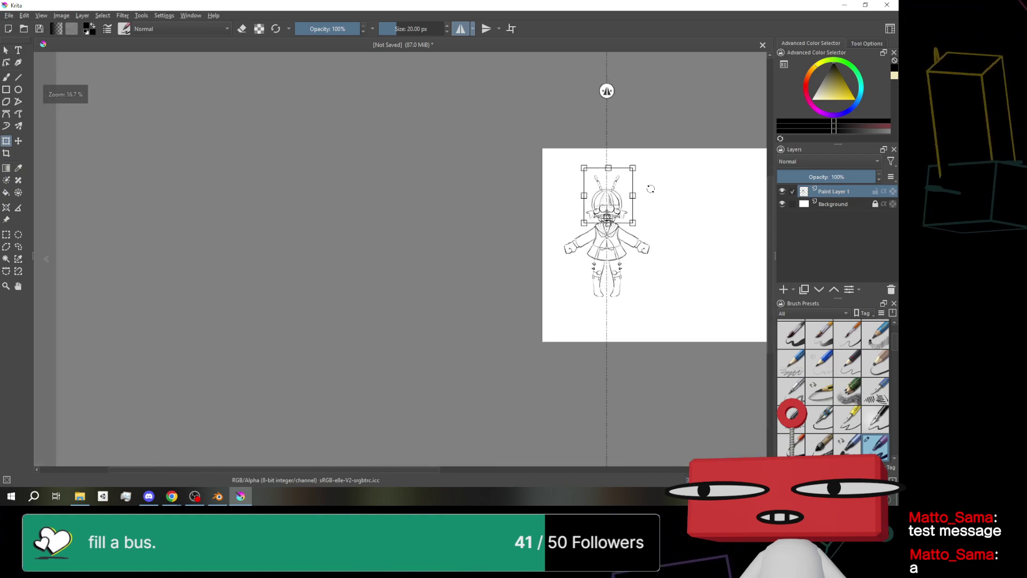
pyautogui.scroll(3, 651, 189)
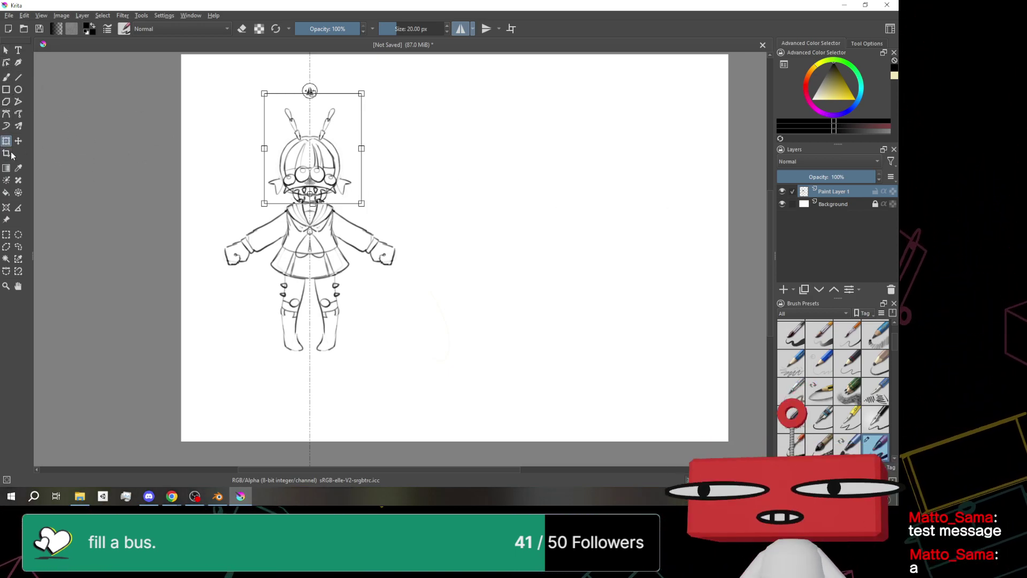
pyautogui.click(6, 50)
pyautogui.click(185, 170)
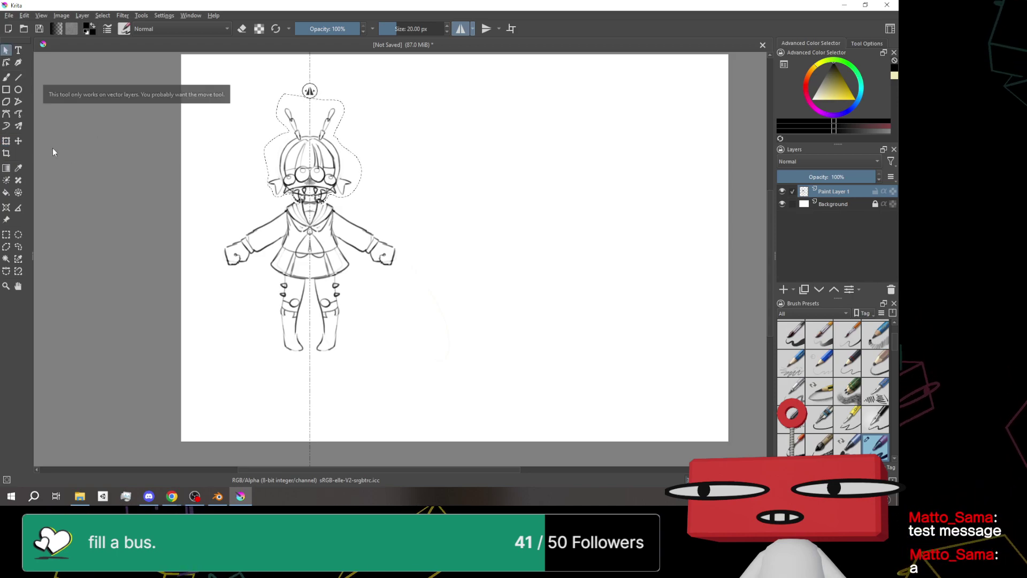
pyautogui.click(131, 223)
# Examine the whole character's proportions, comparing the rescaled head with the body and legs
pyautogui.scroll(-2, 167, 222)
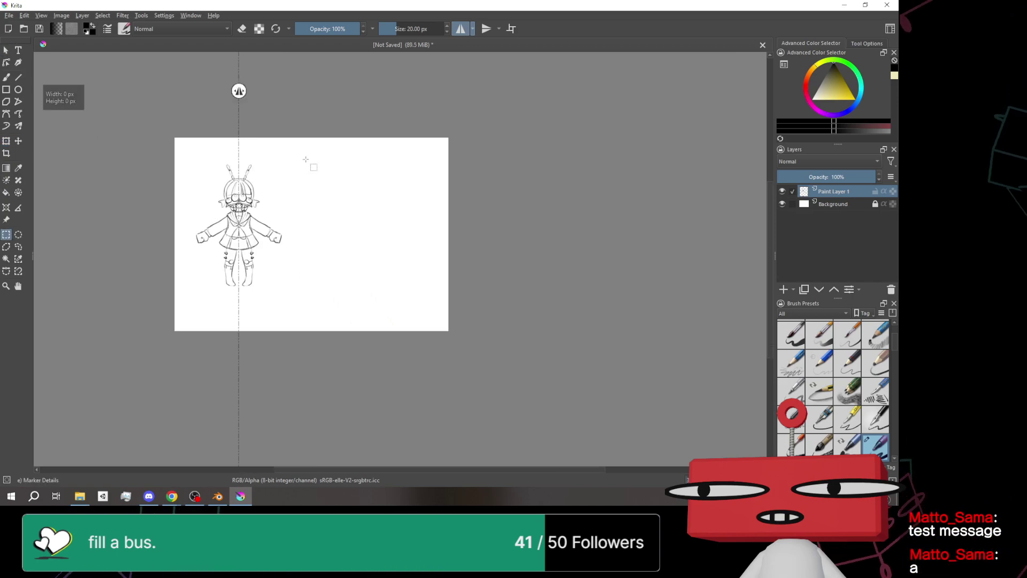
pyautogui.scroll(2, 302, 169)
pyautogui.scroll(-1, 353, 140)
pyautogui.scroll(2, 167, 225)
pyautogui.scroll(1, 164, 228)
pyautogui.scroll(-1, 164, 228)
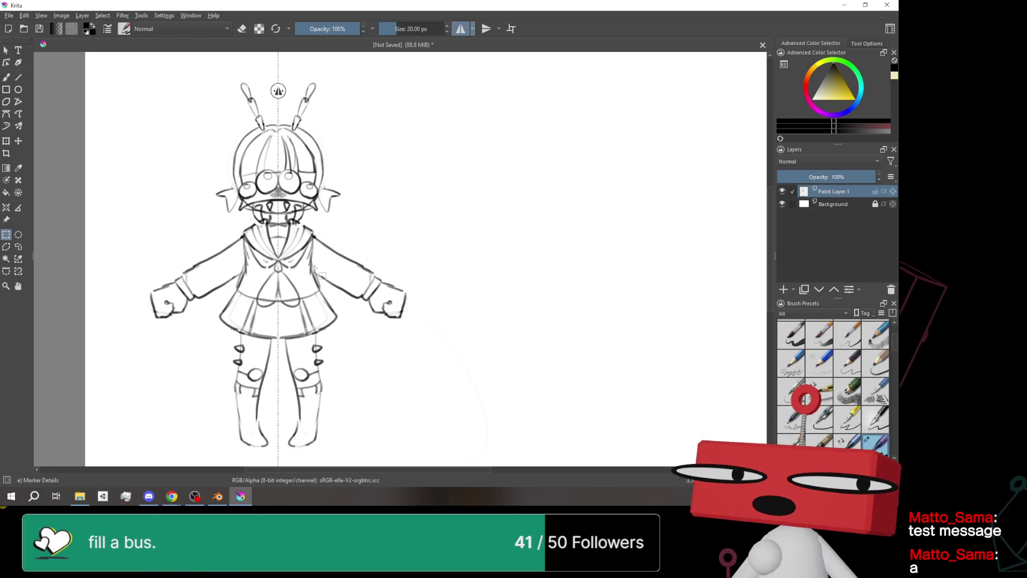
pyautogui.scroll(-2, 315, 266)
pyautogui.scroll(2, 315, 257)
pyautogui.scroll(1, 316, 257)
pyautogui.scroll(-1, 315, 258)
pyautogui.scroll(-1, 315, 257)
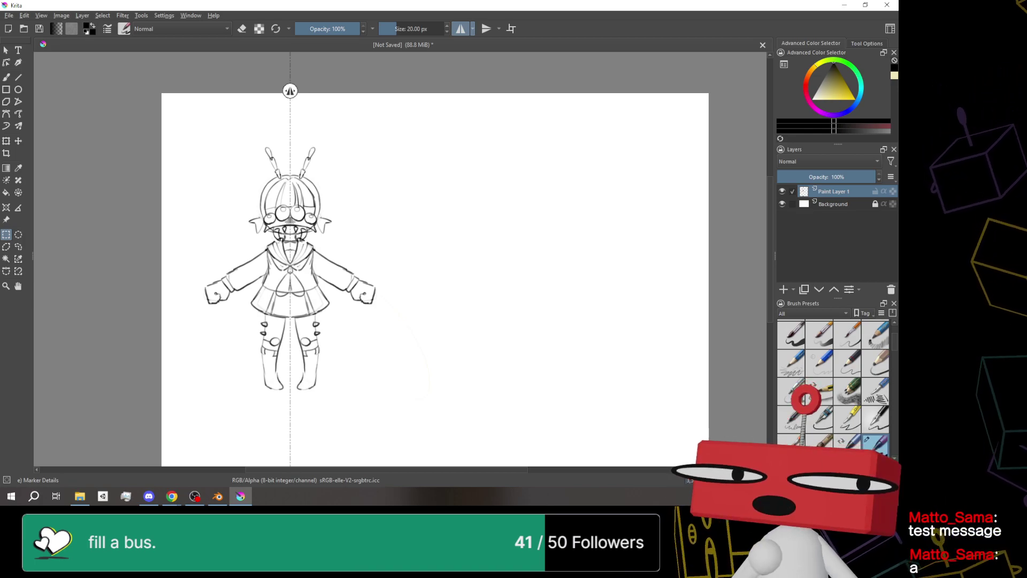
# Turn off horizontal mirroring and add a new empty paint layer above the character sketch
pyautogui.scroll(5, 864, 338)
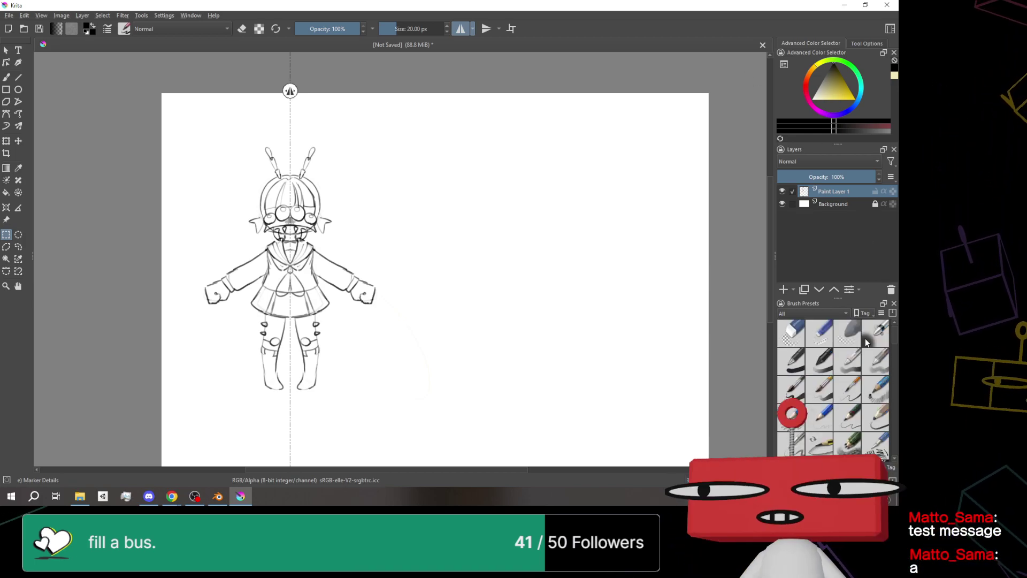
pyautogui.scroll(-5, 865, 340)
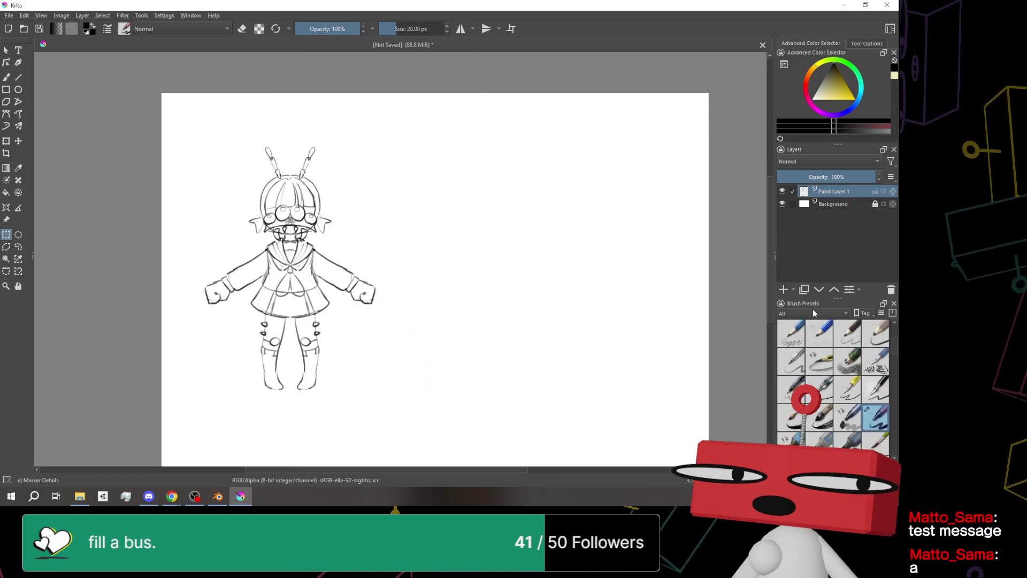
pyautogui.click(804, 290)
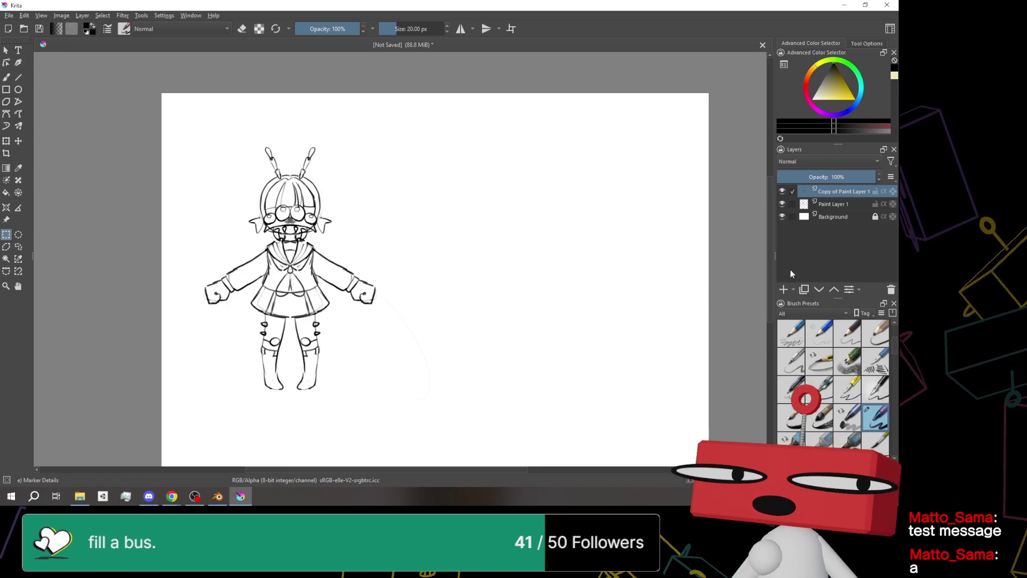
pyautogui.hotkey('ctrl', 'z')
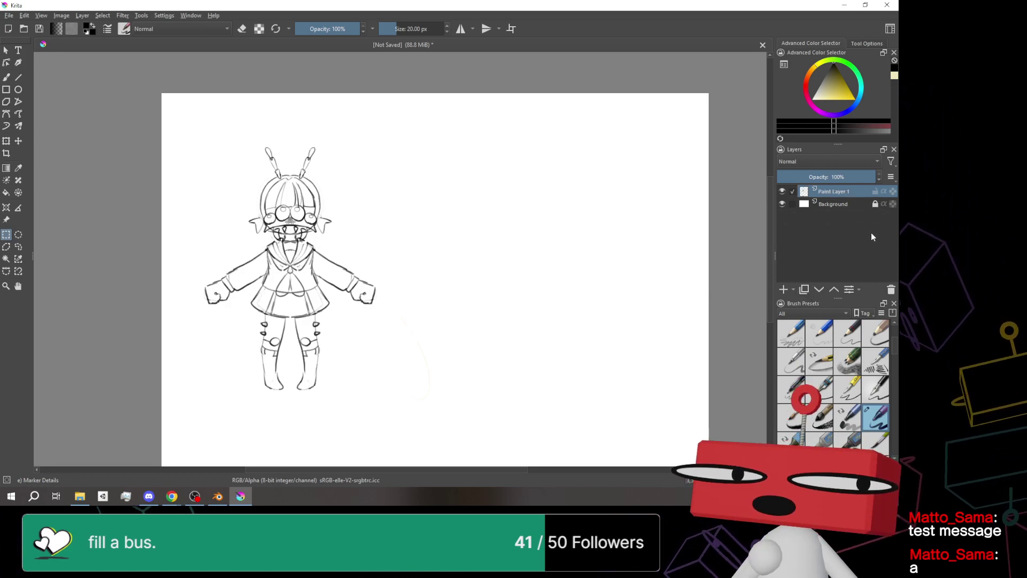
pyautogui.click(784, 290)
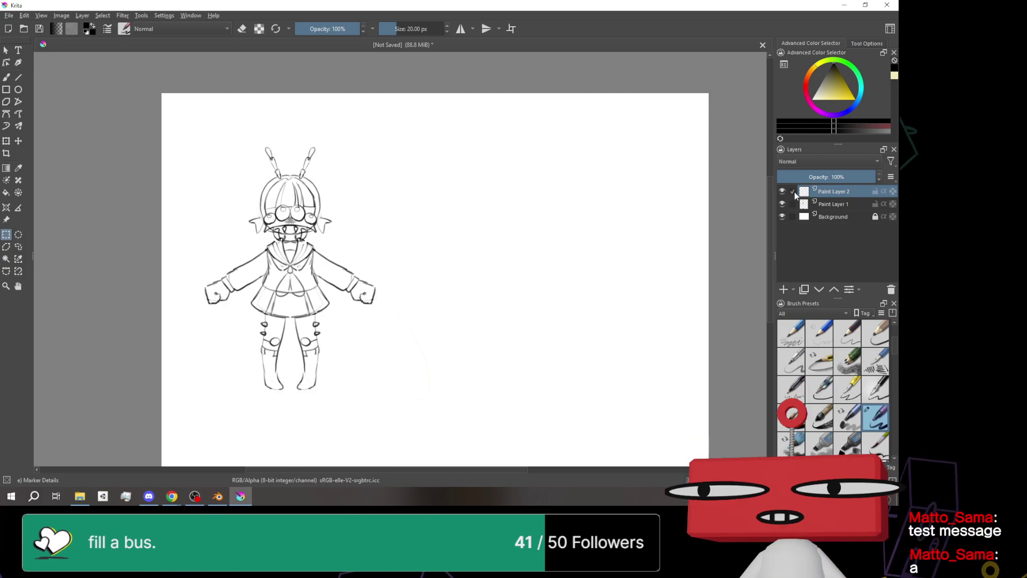
pyautogui.scroll(-2, 513, 227)
pyautogui.scroll(2, 411, 216)
pyautogui.scroll(1, 389, 241)
pyautogui.scroll(-2, 239, 192)
pyautogui.scroll(2, 381, 259)
pyautogui.scroll(-1, 381, 260)
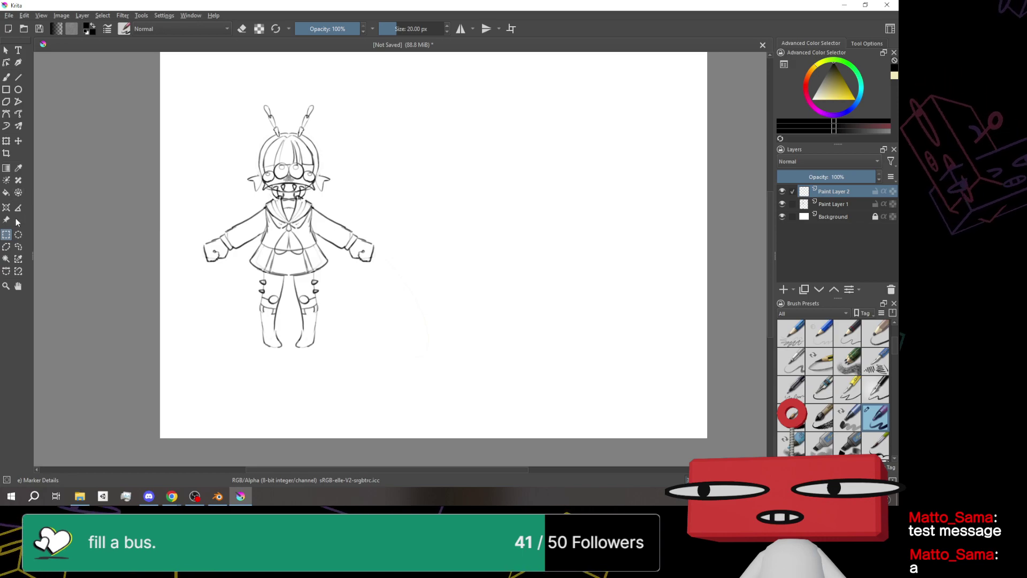
# Try a black horizontal line from the character's chin across the page with the Line tool
pyautogui.scroll(1, 238, 214)
pyautogui.scroll(-1, 250, 216)
pyautogui.scroll(1, 497, 245)
pyautogui.scroll(-1, 225, 182)
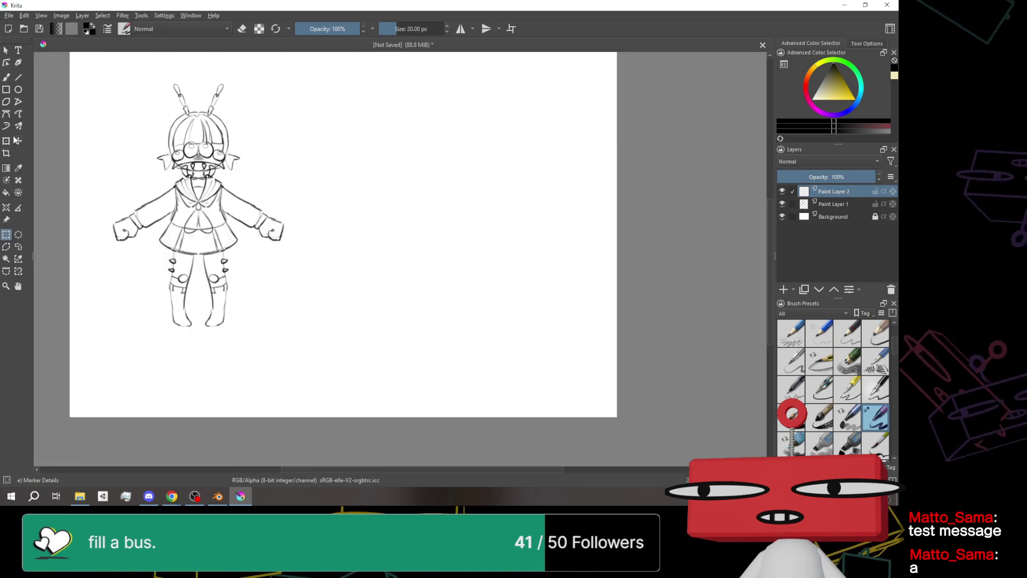
pyautogui.click(18, 77)
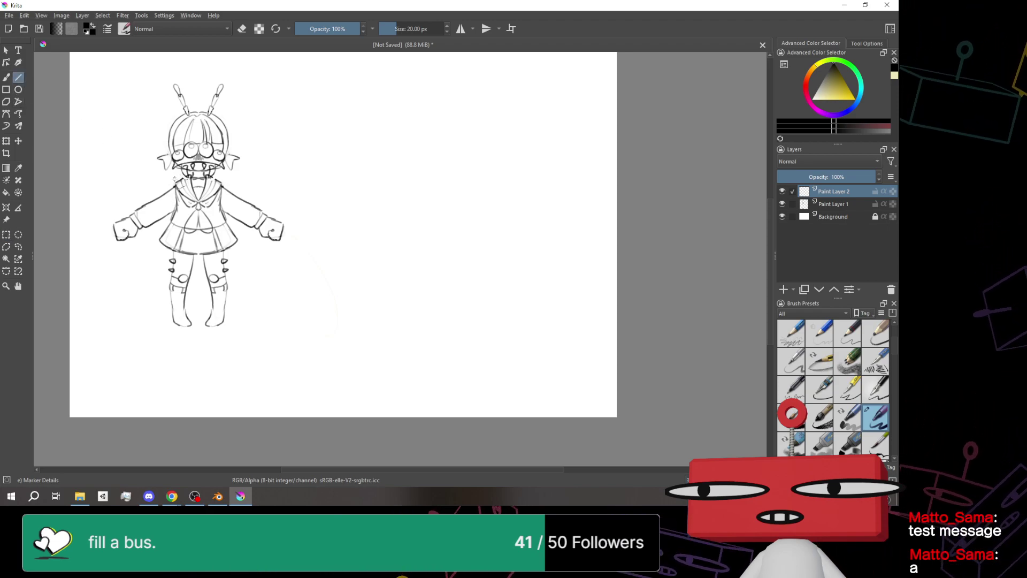
pyautogui.moveTo(193, 178); pyautogui.dragTo(472, 192)
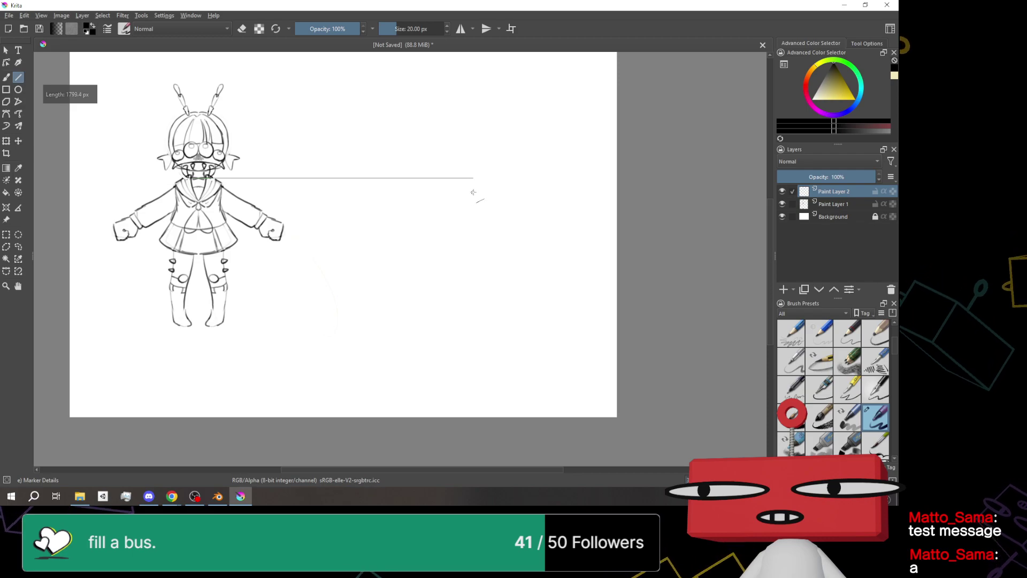
pyautogui.moveTo(678, 182); pyautogui.dragTo(698, 187)
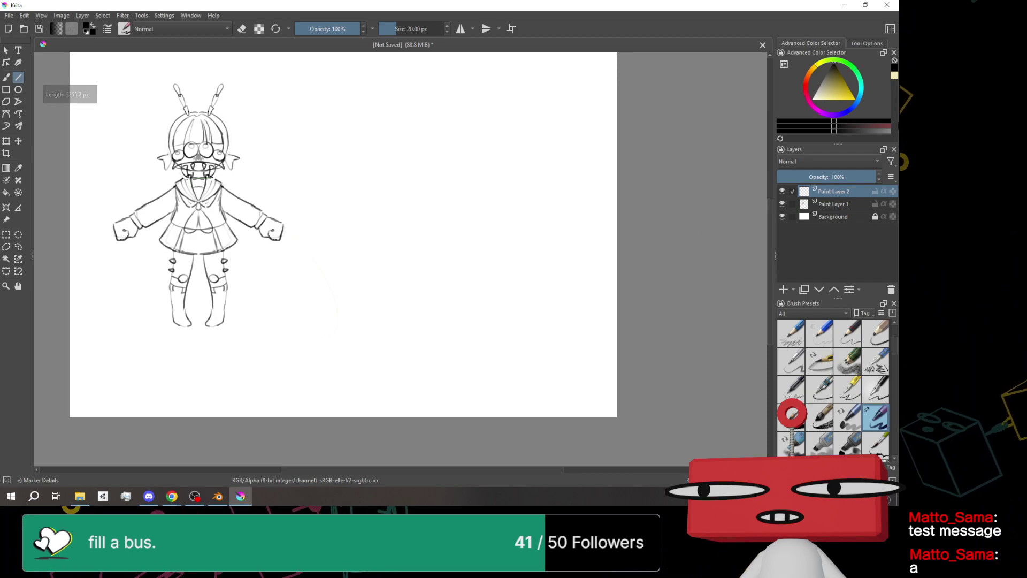
# Set the foreground colour to a muted light pink for the guide lines
pyautogui.click(851, 69)
pyautogui.moveTo(838, 87); pyautogui.dragTo(856, 100)
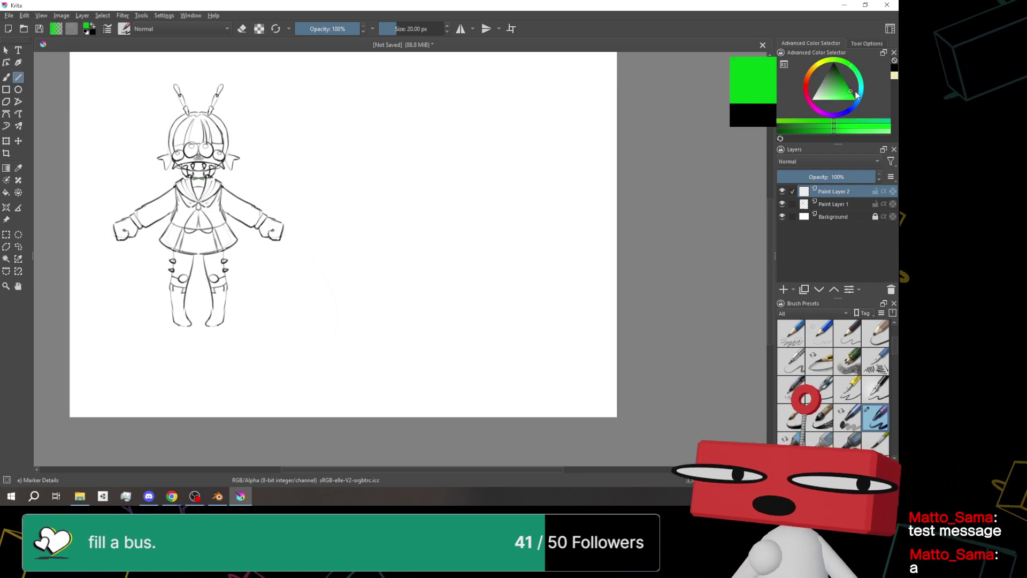
pyautogui.click(880, 133)
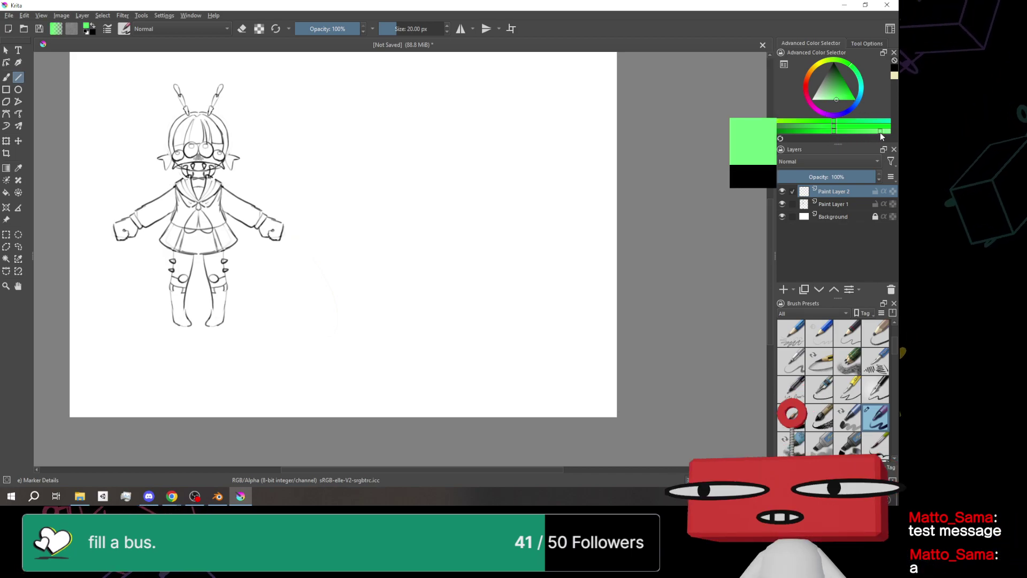
pyautogui.click(821, 96)
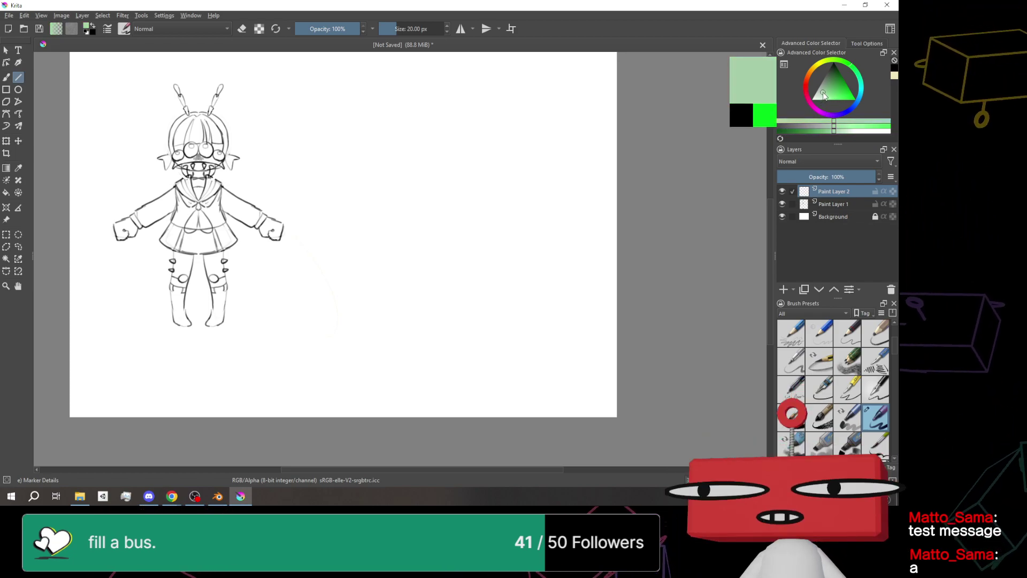
pyautogui.click(806, 89)
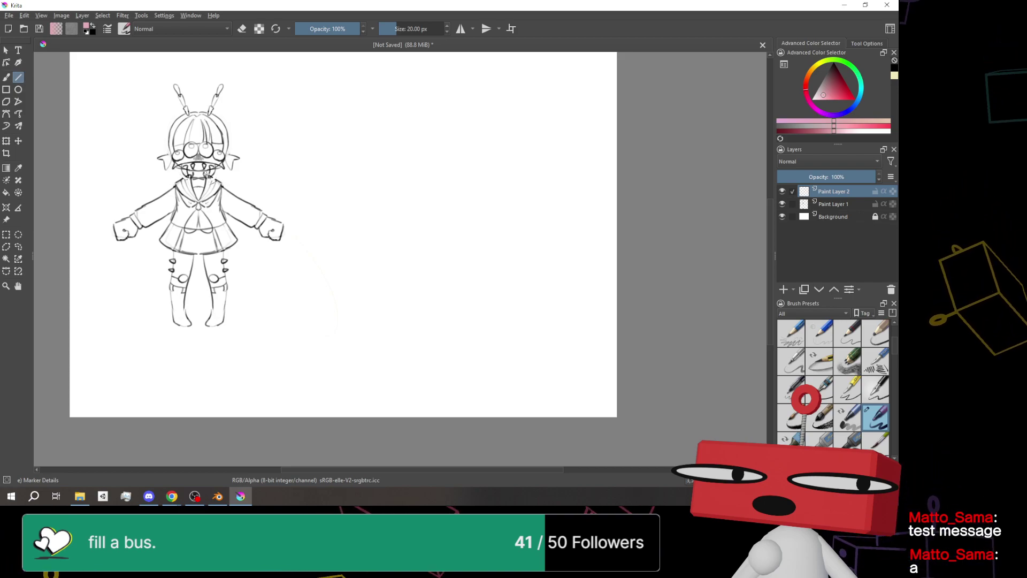
# Try a 20 px pink horizontal guide line from the chin across the page and undo it
pyautogui.scroll(2, 209, 175)
pyautogui.scroll(-1, 209, 174)
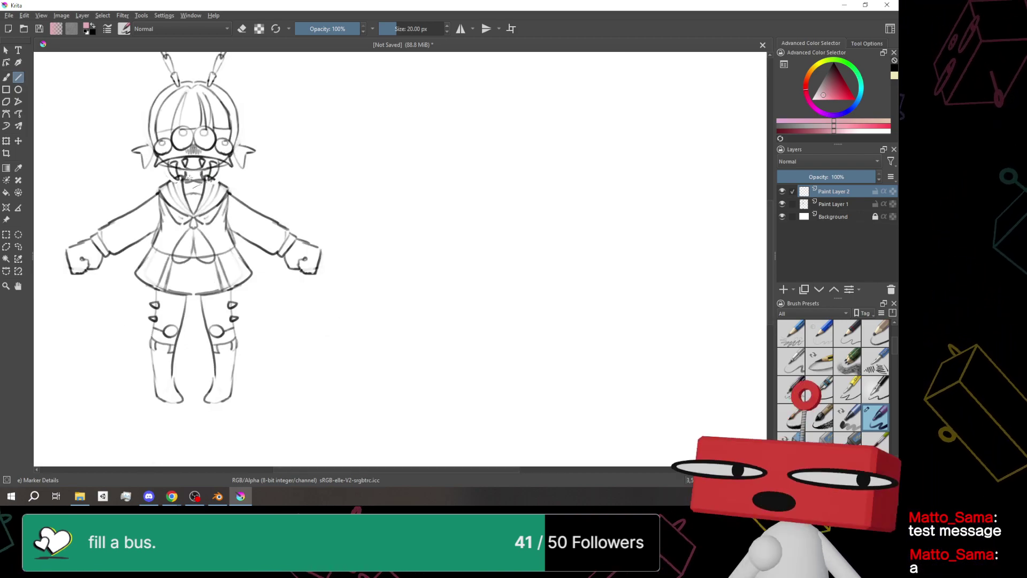
pyautogui.moveTo(175, 175); pyautogui.dragTo(718, 255)
pyautogui.scroll(-3, 577, 247)
pyautogui.scroll(4, 478, 245)
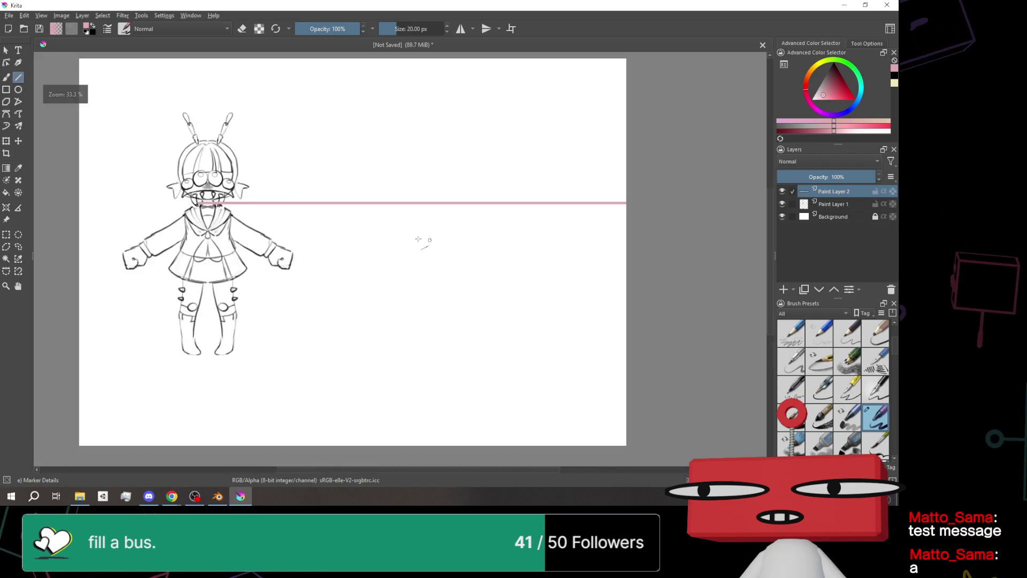
pyautogui.scroll(-1, 235, 225)
pyautogui.hotkey('ctrl', 'z')
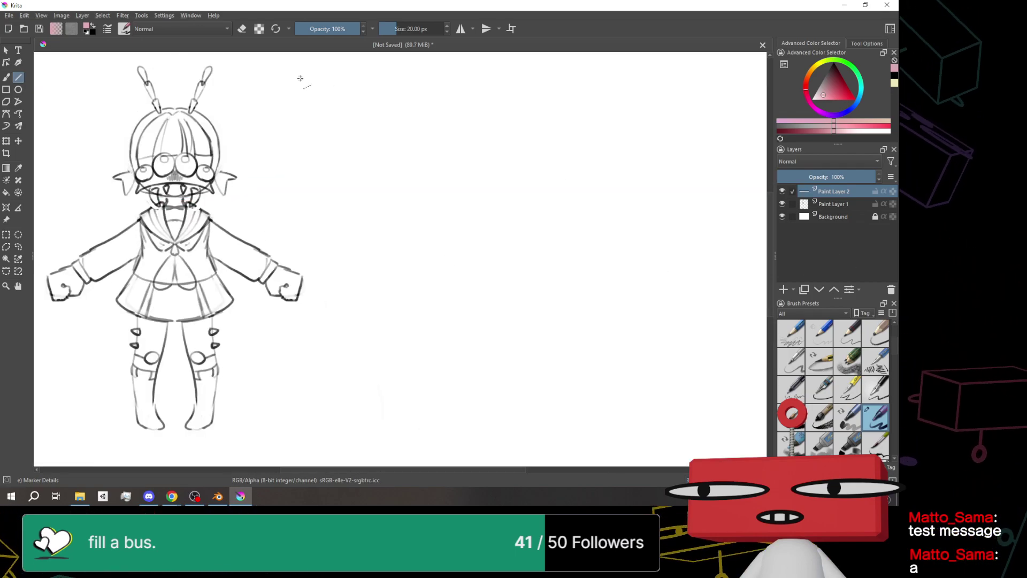
# Reduce the brush size to 0.06 px and try the horizontal chin guide line again
pyautogui.moveTo(412, 28); pyautogui.dragTo(385, 39)
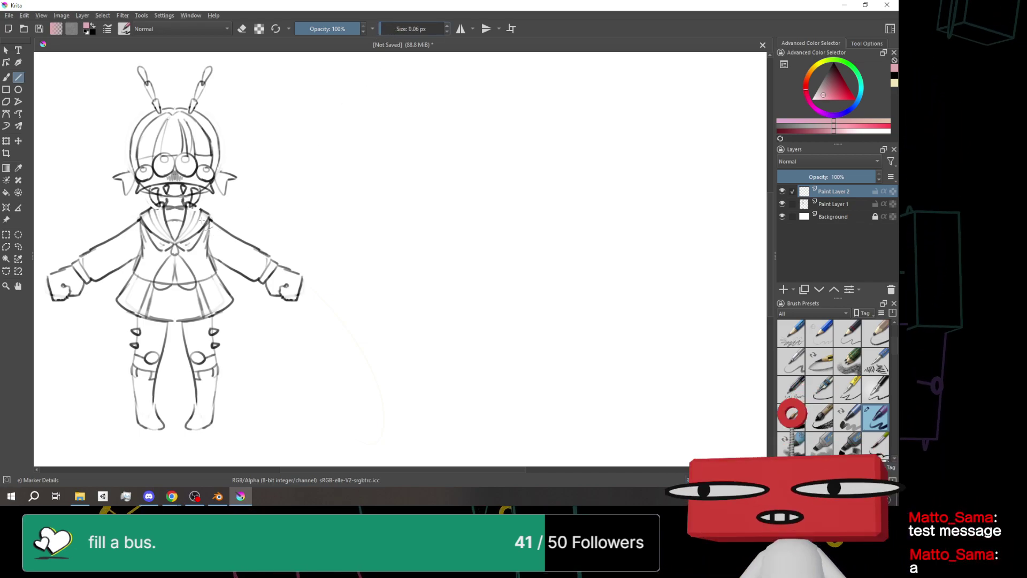
pyautogui.press('ctrl')
pyautogui.click(194, 204)
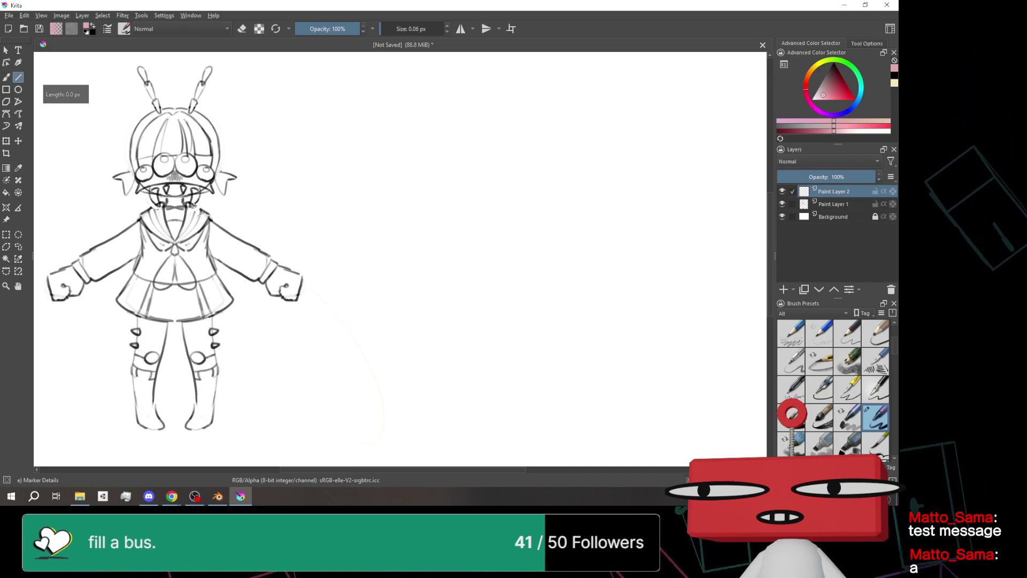
pyautogui.moveTo(175, 203); pyautogui.dragTo(700, 251)
pyautogui.scroll(-2, 550, 241)
pyautogui.scroll(3, 357, 217)
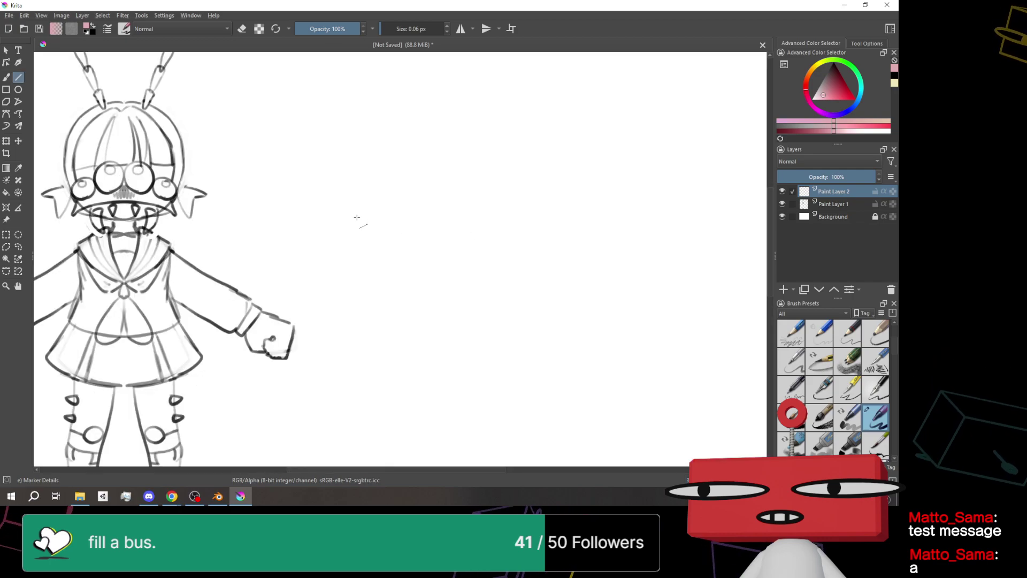
# Set the brush size to 2.18 px and draw a thin horizontal guide line from the chin to the page's far edge
pyautogui.click(397, 29)
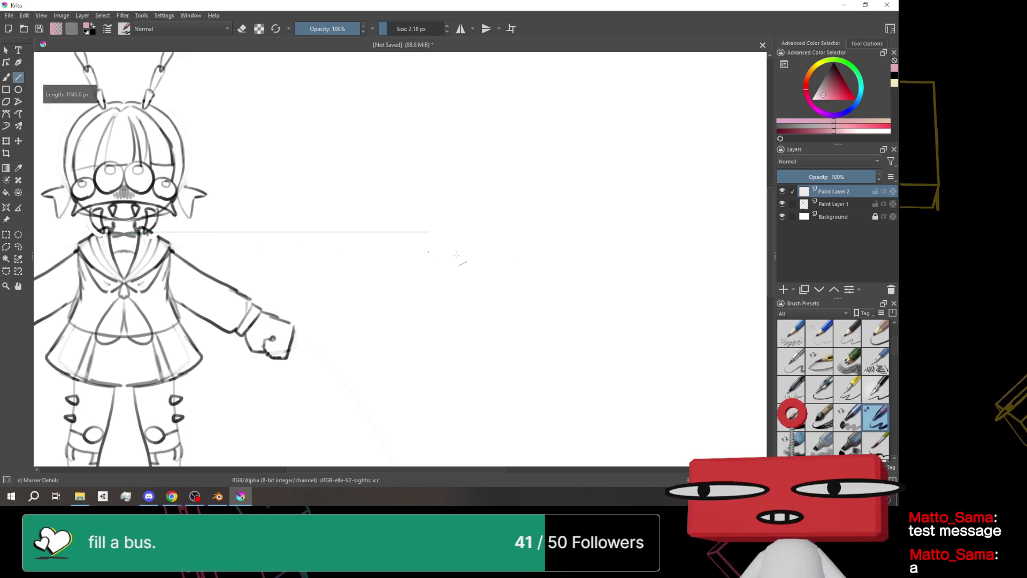
pyautogui.moveTo(744, 276); pyautogui.dragTo(764, 279)
pyautogui.scroll(-3, 511, 254)
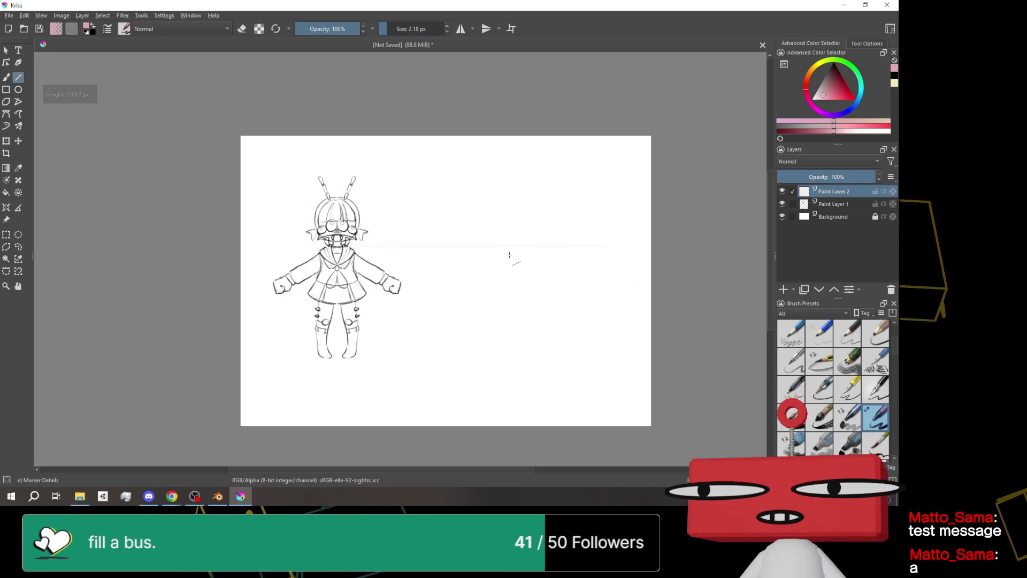
pyautogui.scroll(2, 518, 254)
pyautogui.hotkey('ctrl', 'z')
pyautogui.scroll(-2, 413, 254)
pyautogui.scroll(4, 200, 238)
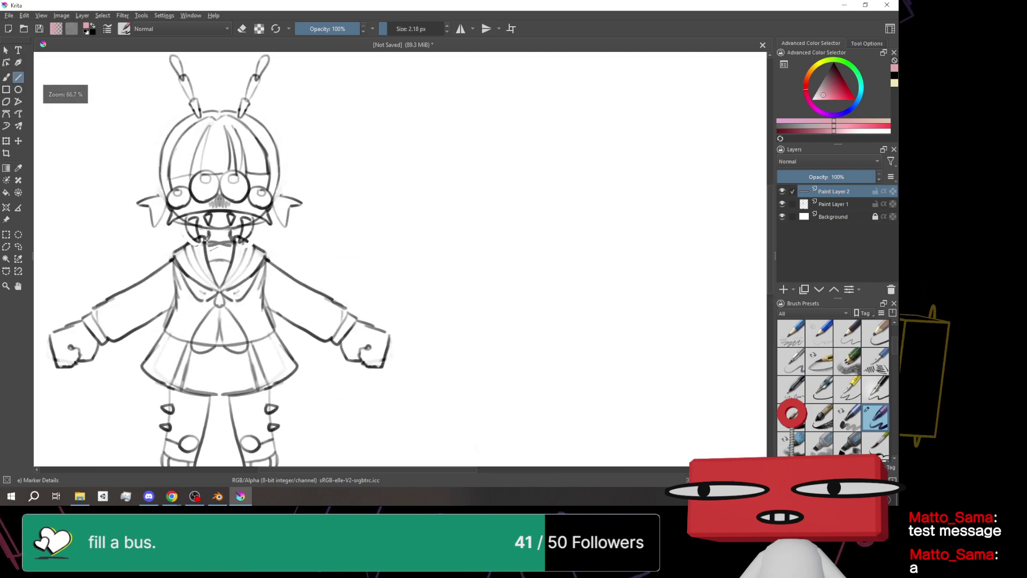
pyautogui.scroll(-3, 201, 238)
pyautogui.scroll(2, 203, 240)
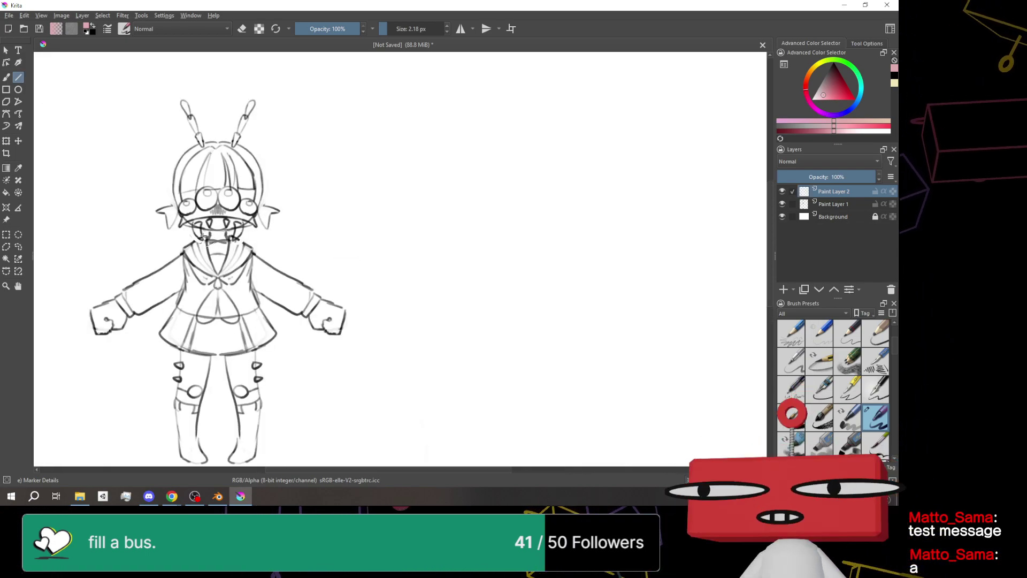
pyautogui.moveTo(203, 237); pyautogui.dragTo(674, 250)
pyautogui.scroll(-3, 673, 251)
pyautogui.scroll(4, 439, 272)
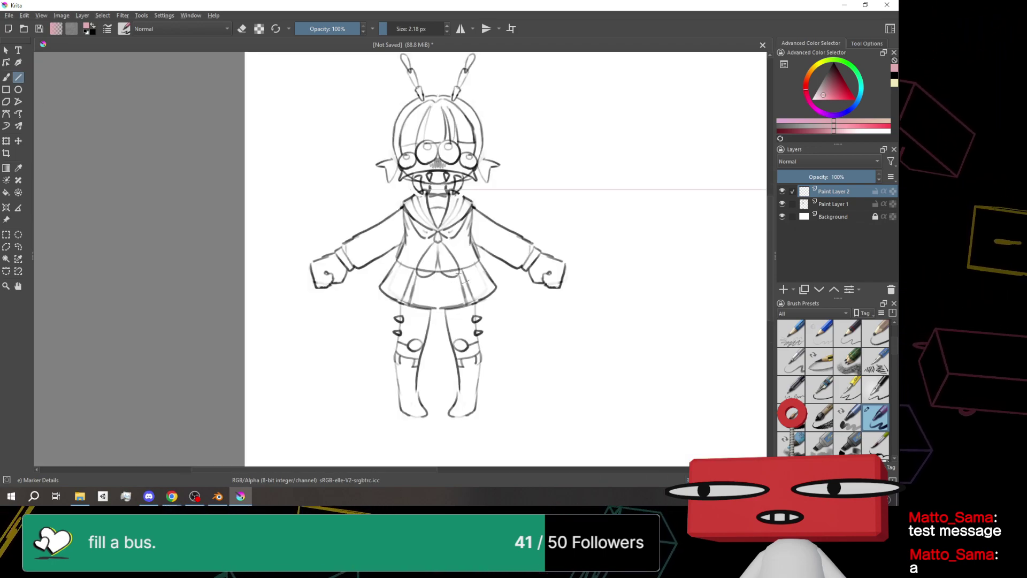
# Draw a horizontal guide line at the skirt's hem, running across the empty part of the page
pyautogui.moveTo(426, 321); pyautogui.dragTo(493, 323)
pyautogui.moveTo(746, 304); pyautogui.dragTo(585, 346)
pyautogui.scroll(-3, 586, 346)
pyautogui.moveTo(409, 331); pyautogui.dragTo(410, 330)
pyautogui.scroll(2, 155, 353)
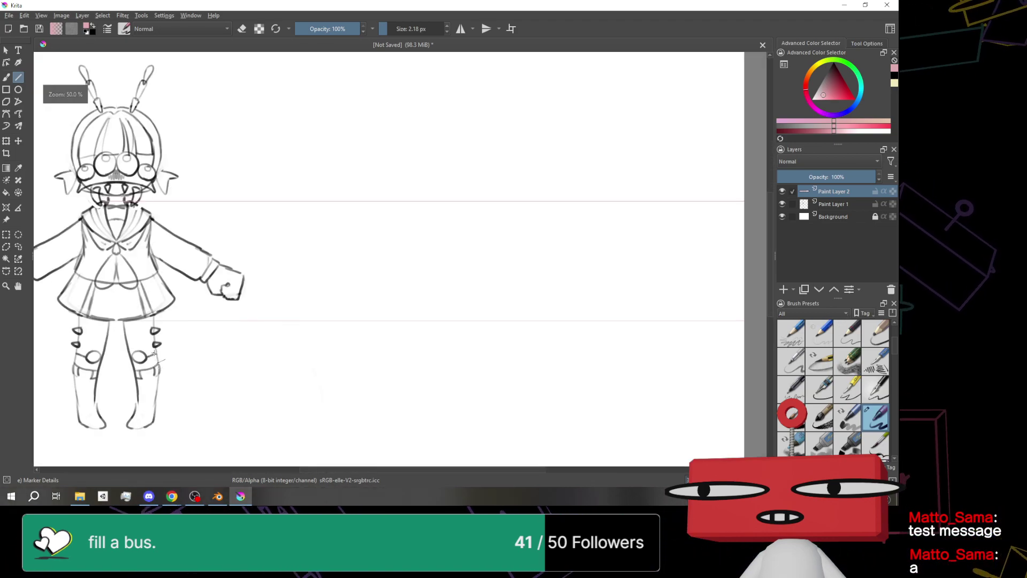
# Draw a horizontal guide line from the soles of the feet across the empty part of the page
pyautogui.scroll(-1, 187, 350)
pyautogui.scroll(3, 163, 398)
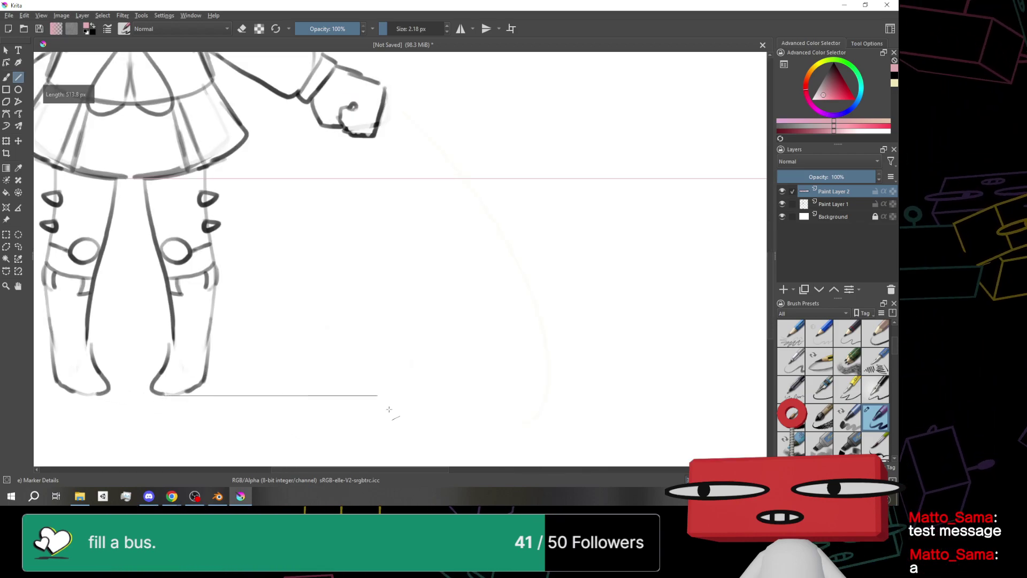
pyautogui.moveTo(361, 410); pyautogui.dragTo(896, 415)
pyautogui.scroll(-4, 557, 409)
pyautogui.scroll(2, 558, 409)
pyautogui.scroll(-1, 558, 409)
pyautogui.scroll(1, 558, 409)
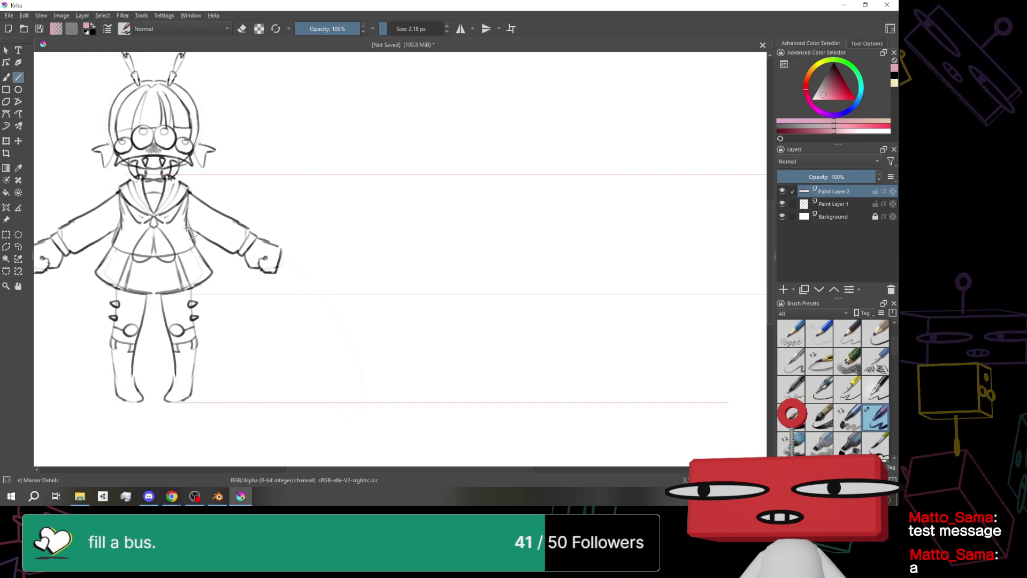
# Draw a horizontal guide line at the torso's waist, between the chin and skirt-hem guides, out to the page's edge
pyautogui.click(119, 228)
pyautogui.hscroll(2, 522, 248)
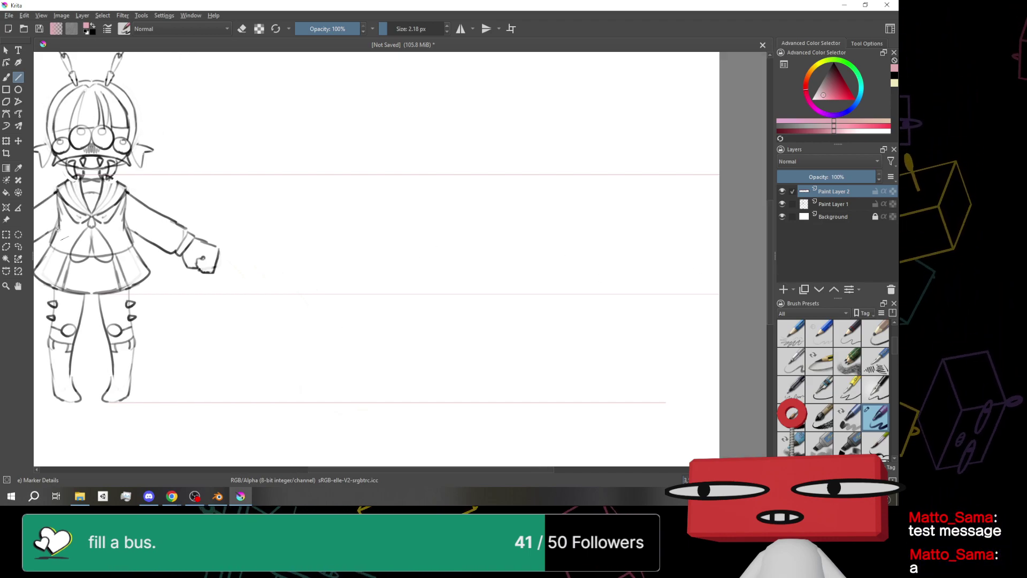
pyautogui.moveTo(58, 230); pyautogui.dragTo(767, 285)
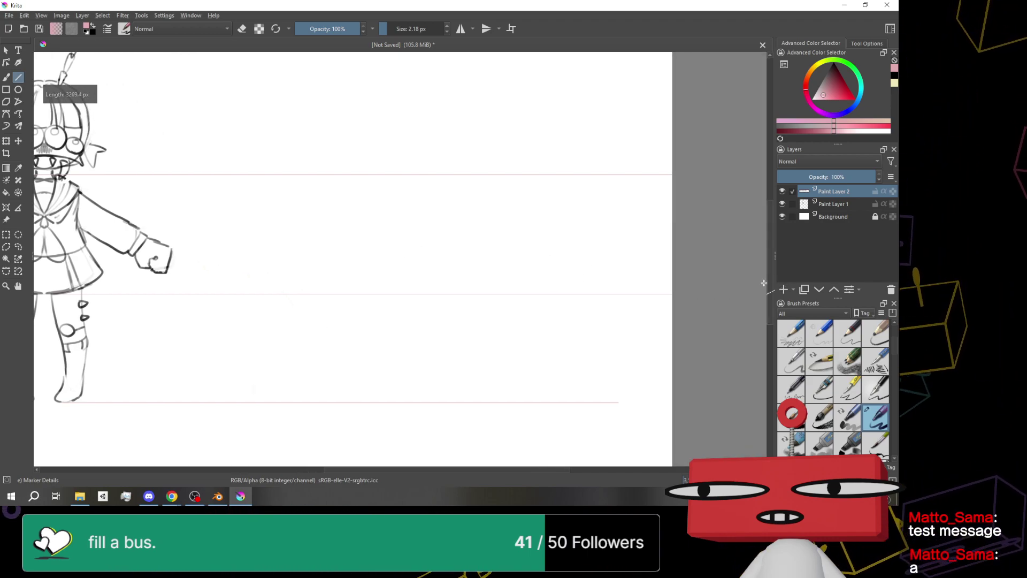
pyautogui.scroll(-4, 633, 305)
pyautogui.scroll(3, 633, 305)
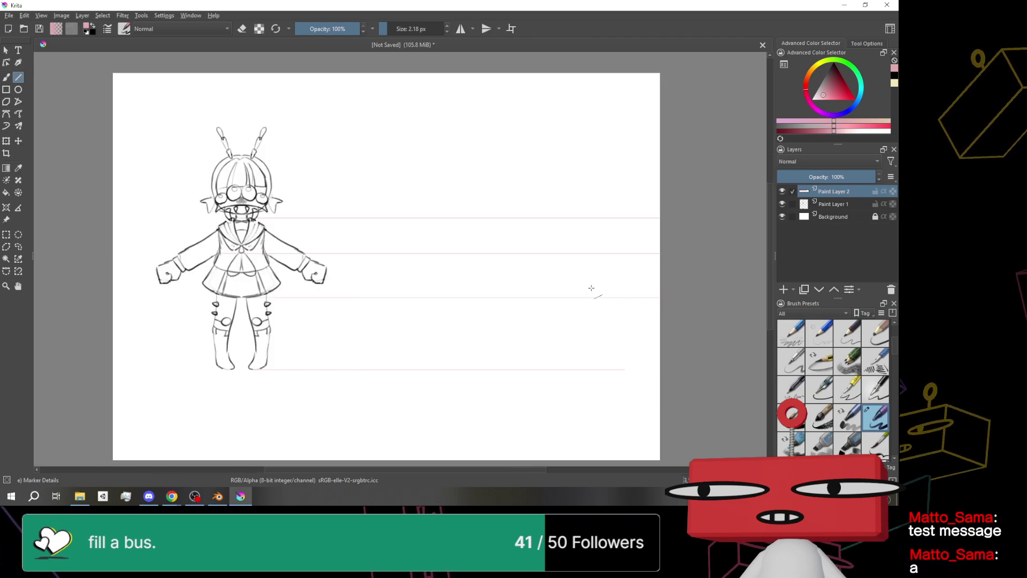
pyautogui.scroll(-1, 598, 292)
pyautogui.scroll(3, 505, 227)
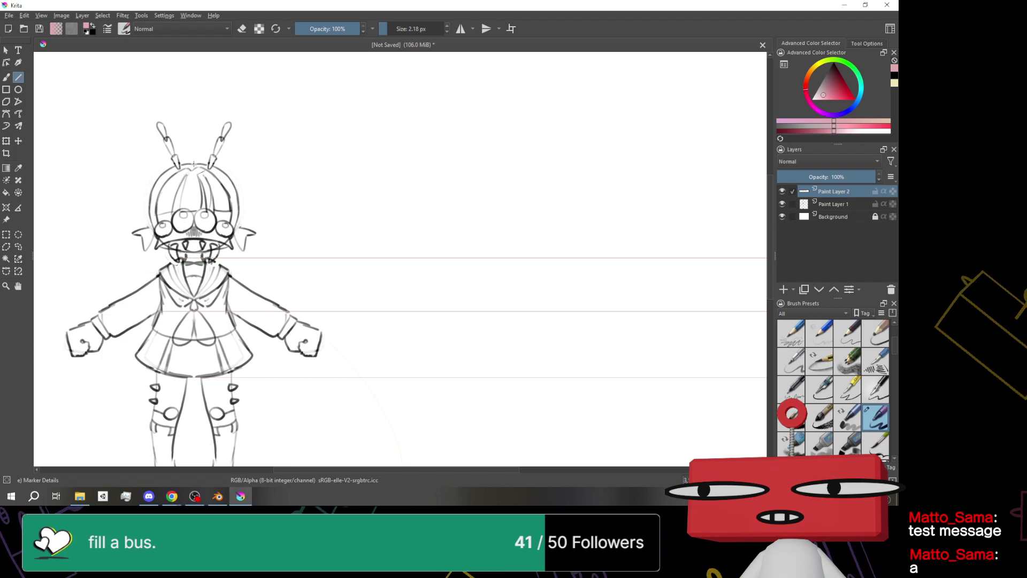
# Draw a horizontal guide line from the top of the head across to the page's edge
pyautogui.moveTo(194, 163); pyautogui.dragTo(193, 164)
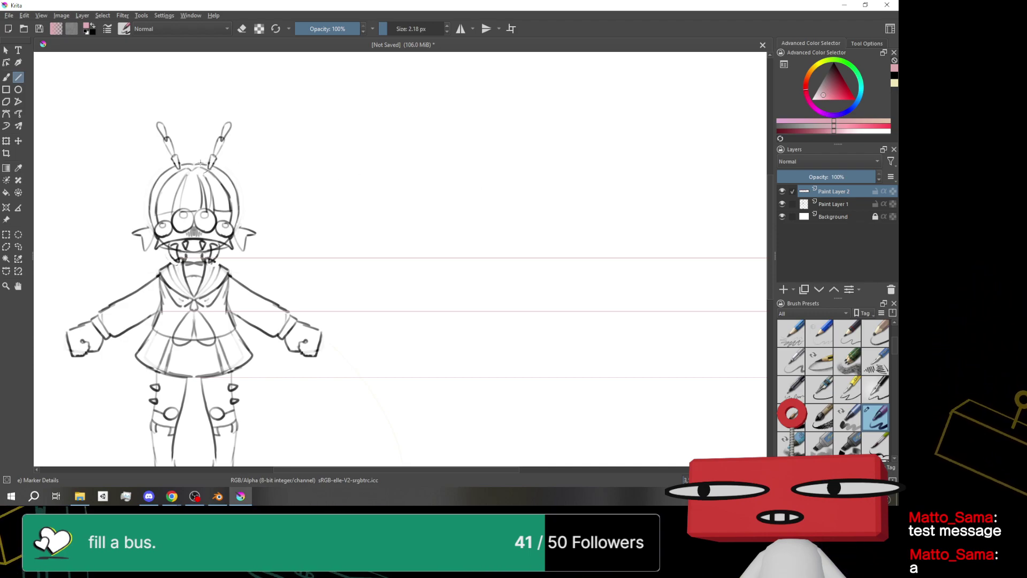
pyautogui.moveTo(555, 205); pyautogui.dragTo(555, 205)
pyautogui.scroll(-2, 589, 241)
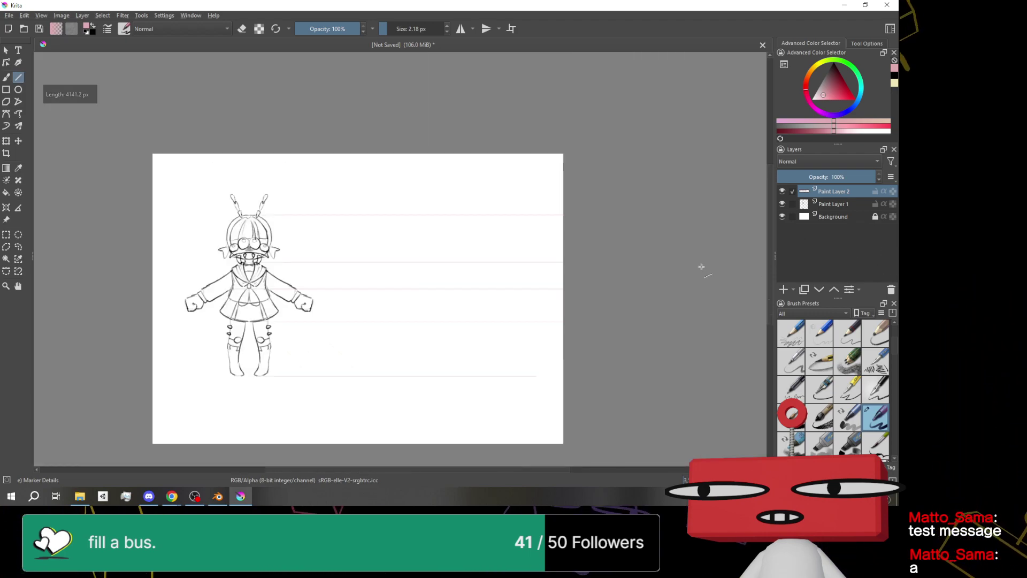
pyautogui.scroll(3, 550, 281)
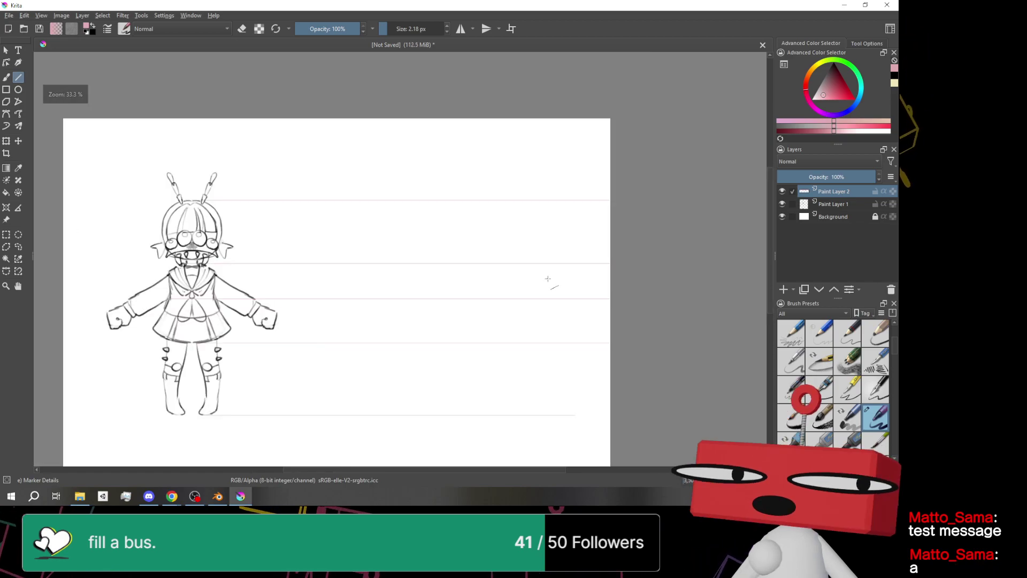
# Move the guide-line layer, Paint Layer 2, beneath the character sketch on Paint Layer 1
pyautogui.scroll(-1, 549, 281)
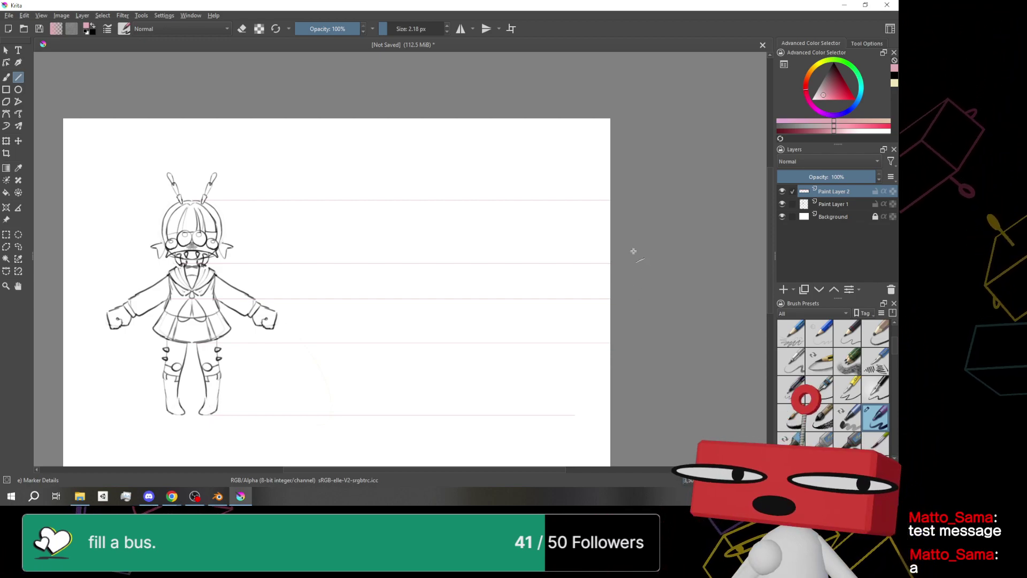
pyautogui.moveTo(829, 191); pyautogui.dragTo(832, 210)
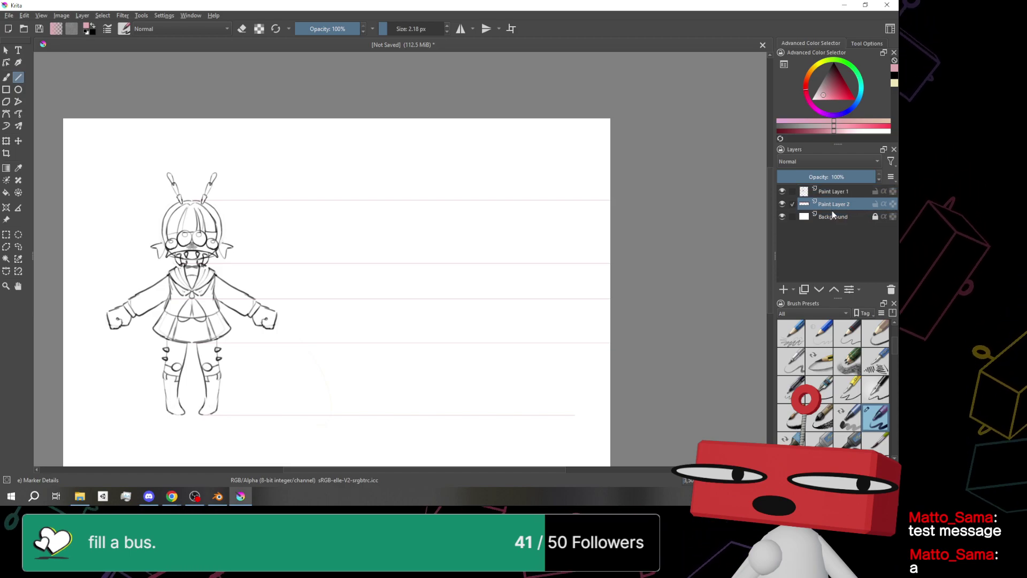
pyautogui.scroll(-1, 357, 250)
pyautogui.scroll(1, 353, 253)
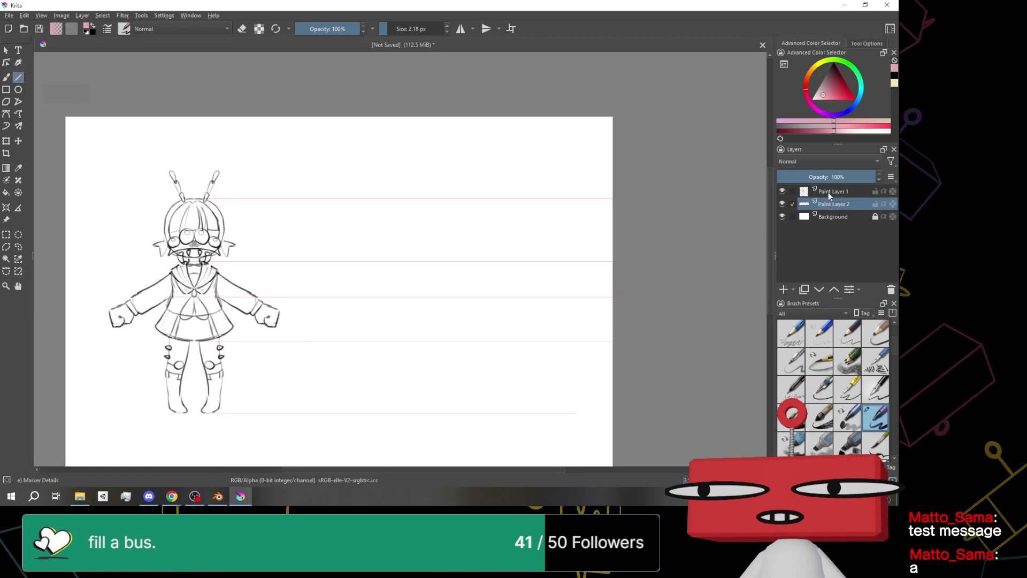
# Duplicate Paint Layer 1 and move the copied character into the empty area beside the original, aligned with the guide lines
pyautogui.click(829, 192)
pyautogui.click(802, 289)
pyautogui.click(6, 50)
pyautogui.click(217, 247)
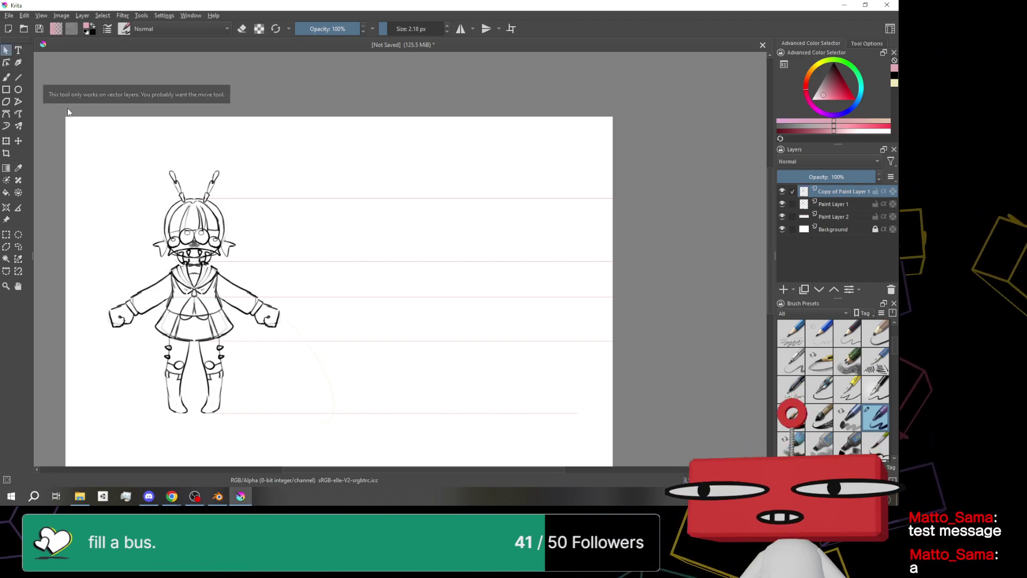
pyautogui.press('t')
pyautogui.moveTo(185, 309)
pyautogui.mouseDown()
pyautogui.moveTo(328, 320)
pyautogui.moveTo(422, 353)
pyautogui.moveTo(390, 357)
pyautogui.mouseUp()
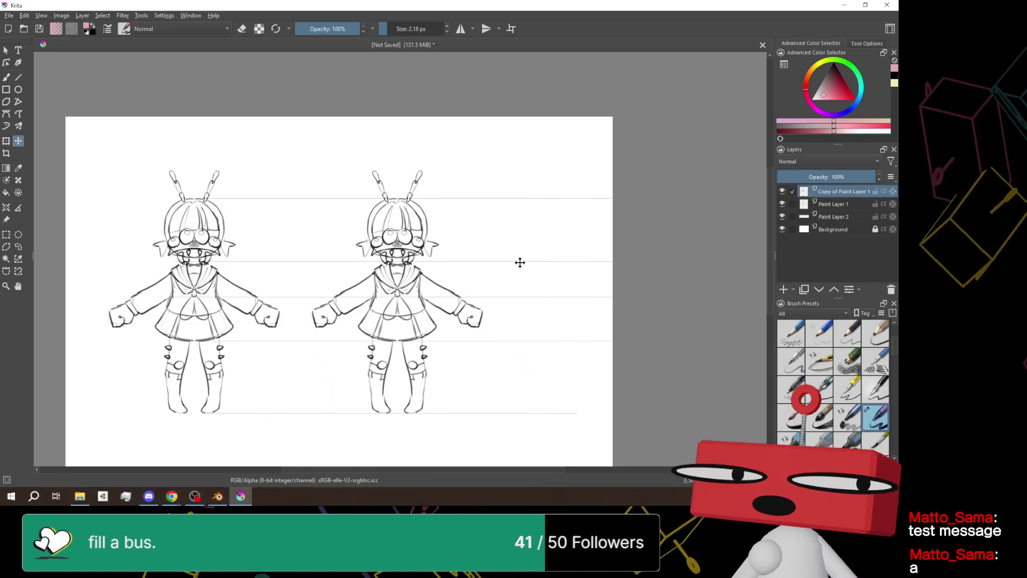
pyautogui.scroll(2, 519, 268)
pyautogui.scroll(-1, 436, 364)
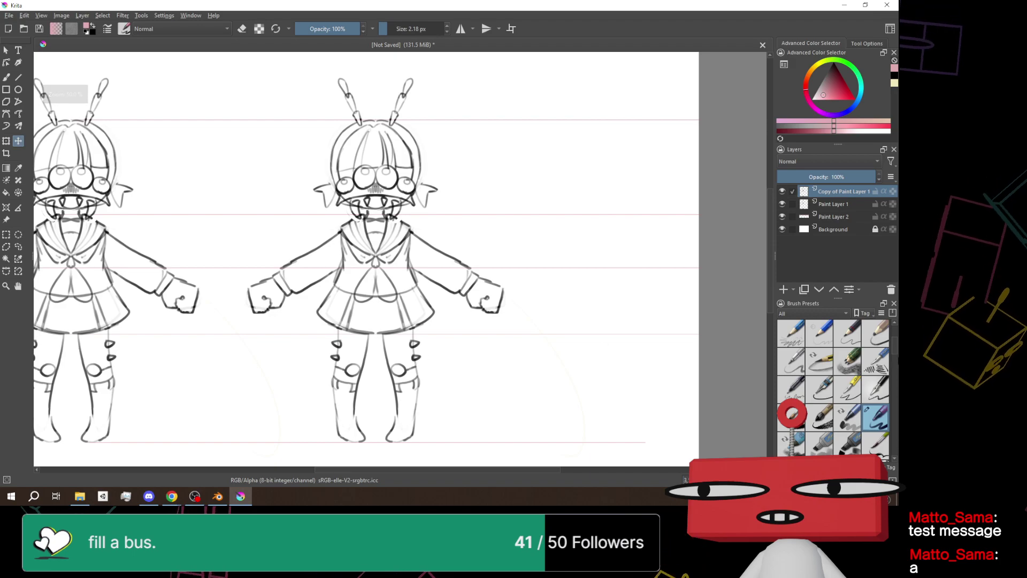
pyautogui.click(803, 289)
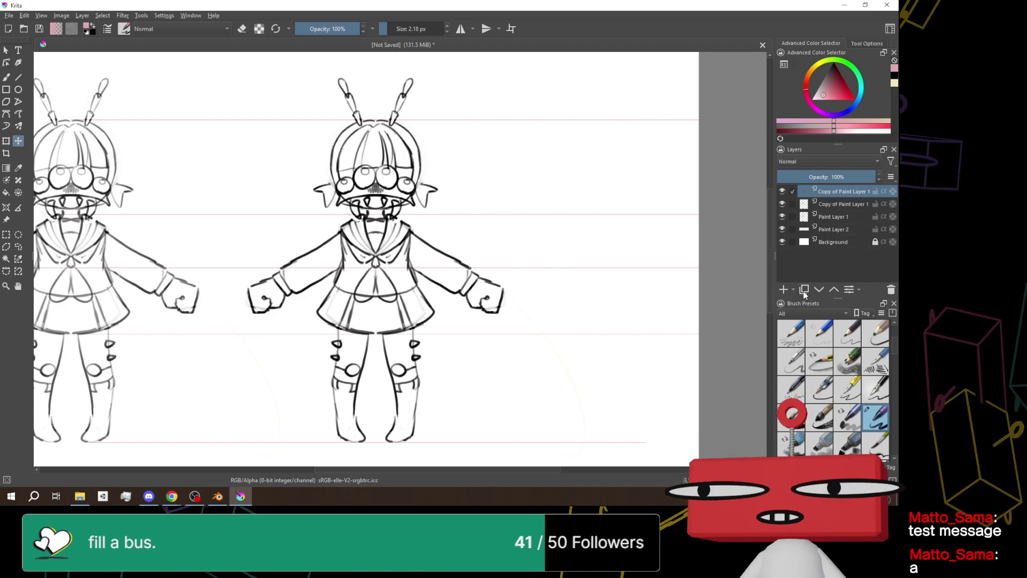
pyautogui.click(831, 204)
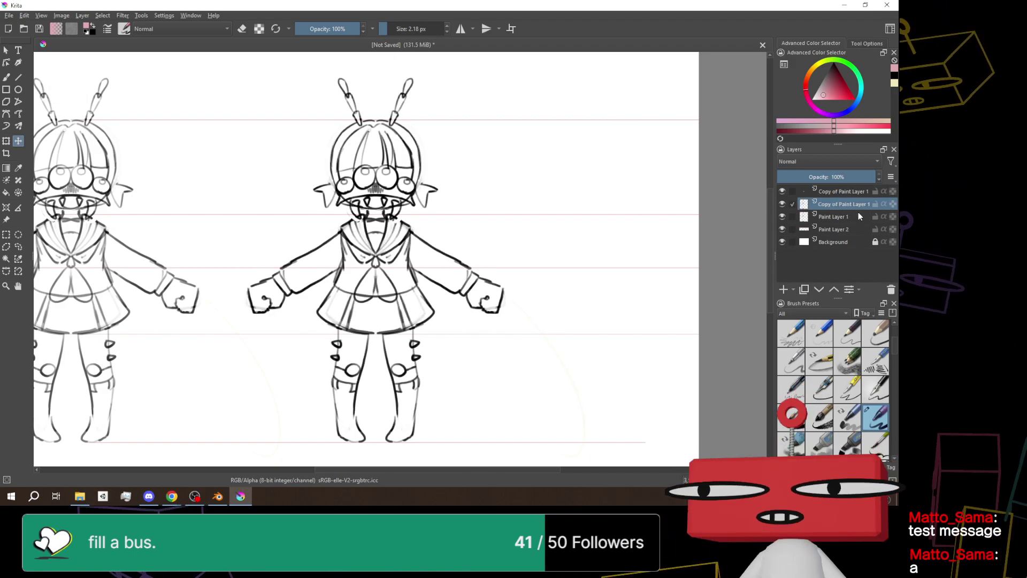
pyautogui.hotkey('ctrl', 'z')
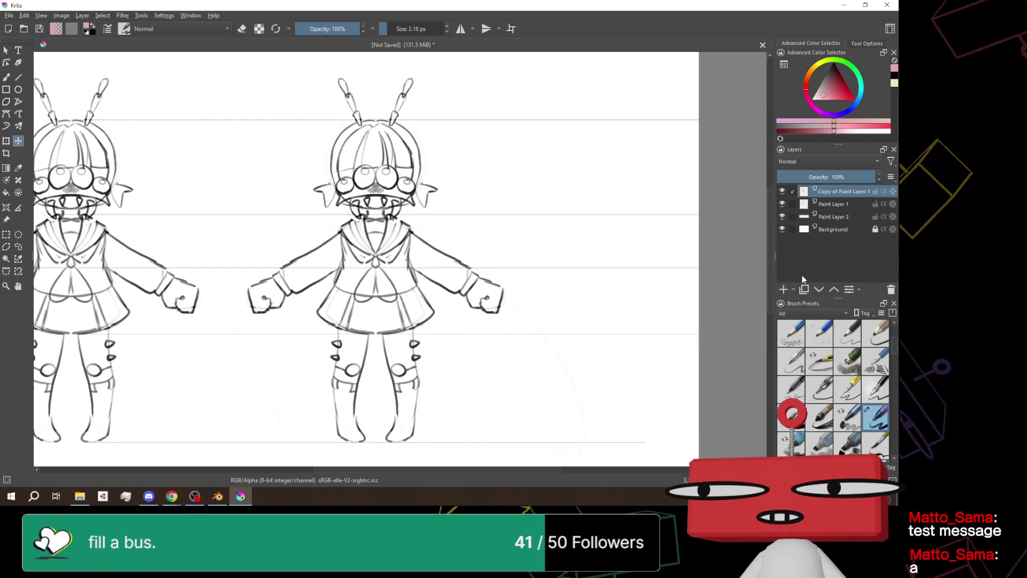
pyautogui.click(792, 192)
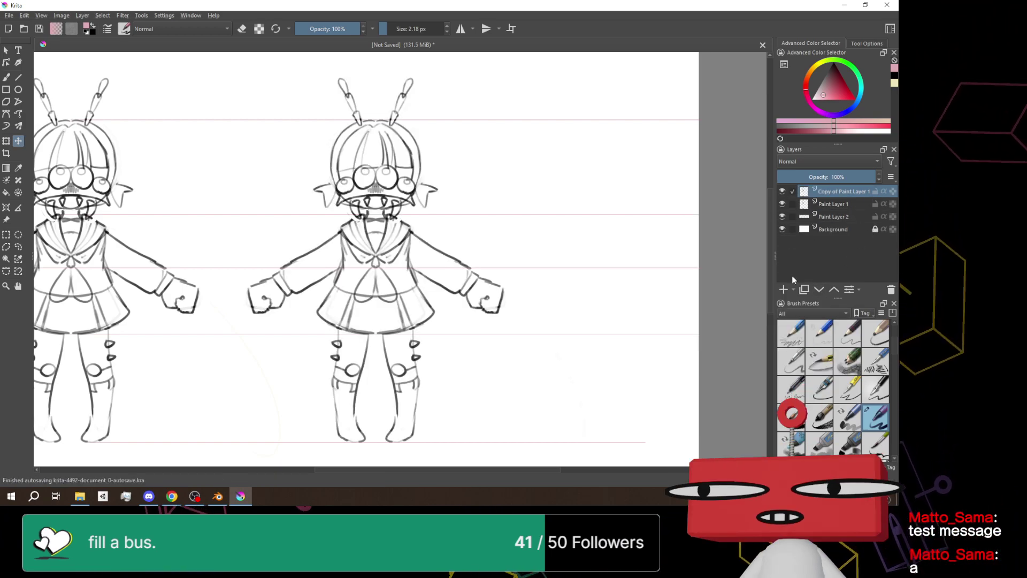
pyautogui.click(805, 291)
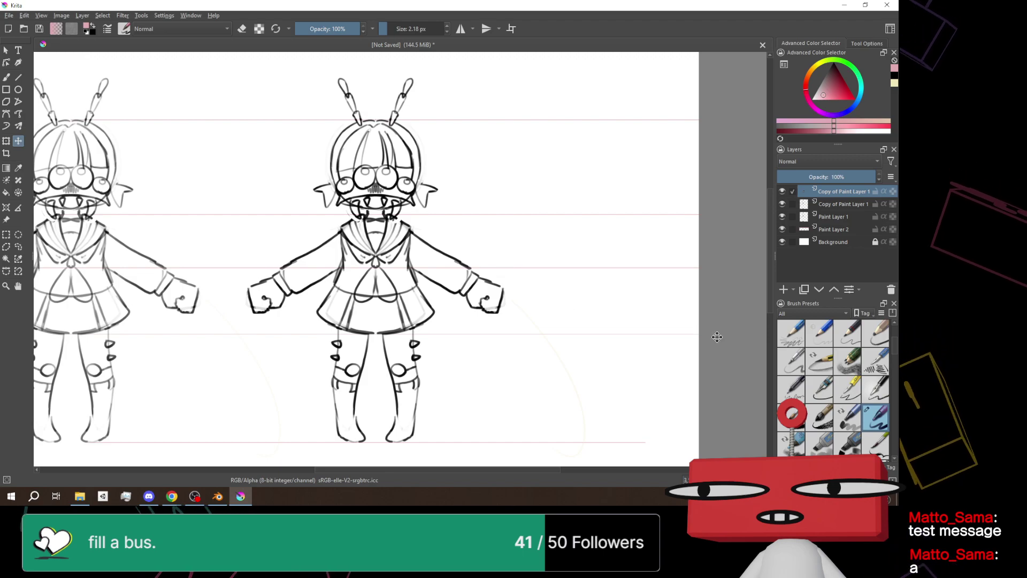
pyautogui.hotkey('ctrl', 'e')
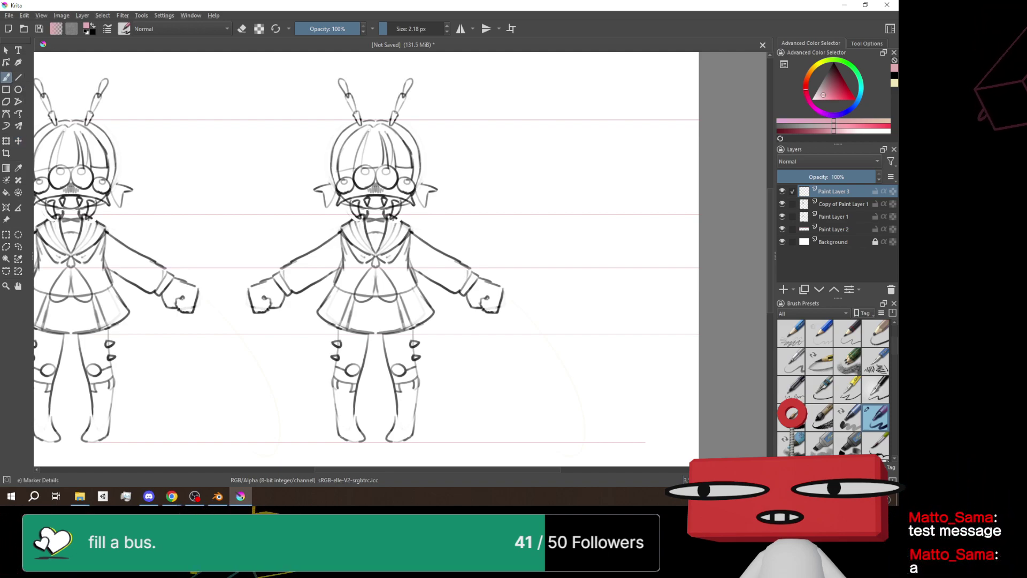
# Lower the opacity of Copy of Paint Layer 1 to 38% and choose black for drawing on Paint Layer 3
pyautogui.click(845, 204)
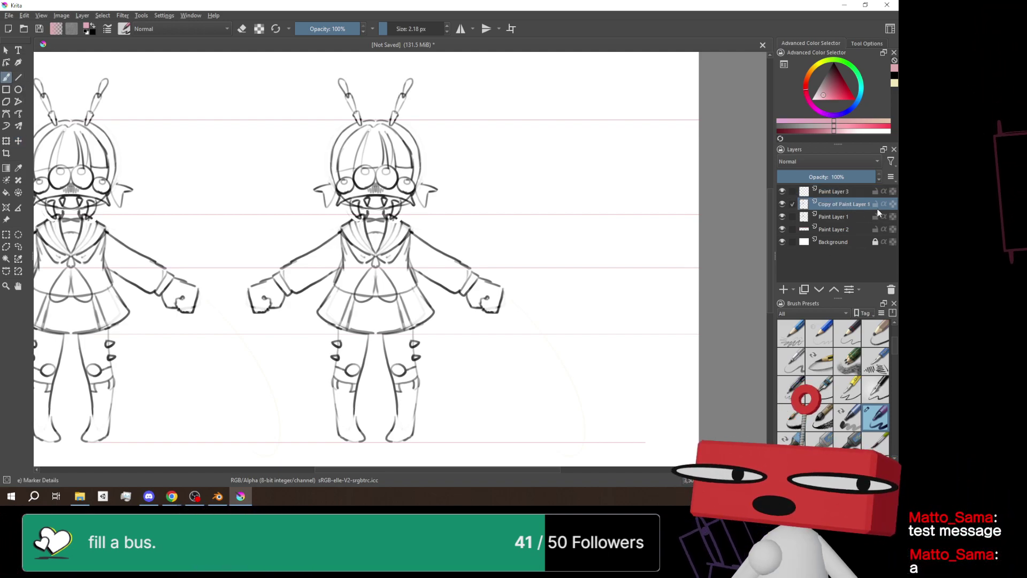
pyautogui.click(811, 177)
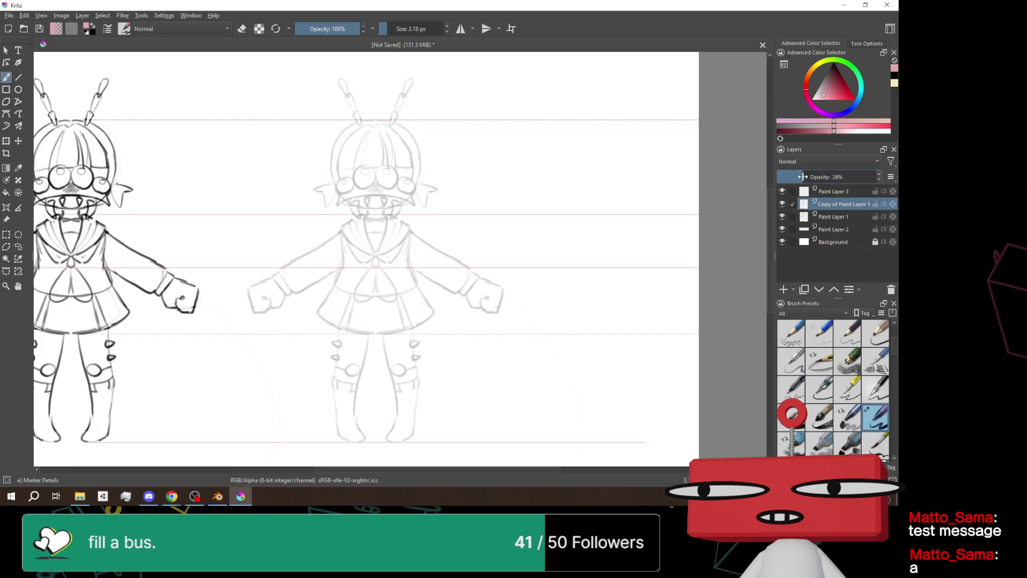
pyautogui.moveTo(810, 176); pyautogui.dragTo(813, 177)
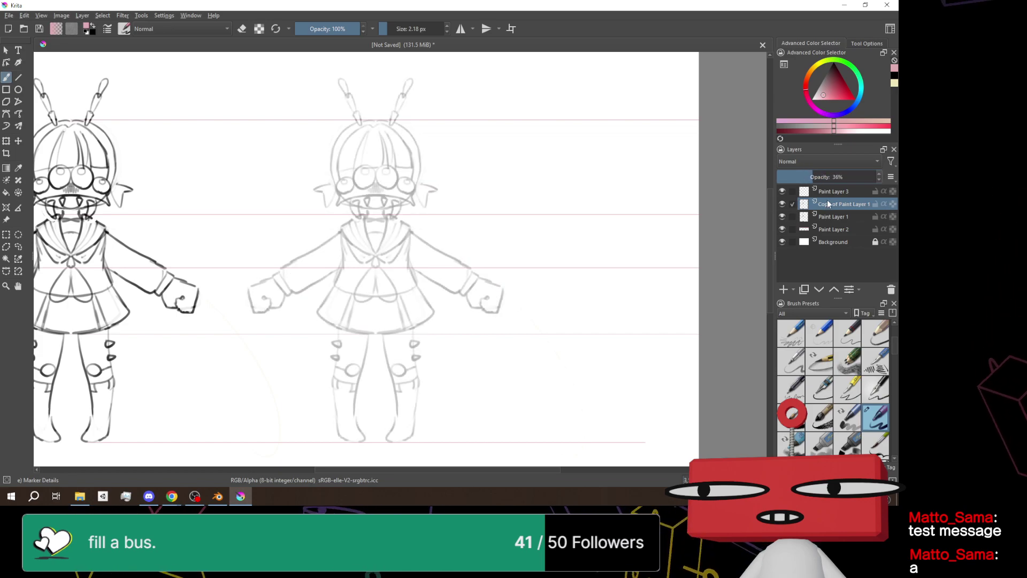
pyautogui.click(829, 191)
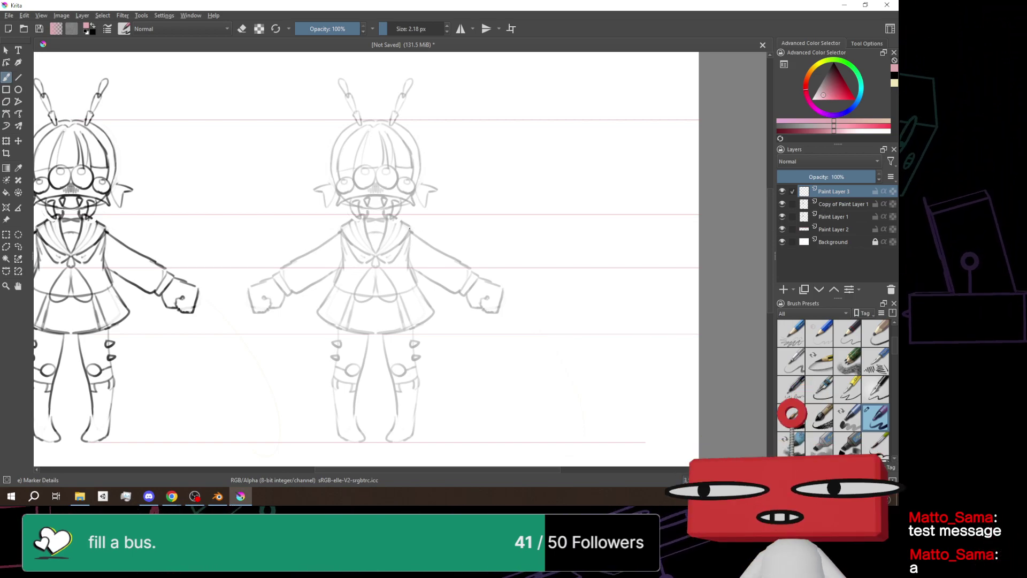
pyautogui.click(832, 66)
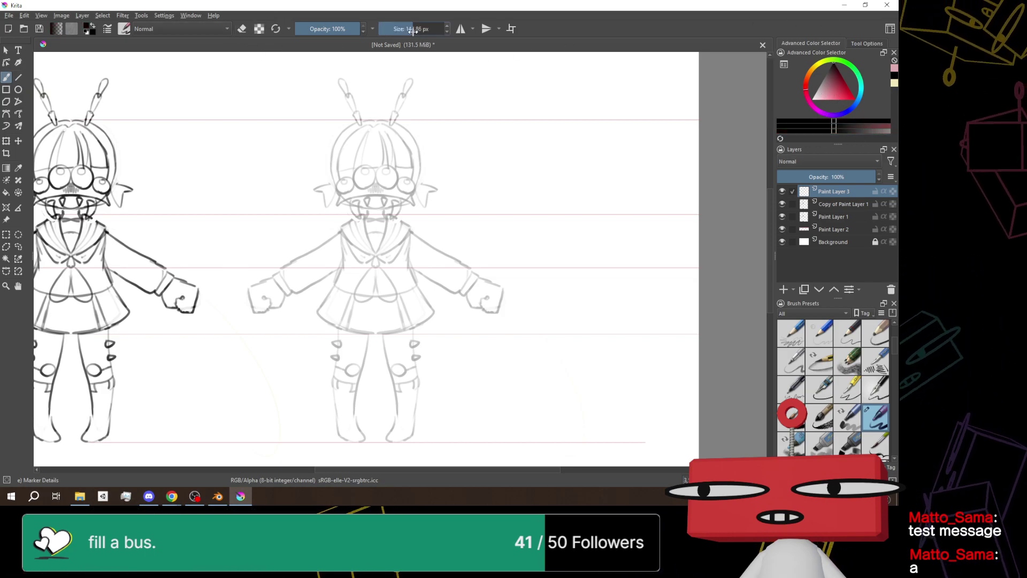
pyautogui.moveTo(391, 230); pyautogui.dragTo(387, 252)
pyautogui.hotkey('ctrl', 'z')
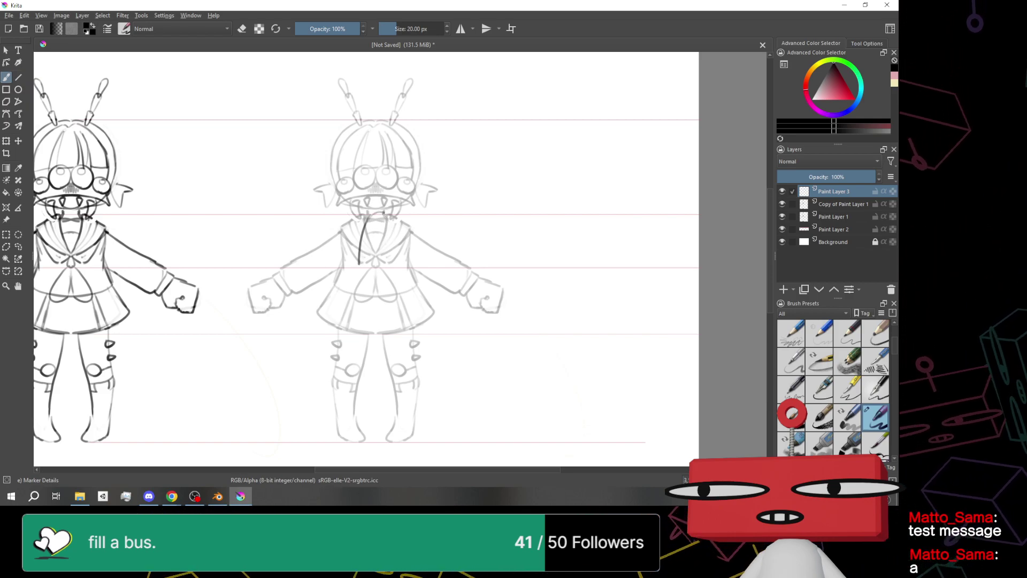
pyautogui.moveTo(394, 236); pyautogui.dragTo(385, 262)
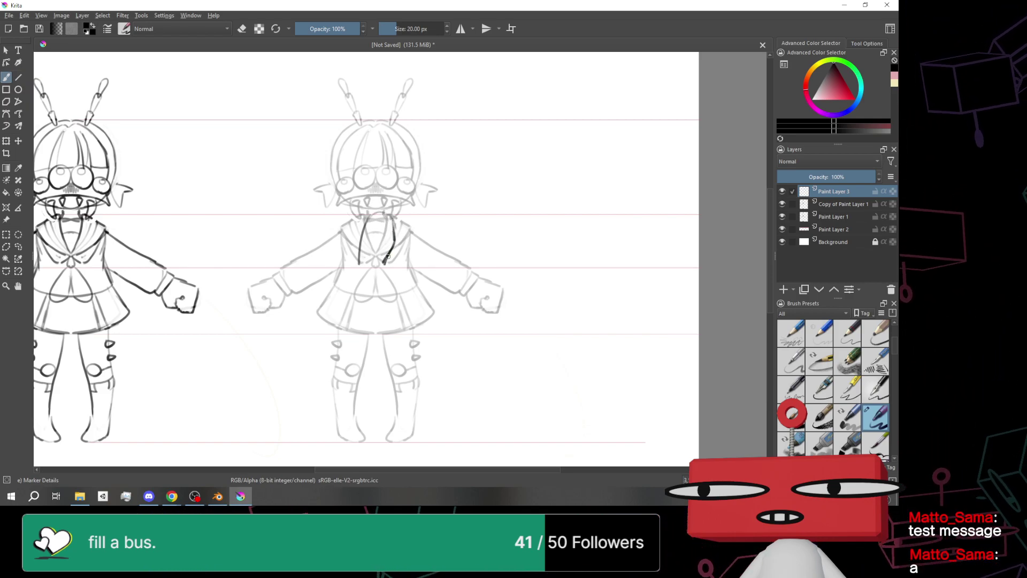
pyautogui.hotkey('ctrl', 'z')
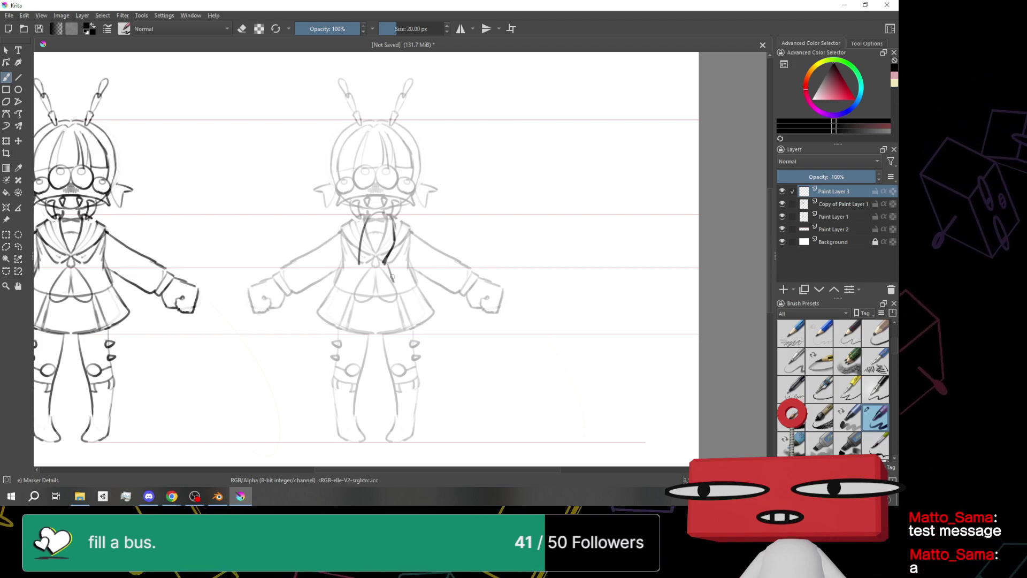
pyautogui.hotkey('ctrl', 'z')
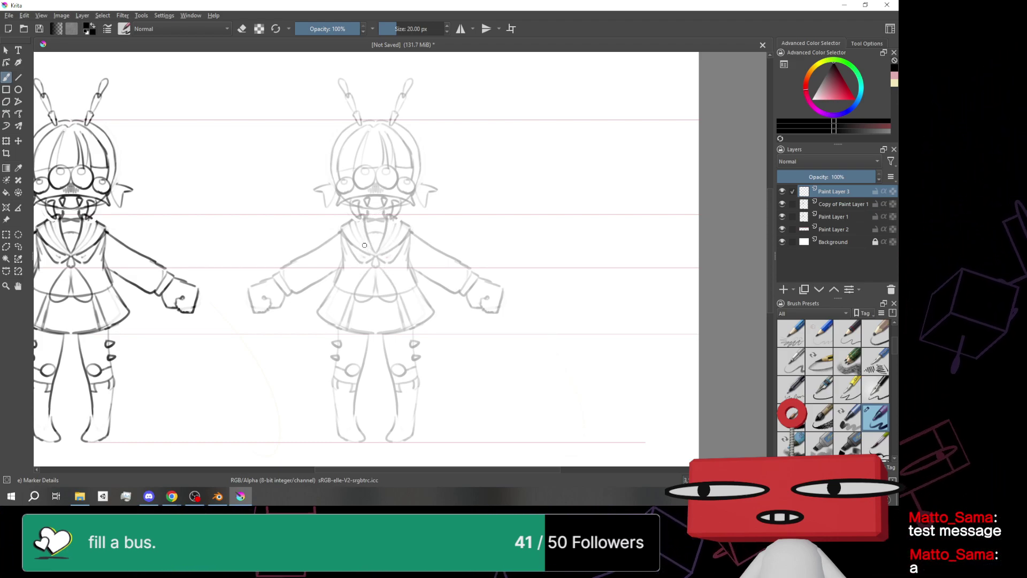
# Draw a shoulder circle on Paint Layer 3 with the 20 px brush and move it onto the middle of the faded figure's chest
pyautogui.moveTo(349, 254)
pyautogui.mouseDown()
pyautogui.moveTo(368, 222)
pyautogui.moveTo(391, 223)
pyautogui.moveTo(370, 222)
pyautogui.moveTo(389, 251)
pyautogui.mouseUp()
pyautogui.hotkey('ctrl', 'z')
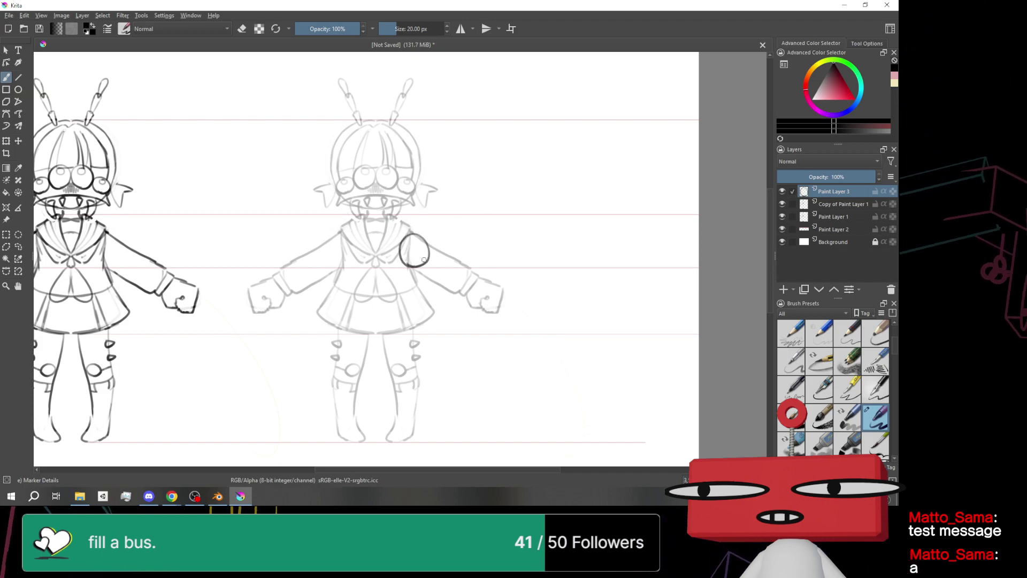
pyautogui.click(19, 142)
pyautogui.moveTo(424, 264); pyautogui.dragTo(385, 262)
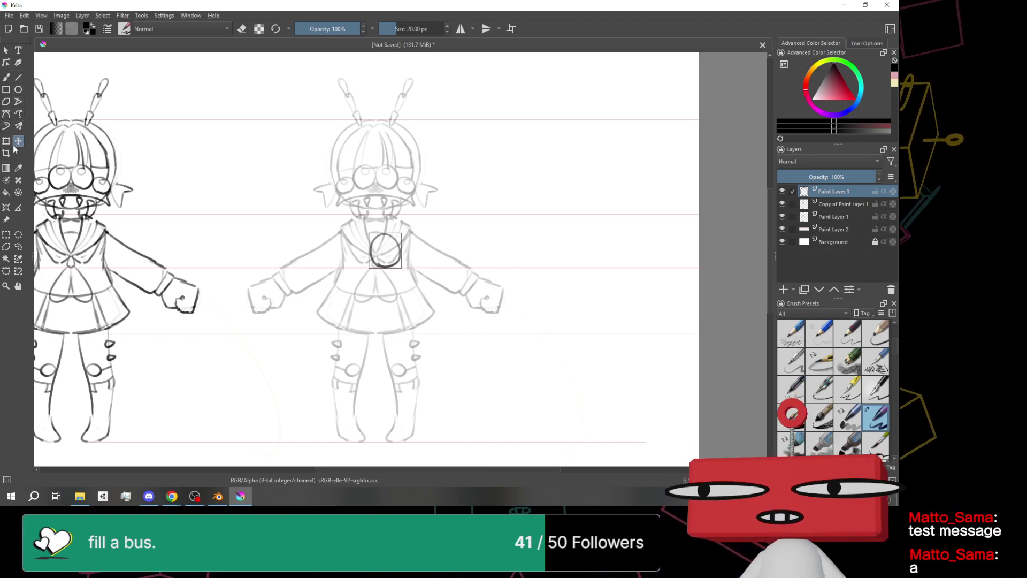
# Sketch the torso outline around the shoulder circle, from the neck past the waist guide to a closed rounded bottom on the skirt
pyautogui.click(18, 234)
pyautogui.click(7, 79)
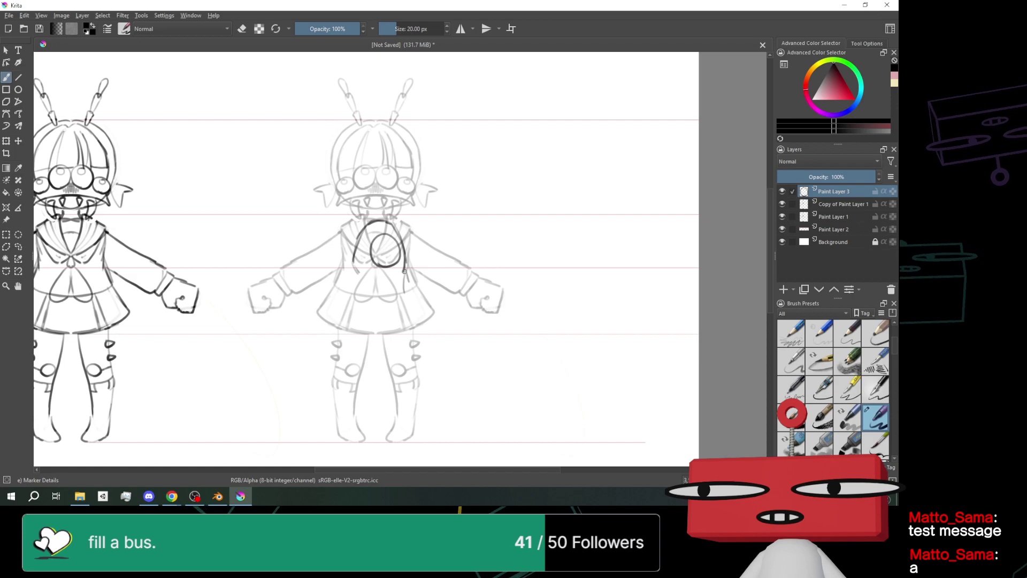
pyautogui.moveTo(406, 276); pyautogui.dragTo(409, 319)
pyautogui.hotkey('ctrl', 'z')
pyautogui.moveTo(358, 272); pyautogui.dragTo(354, 297)
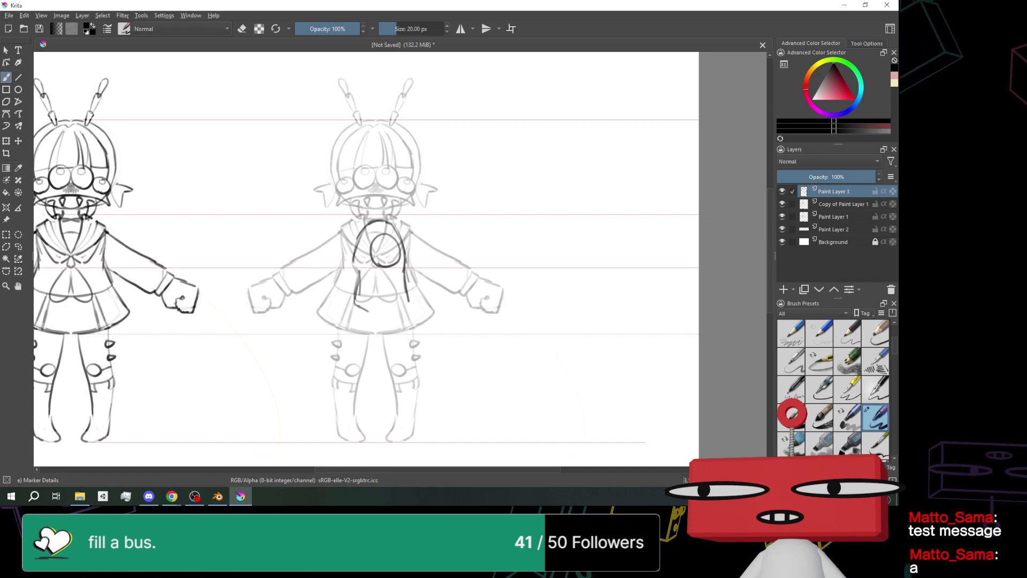
pyautogui.moveTo(355, 301); pyautogui.dragTo(407, 304)
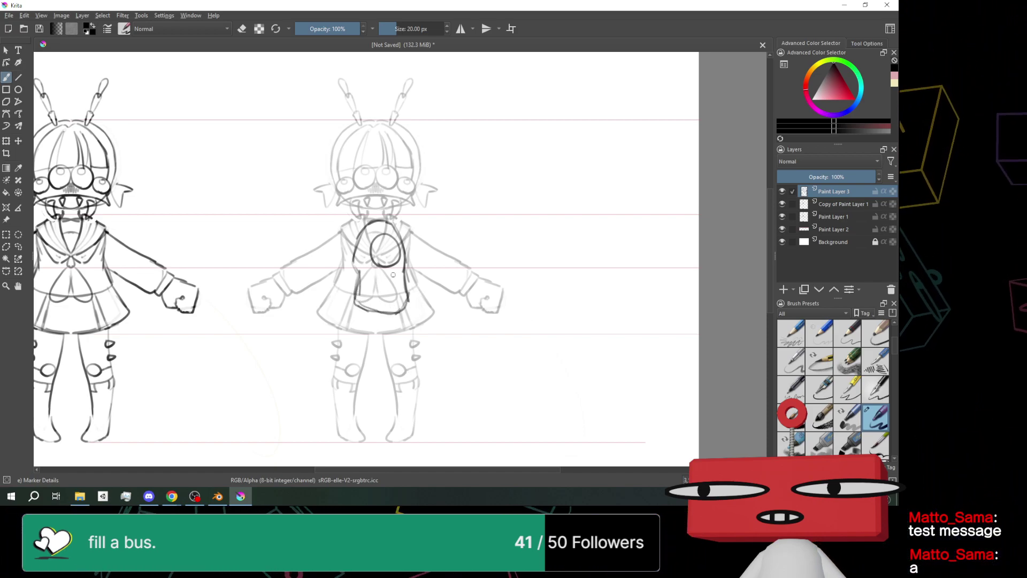
pyautogui.moveTo(357, 271)
pyautogui.mouseDown()
pyautogui.moveTo(344, 293)
pyautogui.moveTo(417, 286)
pyautogui.mouseUp()
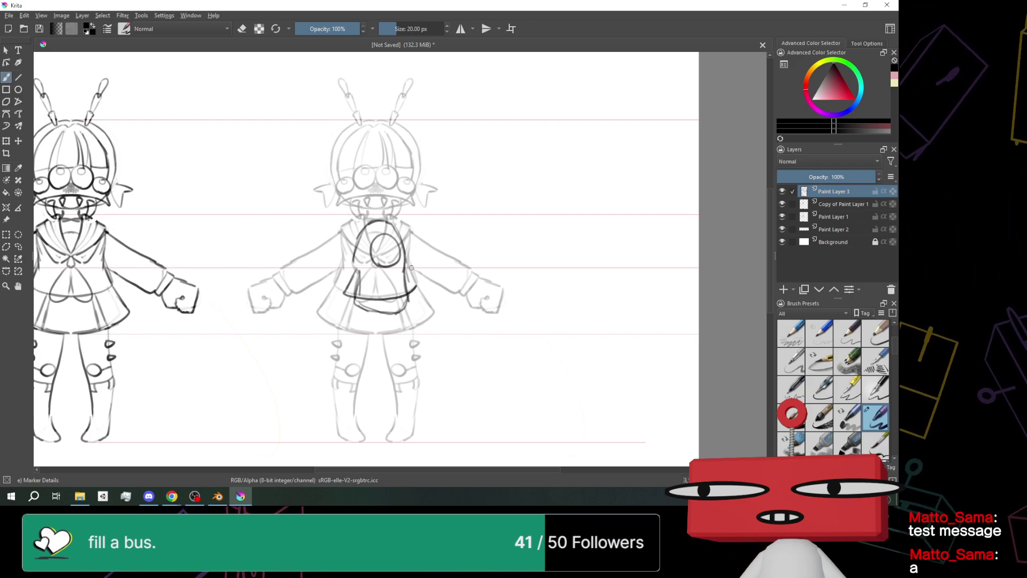
pyautogui.hotkey('ctrl', 'z')
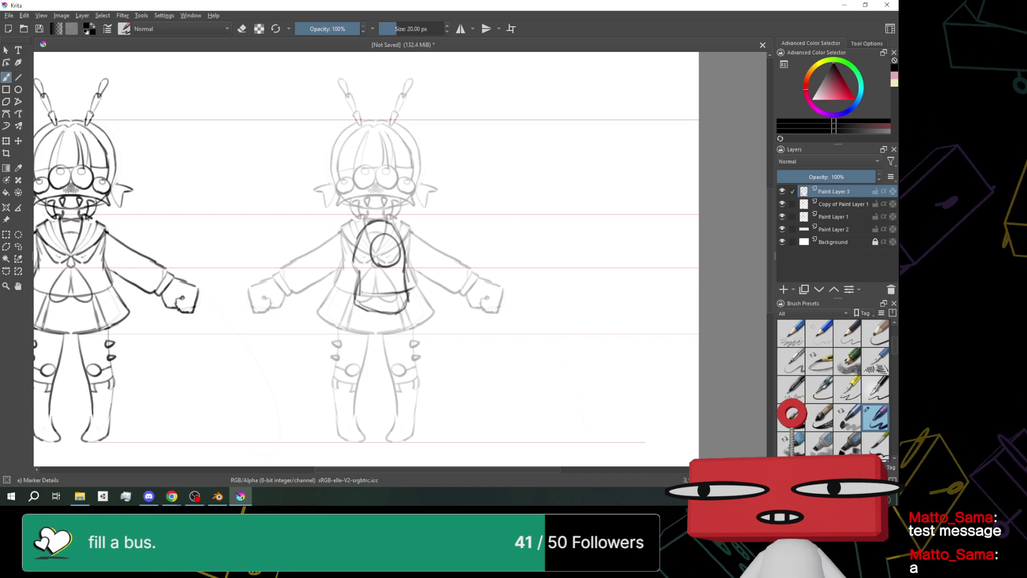
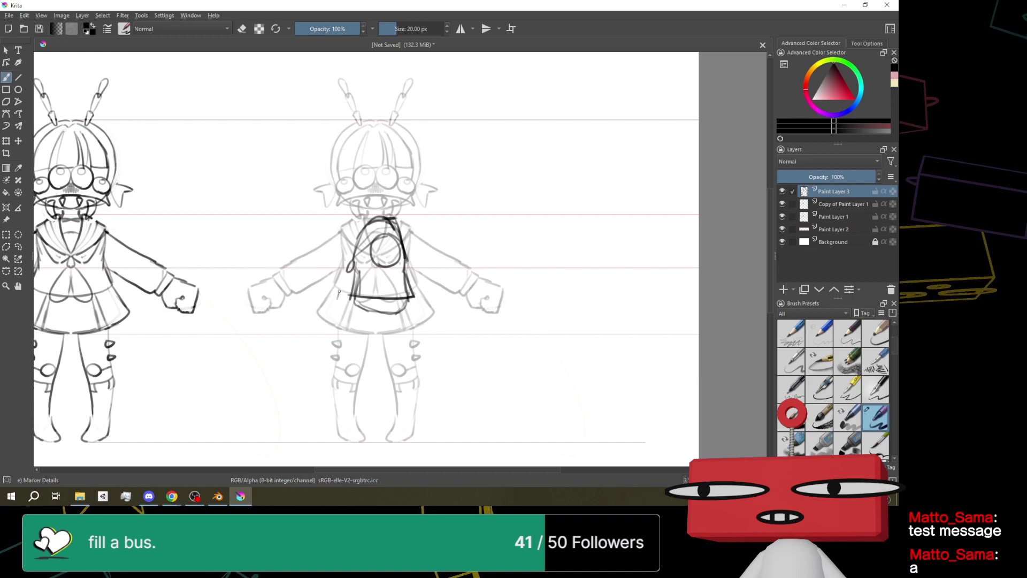
# Sketch the flared skirt from the torso's bottom edge down to the hem guide and erase the rounded hip line inside it
pyautogui.moveTo(348, 297); pyautogui.dragTo(337, 296)
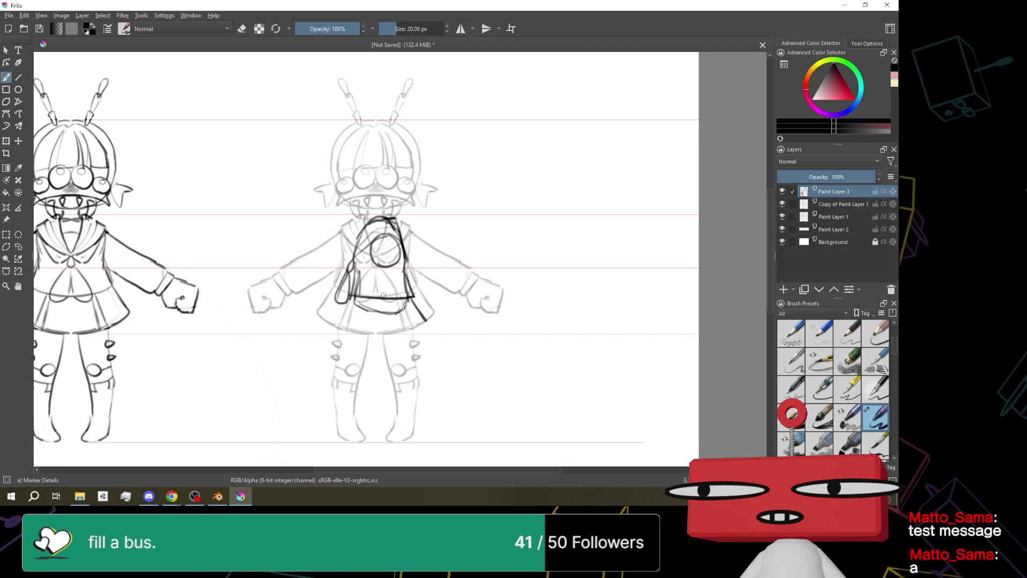
pyautogui.moveTo(410, 298); pyautogui.dragTo(426, 321)
pyautogui.moveTo(352, 299); pyautogui.dragTo(339, 323)
pyautogui.moveTo(425, 320); pyautogui.dragTo(401, 332)
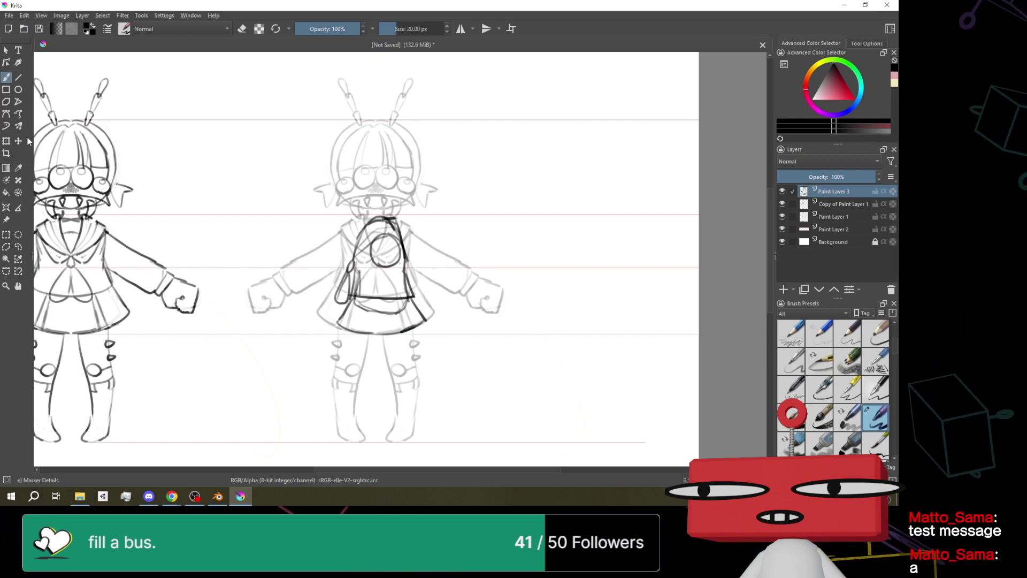
pyautogui.click(244, 27)
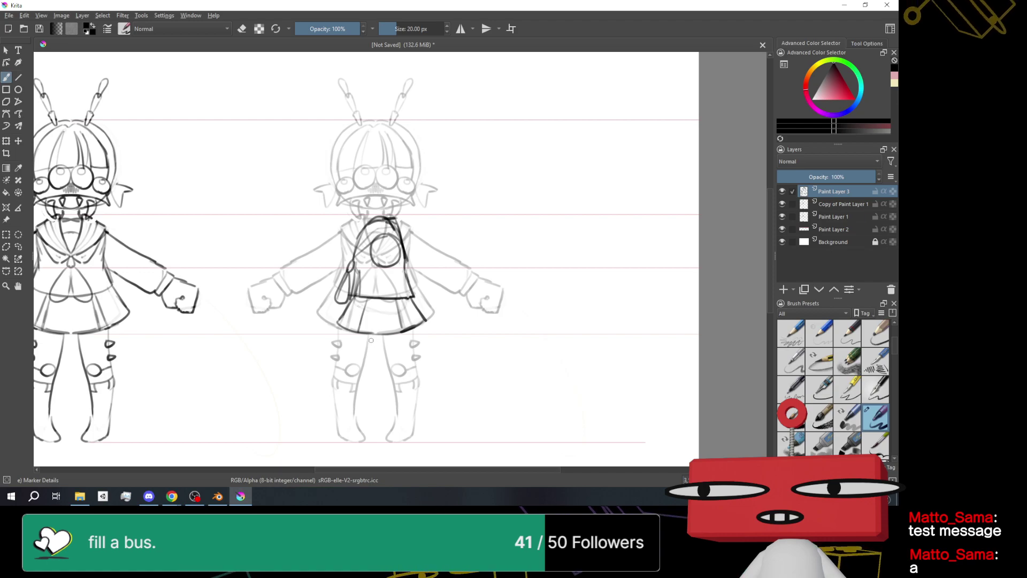
# Sketch a single curved leg from the middle of the skirt hem to a pointed foot on the ground guide, cleaning up the foot outline
pyautogui.hotkey('ctrl', 'z')
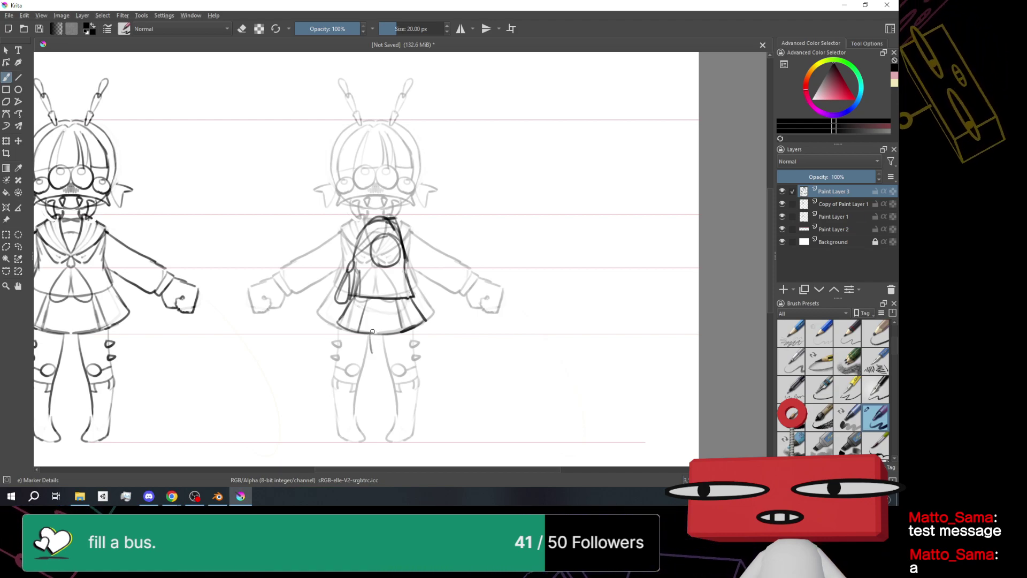
pyautogui.moveTo(367, 336)
pyautogui.mouseDown()
pyautogui.moveTo(381, 397)
pyautogui.moveTo(367, 433)
pyautogui.mouseUp()
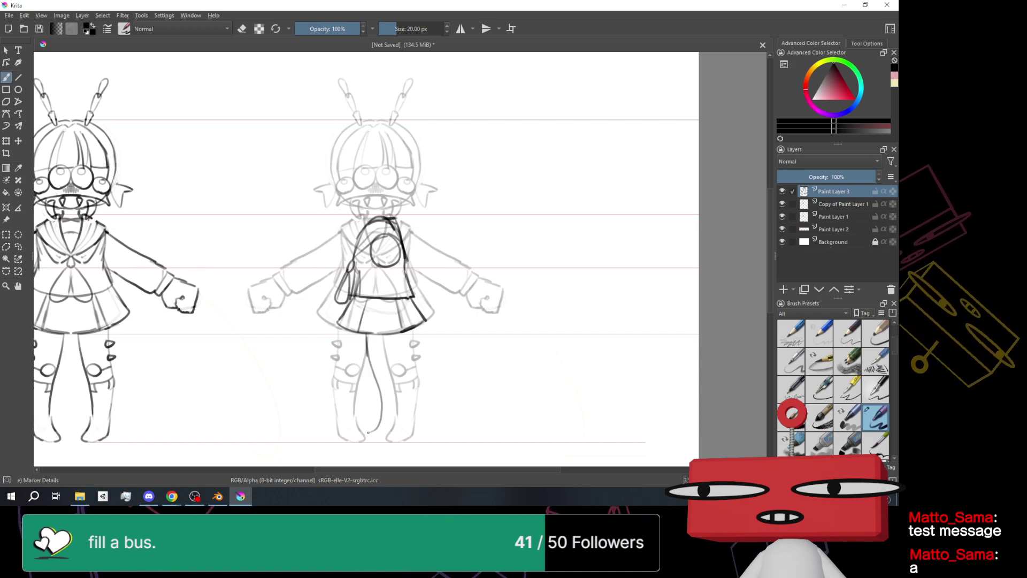
pyautogui.hotkey('ctrl', 'z')
pyautogui.moveTo(367, 335)
pyautogui.mouseDown()
pyautogui.moveTo(373, 396)
pyautogui.moveTo(361, 439)
pyautogui.mouseUp()
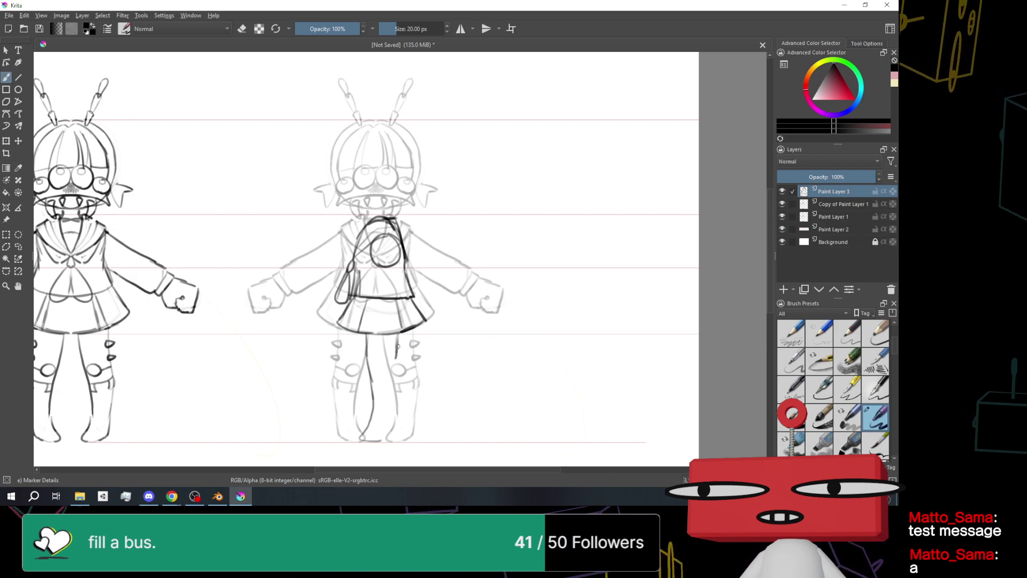
pyautogui.moveTo(397, 334); pyautogui.dragTo(397, 403)
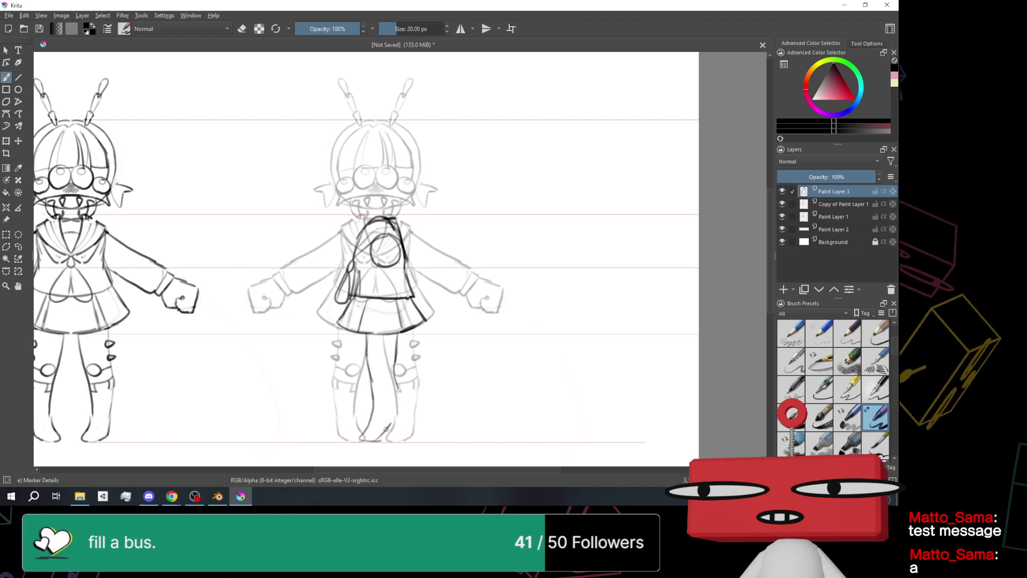
pyautogui.moveTo(366, 427)
pyautogui.mouseDown()
pyautogui.moveTo(359, 442)
pyautogui.moveTo(385, 433)
pyautogui.mouseUp()
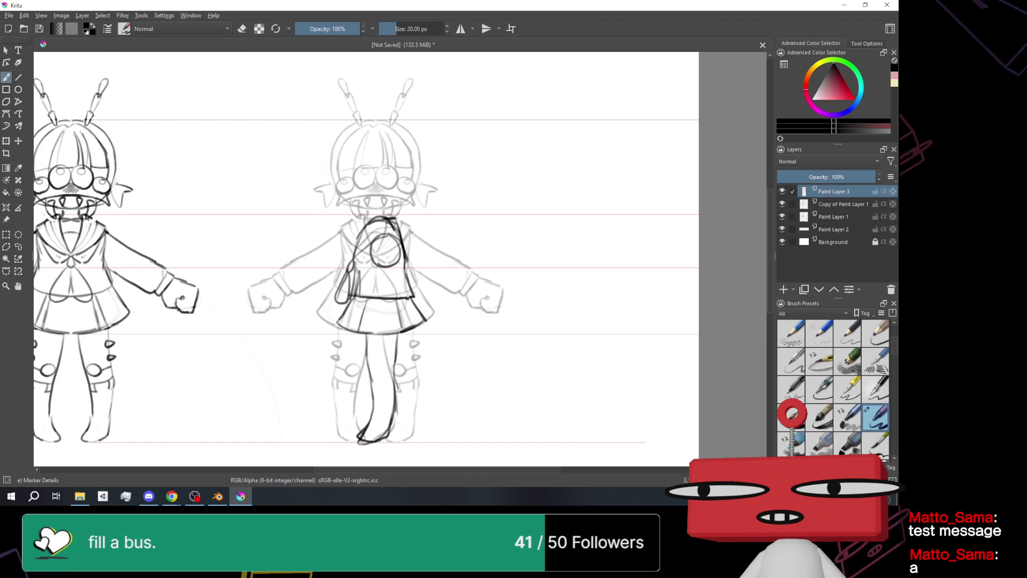
pyautogui.click(241, 29)
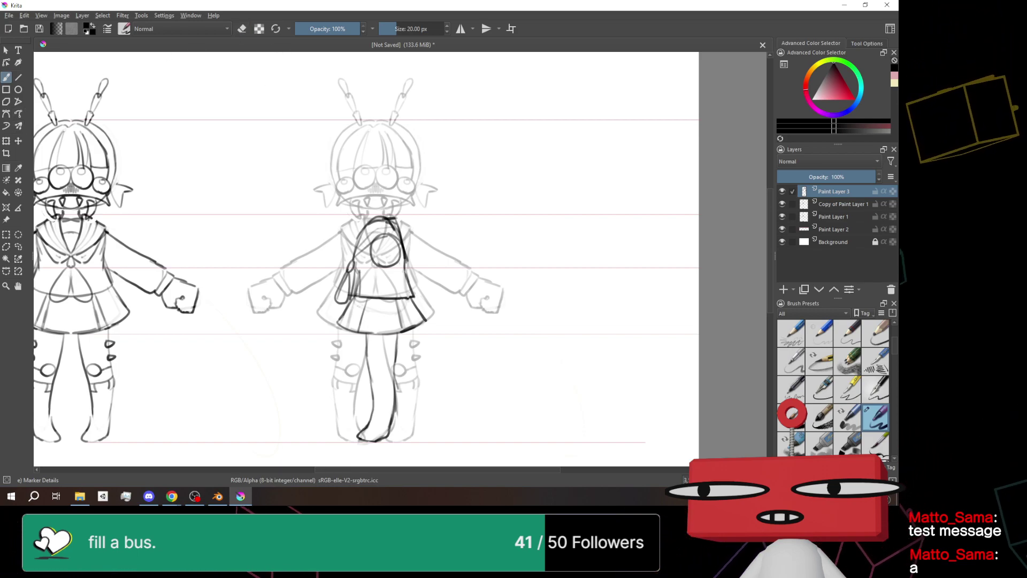
# Add a knee bump, a boot-top line and two round studs to the leg, and redraw the toe extending further forward
pyautogui.moveTo(368, 368); pyautogui.dragTo(371, 381)
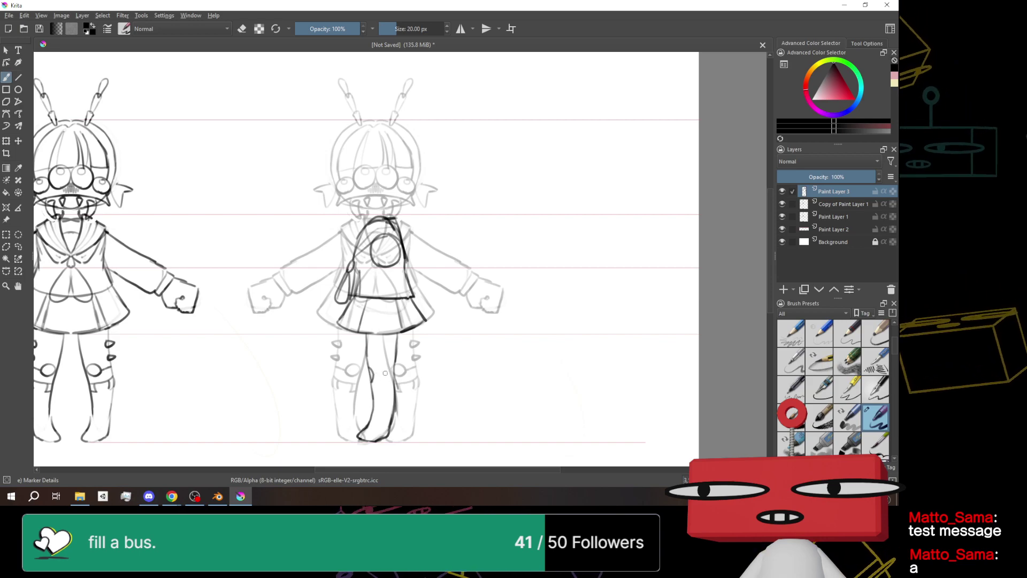
pyautogui.hotkey('ctrl', 'z')
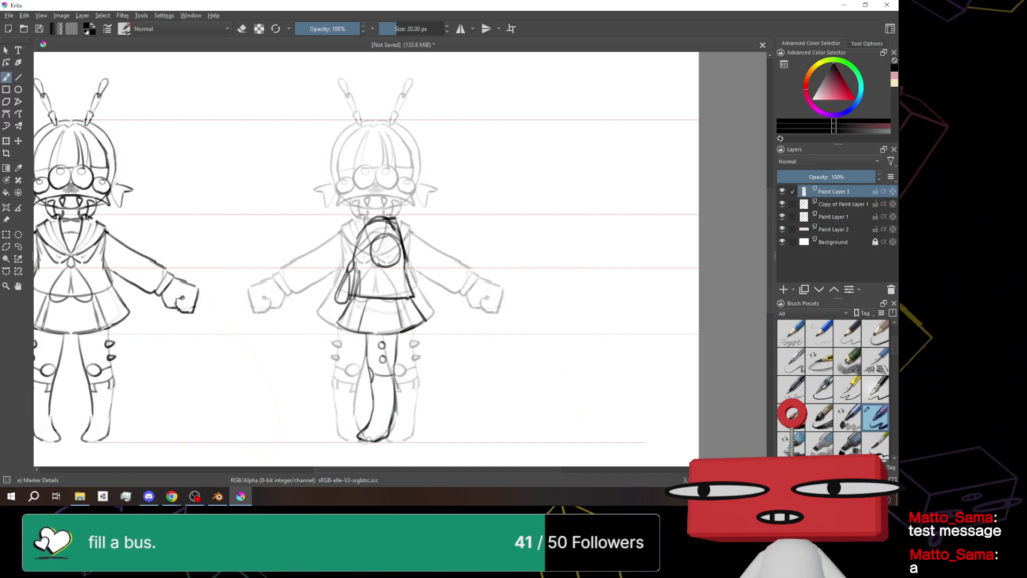
pyautogui.click(241, 31)
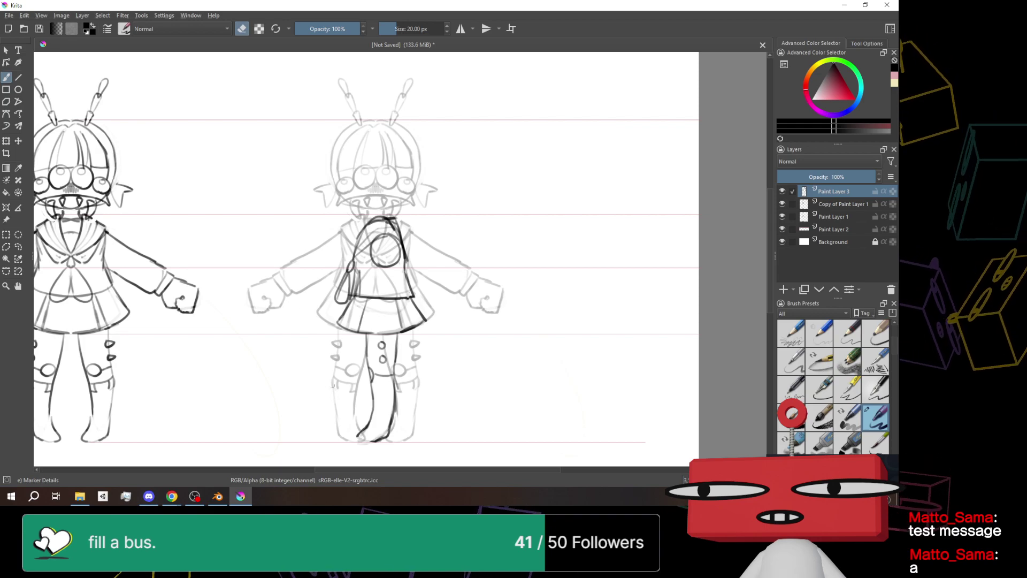
pyautogui.press('e')
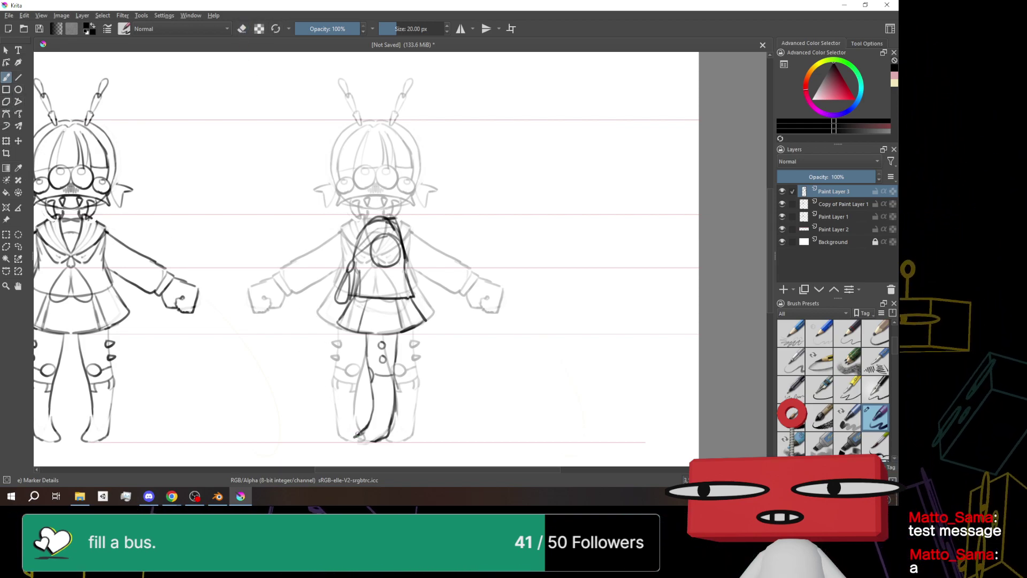
pyautogui.moveTo(368, 428); pyautogui.dragTo(353, 438)
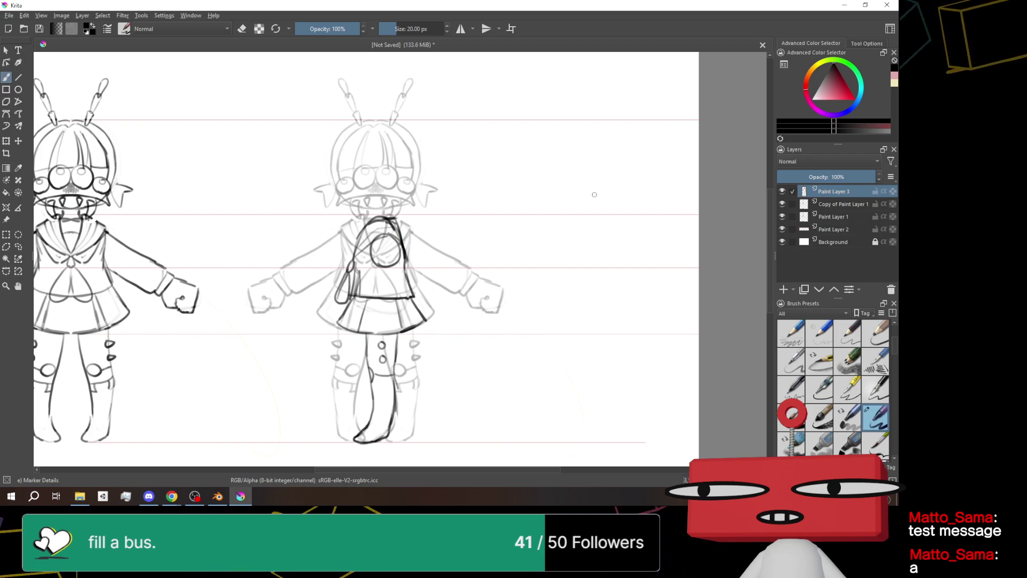
pyautogui.scroll(2, 594, 194)
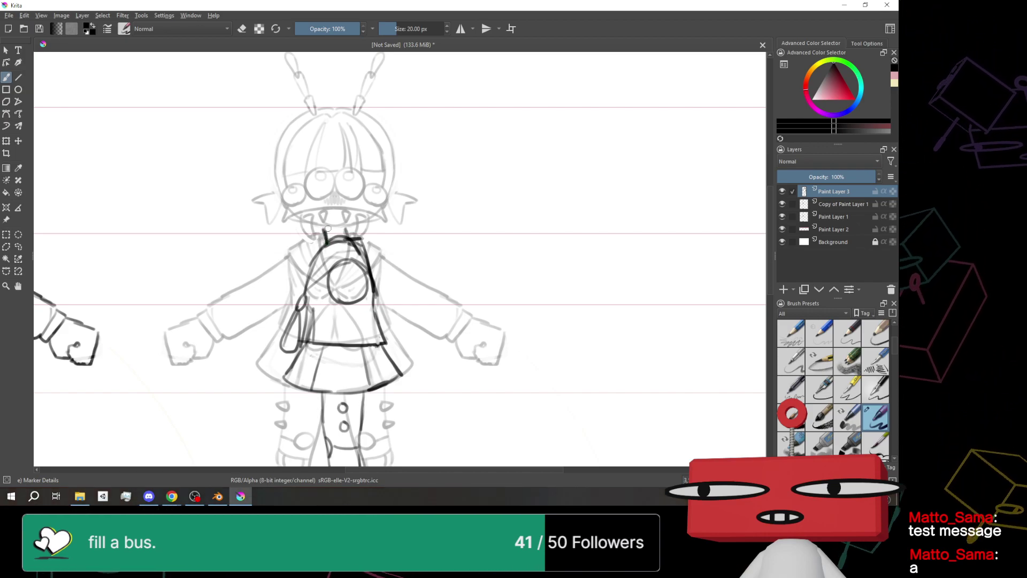
pyautogui.moveTo(331, 229)
pyautogui.mouseDown()
pyautogui.moveTo(302, 223)
pyautogui.moveTo(321, 228)
pyautogui.mouseUp()
pyautogui.hotkey('ctrl', 'z')
pyautogui.hotkey('ctrl', 'z')
pyautogui.moveTo(332, 108); pyautogui.dragTo(285, 156)
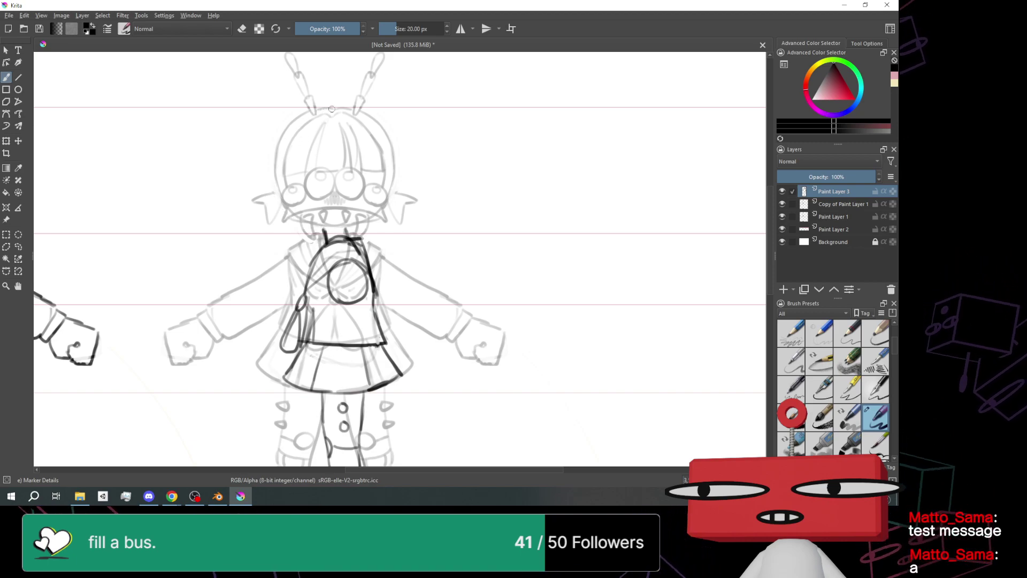
pyautogui.hotkey('ctrl', 'z')
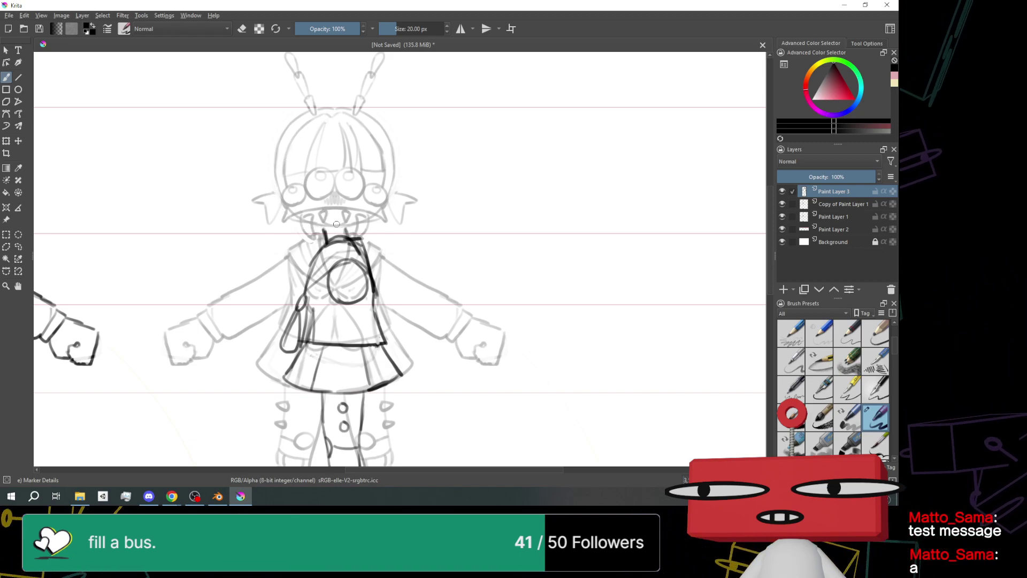
pyautogui.moveTo(335, 228)
pyautogui.mouseDown()
pyautogui.moveTo(279, 195)
pyautogui.moveTo(318, 111)
pyautogui.mouseUp()
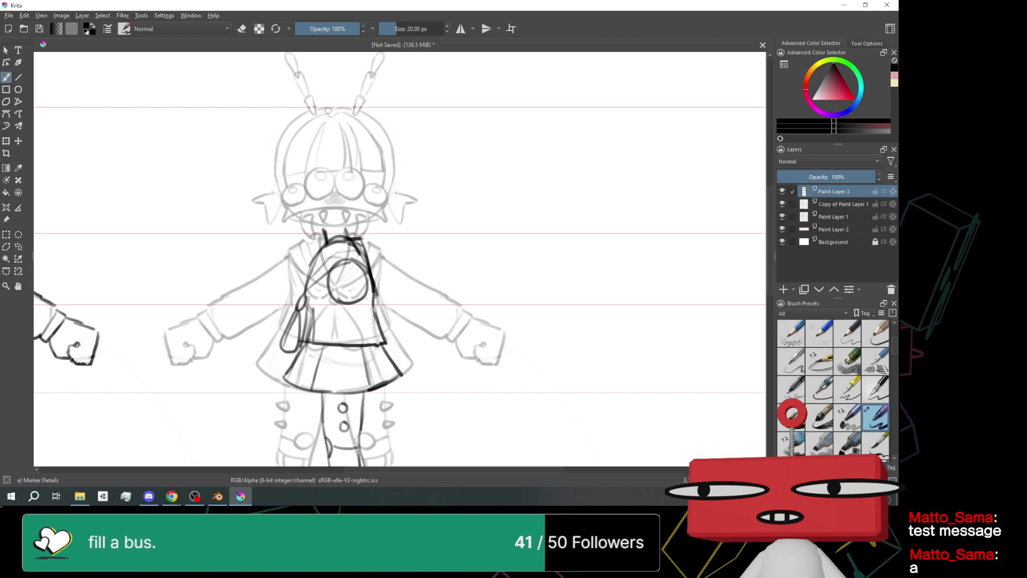
pyautogui.hotkey('ctrl', 'z')
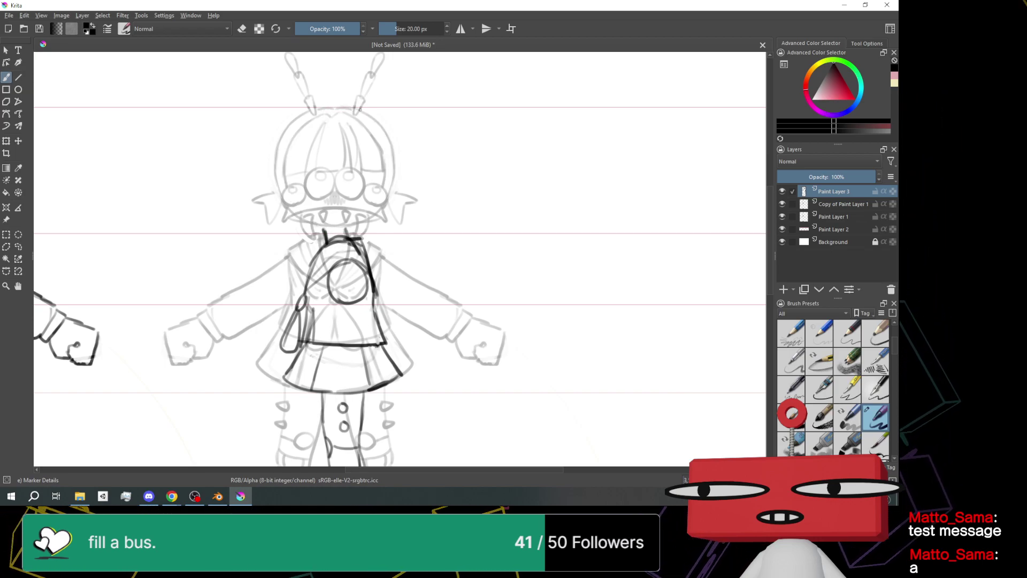
pyautogui.hotkey('ctrl', 'z')
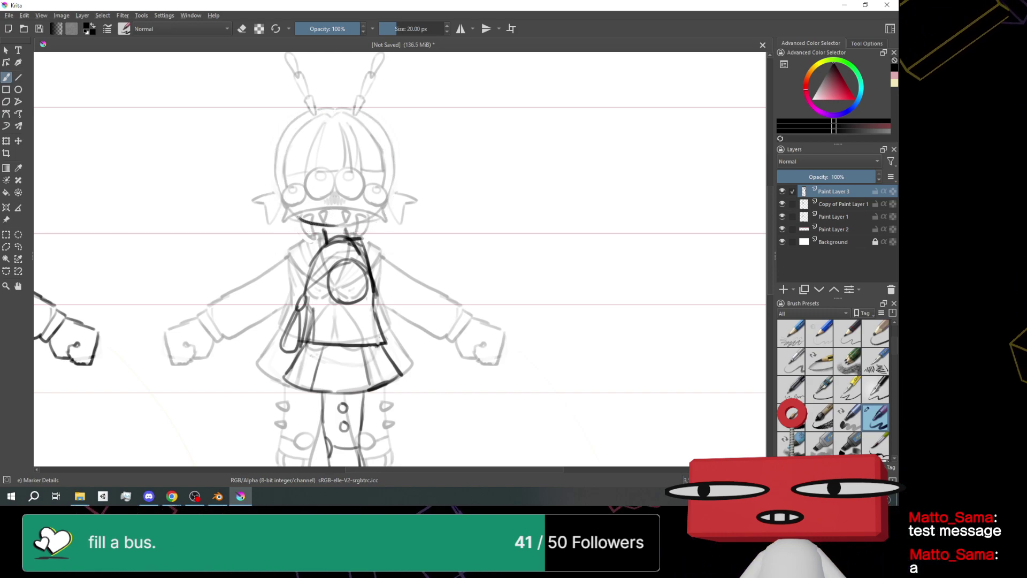
pyautogui.hotkey('ctrl', 'z')
pyautogui.moveTo(332, 226)
pyautogui.mouseDown()
pyautogui.moveTo(275, 188)
pyautogui.moveTo(343, 106)
pyautogui.moveTo(335, 224)
pyautogui.mouseUp()
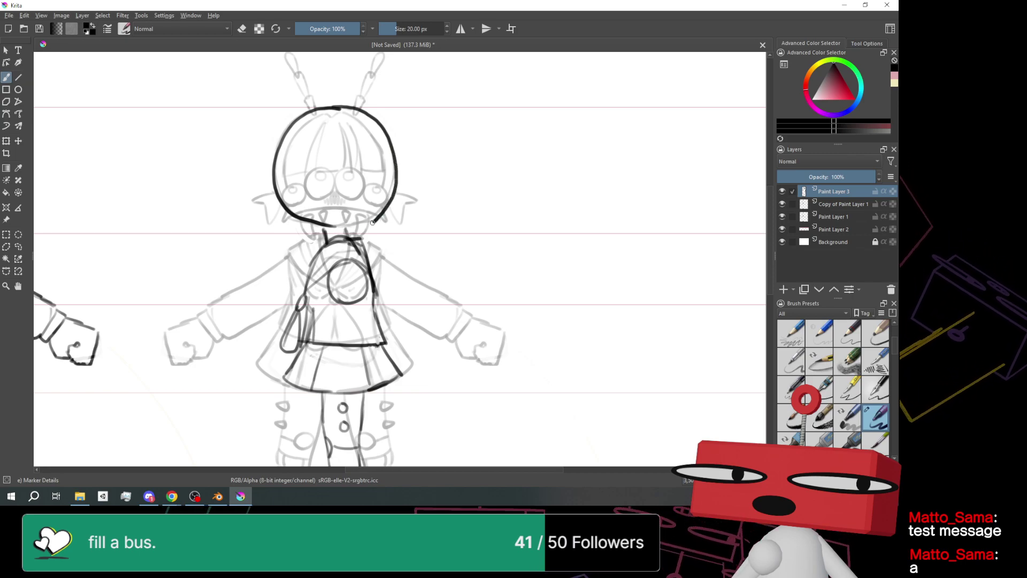
pyautogui.hotkey('ctrl', 'z')
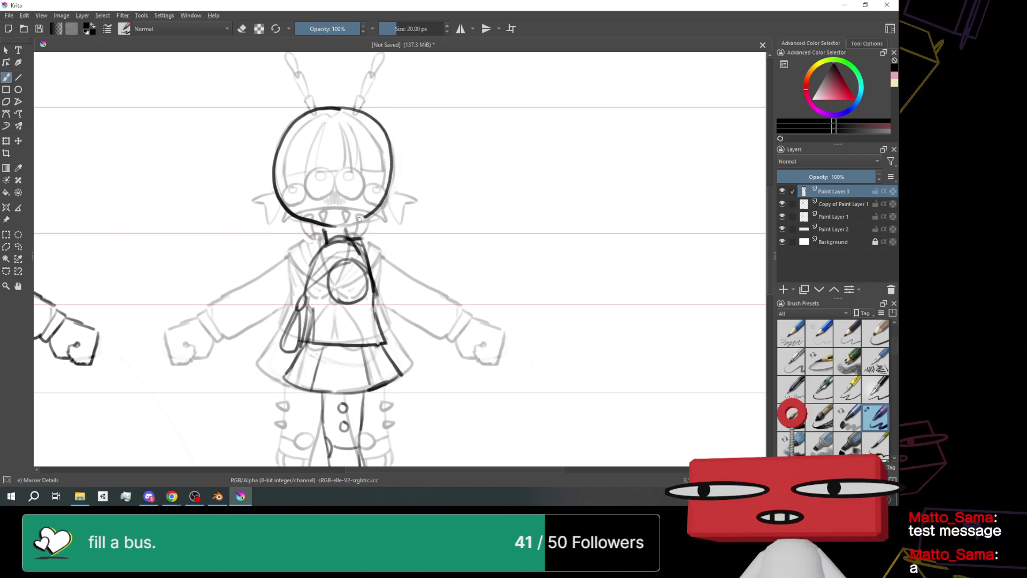
pyautogui.moveTo(348, 105)
pyautogui.mouseDown()
pyautogui.moveTo(380, 123)
pyautogui.moveTo(394, 154)
pyautogui.mouseUp()
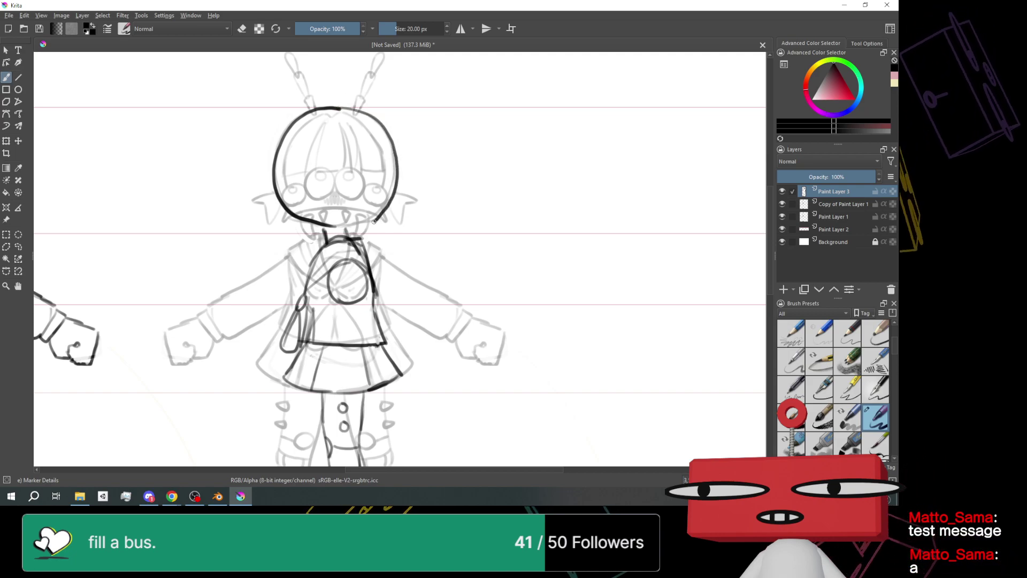
pyautogui.hotkey('ctrl', 'z')
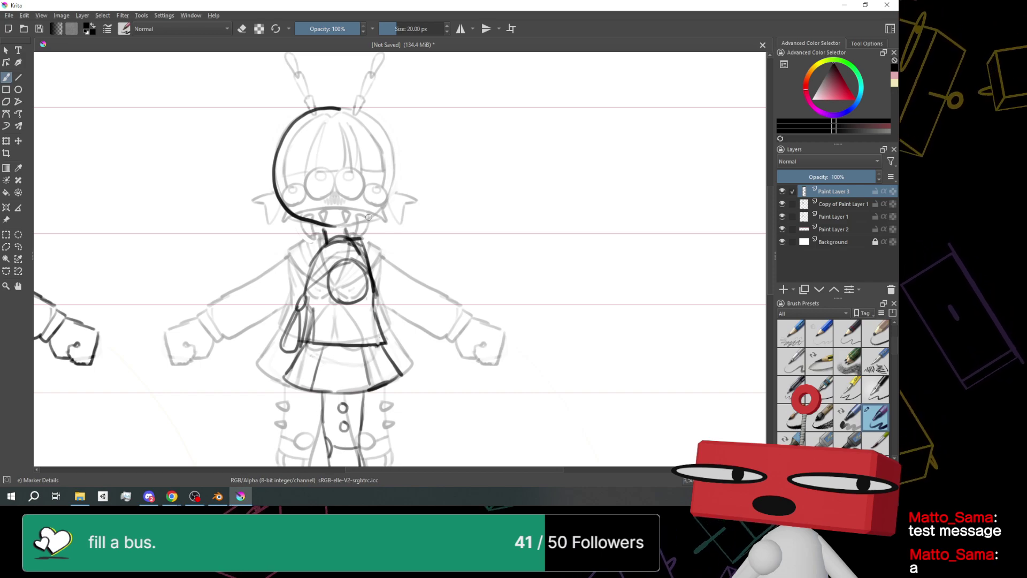
pyautogui.hotkey('ctrl', 'z')
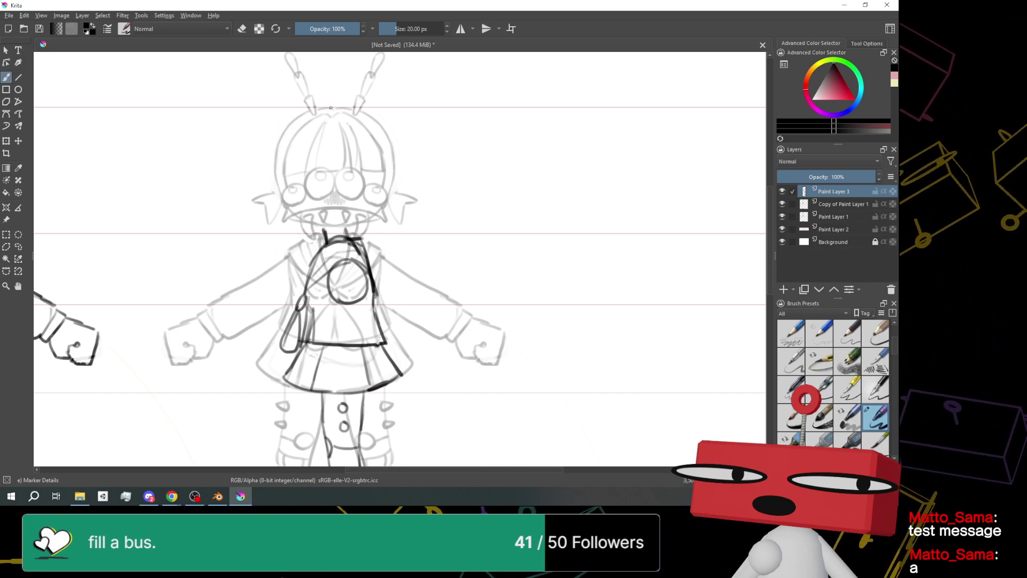
pyautogui.moveTo(331, 108); pyautogui.dragTo(362, 110)
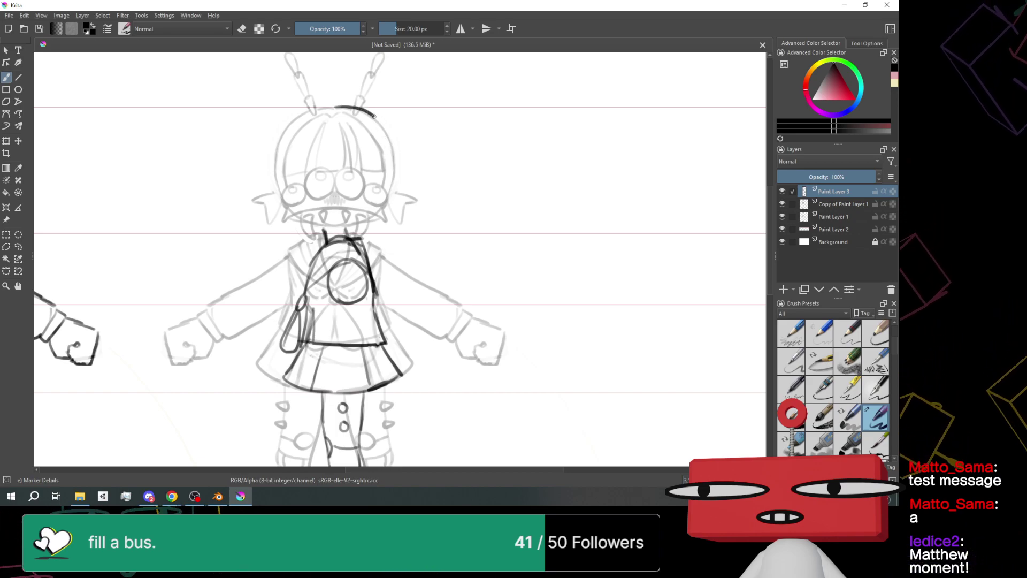
pyautogui.hotkey('ctrl', 'z')
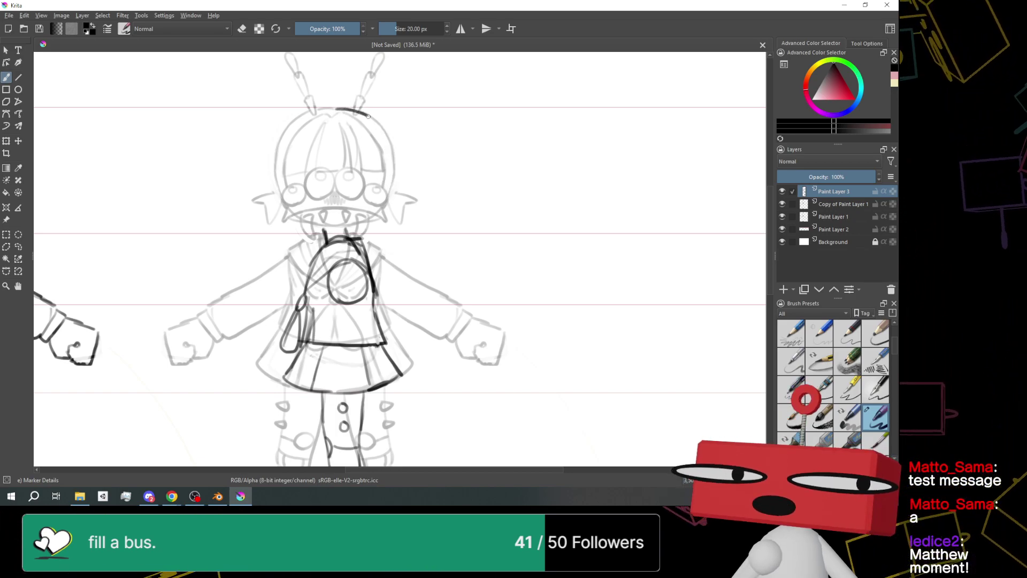
pyautogui.moveTo(394, 155); pyautogui.dragTo(382, 202)
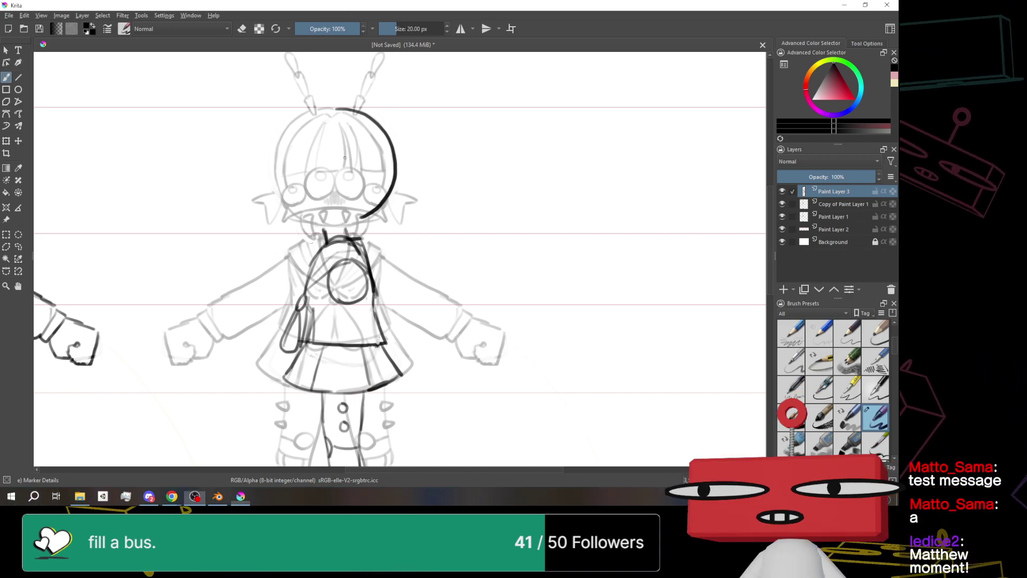
pyautogui.moveTo(333, 110); pyautogui.dragTo(358, 114)
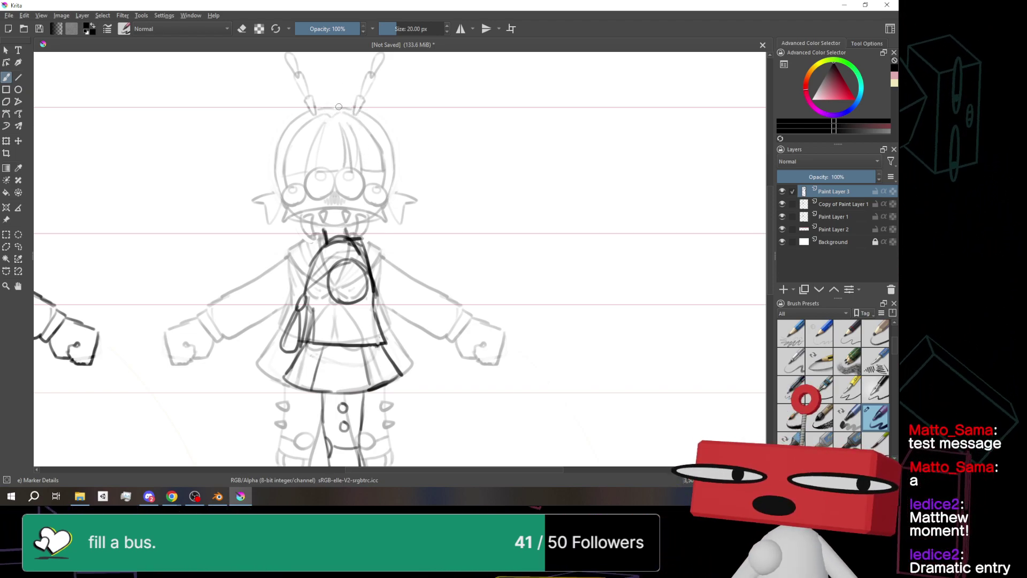
pyautogui.moveTo(331, 107); pyautogui.dragTo(374, 121)
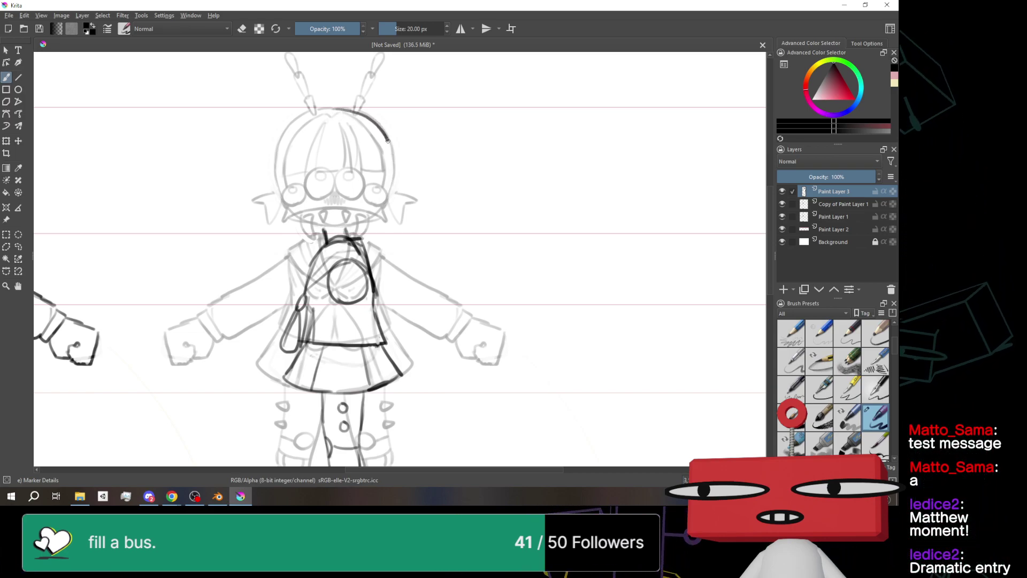
pyautogui.hotkey('ctrl', 'z')
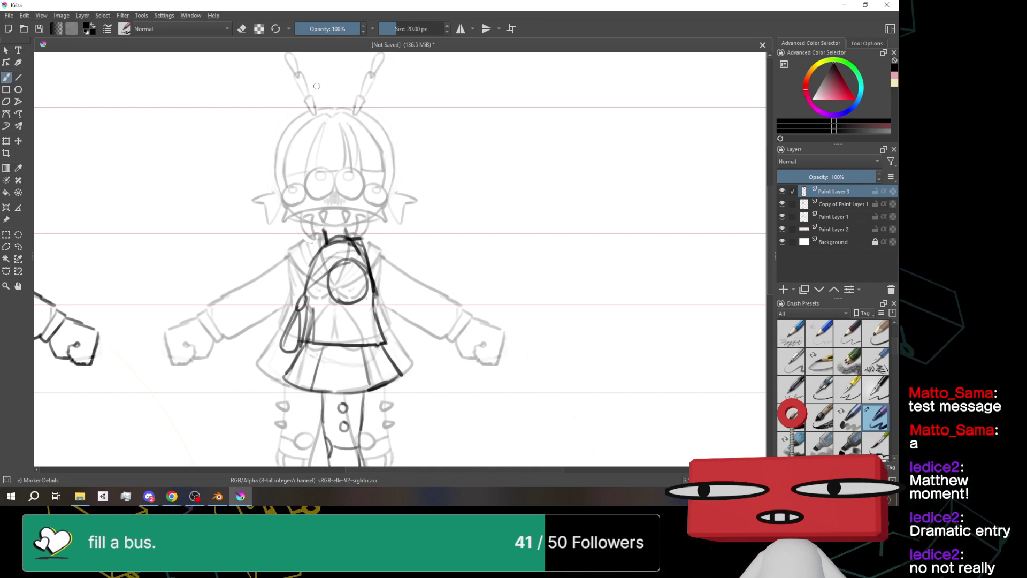
pyautogui.hotkey('ctrl', 'z')
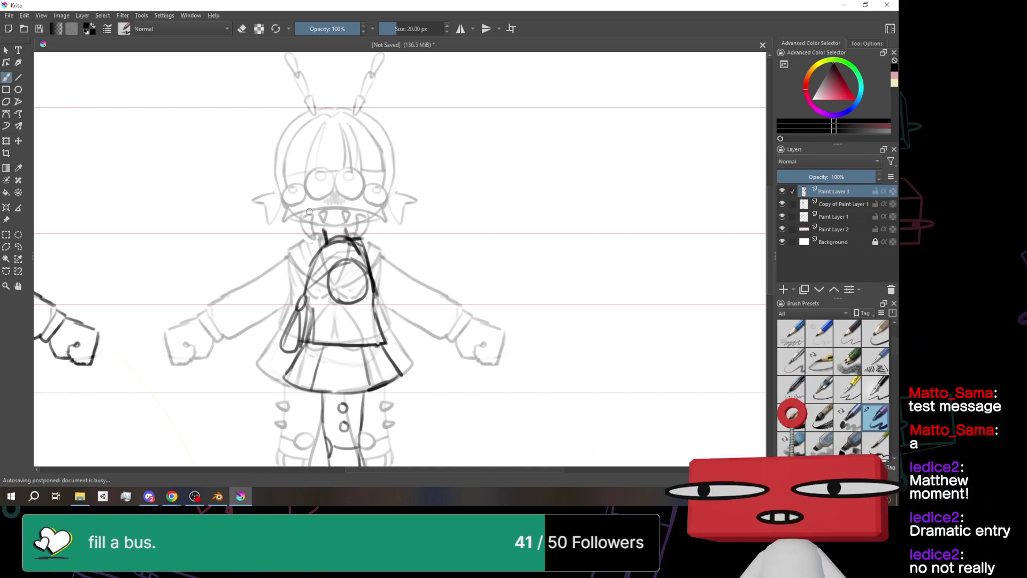
# Sketch the round head outline over the faded head, from the top guide down to just above the neck guide, and tidy its bottom edge
pyautogui.moveTo(284, 133); pyautogui.dragTo(322, 106)
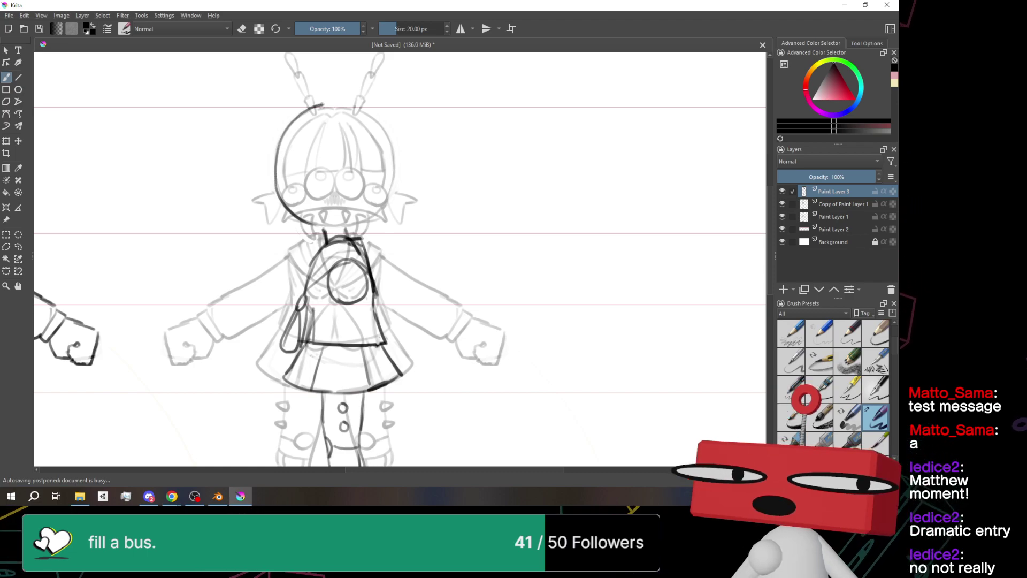
pyautogui.hotkey('ctrl', 'z')
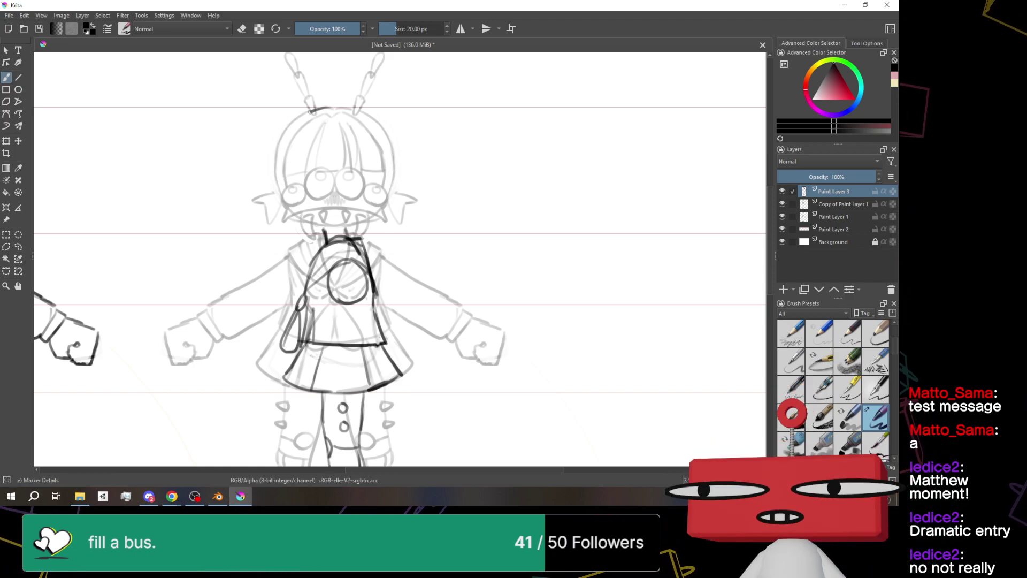
pyautogui.moveTo(292, 208); pyautogui.dragTo(337, 230)
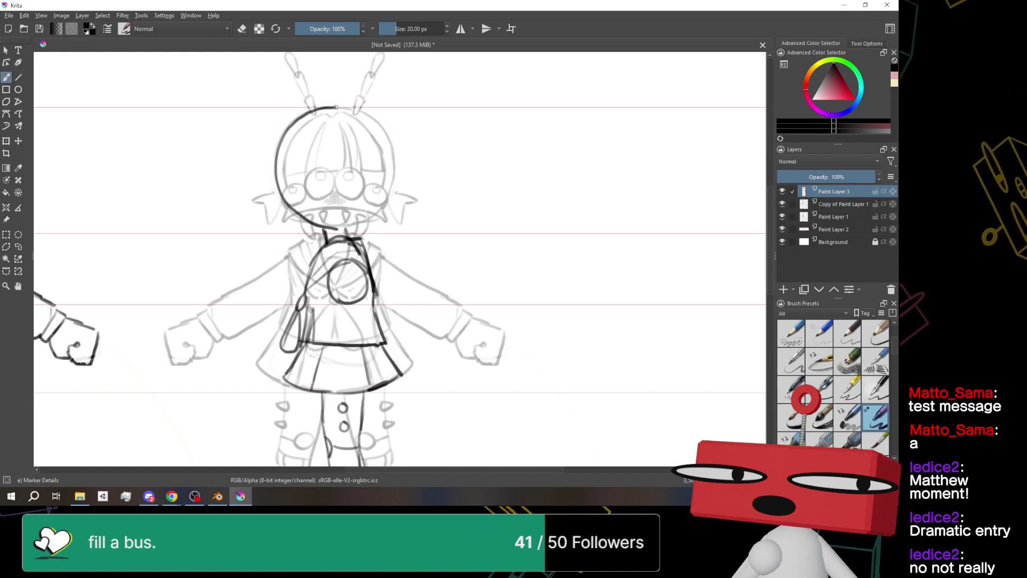
pyautogui.moveTo(326, 108); pyautogui.dragTo(393, 151)
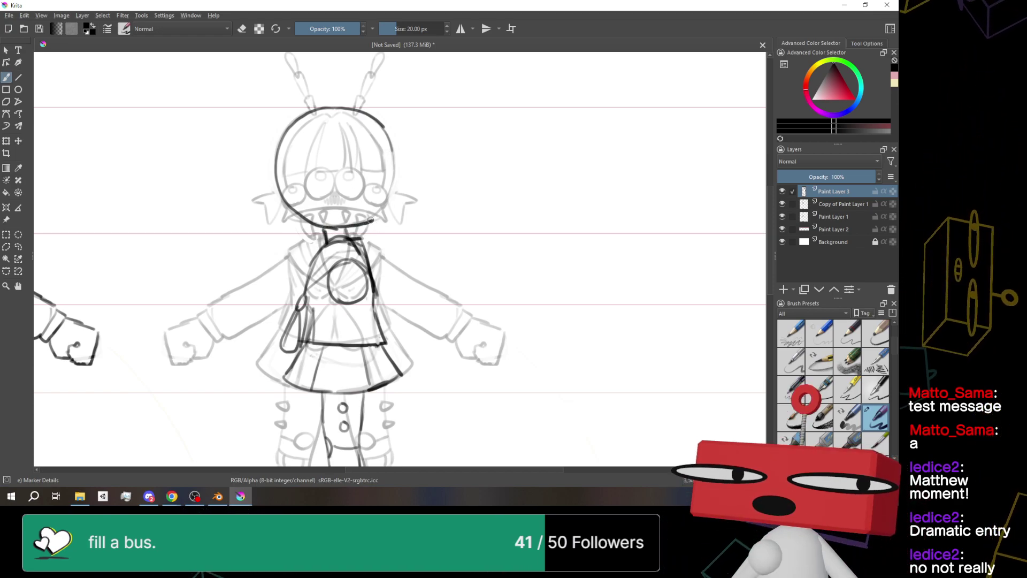
pyautogui.moveTo(384, 127)
pyautogui.mouseDown()
pyautogui.moveTo(393, 145)
pyautogui.moveTo(378, 213)
pyautogui.mouseUp()
pyautogui.hotkey('ctrl', 'z')
pyautogui.hotkey('ctrl', 'z')
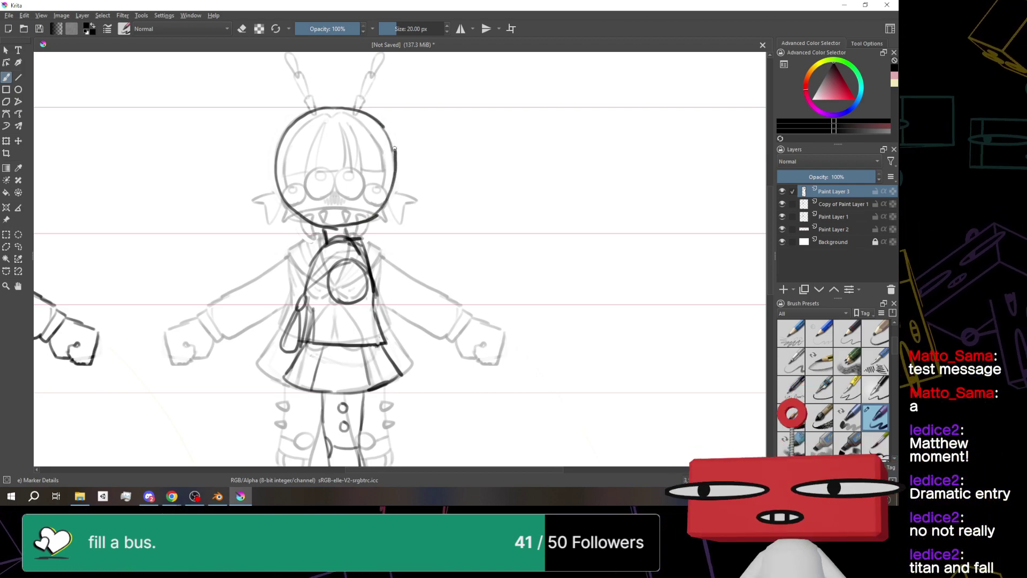
pyautogui.moveTo(386, 126); pyautogui.dragTo(392, 187)
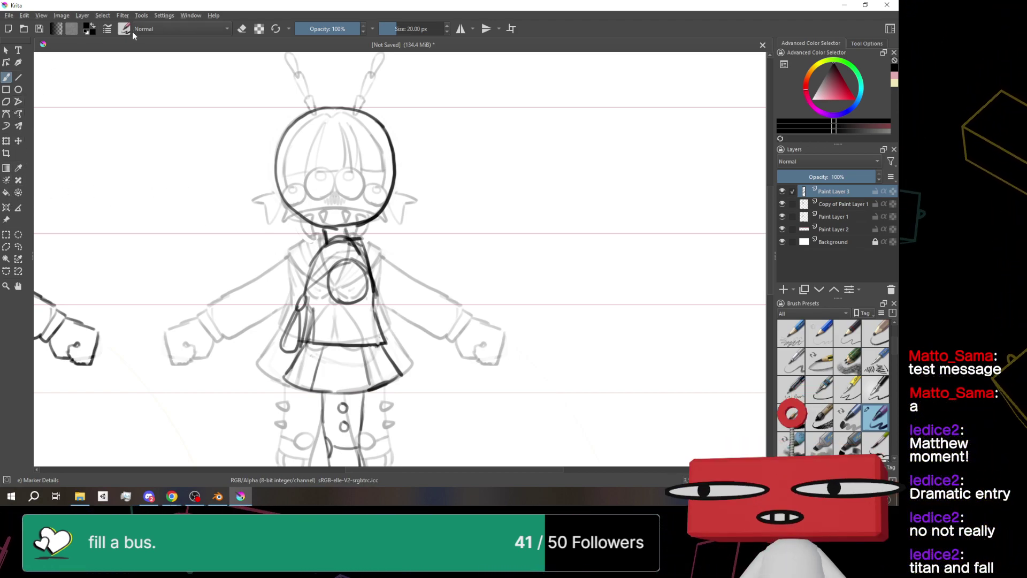
pyautogui.click(241, 28)
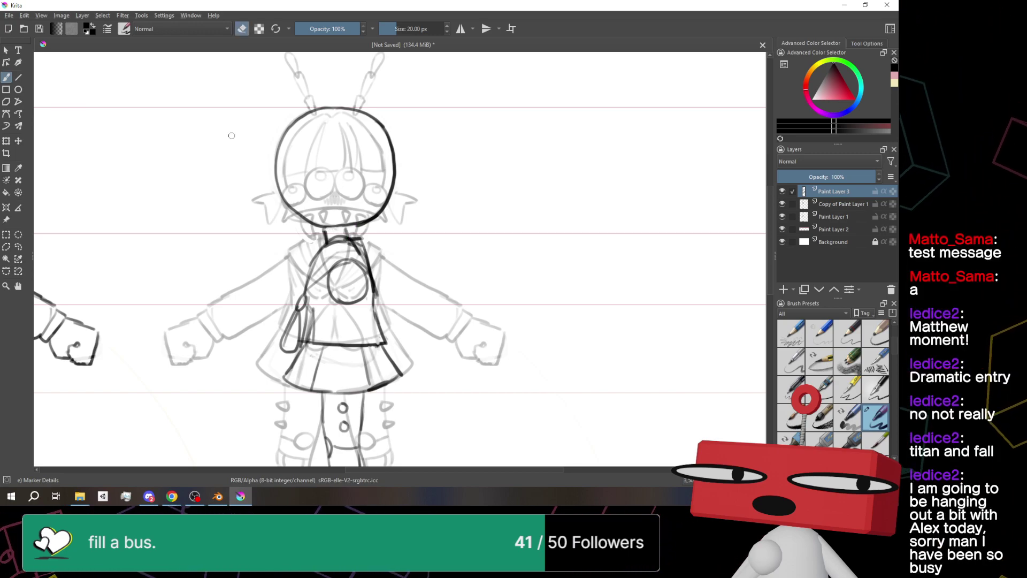
pyautogui.moveTo(314, 223); pyautogui.dragTo(332, 232)
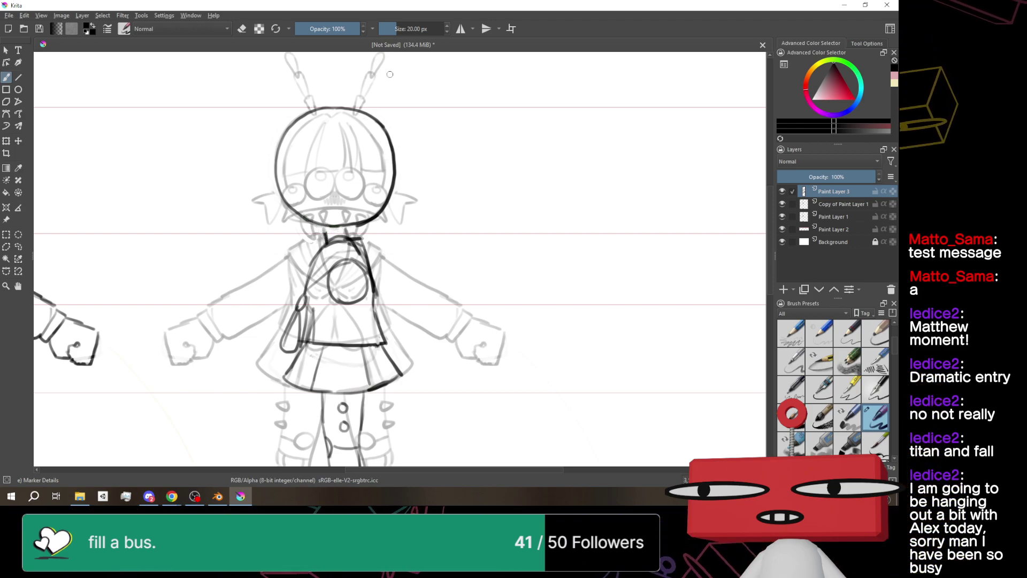
pyautogui.click(241, 28)
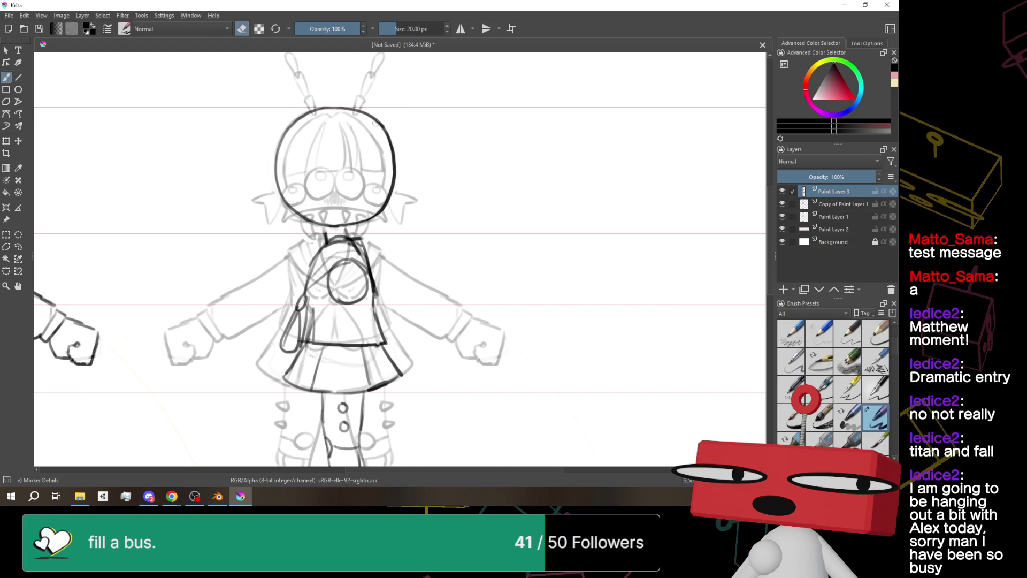
# Select the head outline with a rectangle, shift it slightly to the left relative to the body, and clear the selection
pyautogui.click(6, 234)
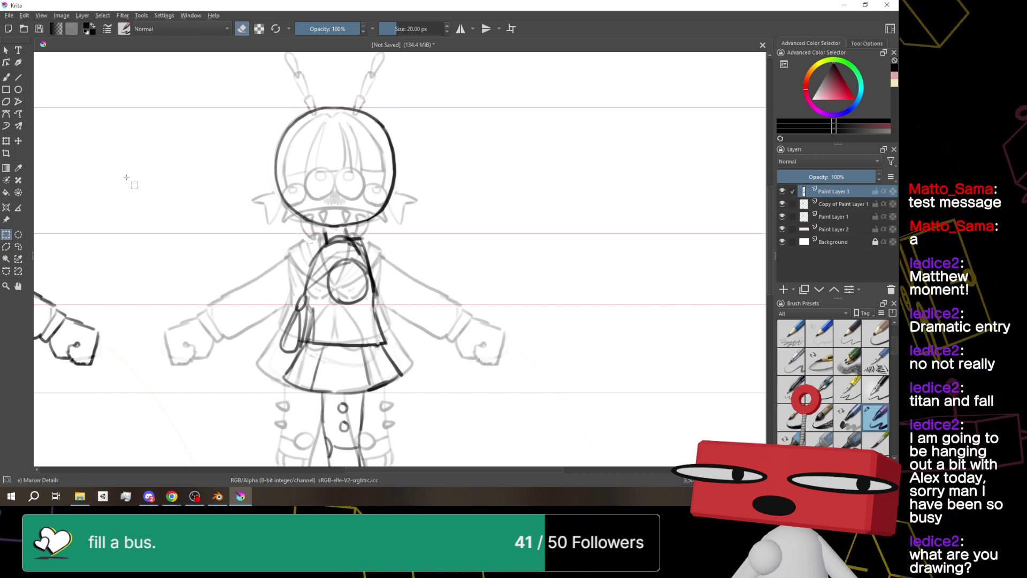
pyautogui.moveTo(200, 83); pyautogui.dragTo(456, 226)
pyautogui.click(428, 195)
pyautogui.scroll(-4, 346, 230)
pyautogui.scroll(2, 242, 215)
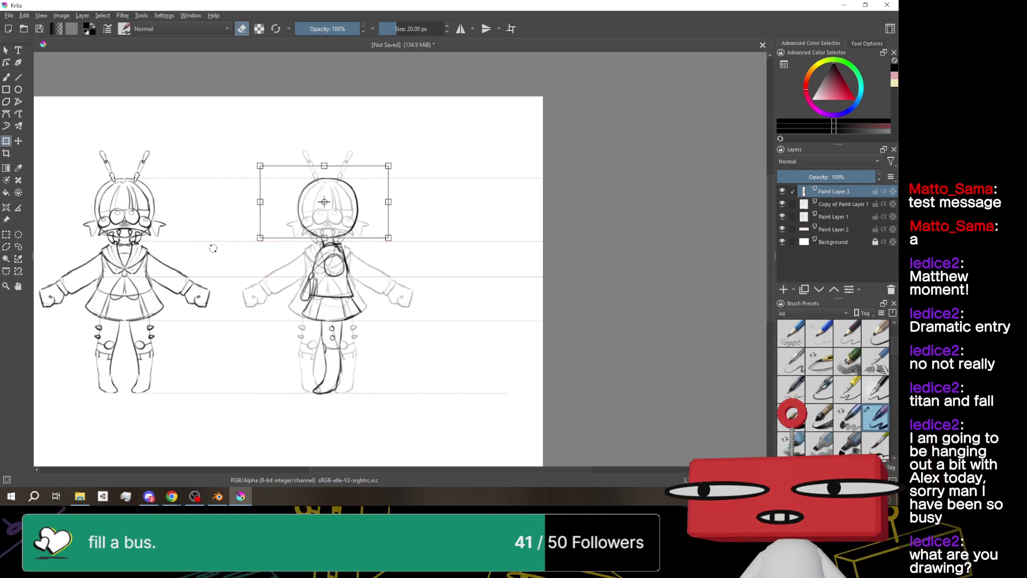
pyautogui.moveTo(359, 222); pyautogui.dragTo(354, 221)
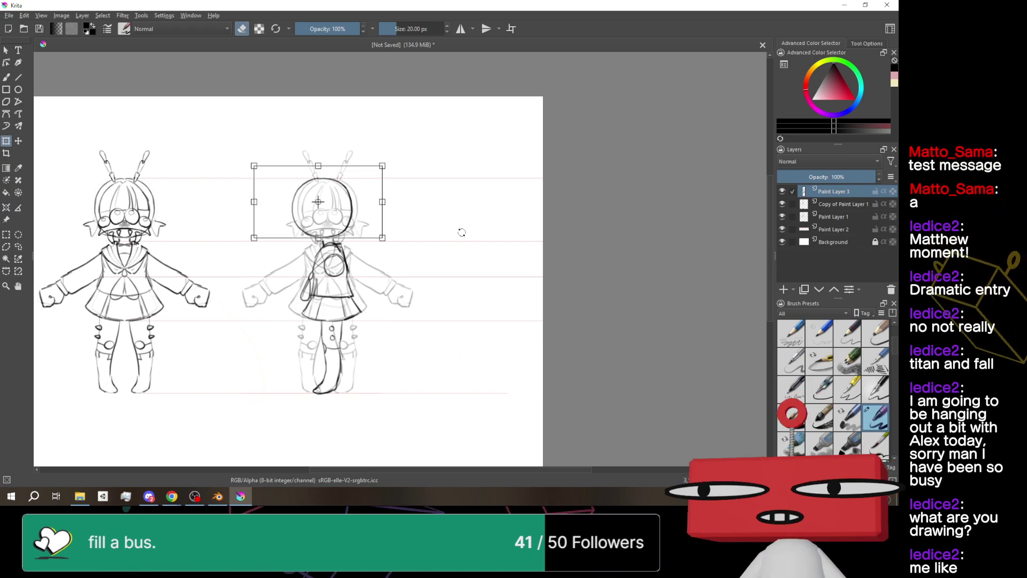
pyautogui.scroll(2, 161, 178)
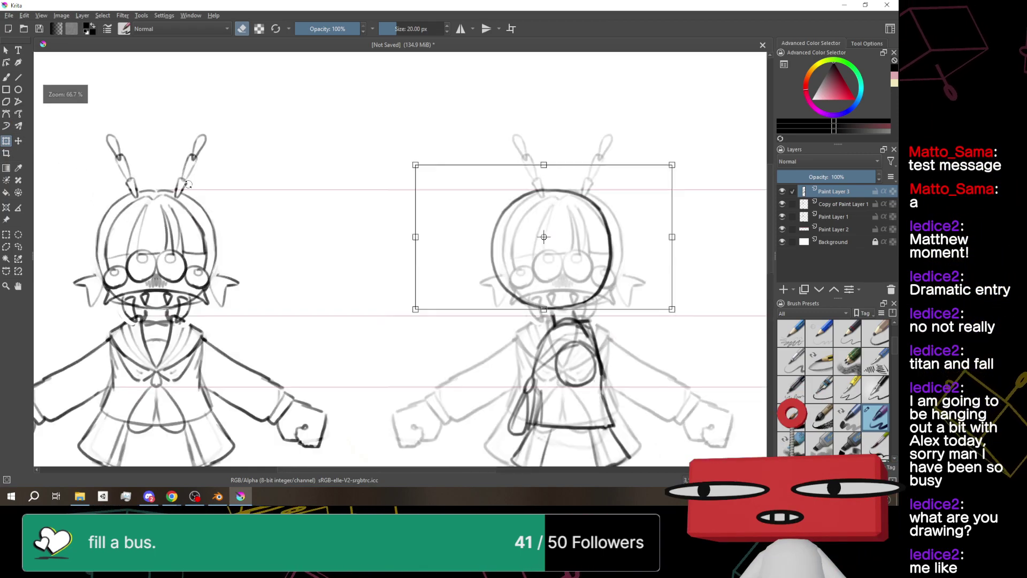
pyautogui.scroll(1, 533, 244)
pyautogui.click(6, 234)
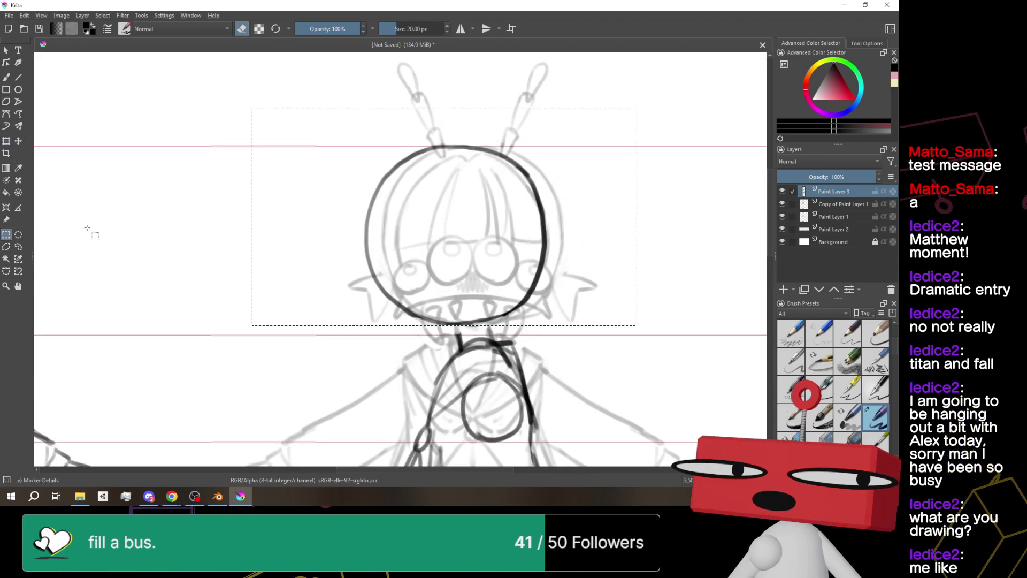
pyautogui.scroll(-2, 129, 191)
pyautogui.click(175, 191)
pyautogui.scroll(2, 335, 201)
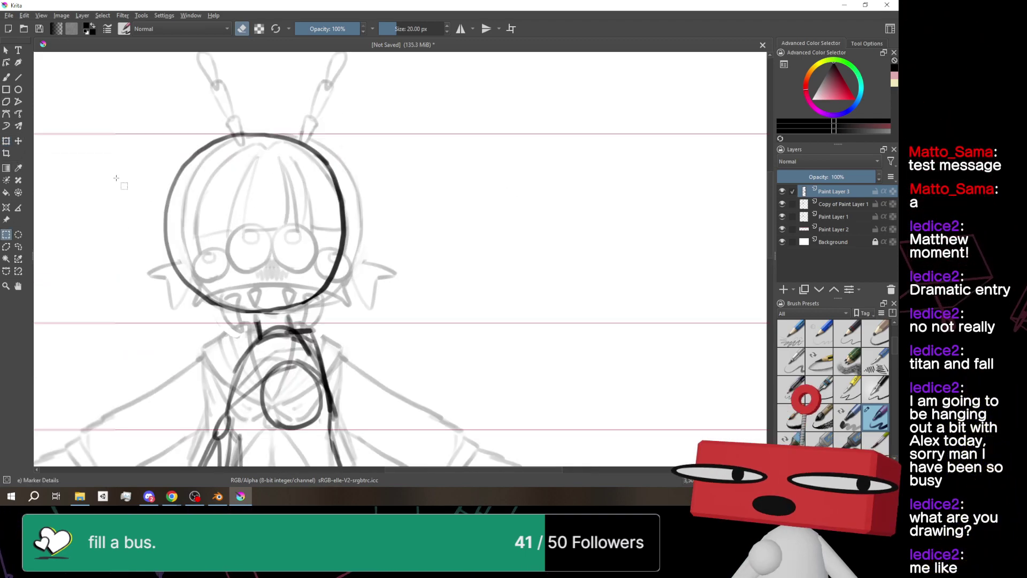
# Sketch a flatter, near-vertical face line inside the front of the head and a short slanted stroke for the jaw
pyautogui.press('b')
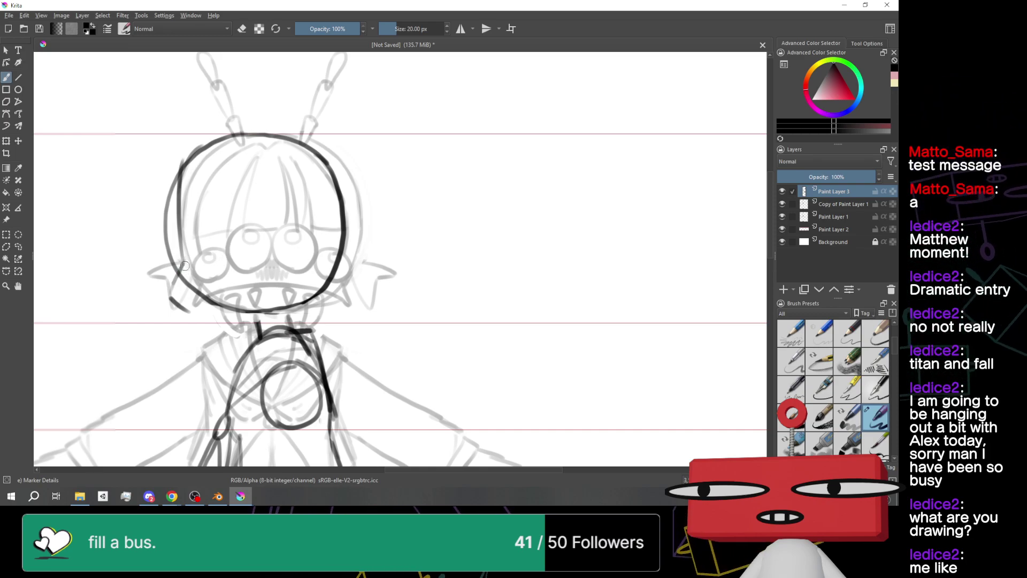
pyautogui.moveTo(183, 230); pyautogui.dragTo(186, 228)
pyautogui.hotkey('ctrl', 'z')
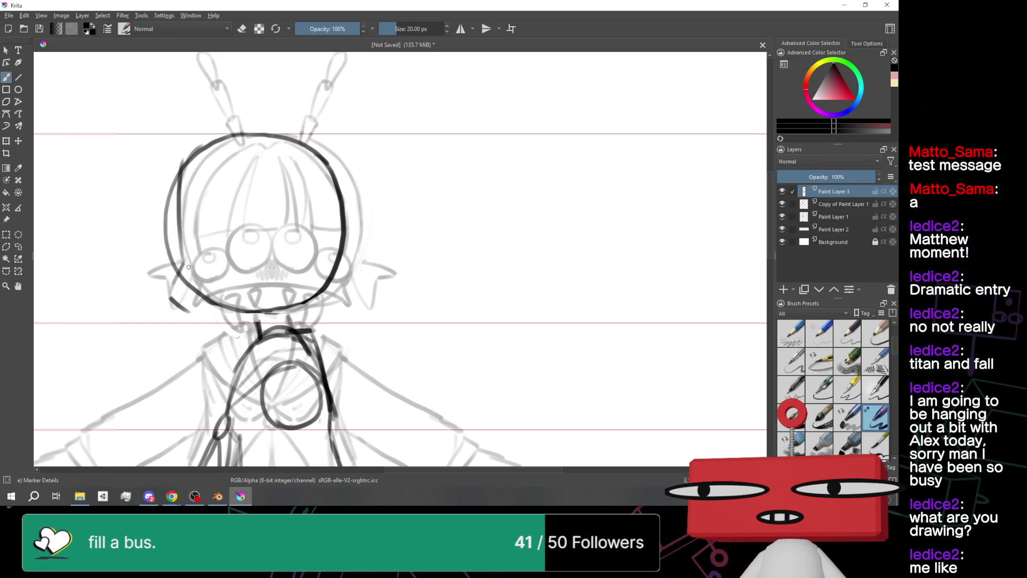
# Hide Copy of Paint Layer 1 to check the head against the body without the reference, and show it again
pyautogui.scroll(-2, 595, 314)
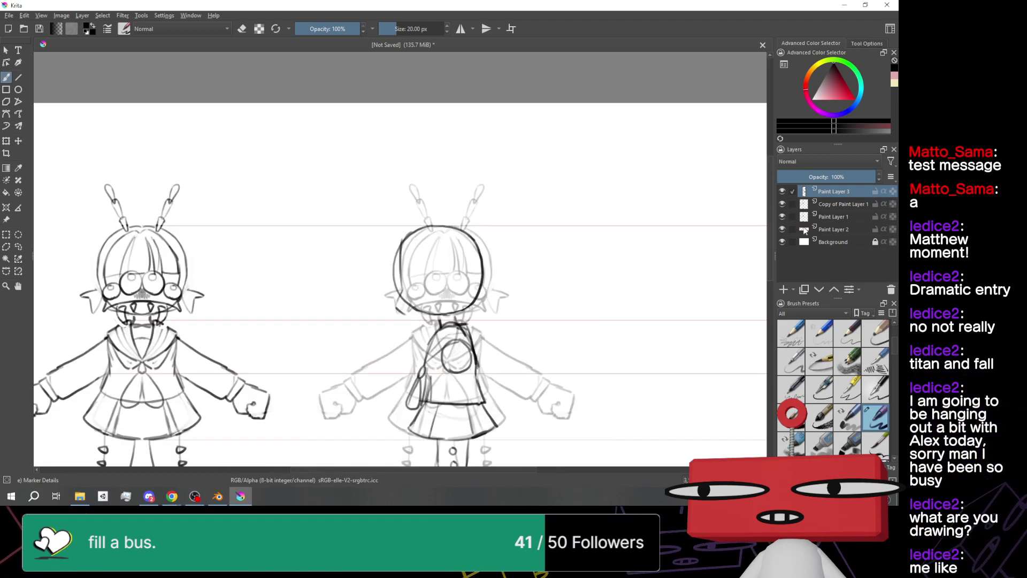
pyautogui.click(782, 204)
pyautogui.scroll(1, 466, 289)
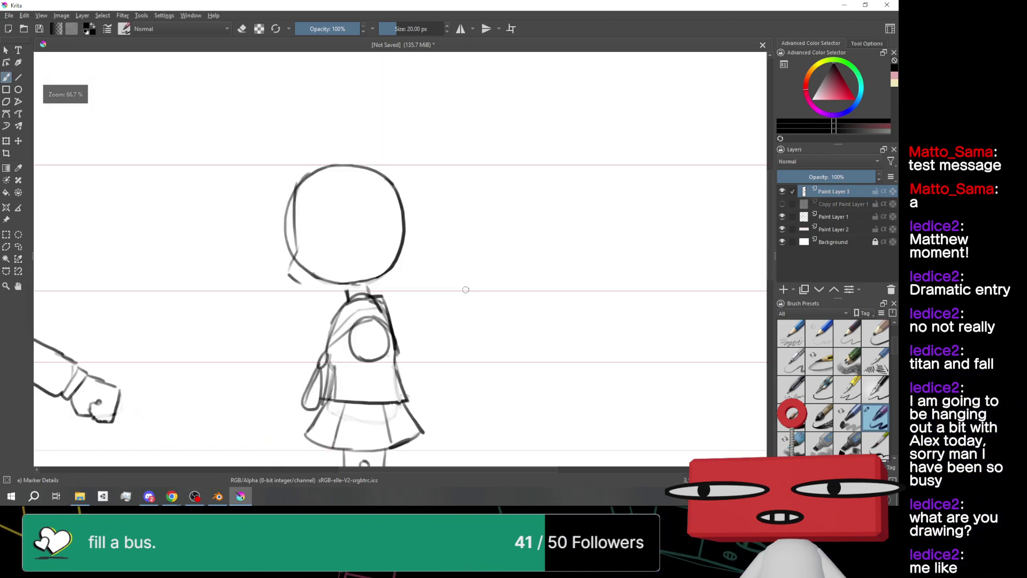
pyautogui.click(782, 204)
pyautogui.scroll(2, 482, 246)
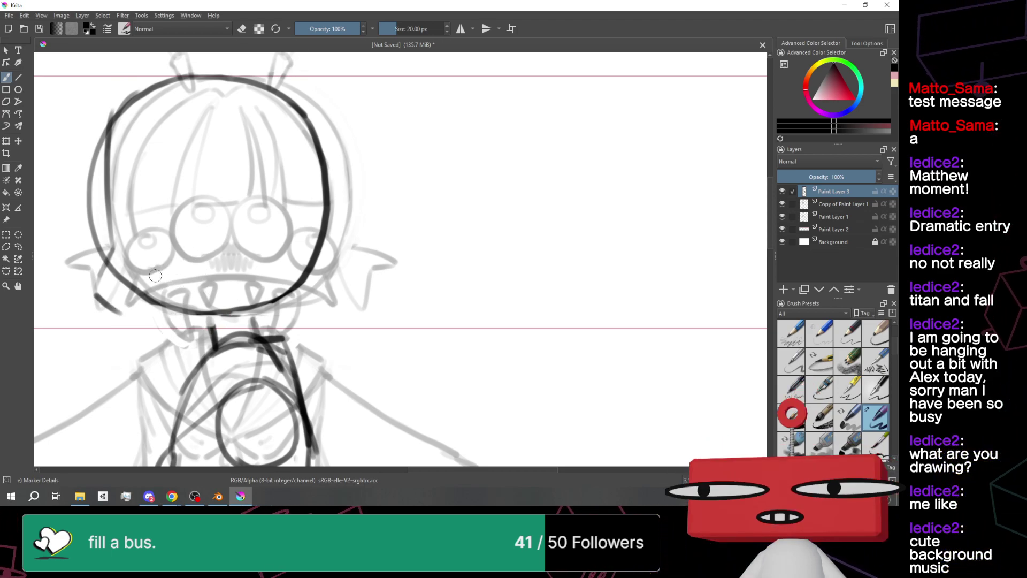
# Sketch the protruding jaw from the face line out to a front corner and back along the bottom of the head
pyautogui.hotkey('ctrl', 'z')
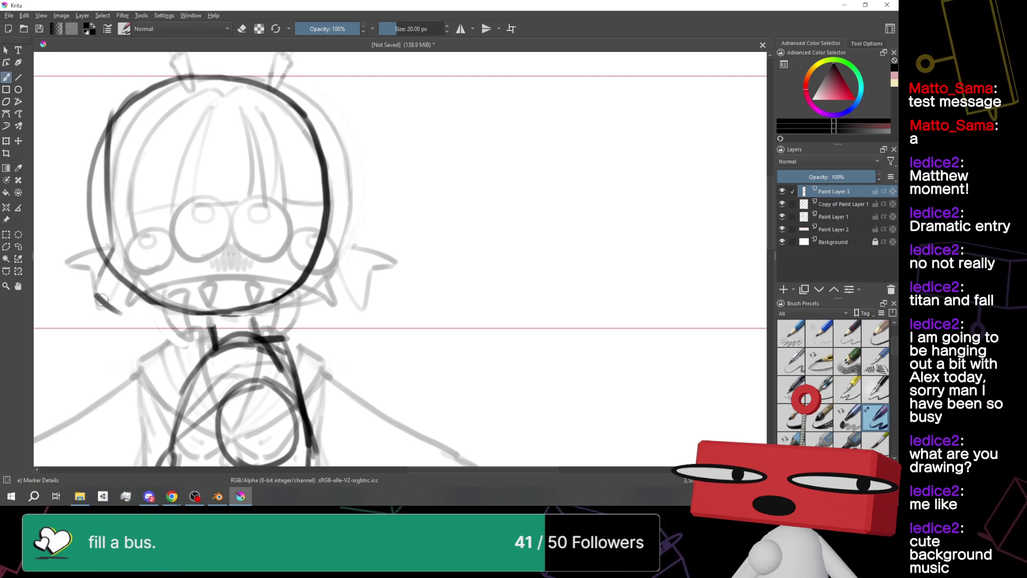
pyautogui.scroll(-6, 143, 304)
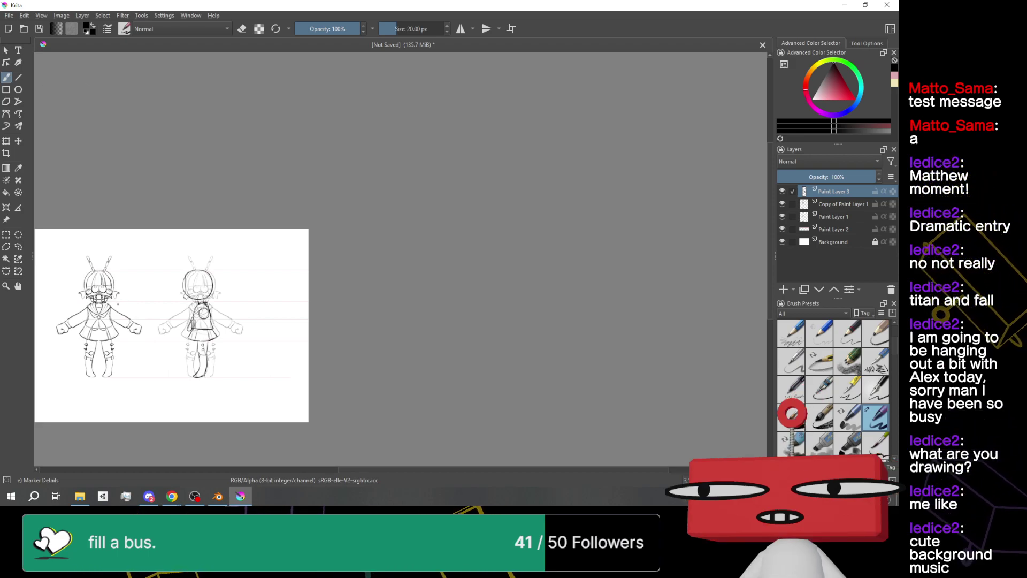
pyautogui.scroll(5, 126, 297)
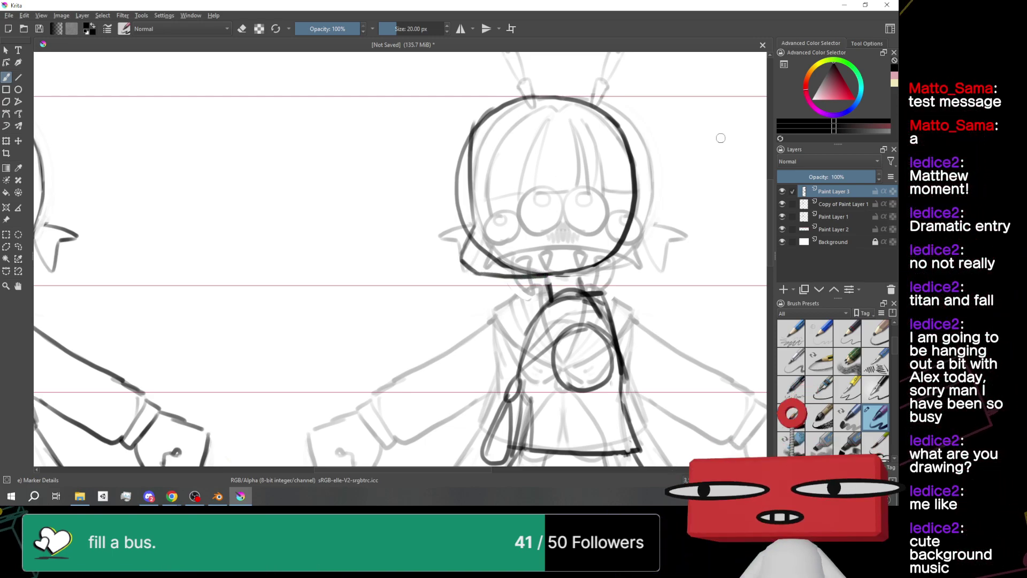
pyautogui.scroll(-2, 715, 141)
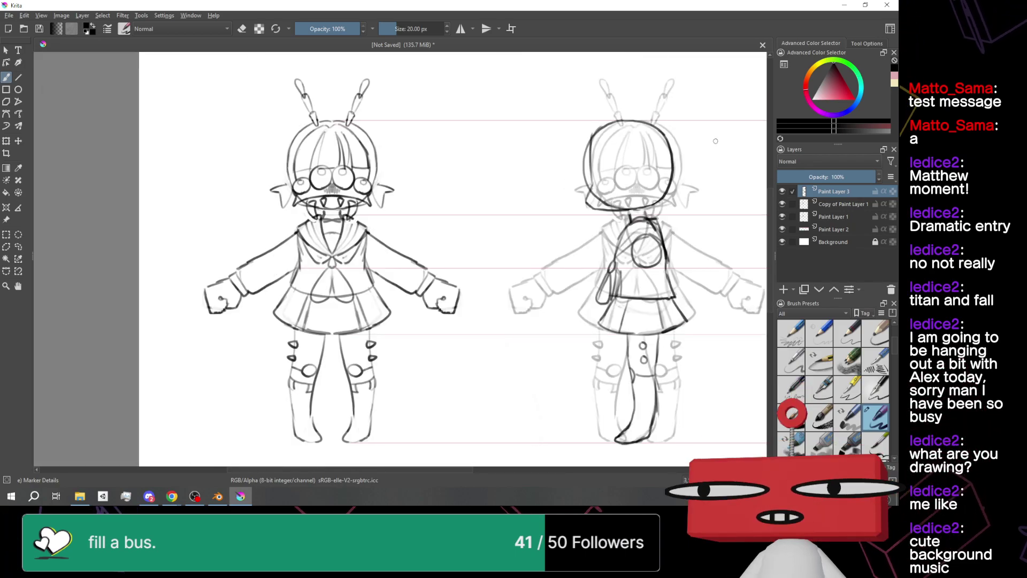
pyautogui.scroll(2, 610, 236)
pyautogui.scroll(-2, 407, 240)
pyautogui.scroll(2, 473, 244)
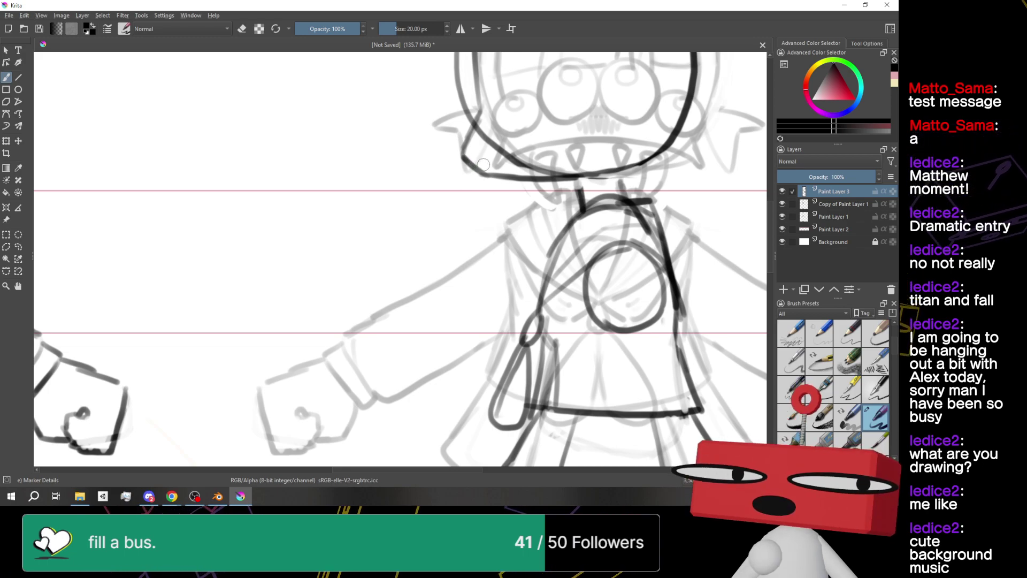
# Draw a curved upper lip line across the front corner of the jaw and erase the old corner below it
pyautogui.moveTo(467, 153); pyautogui.dragTo(489, 159)
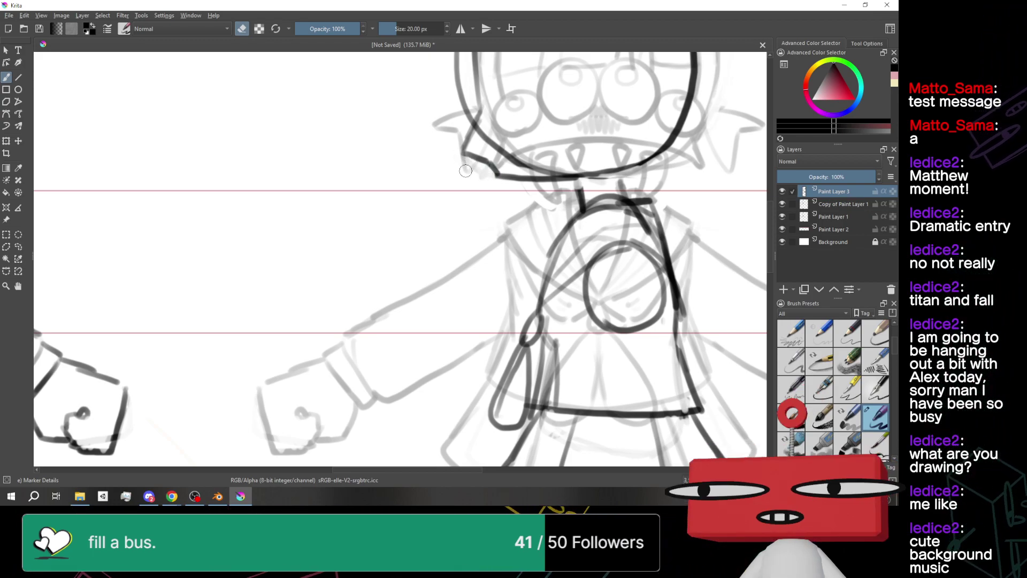
pyautogui.moveTo(169, 496)
pyautogui.click(218, 456)
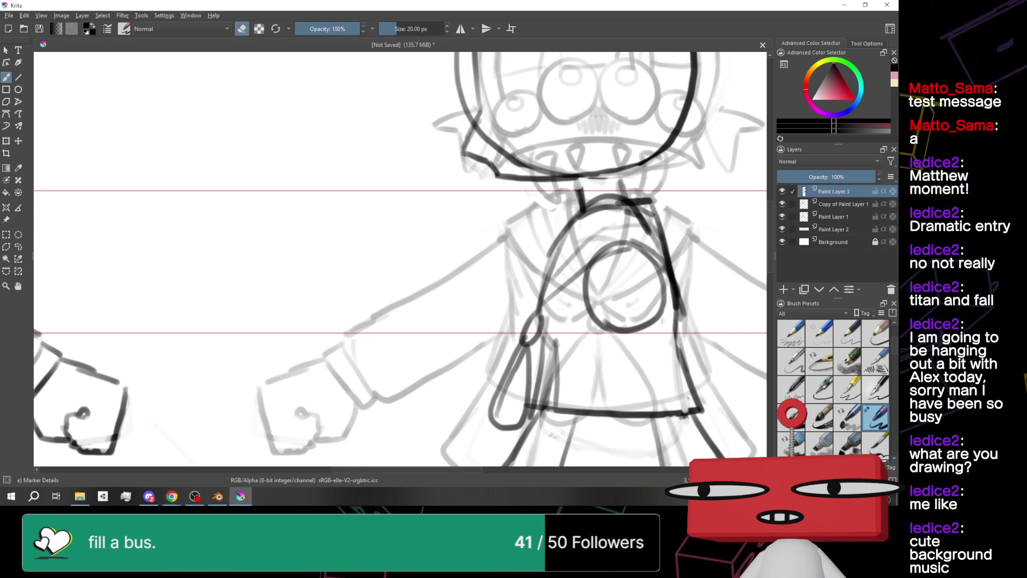
pyautogui.scroll(-2, 588, 274)
pyautogui.scroll(3, 588, 273)
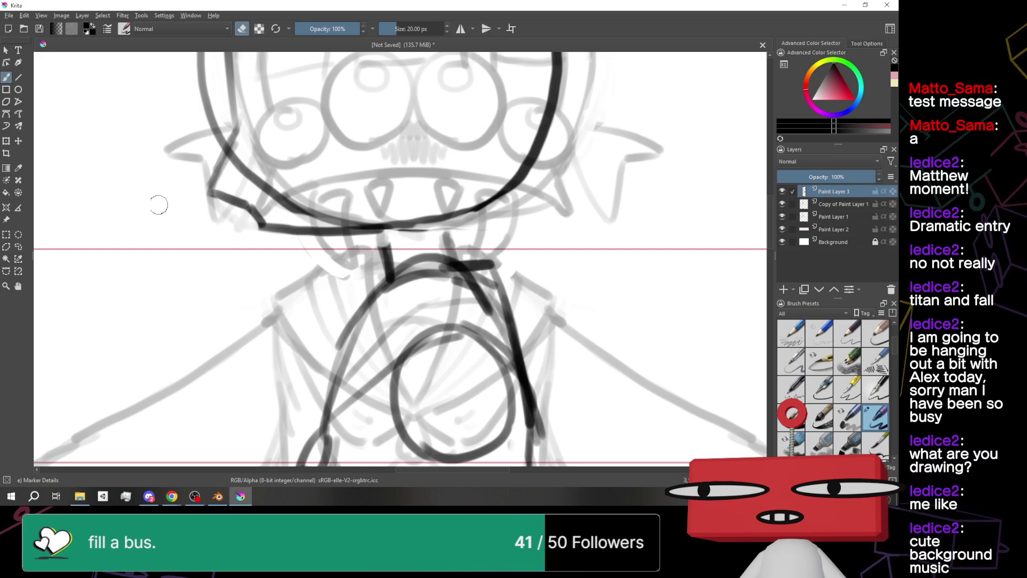
# Draw a long looped fang hanging from the front of the mouth and a short second fang beside it
pyautogui.click(241, 28)
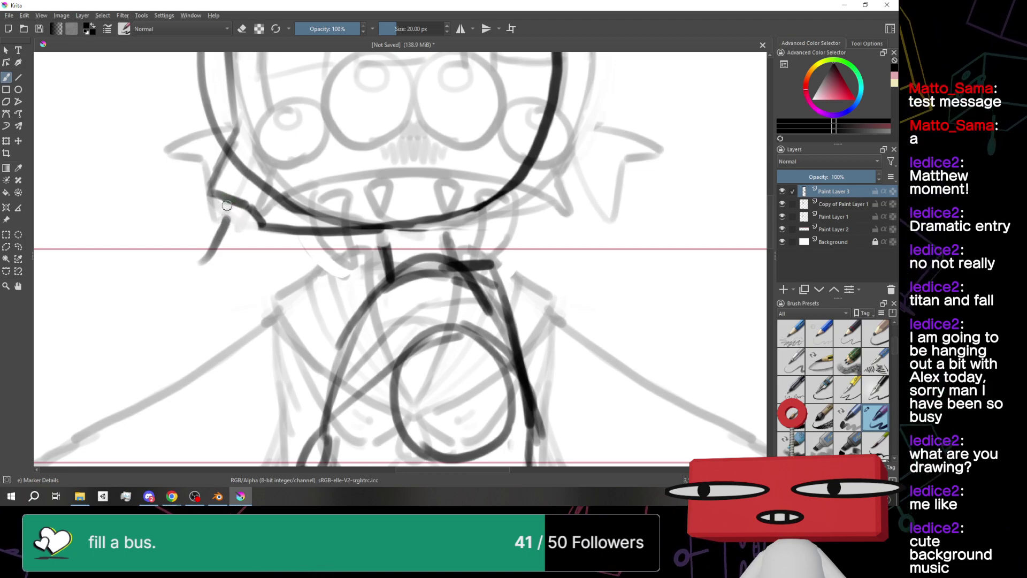
pyautogui.moveTo(256, 226); pyautogui.dragTo(241, 247)
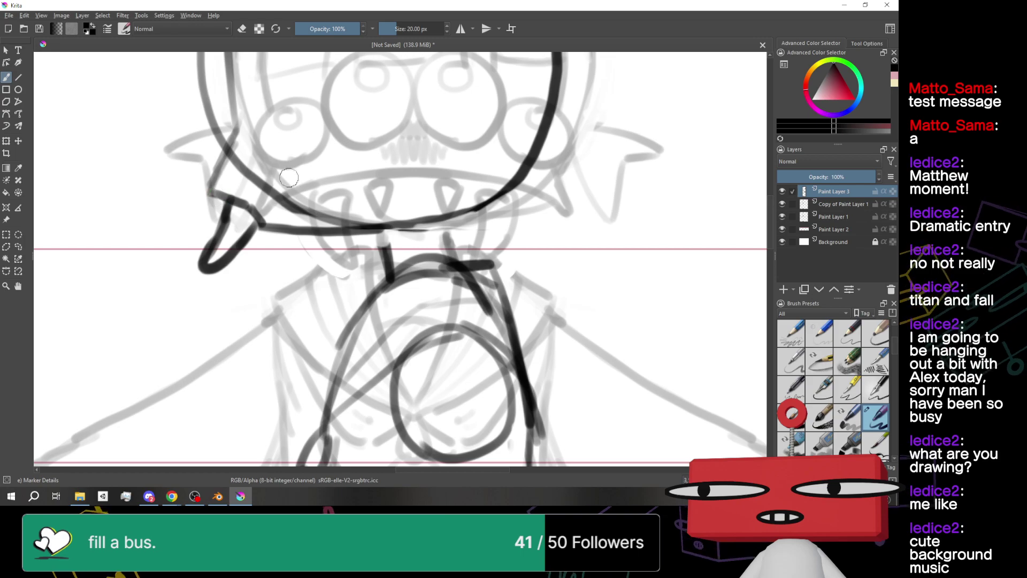
pyautogui.moveTo(216, 199); pyautogui.dragTo(211, 214)
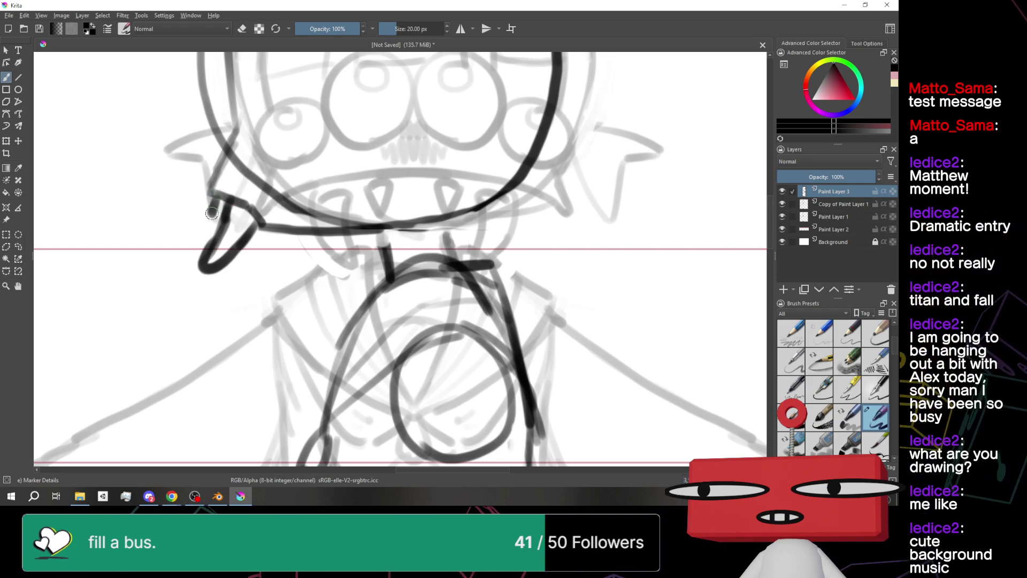
# Hide Copy of Paint Layer 1 to check the fanged side profile beside the front view, and restore the reference
pyautogui.scroll(-3, 283, 191)
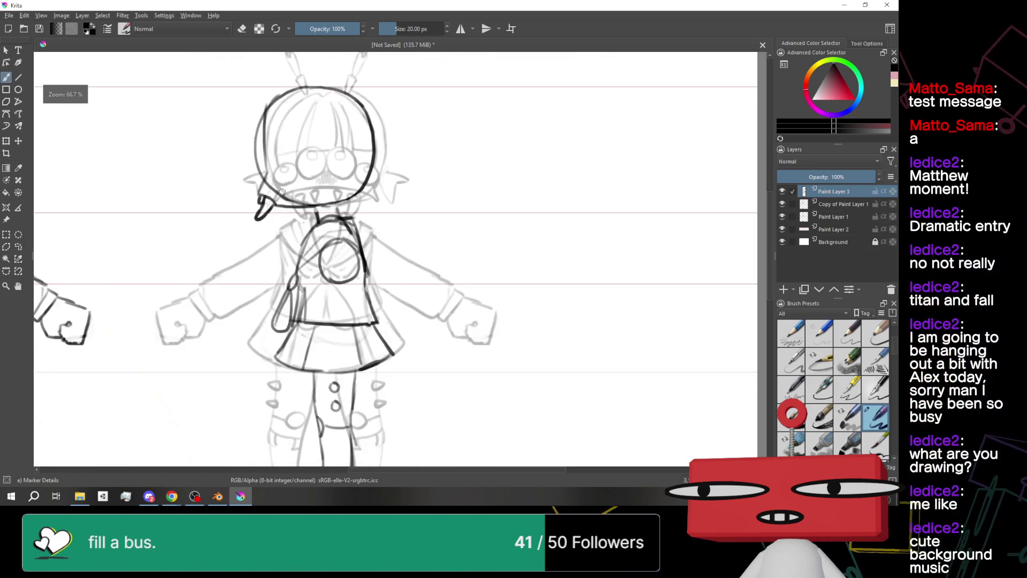
pyautogui.scroll(-2, 282, 191)
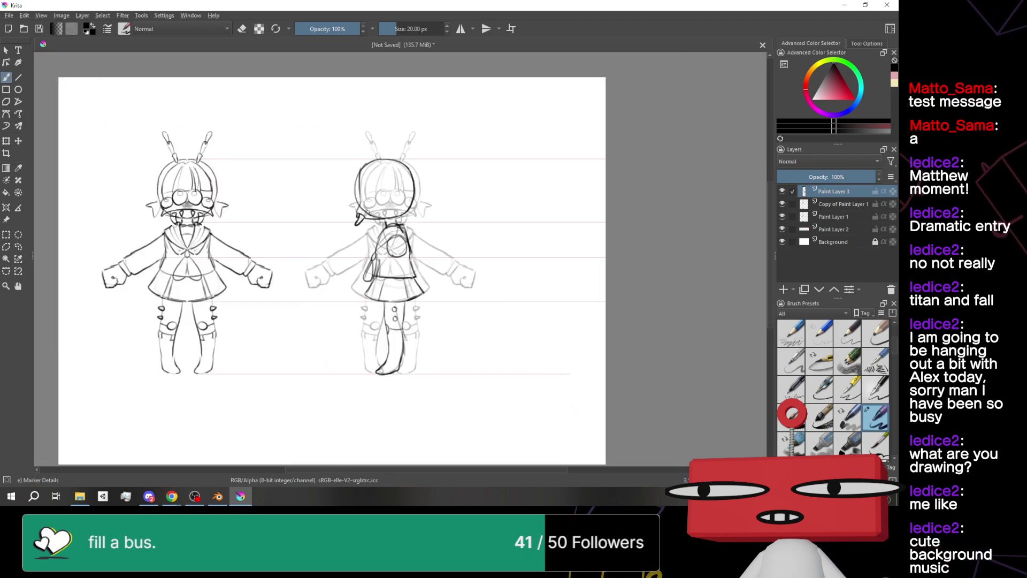
pyautogui.click(782, 204)
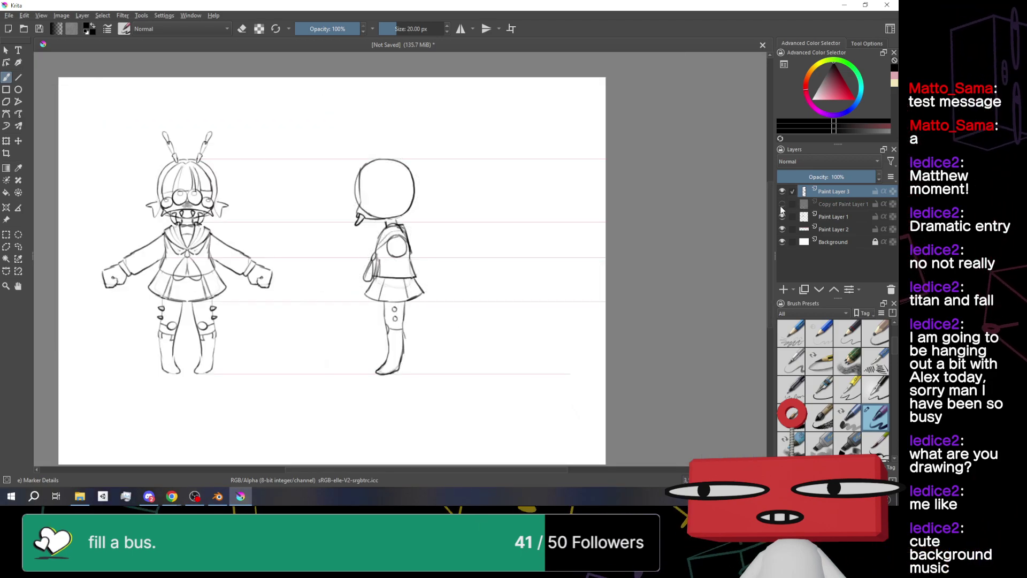
pyautogui.click(782, 204)
# Draw a large oval eye at the front of the side-view face and a smaller round eye overlapping it behind
pyautogui.scroll(5, 223, 236)
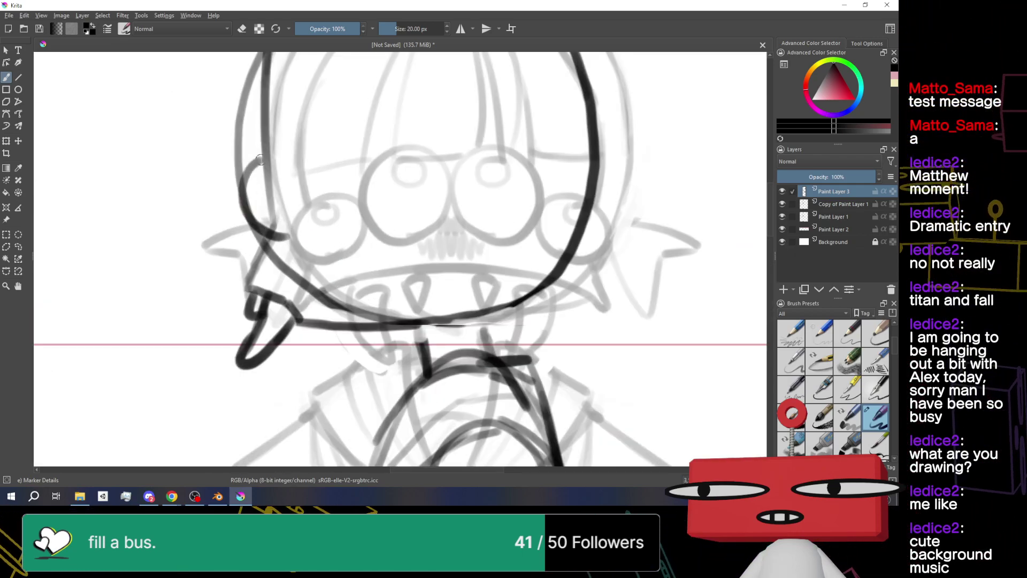
pyautogui.moveTo(290, 239)
pyautogui.mouseDown()
pyautogui.moveTo(322, 177)
pyautogui.moveTo(247, 177)
pyautogui.moveTo(291, 241)
pyautogui.moveTo(340, 199)
pyautogui.moveTo(322, 249)
pyautogui.mouseUp()
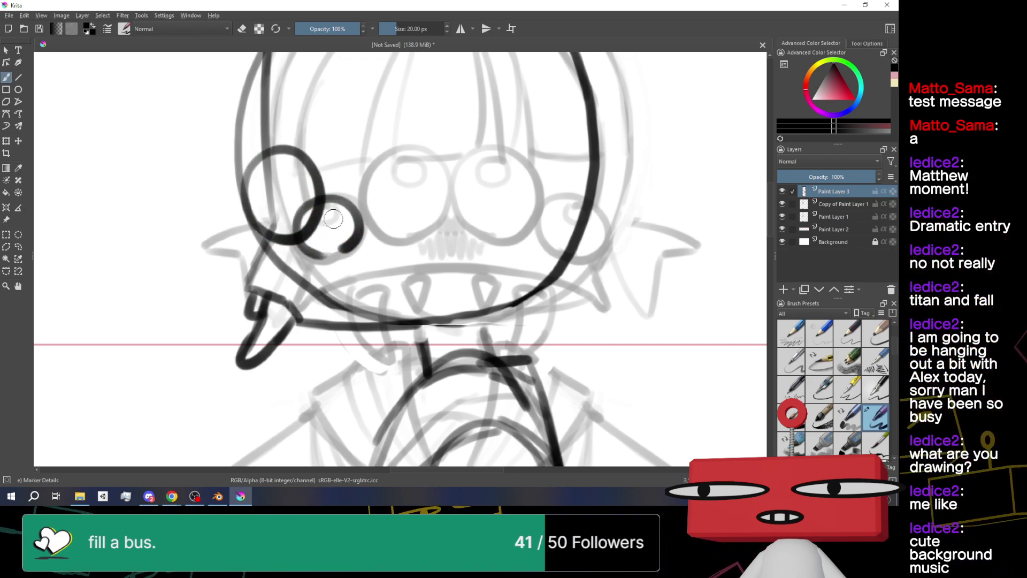
pyautogui.hotkey('ctrl', 'z')
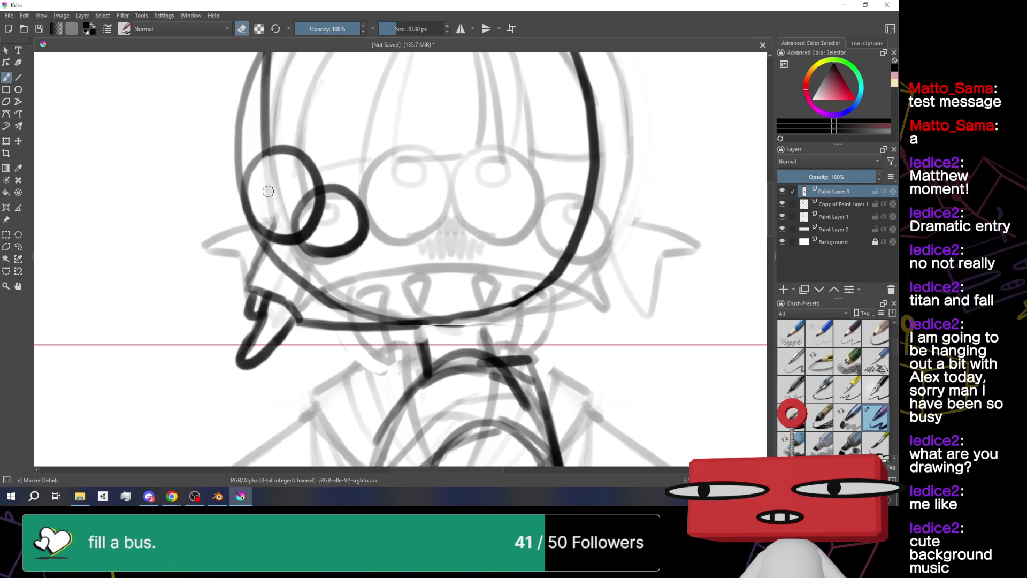
# Erase the face line inside the large side-view eye and the overlapping outline inside the smaller eye
pyautogui.moveTo(264, 219); pyautogui.dragTo(271, 229)
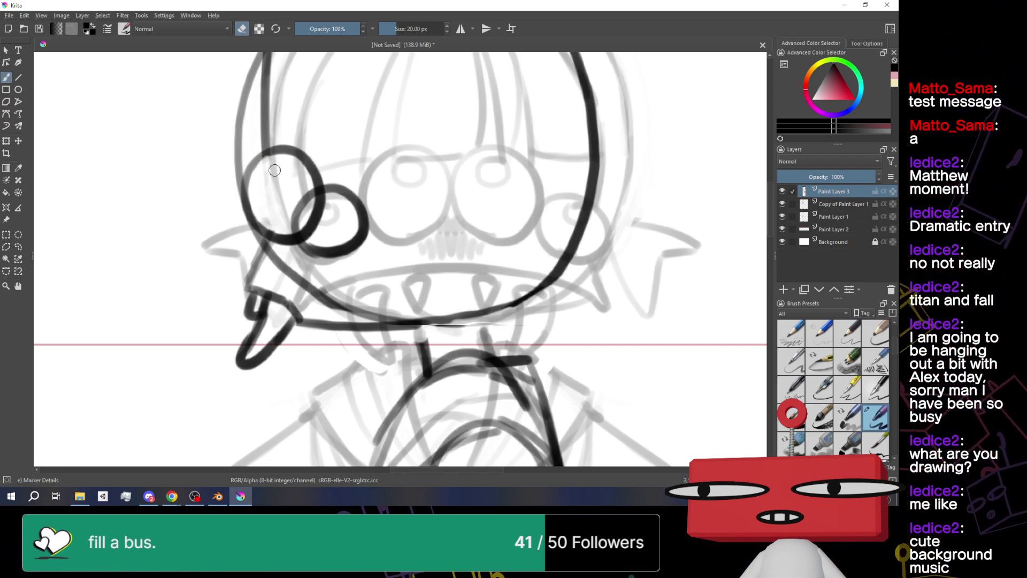
pyautogui.scroll(-3, 373, 181)
pyautogui.scroll(2, 386, 190)
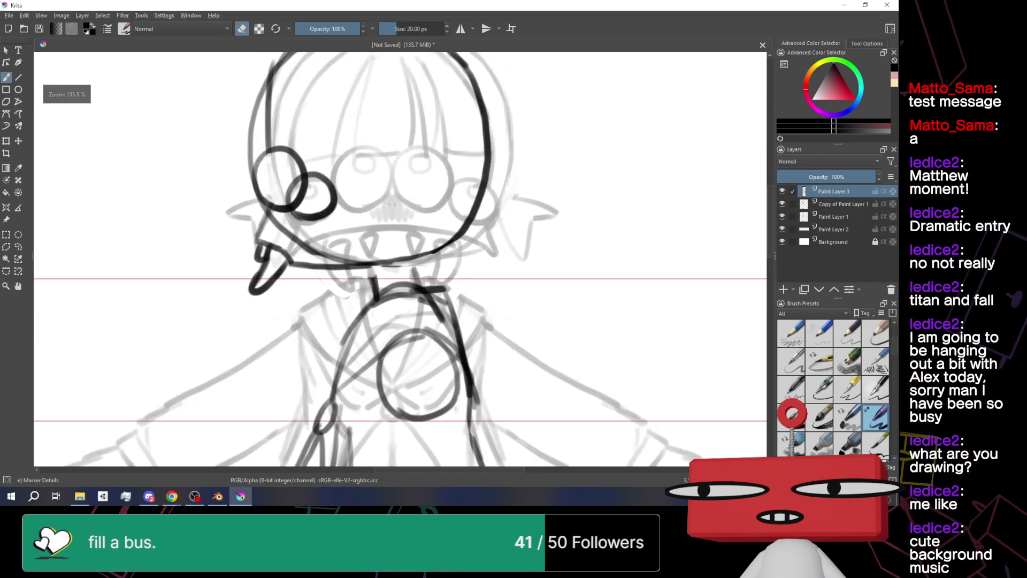
pyautogui.scroll(2, 246, 190)
pyautogui.moveTo(348, 217)
pyautogui.mouseDown()
pyautogui.moveTo(360, 179)
pyautogui.moveTo(378, 172)
pyautogui.moveTo(355, 221)
pyautogui.mouseUp()
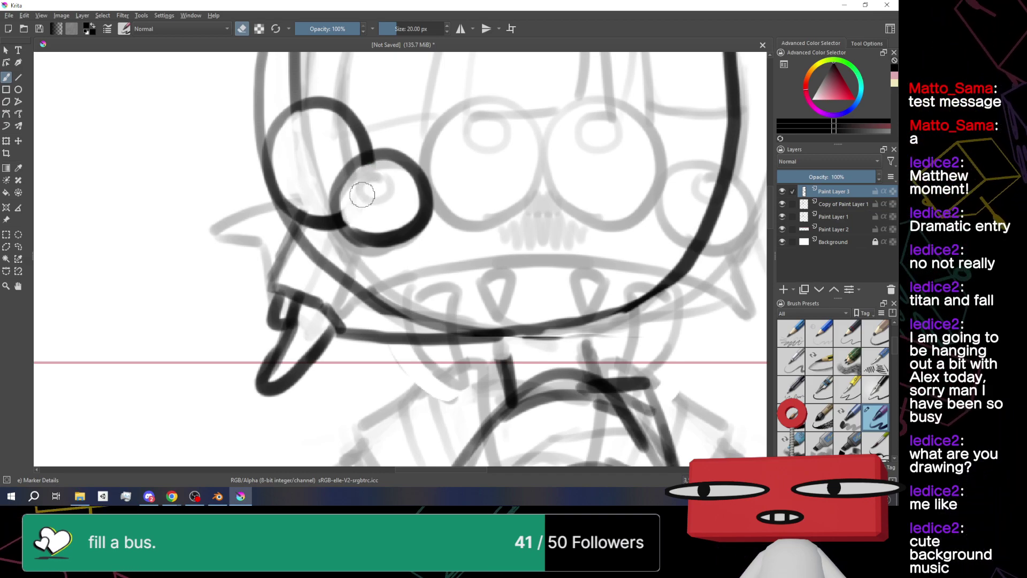
# Hide Copy of Paint Layer 1 to check the side-view eyes beside the front view
pyautogui.scroll(-3, 387, 182)
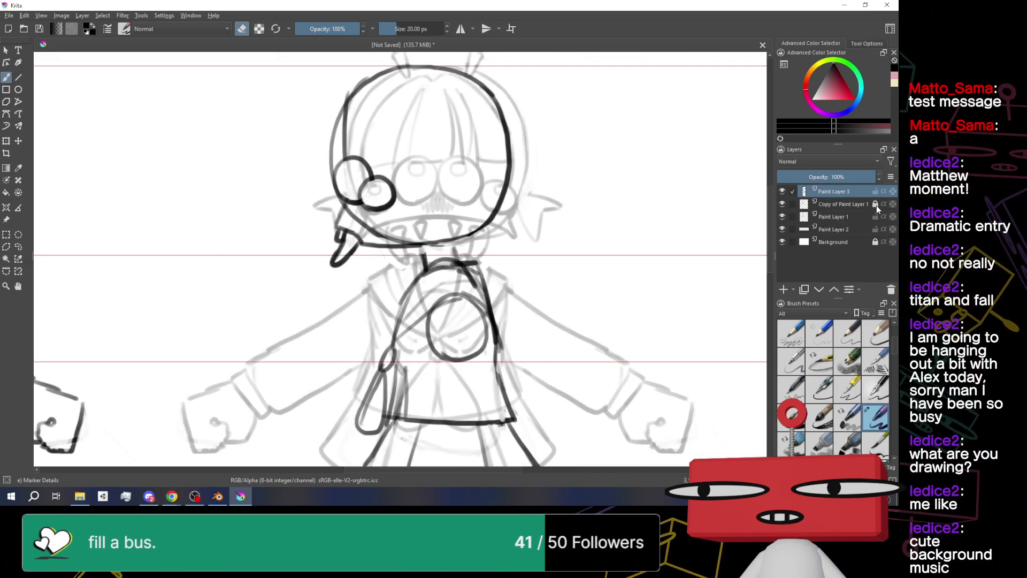
pyautogui.click(782, 204)
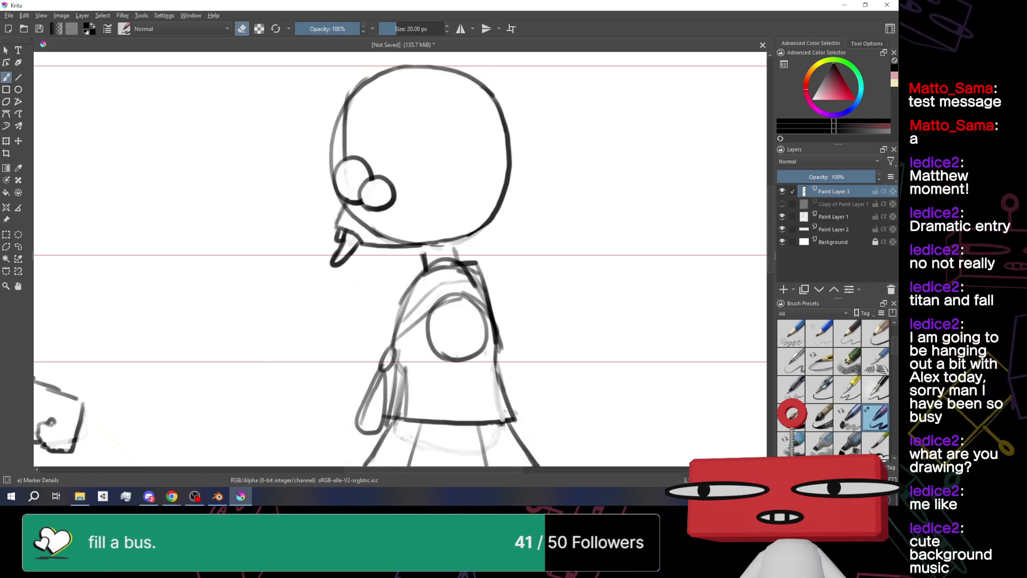
pyautogui.scroll(-5, 428, 174)
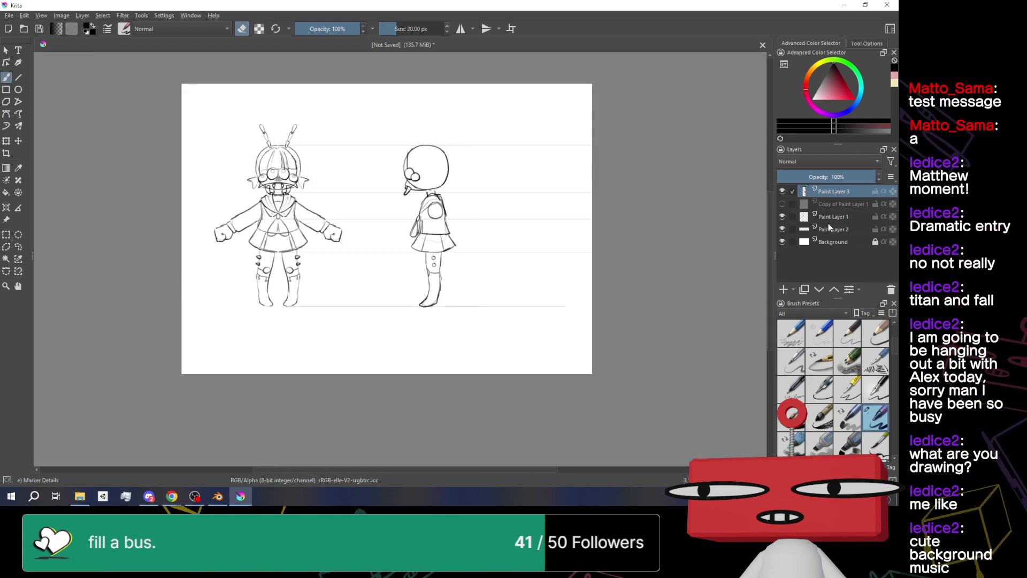
# Select the side-view head with a freehand outline and move it slightly toward the character's back
pyautogui.scroll(4, 487, 160)
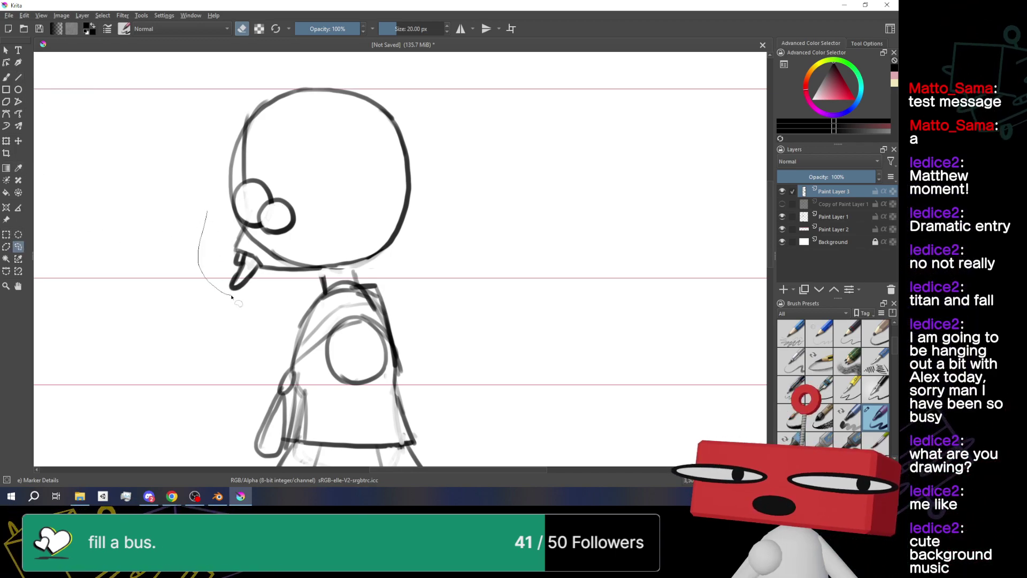
pyautogui.moveTo(410, 261)
pyautogui.mouseDown()
pyautogui.moveTo(477, 205)
pyautogui.moveTo(429, 101)
pyautogui.mouseUp()
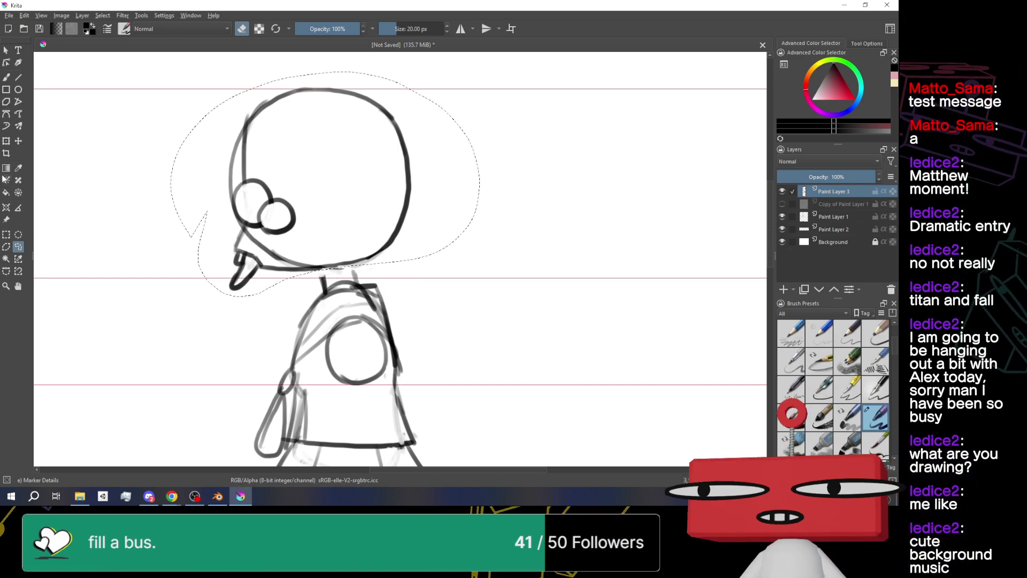
pyautogui.click(18, 140)
pyautogui.moveTo(335, 208); pyautogui.dragTo(344, 214)
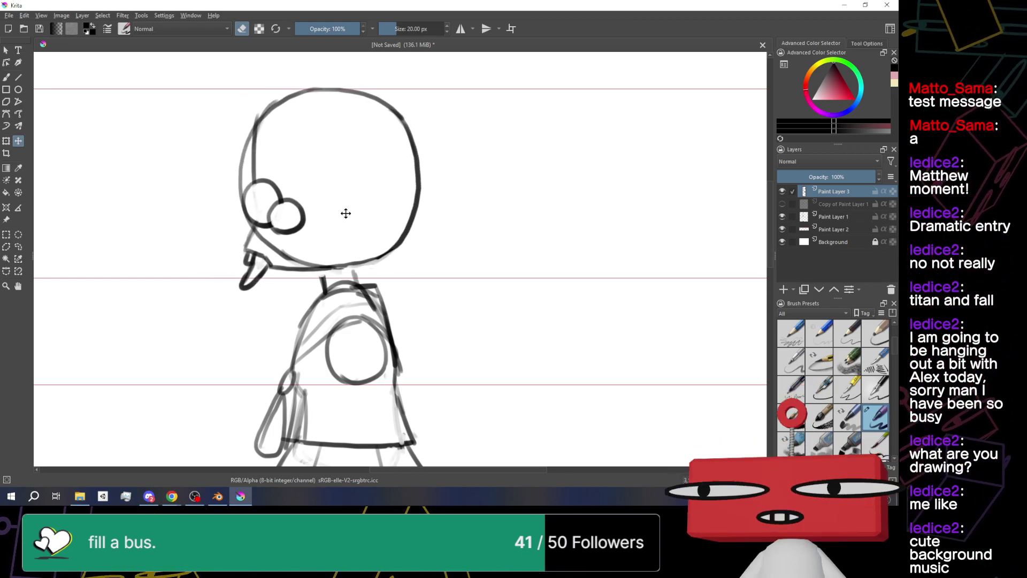
# Examine the shifted head's alignment with the side-view body and the front-view figure
pyautogui.scroll(-4, 518, 273)
pyautogui.scroll(1, 402, 271)
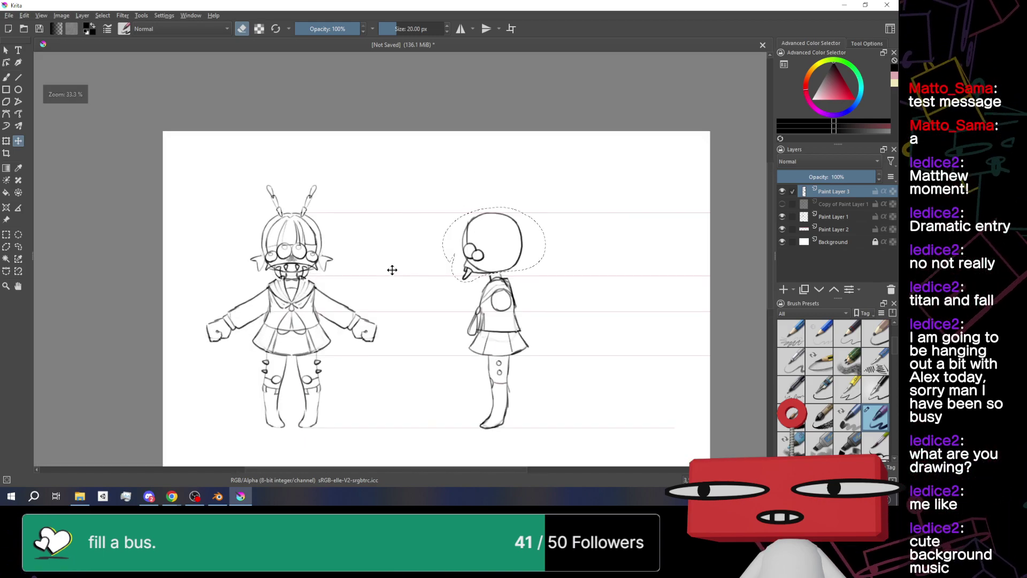
pyautogui.scroll(-1, 287, 270)
pyautogui.scroll(1, 581, 294)
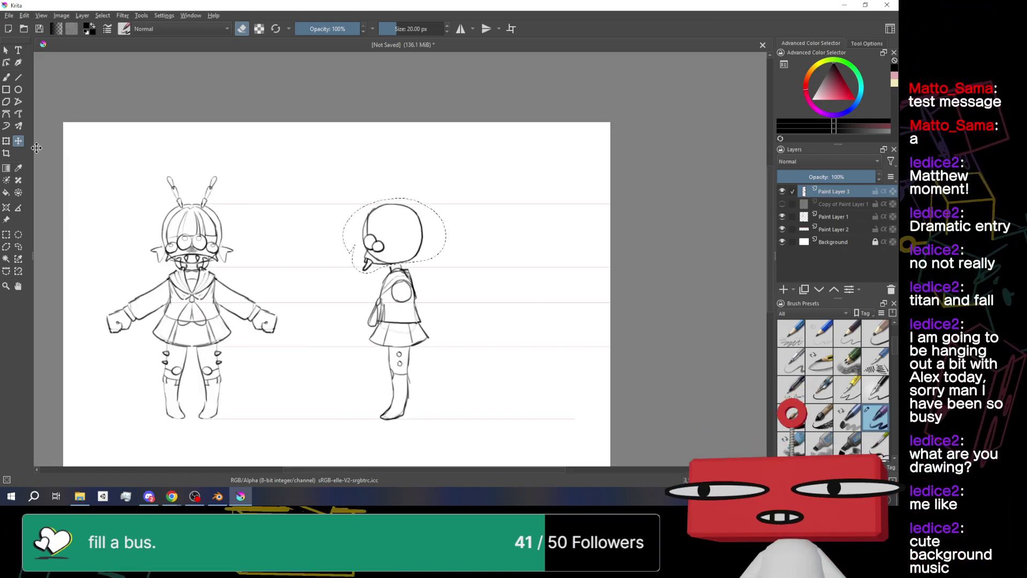
pyautogui.scroll(1, 289, 190)
pyautogui.scroll(-1, 187, 189)
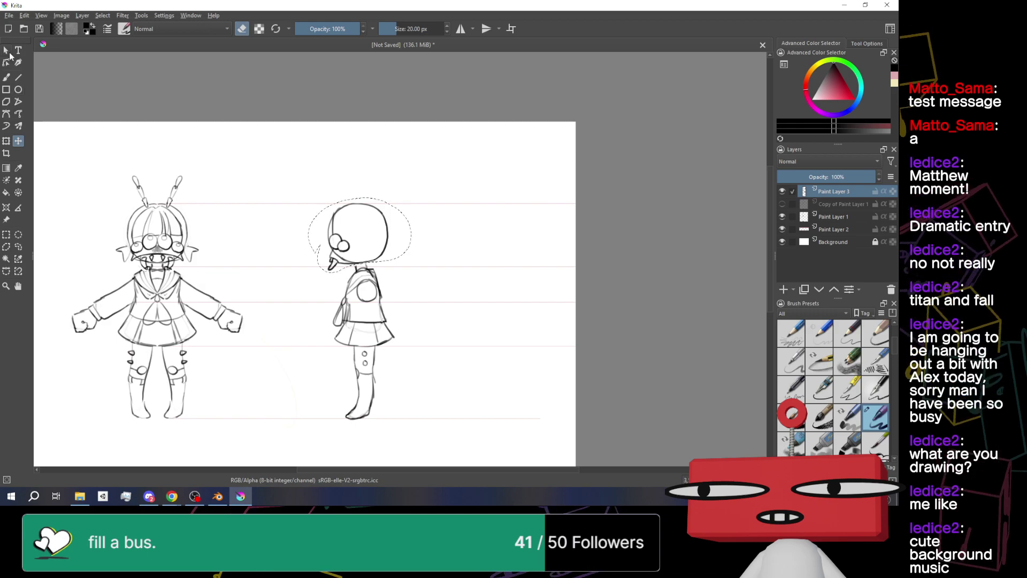
pyautogui.scroll(1, 419, 208)
pyautogui.scroll(-1, 391, 219)
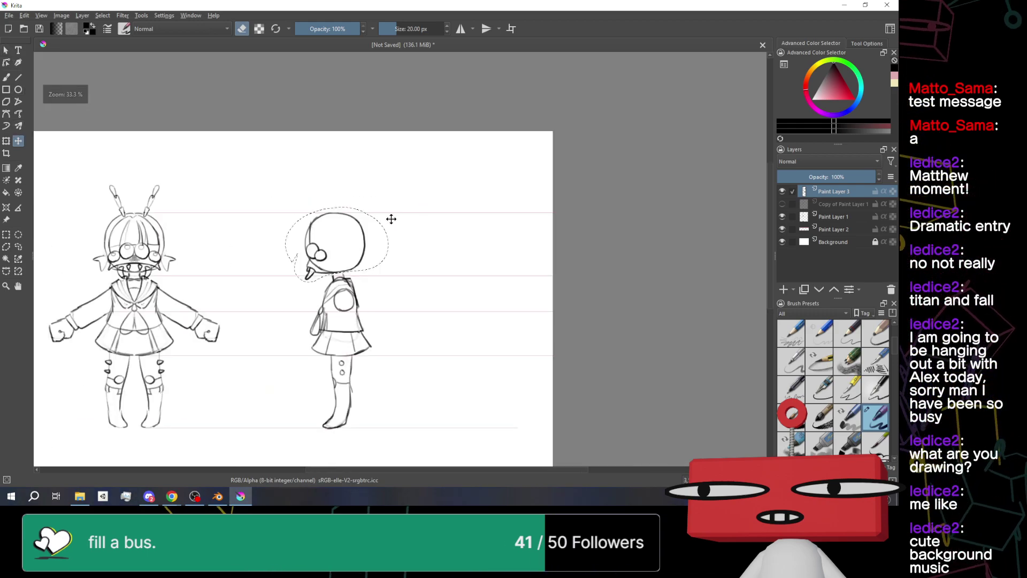
# Clear the head selection and show Copy of Paint Layer 1 as the reference again
pyautogui.click(19, 246)
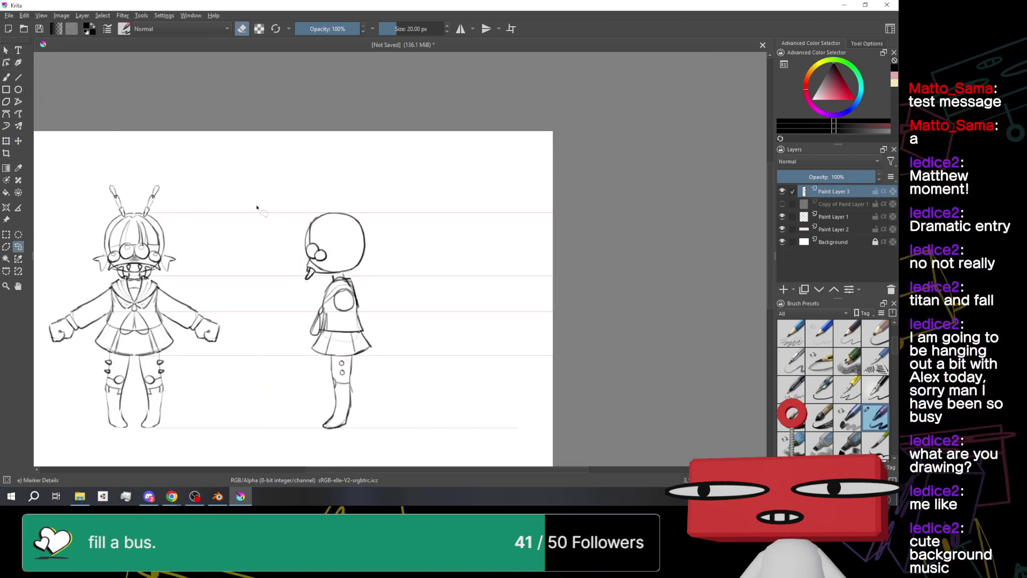
pyautogui.scroll(4, 401, 229)
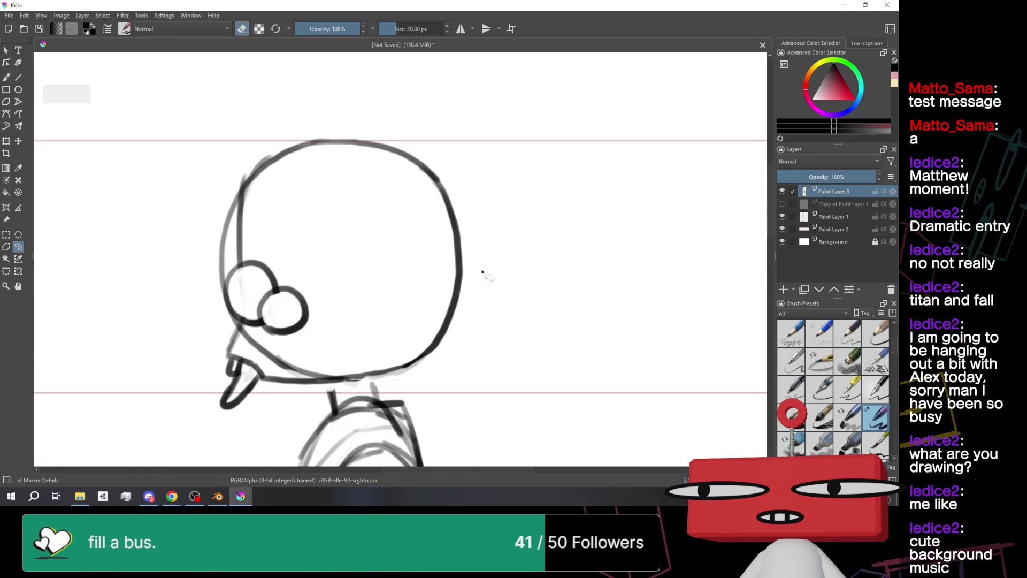
pyautogui.click(781, 204)
pyautogui.click(782, 204)
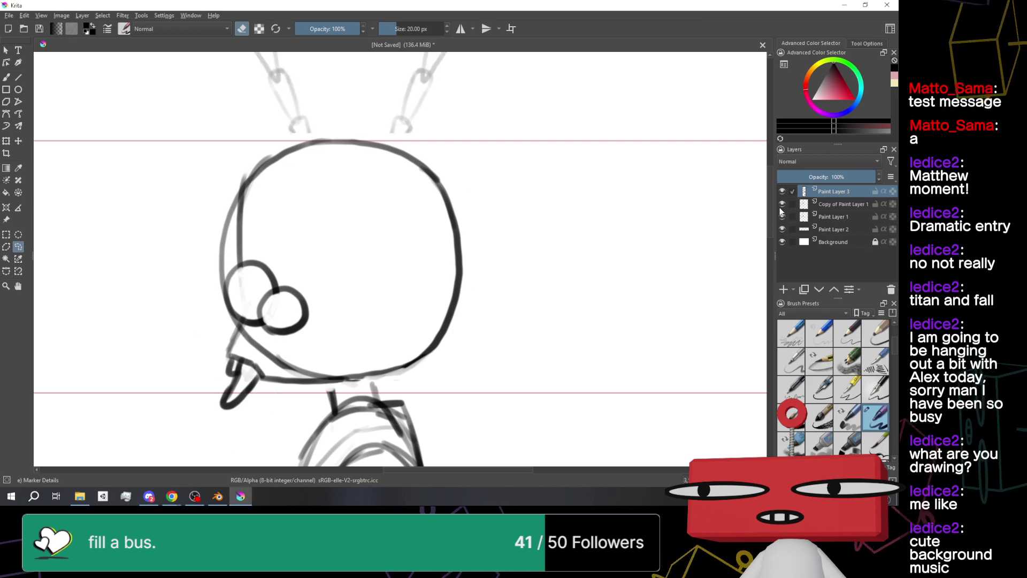
pyautogui.click(782, 204)
# Draw the side-view fringe with a curved front outline, a straight lower edge above the eyes, vertical strands and a rear edge
pyautogui.click(6, 77)
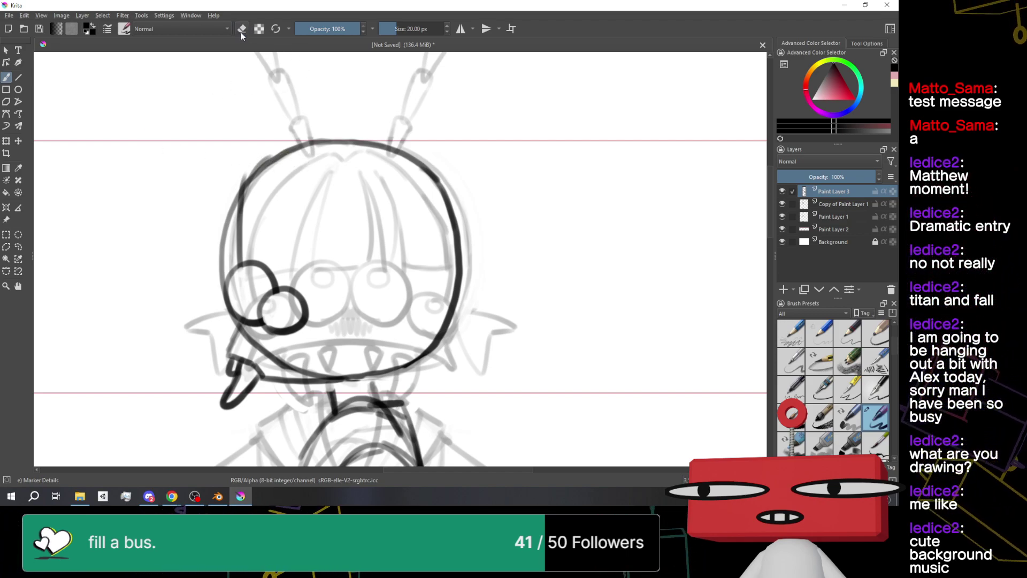
pyautogui.moveTo(267, 157); pyautogui.dragTo(279, 269)
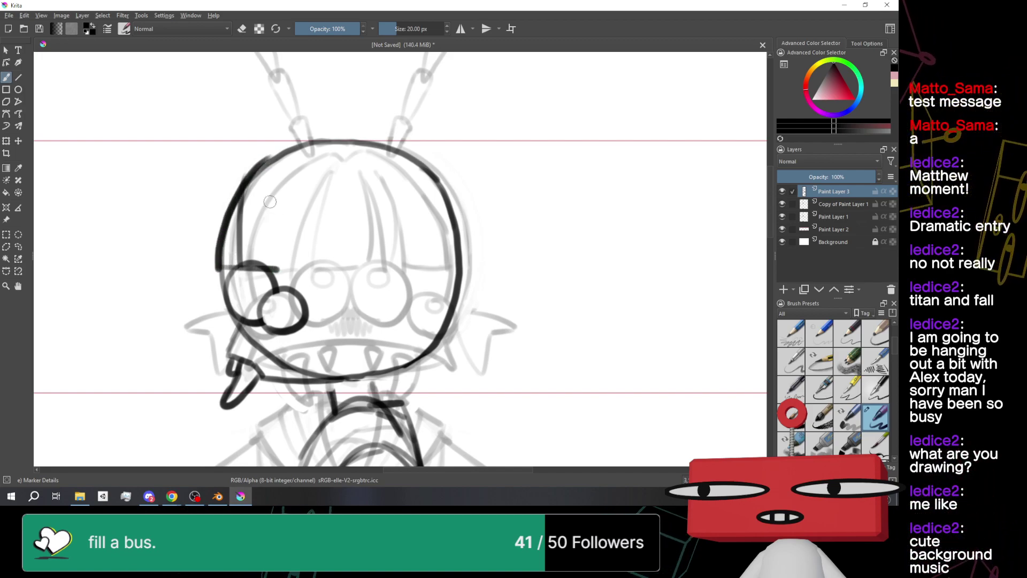
pyautogui.moveTo(272, 181); pyautogui.dragTo(255, 258)
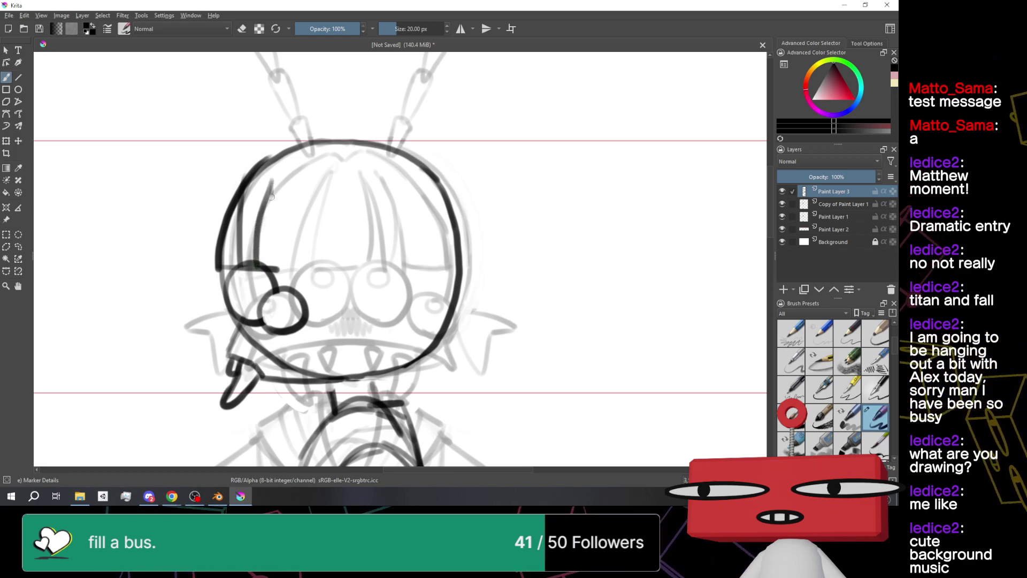
pyautogui.moveTo(284, 192); pyautogui.dragTo(279, 241)
pyautogui.moveTo(294, 184)
pyautogui.mouseDown()
pyautogui.moveTo(297, 205)
pyautogui.moveTo(298, 267)
pyautogui.mouseUp()
pyautogui.moveTo(292, 179); pyautogui.dragTo(281, 158)
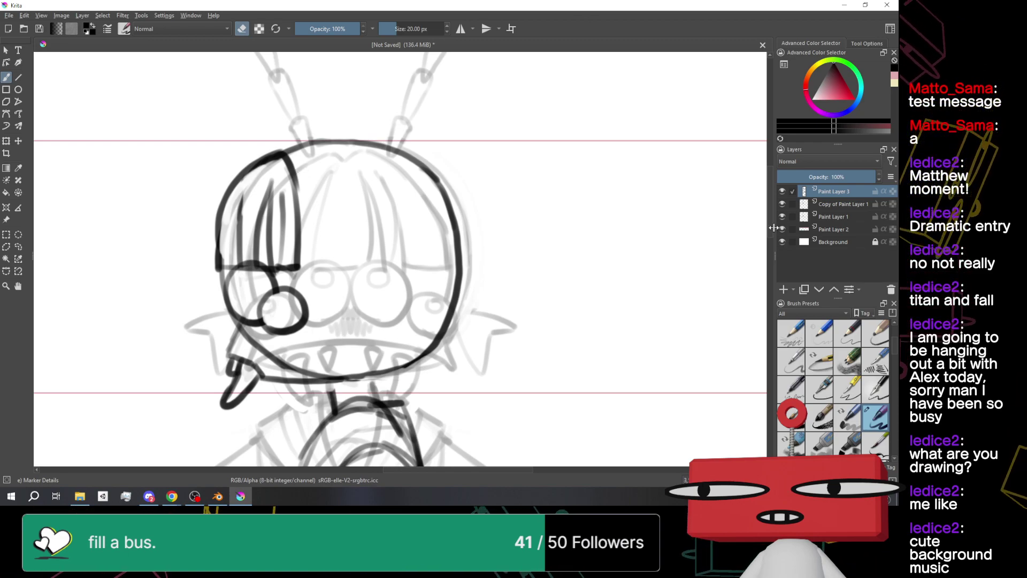
# With Copy of Paint Layer 1 hidden, rework the fringe's front edge slightly farther out and clean up the face line around the large eye
pyautogui.click(782, 204)
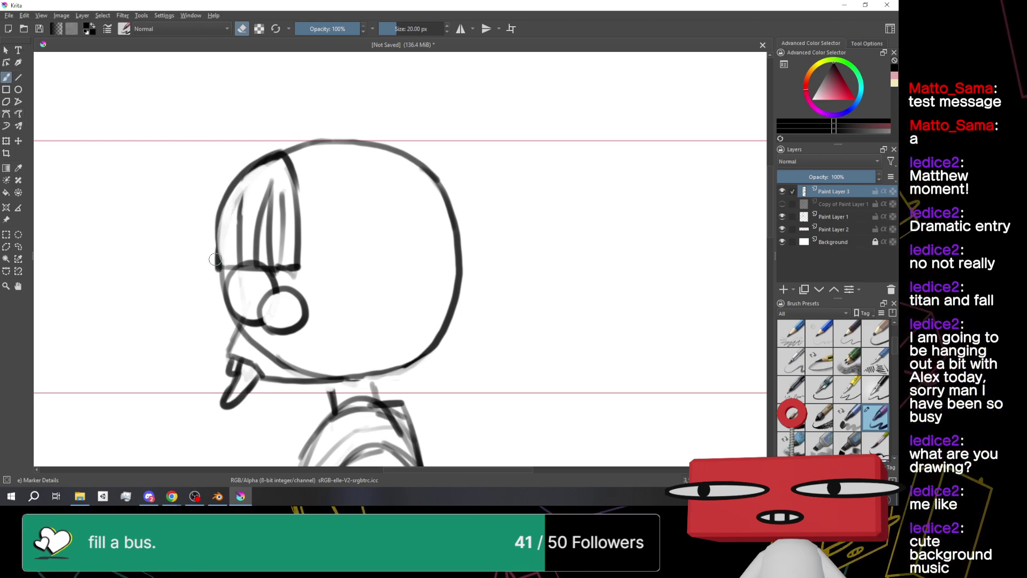
pyautogui.moveTo(220, 248); pyautogui.dragTo(220, 269)
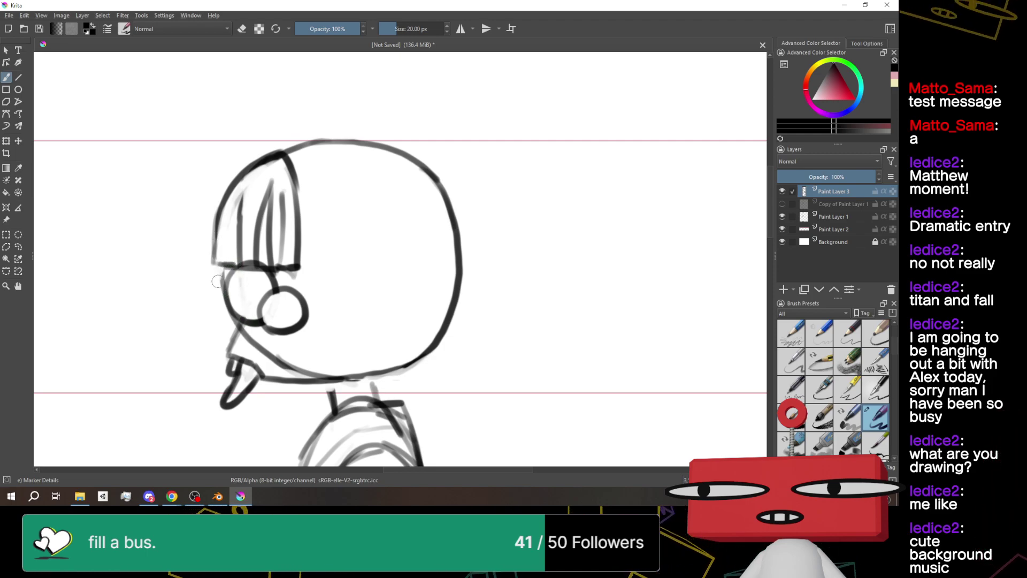
pyautogui.press('e')
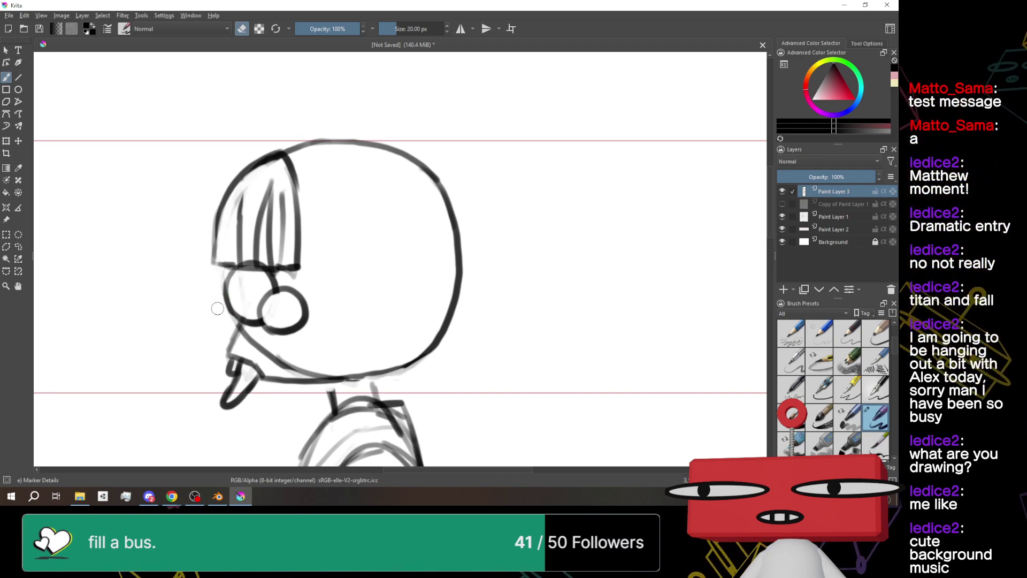
pyautogui.click(242, 28)
pyautogui.moveTo(240, 270); pyautogui.dragTo(245, 309)
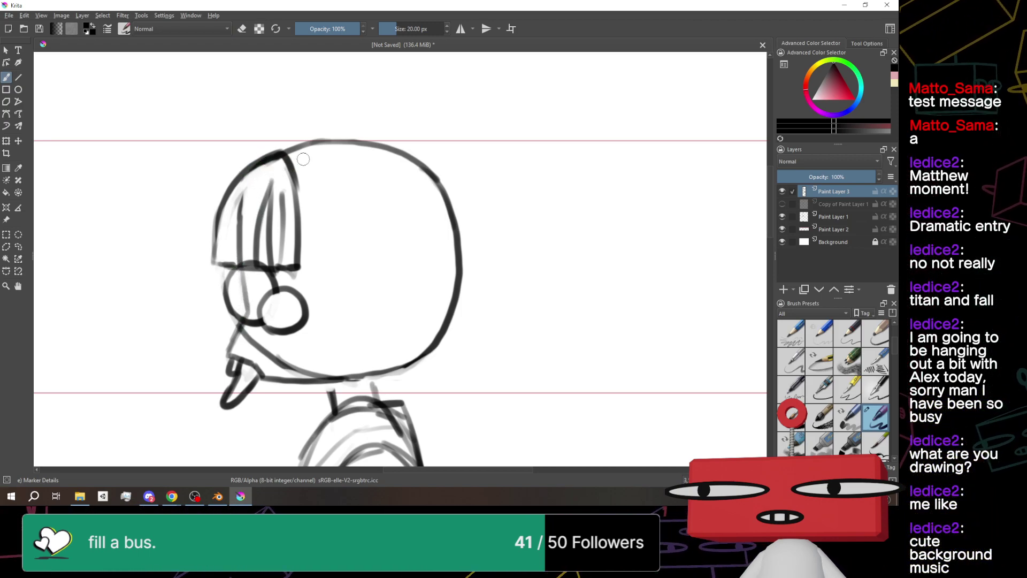
# Draw a side hair line from behind the fringe down to the jaw and a second curved line at the middle of the head
pyautogui.scroll(-4, 303, 161)
pyautogui.scroll(2, 380, 223)
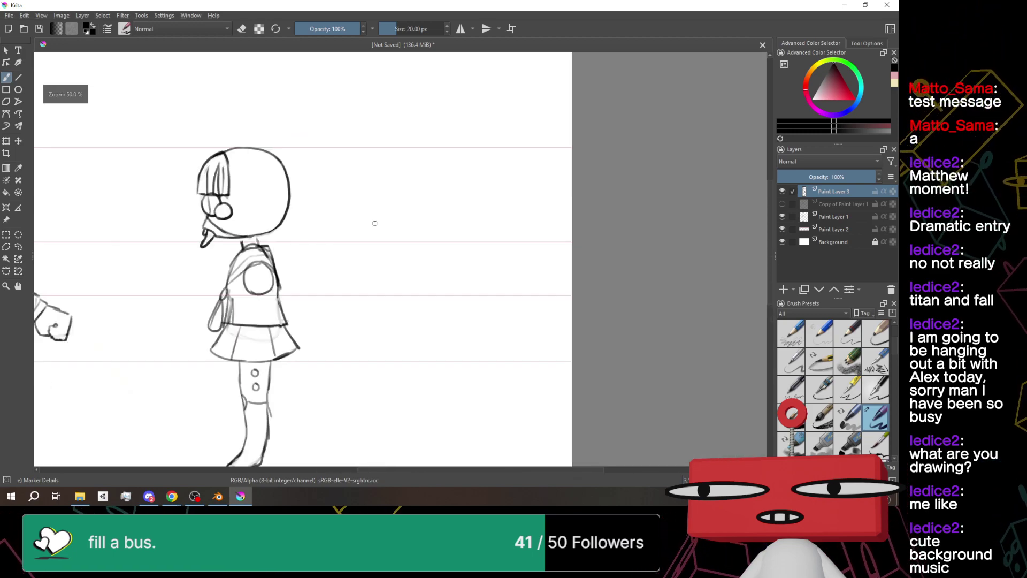
pyautogui.scroll(2, 162, 213)
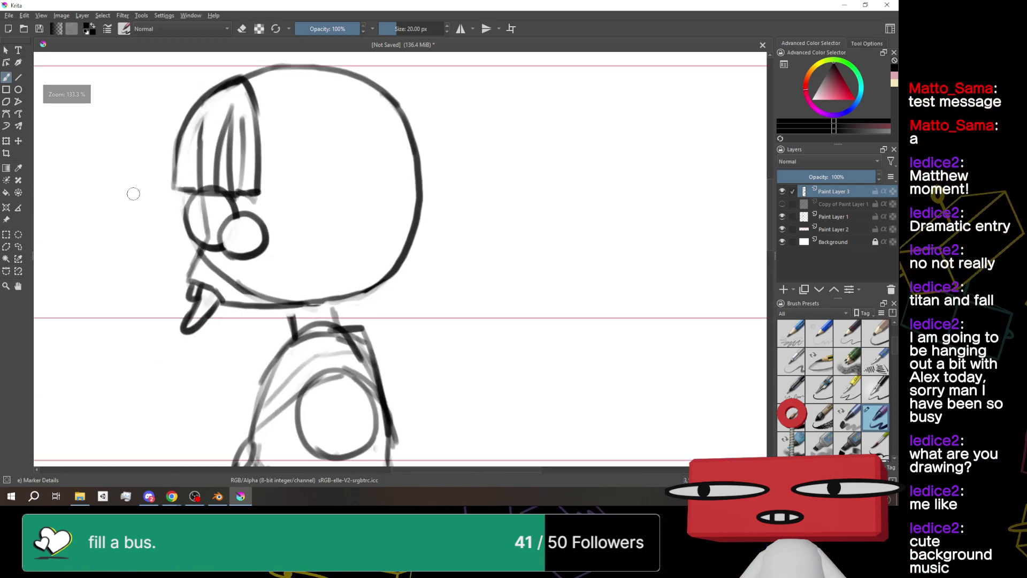
pyautogui.moveTo(263, 179); pyautogui.dragTo(257, 279)
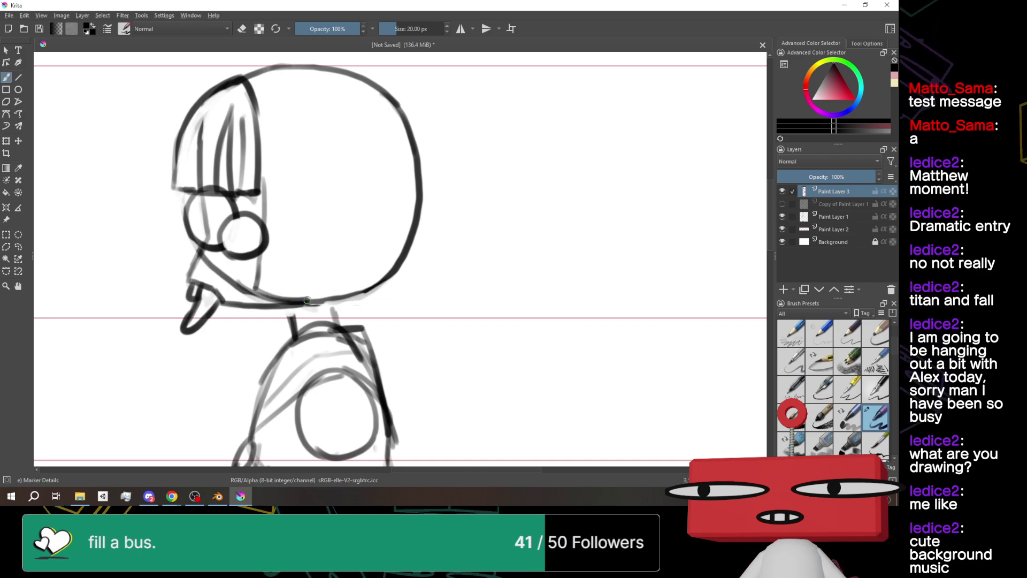
pyautogui.moveTo(326, 193); pyautogui.dragTo(319, 243)
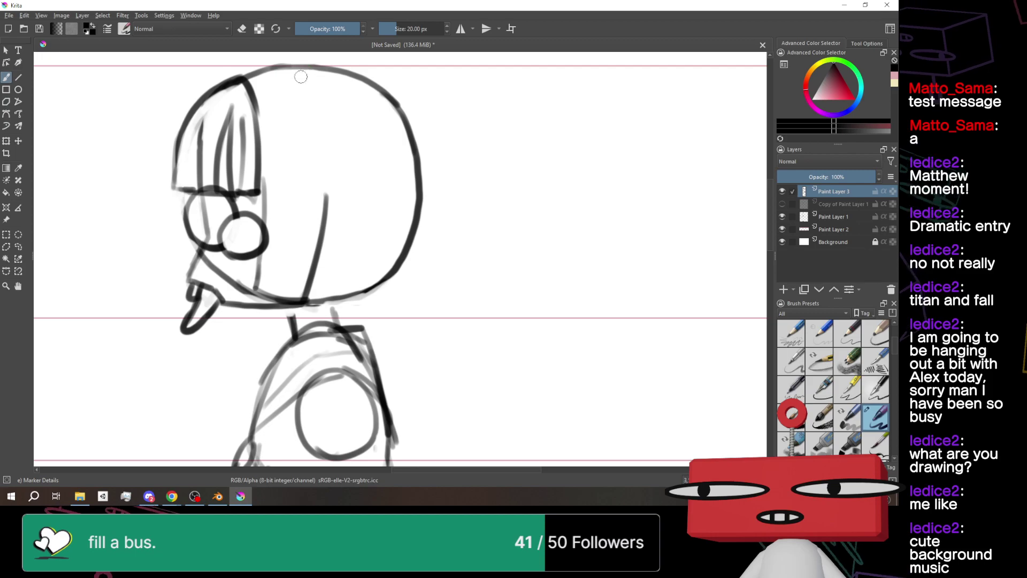
# Extend the mid-head hair line up toward the crown and add a short curved strand rising from the jaw behind the eyes
pyautogui.scroll(-3, 316, 198)
pyautogui.scroll(2, 279, 116)
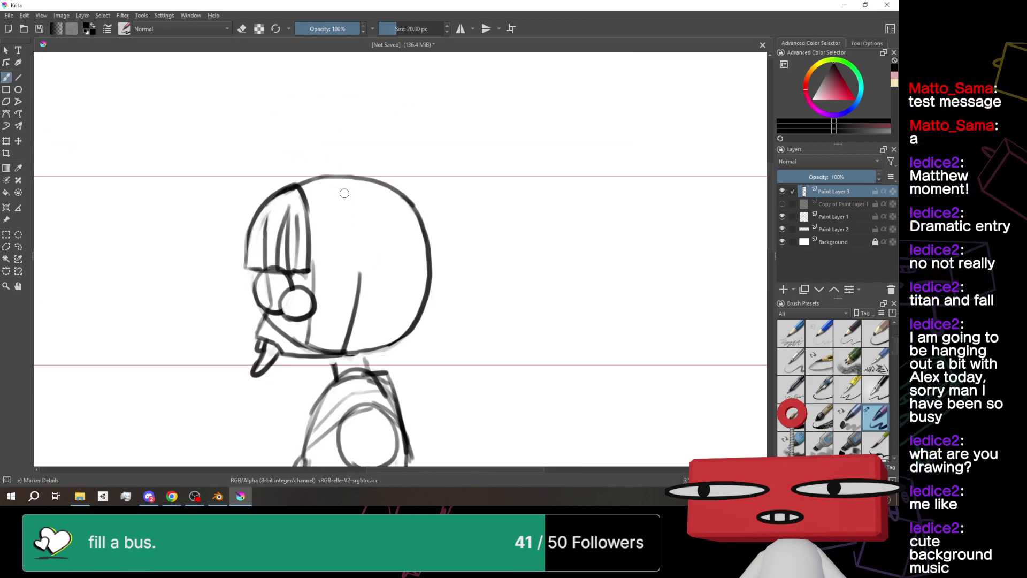
pyautogui.moveTo(345, 191); pyautogui.dragTo(357, 263)
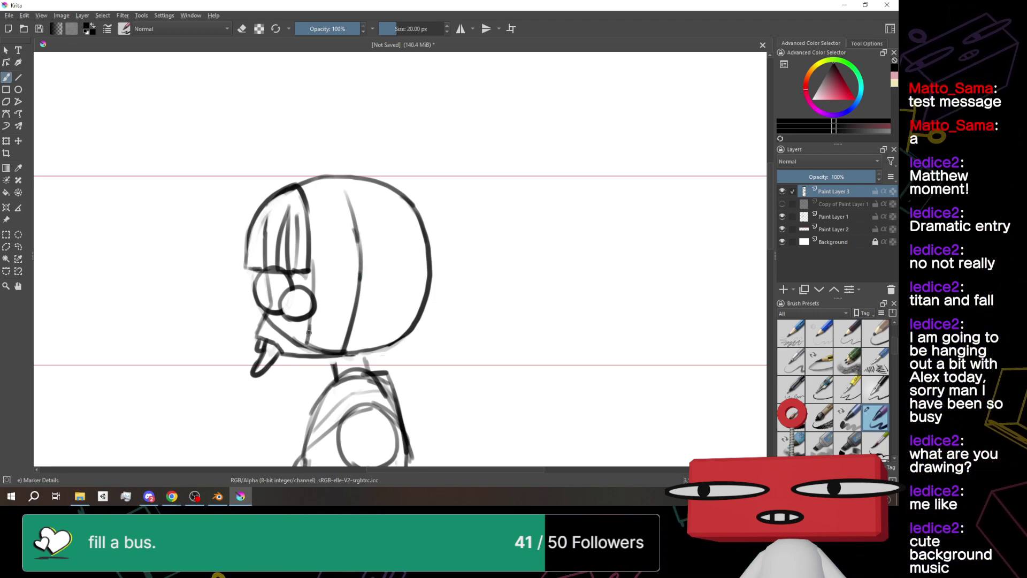
pyautogui.moveTo(304, 362); pyautogui.dragTo(333, 307)
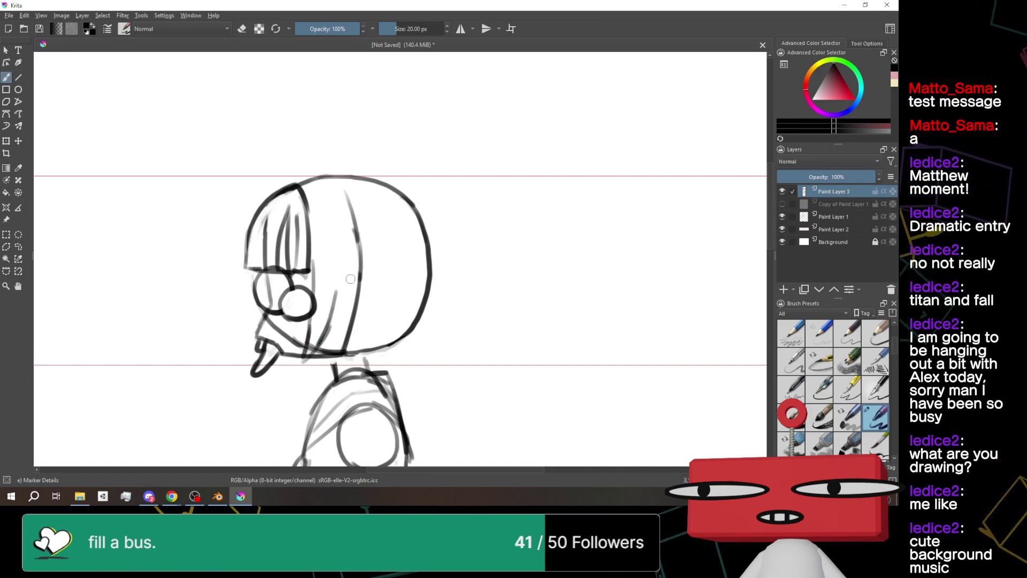
pyautogui.press('e')
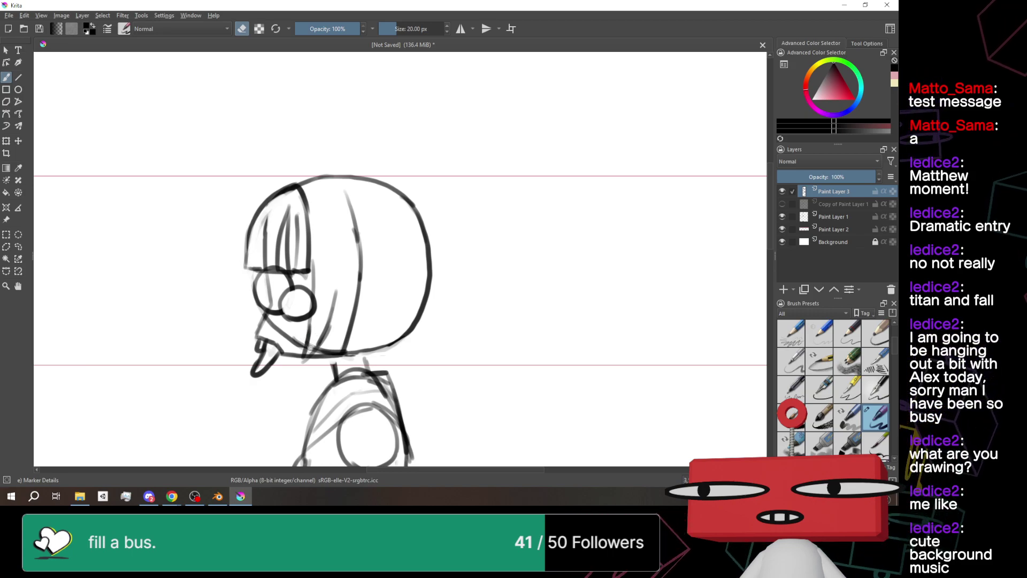
# Draw the short hair lock's rear edge down to a pointed tip at the side view's jaw
pyautogui.click(242, 28)
pyautogui.moveTo(315, 345); pyautogui.dragTo(310, 361)
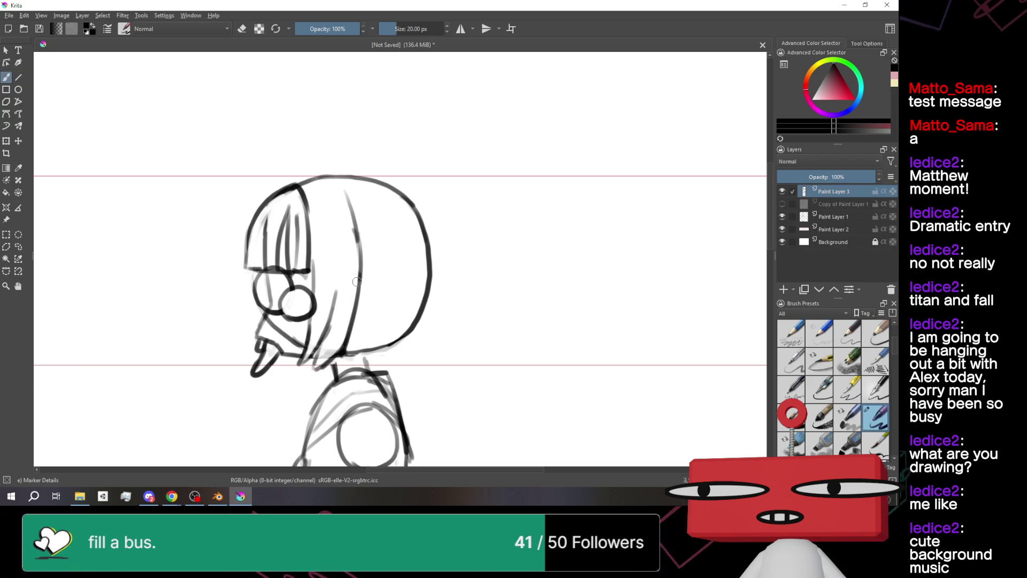
pyautogui.scroll(-3, 357, 281)
pyautogui.scroll(-1, 300, 262)
pyautogui.scroll(1, 263, 247)
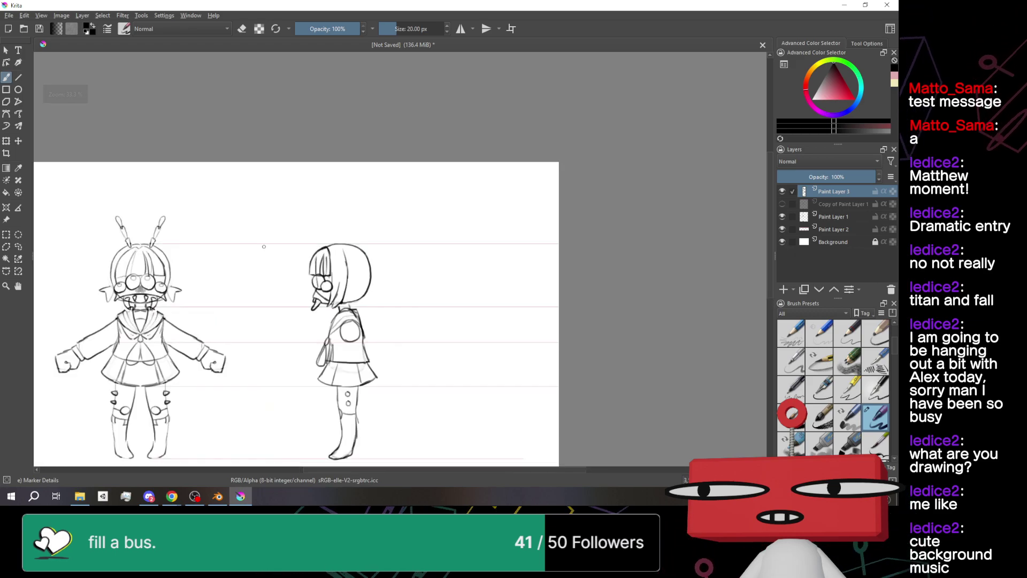
pyautogui.scroll(3, 347, 228)
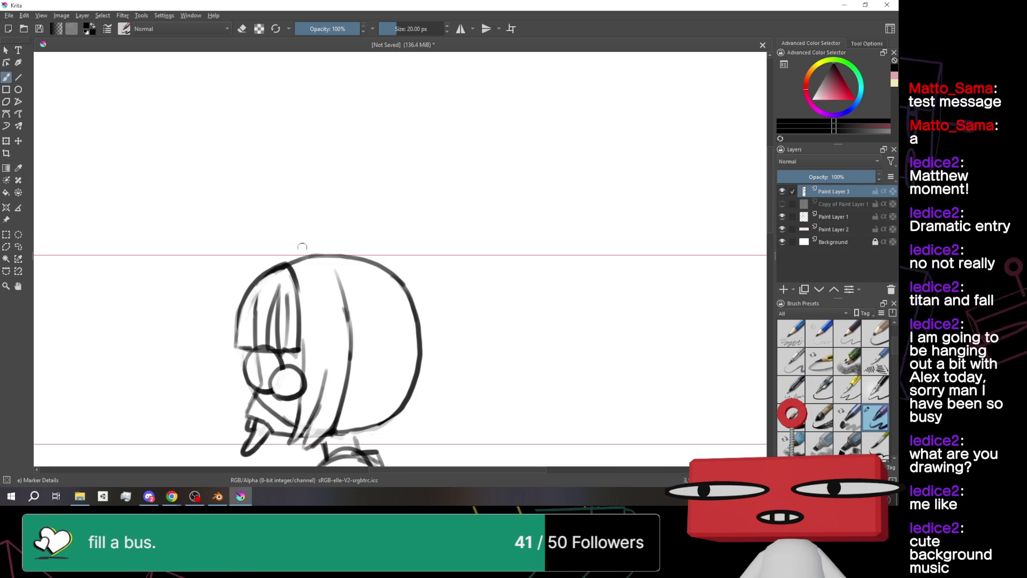
# Show Copy of Paint Layer 1, trace its segmented antenna onto the side view's crown on Paint Layer 3, and hide the reference
pyautogui.click(782, 203)
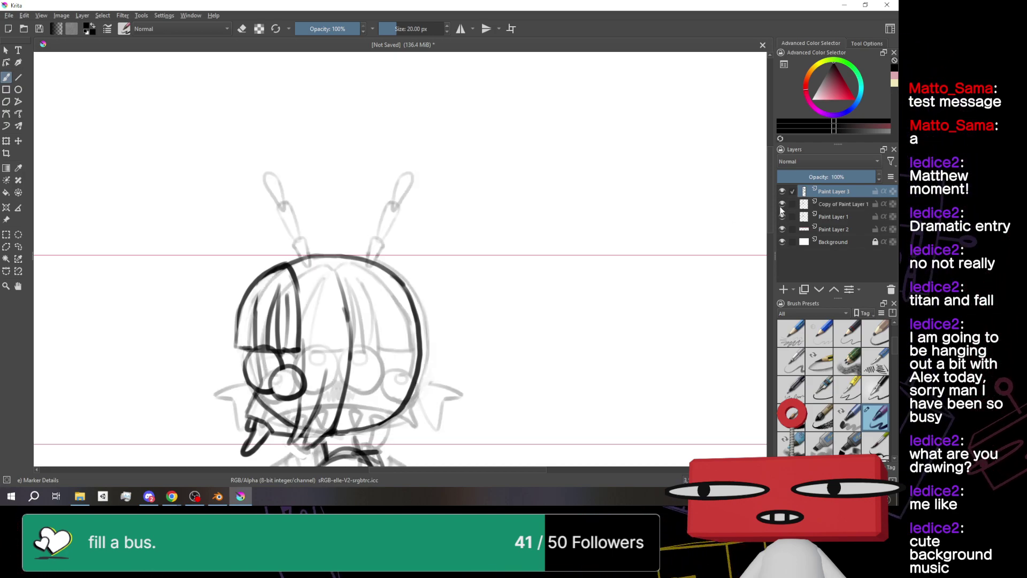
pyautogui.moveTo(300, 264); pyautogui.dragTo(307, 264)
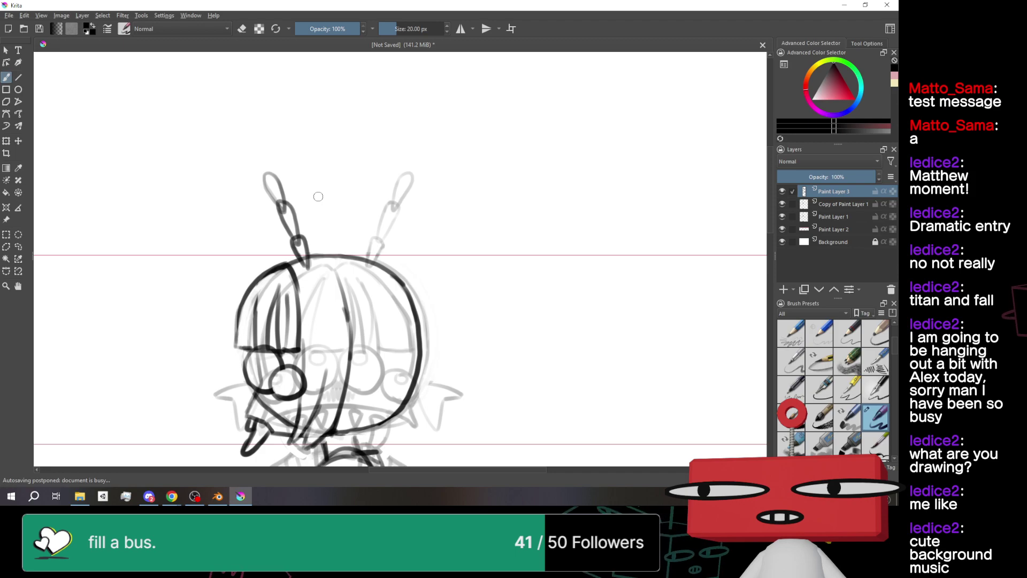
pyautogui.click(782, 191)
pyautogui.click(782, 191)
pyautogui.click(782, 204)
pyautogui.scroll(-4, 486, 214)
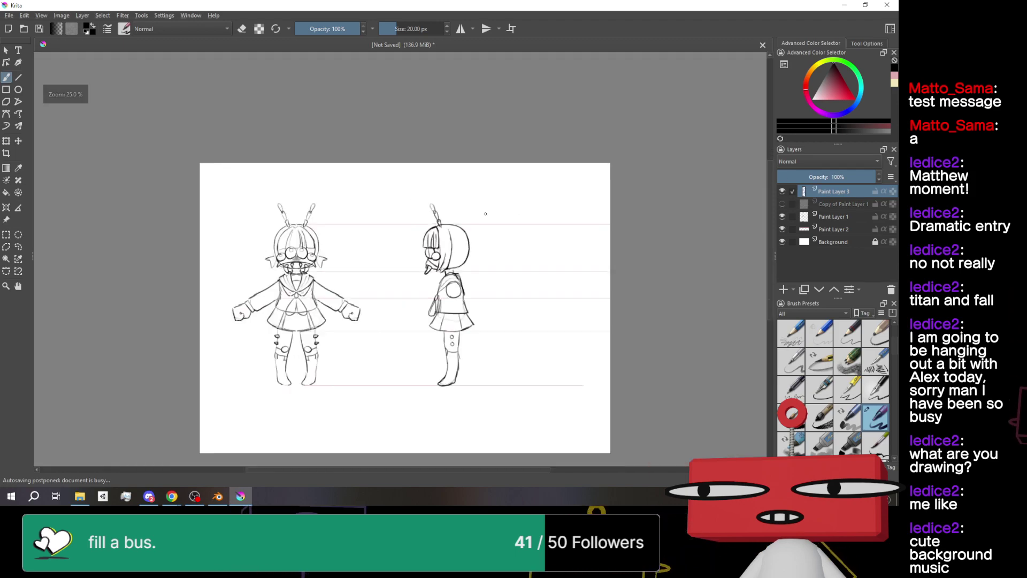
pyautogui.scroll(-1, 362, 233)
pyautogui.scroll(1, 378, 239)
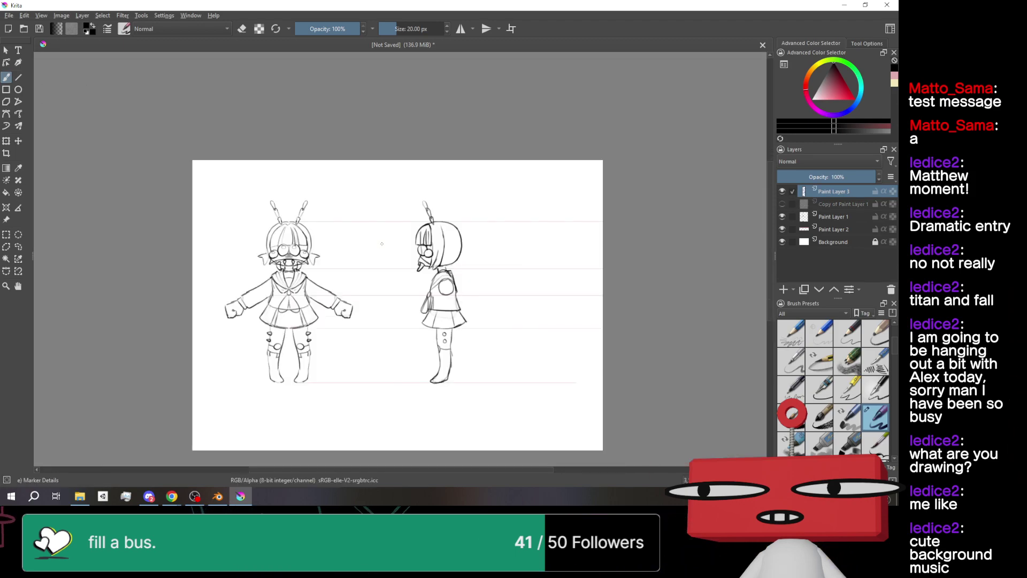
pyautogui.press('+')
pyautogui.press('+')
pyautogui.press('+')
pyautogui.press('+')
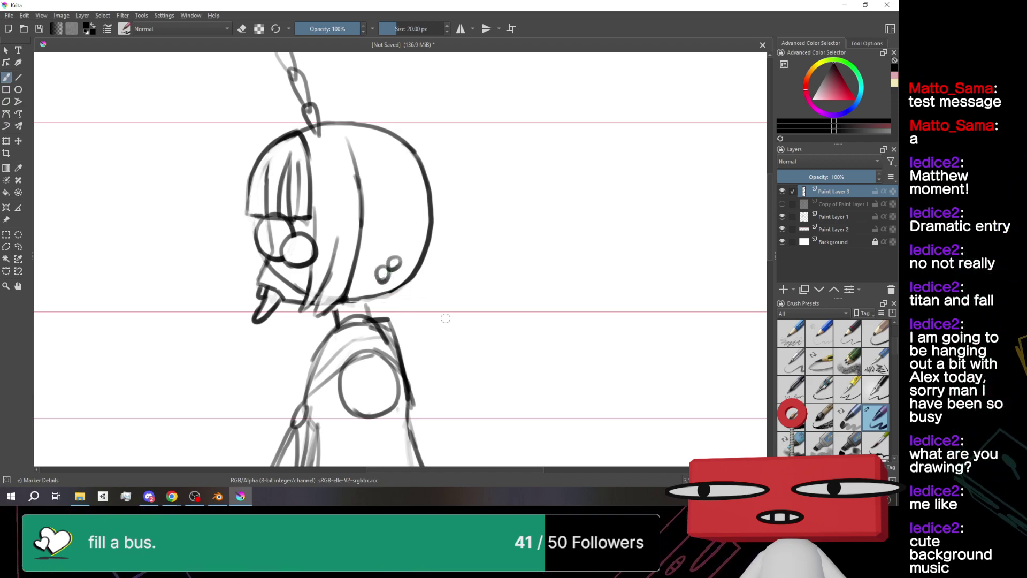
pyautogui.click(782, 204)
pyautogui.hotkey('ctrl', 'z')
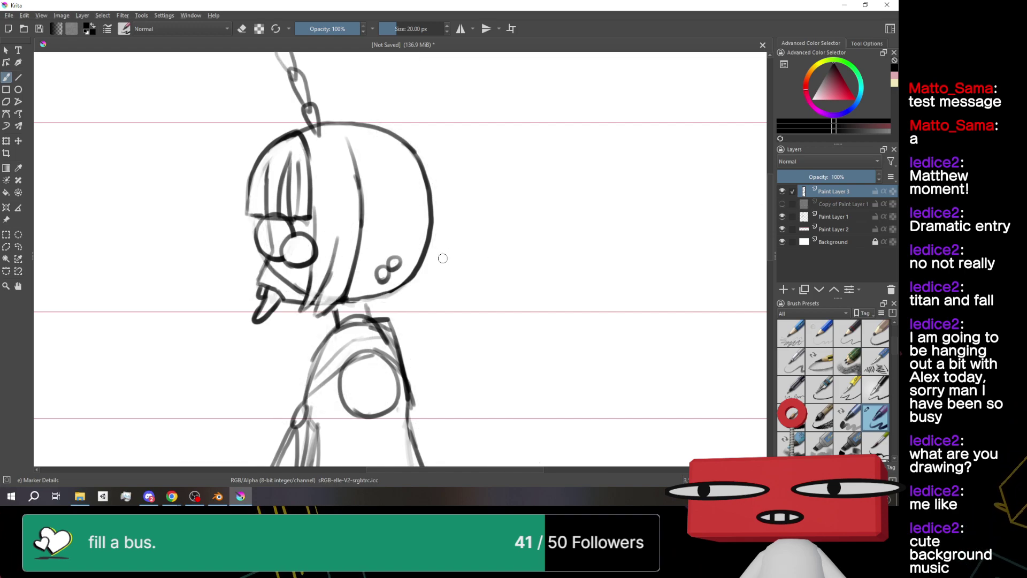
# With Copy of Paint Layer 1 shown as reference, draw a two-pointed fin with two small circles at the lower back of the head
pyautogui.click(782, 204)
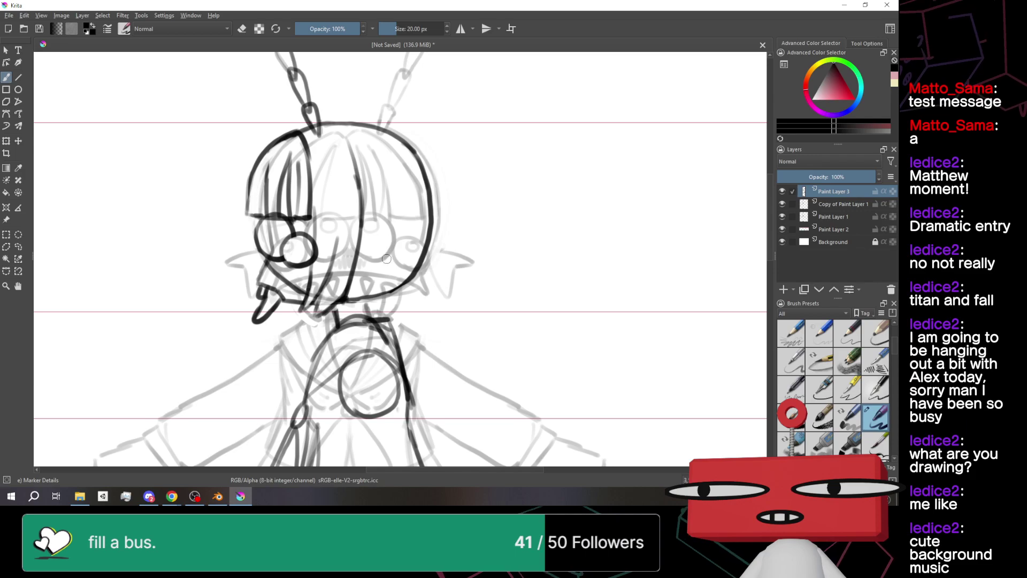
pyautogui.moveTo(395, 266); pyautogui.dragTo(420, 295)
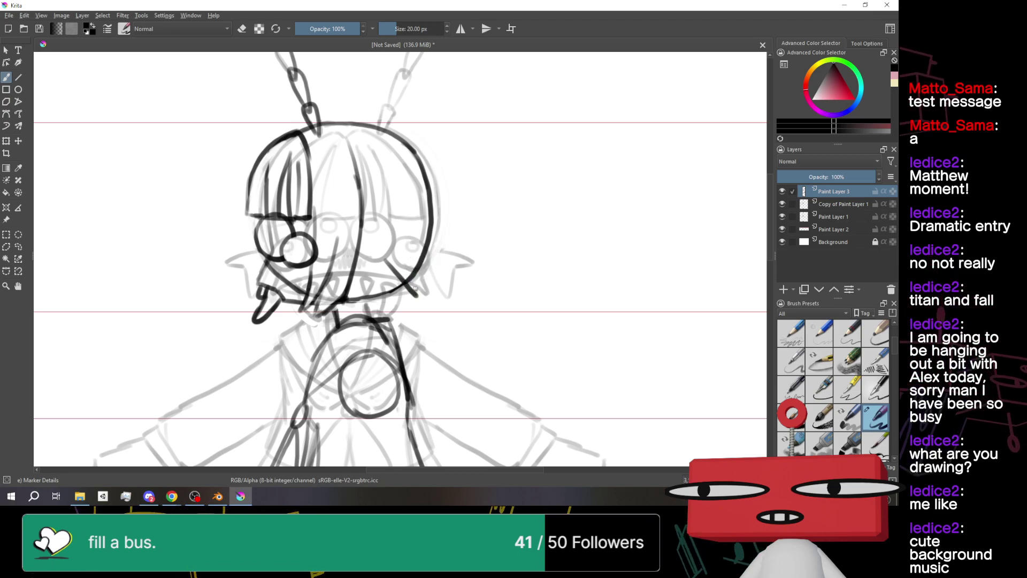
pyautogui.moveTo(415, 261); pyautogui.dragTo(440, 259)
pyautogui.hotkey('ctrl', 'z')
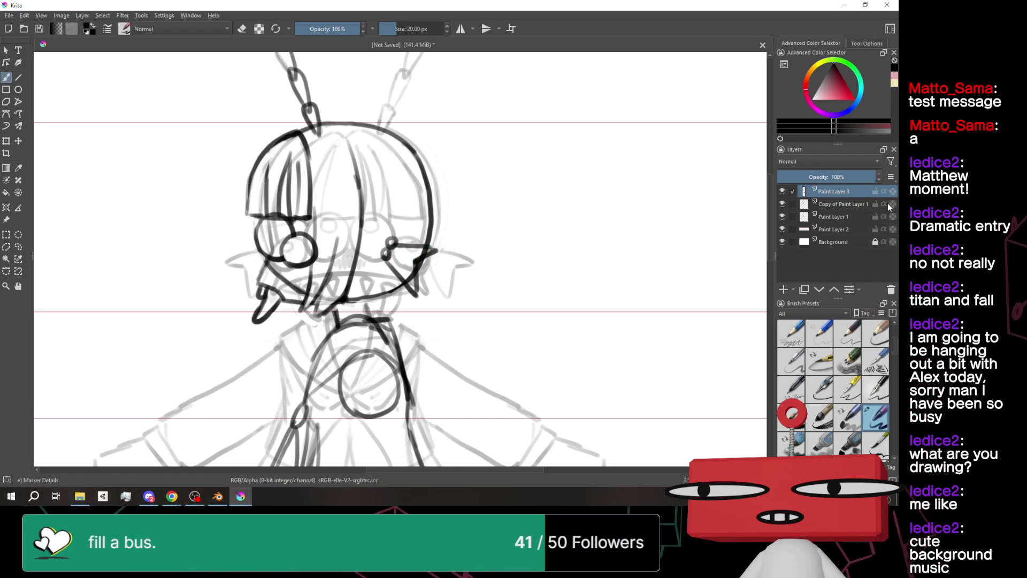
pyautogui.click(791, 192)
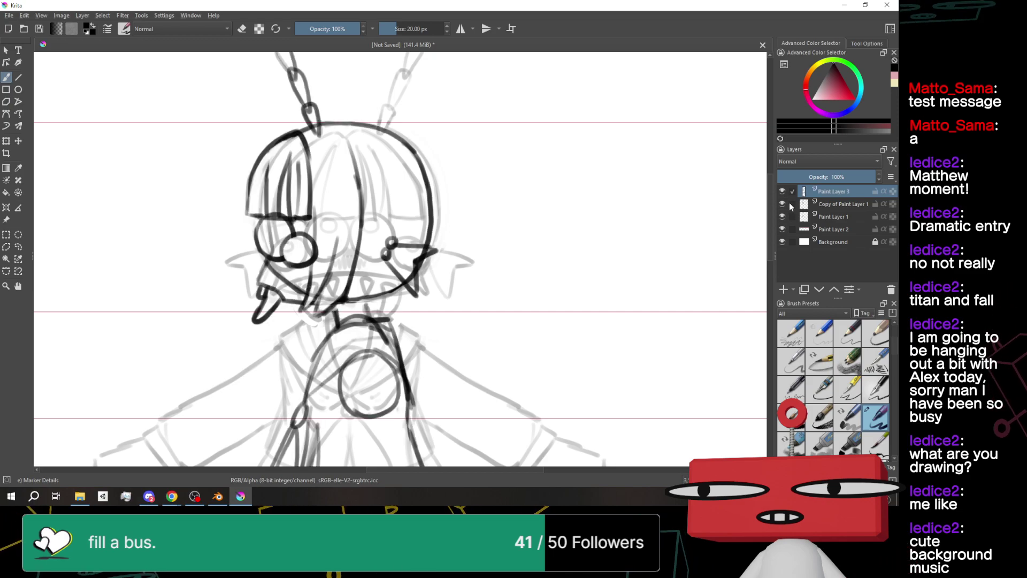
pyautogui.click(782, 203)
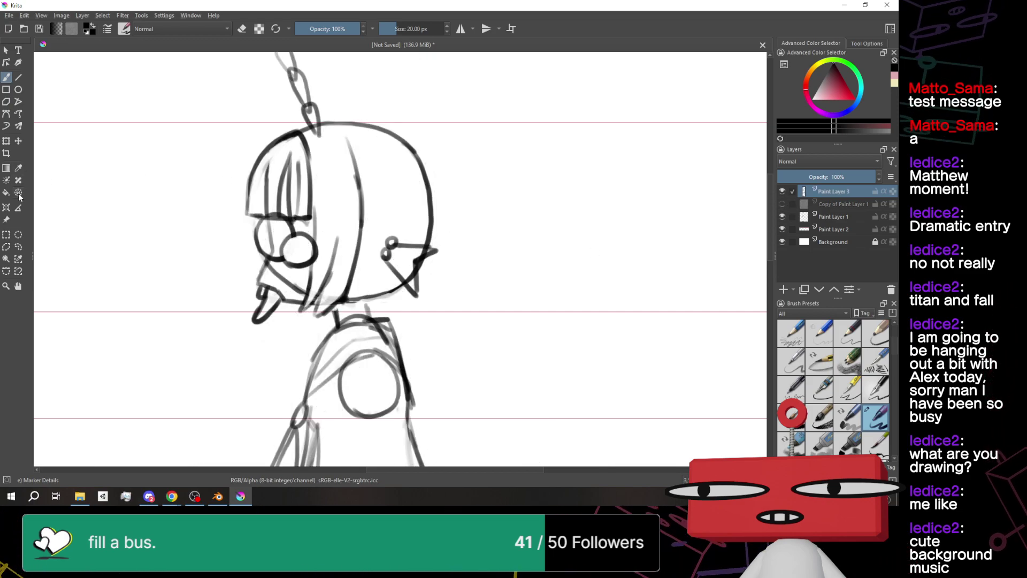
# Erase the two small circles at the fin's base and redraw them slightly larger and farther forward
pyautogui.press('e')
pyautogui.moveTo(394, 232); pyautogui.dragTo(382, 254)
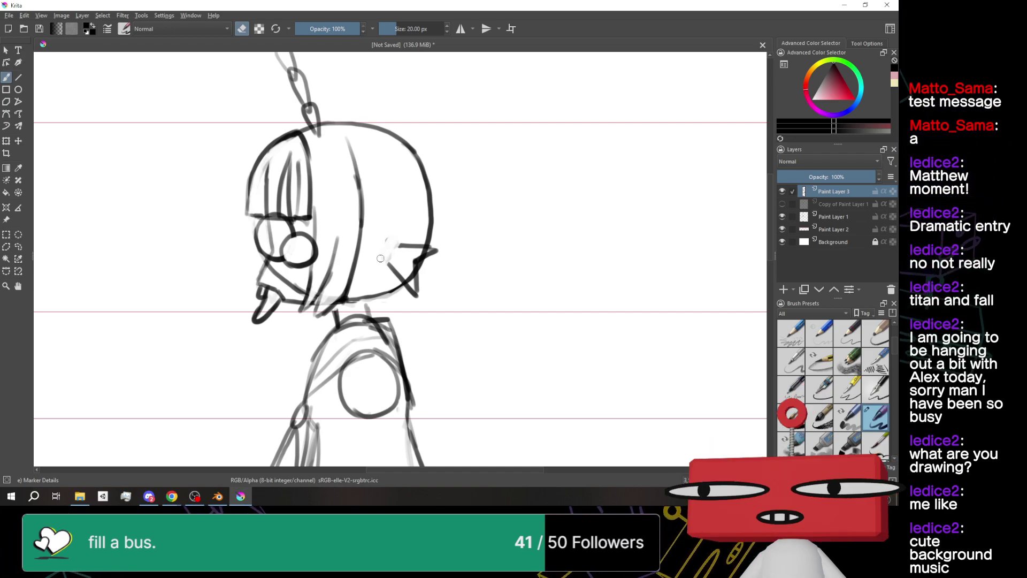
pyautogui.click(243, 30)
pyautogui.moveTo(386, 243)
pyautogui.mouseDown()
pyautogui.moveTo(407, 248)
pyautogui.moveTo(383, 246)
pyautogui.moveTo(393, 234)
pyautogui.moveTo(384, 231)
pyautogui.moveTo(378, 264)
pyautogui.mouseUp()
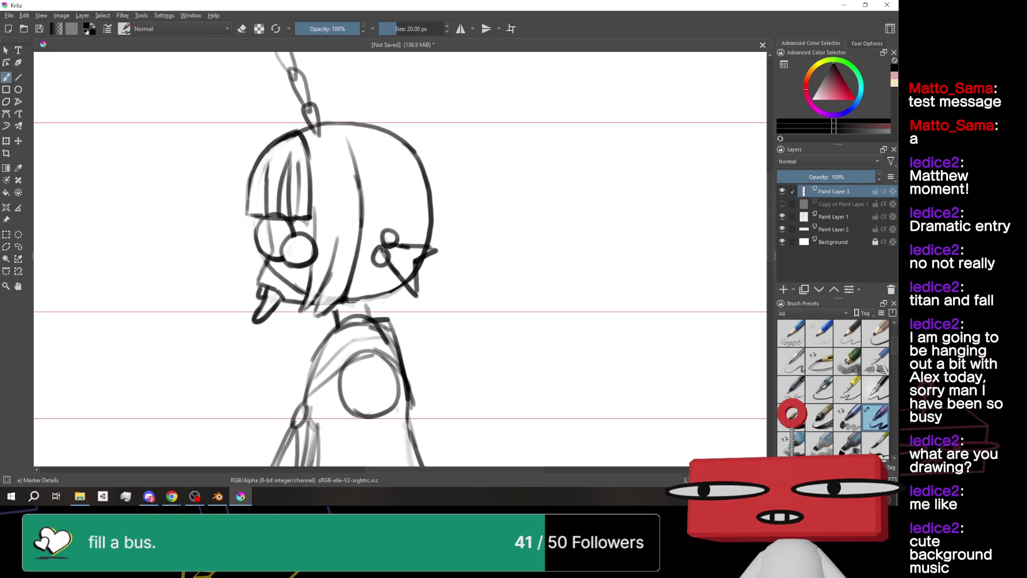
# Erase the head outline crossing the fin and redraw the fin's upper point with a sharper tip
pyautogui.scroll(-3, 225, 232)
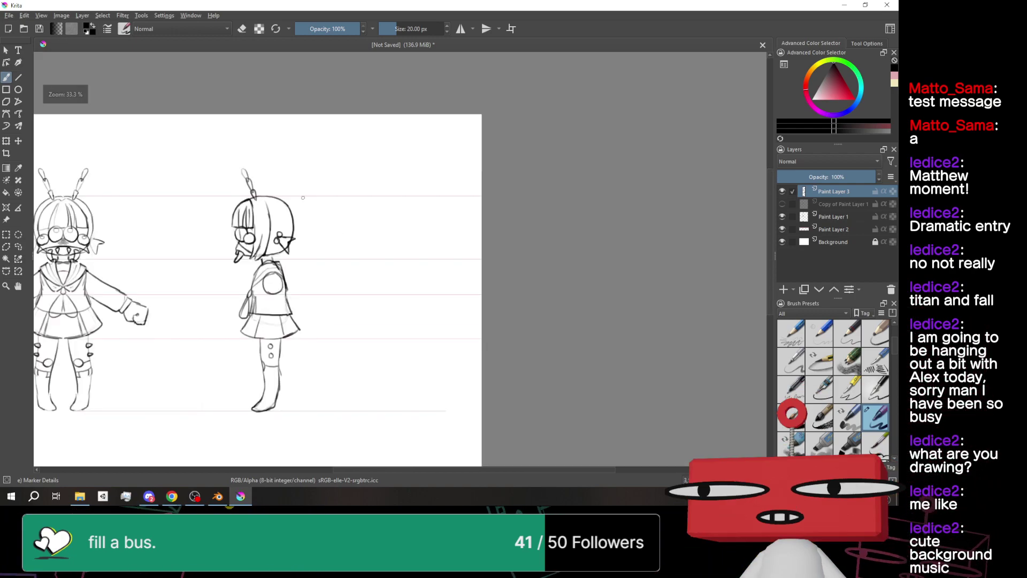
pyautogui.scroll(6, 294, 241)
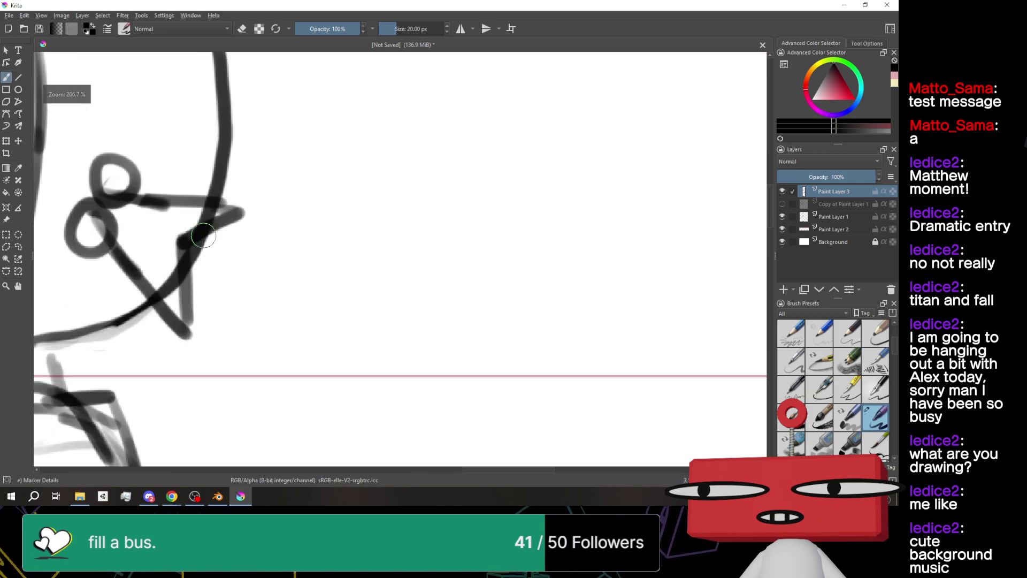
pyautogui.click(241, 29)
pyautogui.moveTo(206, 270)
pyautogui.mouseDown()
pyautogui.moveTo(181, 256)
pyautogui.moveTo(200, 259)
pyautogui.moveTo(187, 236)
pyautogui.moveTo(201, 247)
pyautogui.moveTo(183, 251)
pyautogui.moveTo(173, 231)
pyautogui.moveTo(168, 296)
pyautogui.mouseUp()
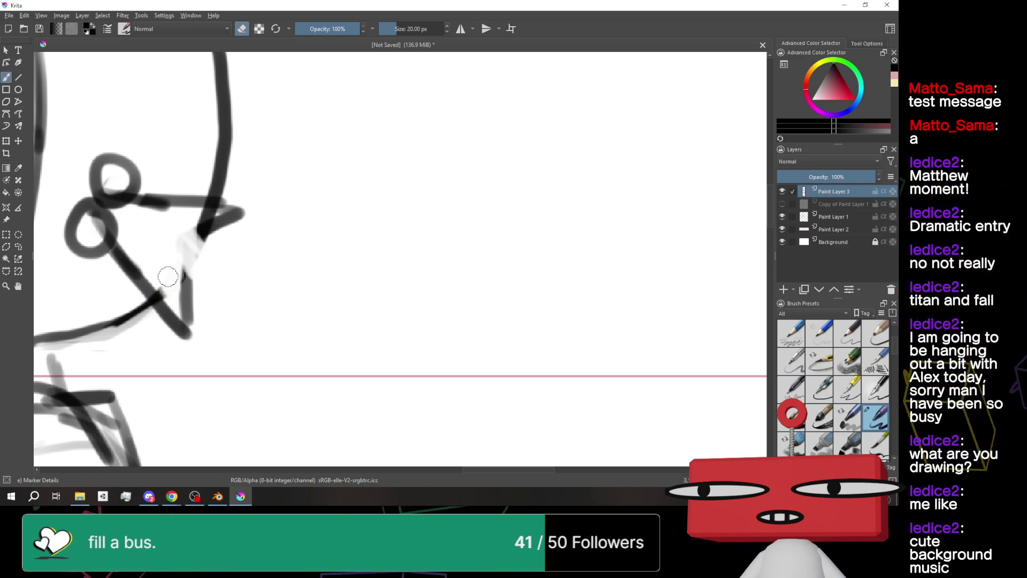
pyautogui.moveTo(198, 229); pyautogui.dragTo(218, 213)
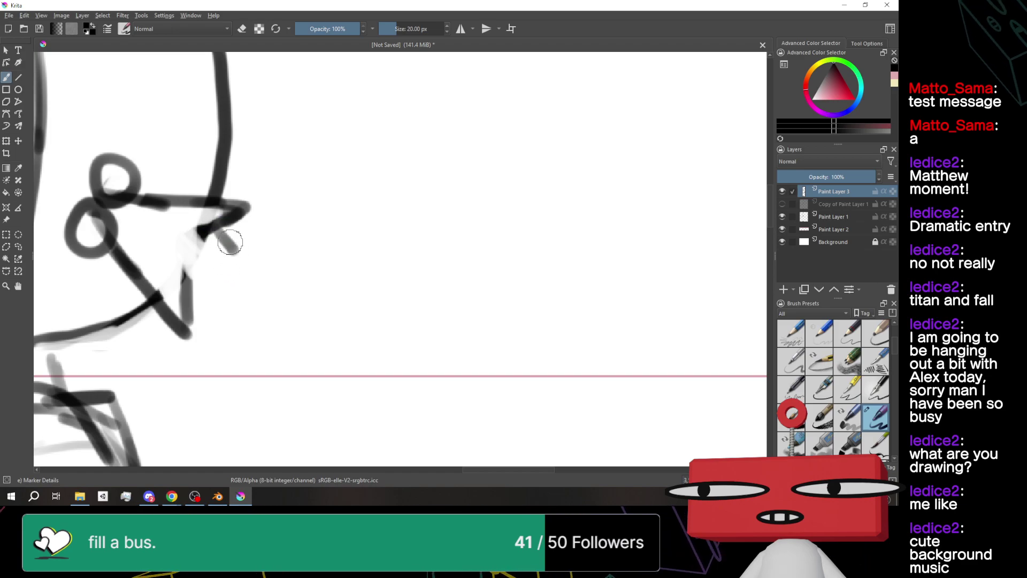
pyautogui.moveTo(223, 267); pyautogui.dragTo(188, 297)
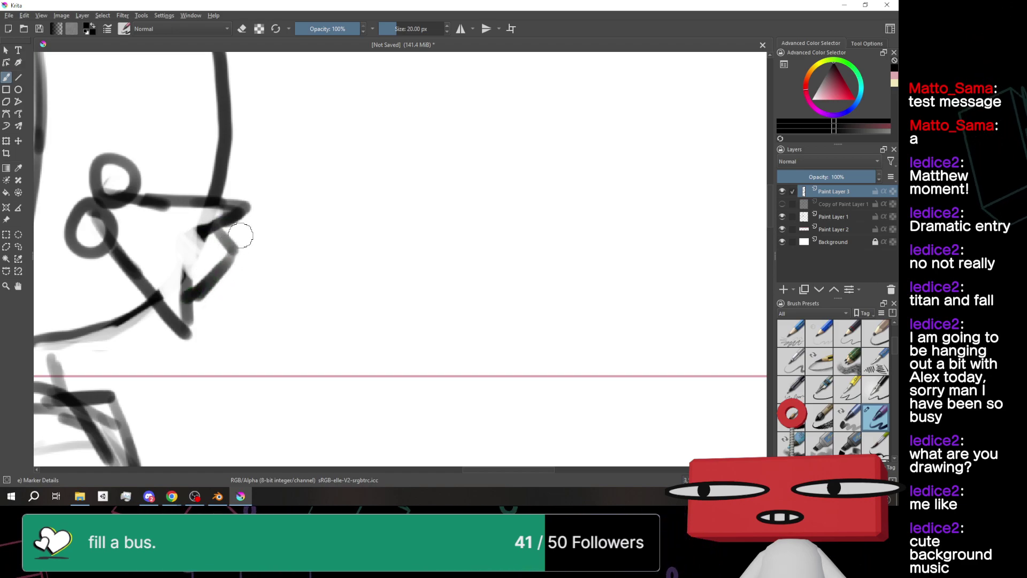
pyautogui.scroll(-5, 242, 235)
pyautogui.scroll(5, 288, 254)
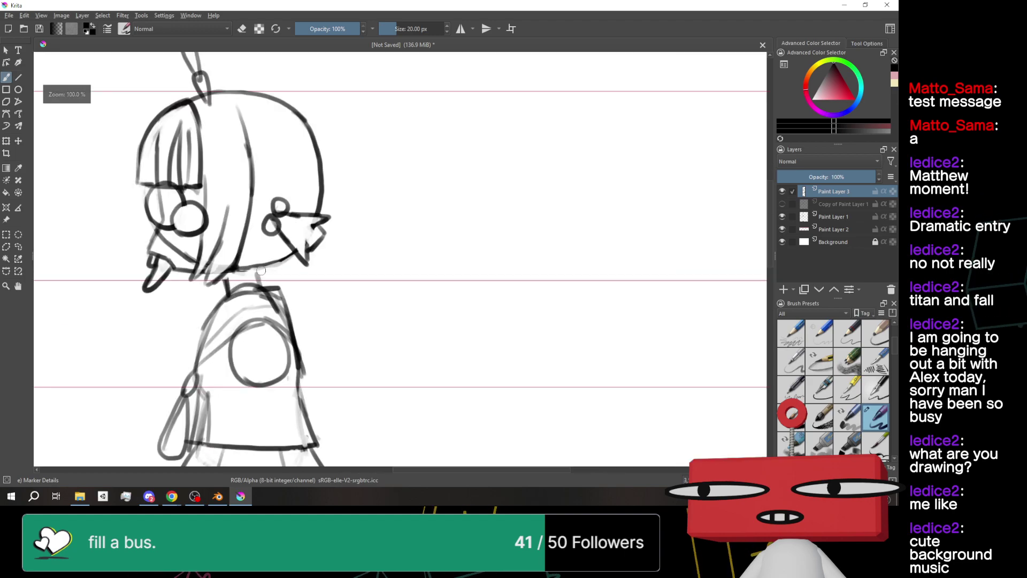
pyautogui.hotkey('ctrl', 'z')
# Draw a third angular point between the fin's upper and lower points, and darken the notch beside the upper point
pyautogui.moveTo(383, 176)
pyautogui.mouseDown()
pyautogui.moveTo(405, 236)
pyautogui.moveTo(367, 246)
pyautogui.mouseUp()
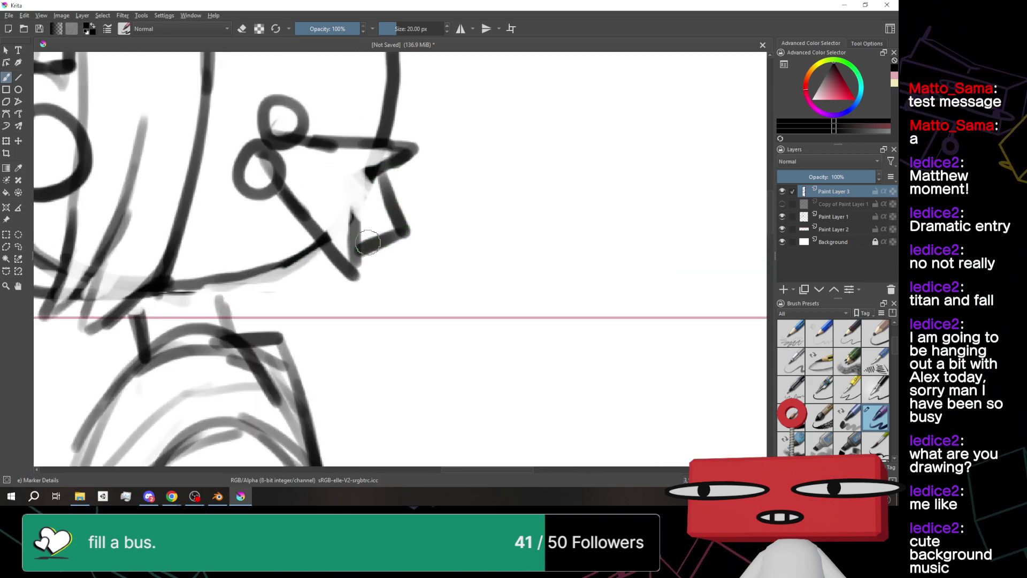
pyautogui.scroll(-4, 457, 108)
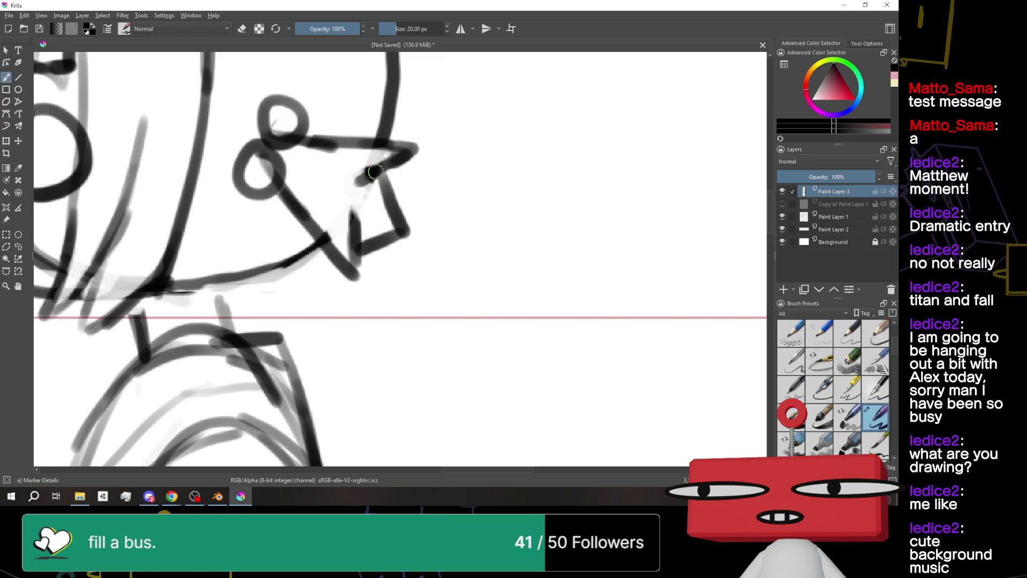
pyautogui.scroll(3, 458, 111)
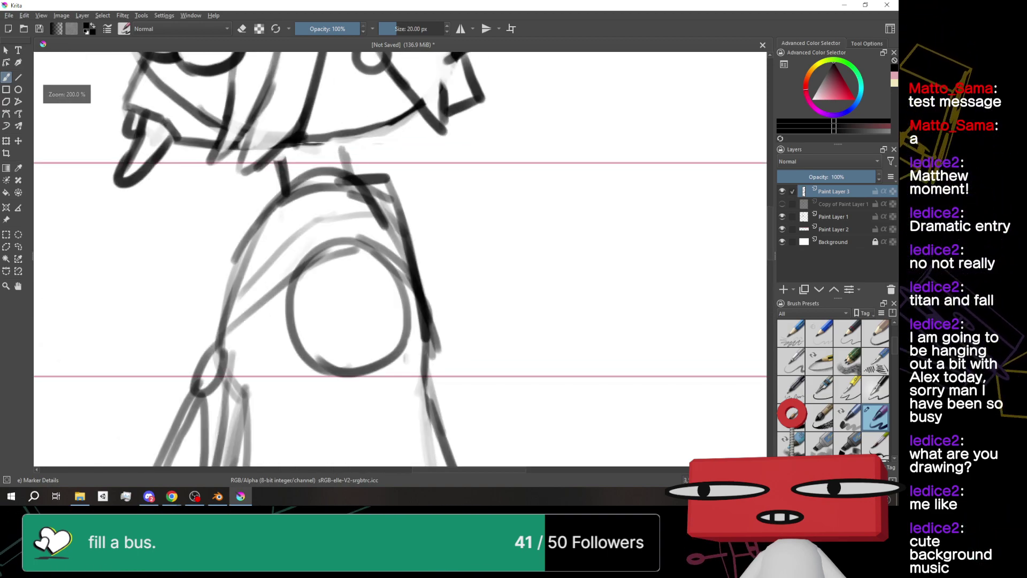
pyautogui.scroll(-4, 473, 312)
pyautogui.scroll(2, 470, 339)
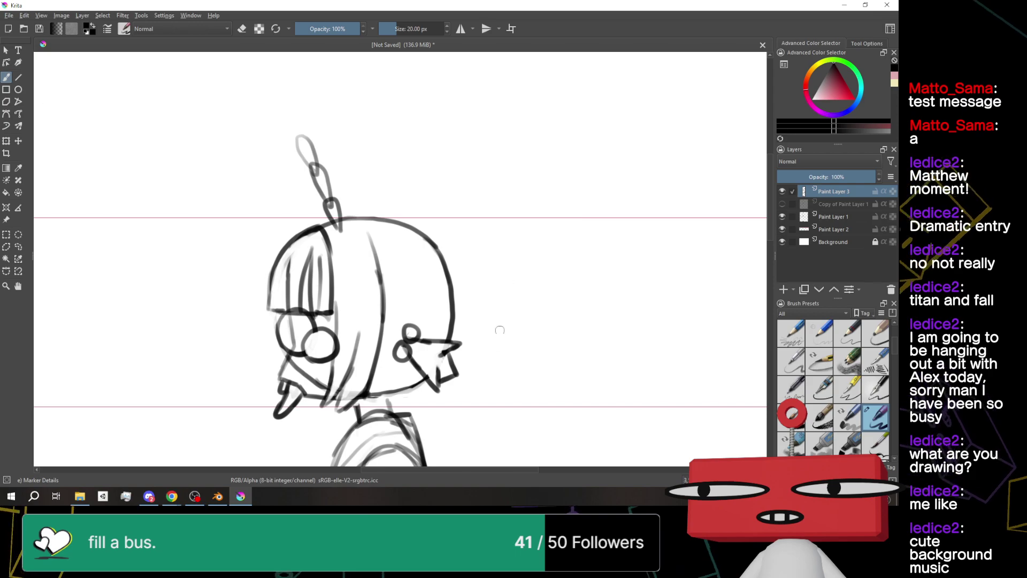
# Add a short curved strand rising from the fin's upper circle at the back of the head
pyautogui.scroll(-3, 399, 257)
pyautogui.scroll(1, 298, 269)
pyautogui.scroll(2, 298, 268)
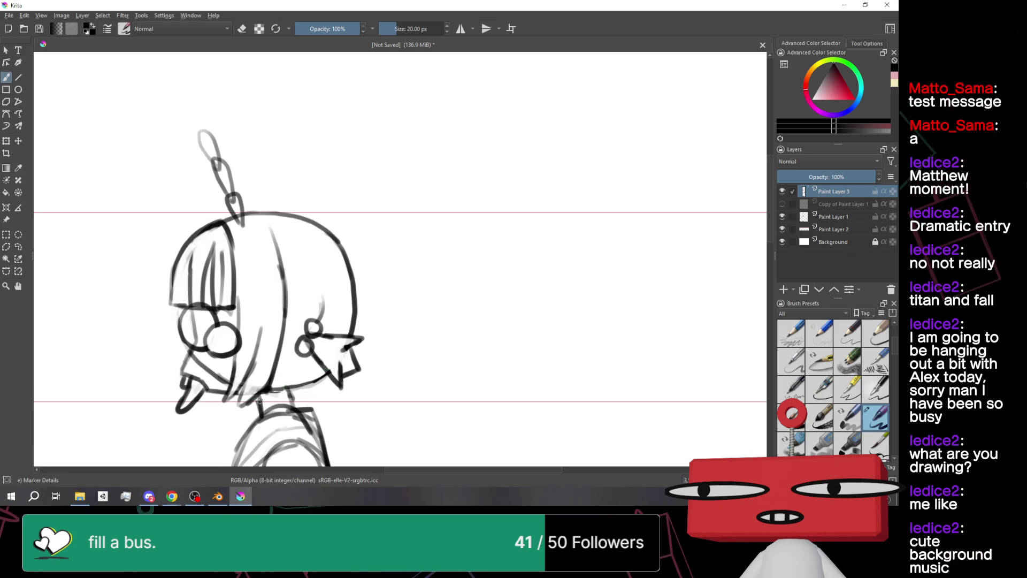
pyautogui.scroll(-4, 287, 226)
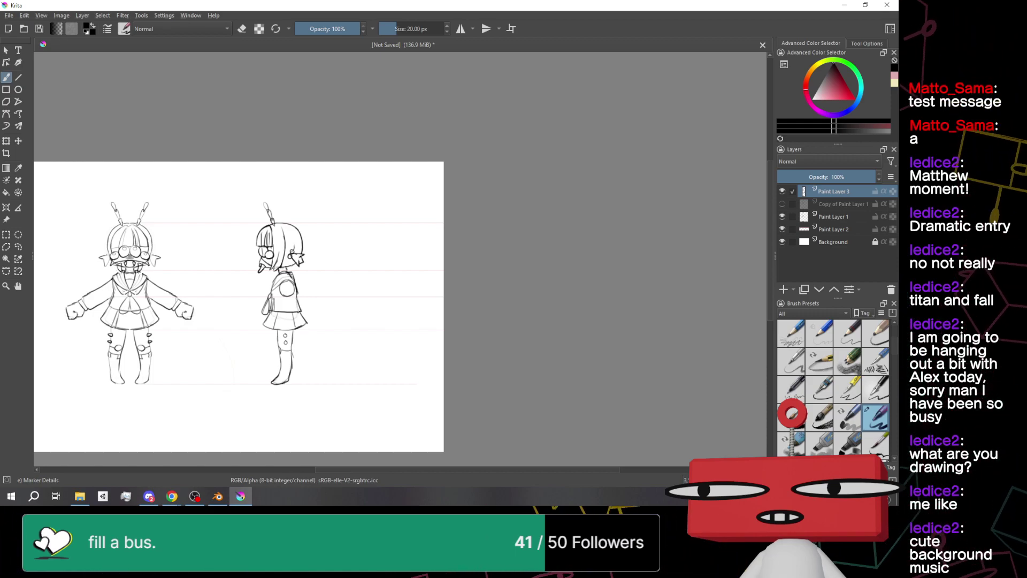
# Examine the side view's antenna, fin and overall proportions against the front view
pyautogui.press('+')
pyautogui.scroll(2, 307, 453)
pyautogui.scroll(-2, 297, 432)
pyautogui.scroll(2, 295, 430)
pyautogui.scroll(-2, 337, 447)
pyautogui.scroll(2, 211, 379)
pyautogui.scroll(-1, 220, 383)
pyautogui.press('+')
pyautogui.press('-')
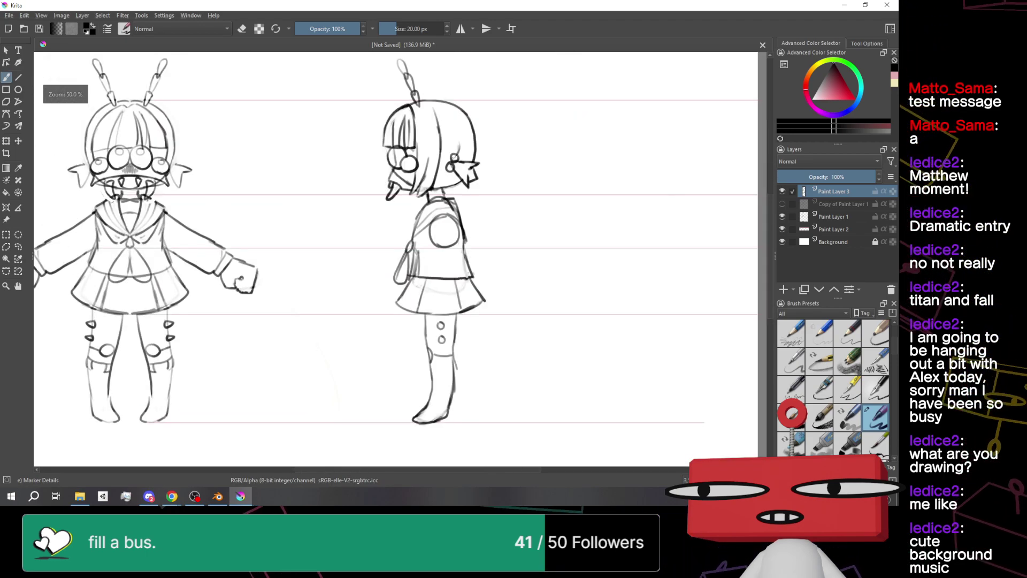
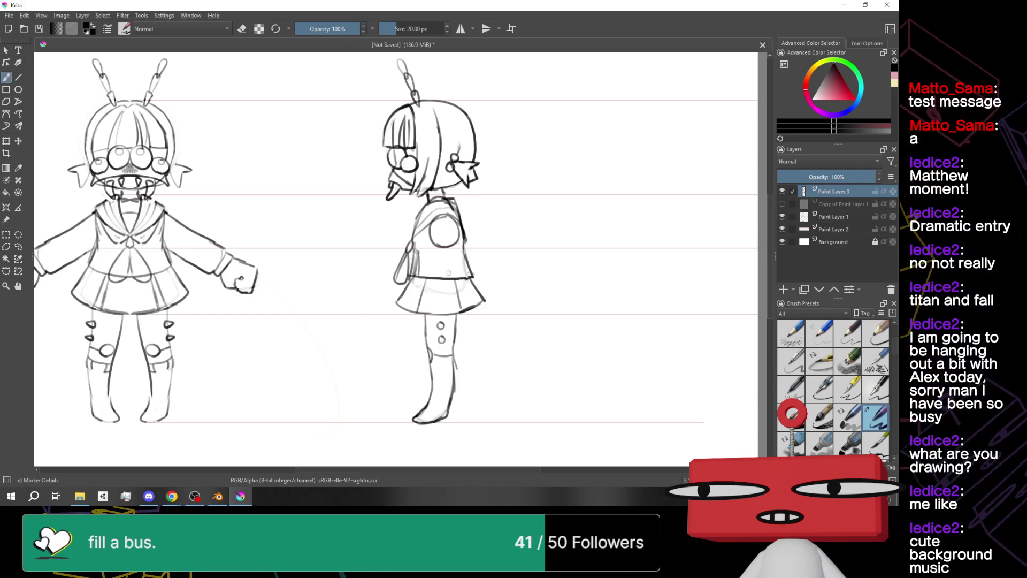
# Examine the side view's eyes, mouth and jaw against the front view's face
pyautogui.scroll(2, 113, 331)
pyautogui.moveTo(384, 249); pyautogui.dragTo(184, 367)
pyautogui.scroll(-2, 498, 215)
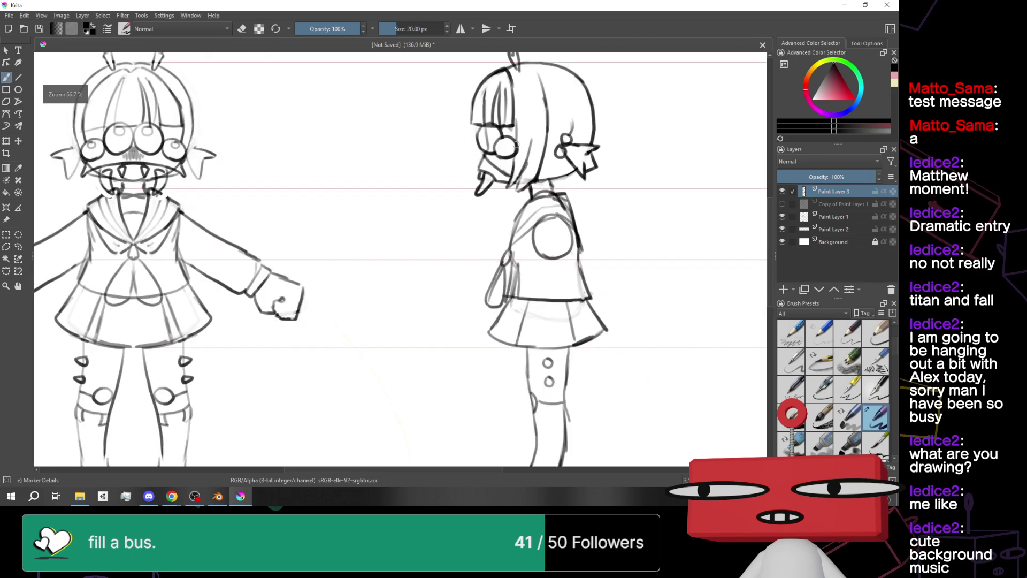
pyautogui.scroll(2, 538, 204)
pyautogui.scroll(1, 539, 203)
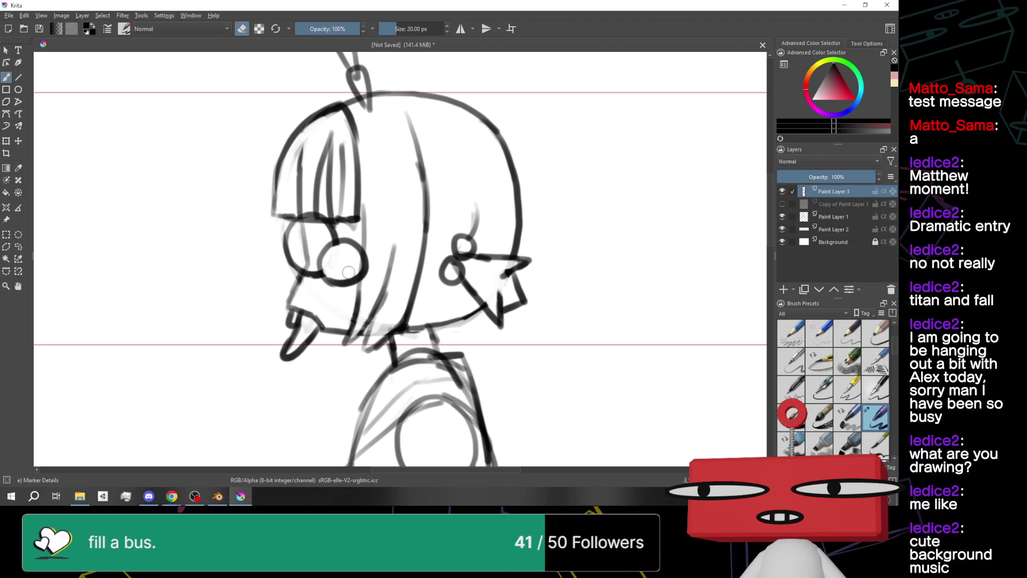
pyautogui.scroll(-5, 349, 273)
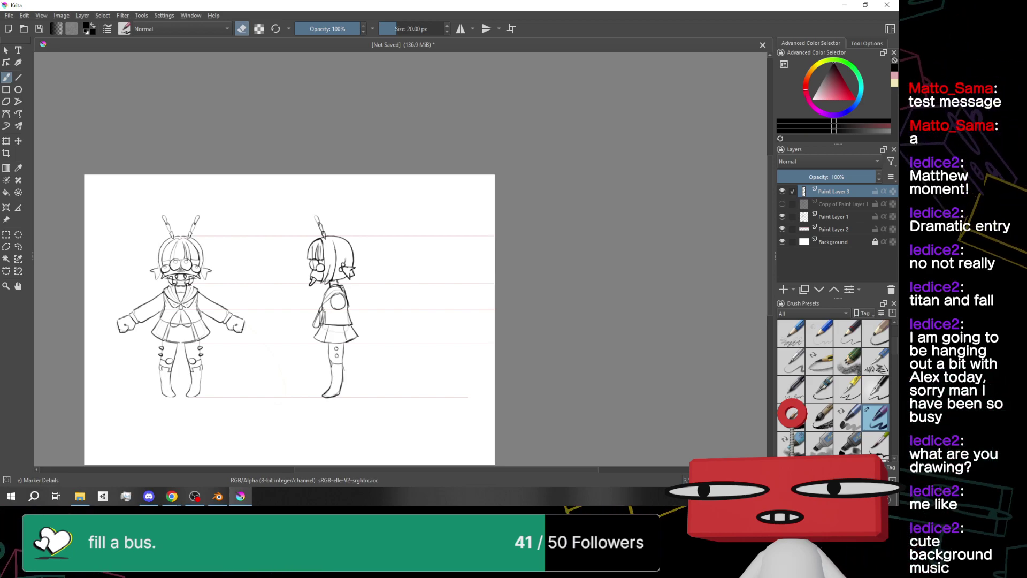
pyautogui.scroll(6, 168, 283)
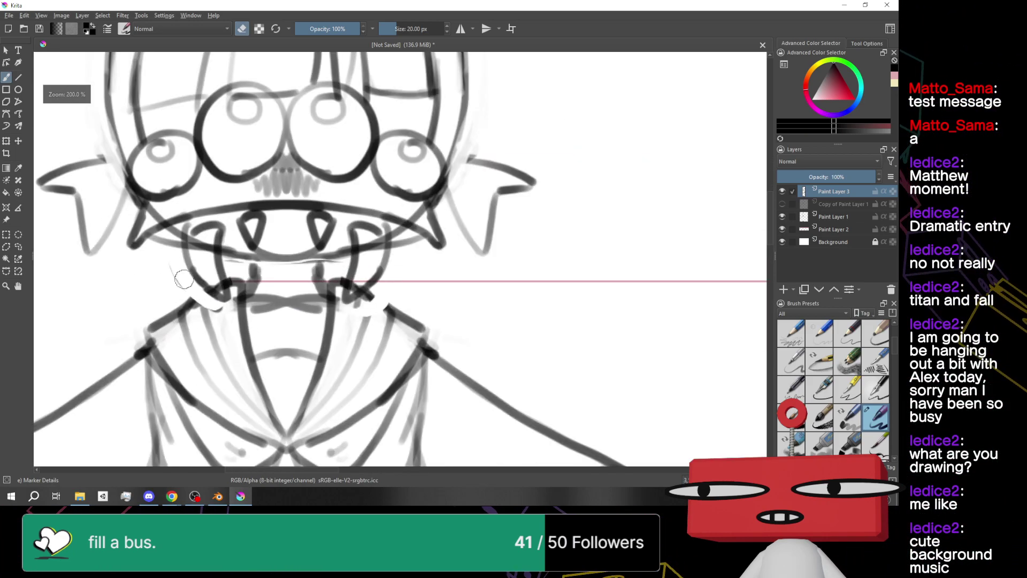
pyautogui.scroll(-1, 364, 262)
pyautogui.scroll(-3, 300, 262)
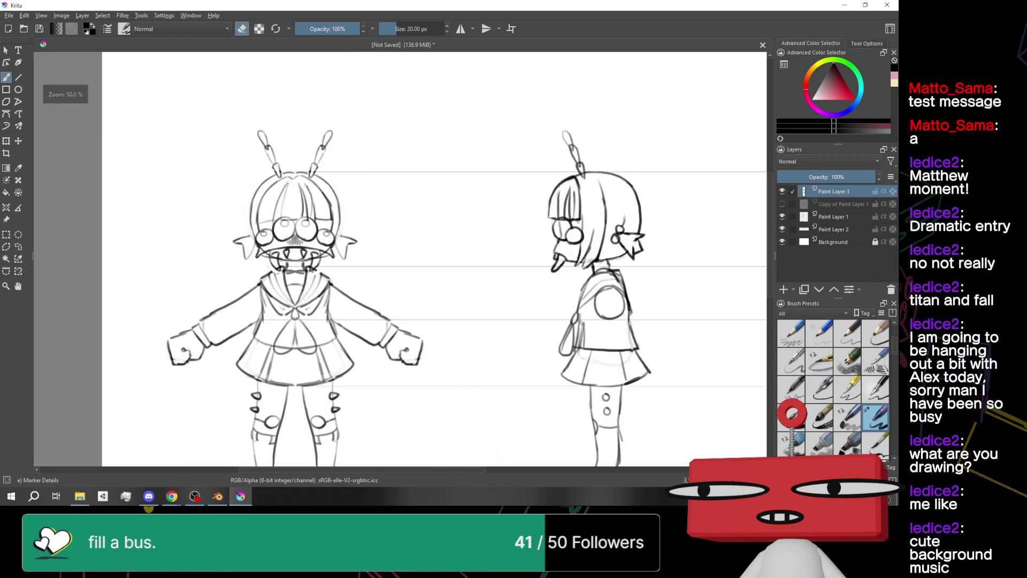
pyautogui.scroll(1, 484, 258)
# Show the faint front-view copy beneath the side view and toggle both layers to compare head, jaw and body alignment
pyautogui.click(782, 204)
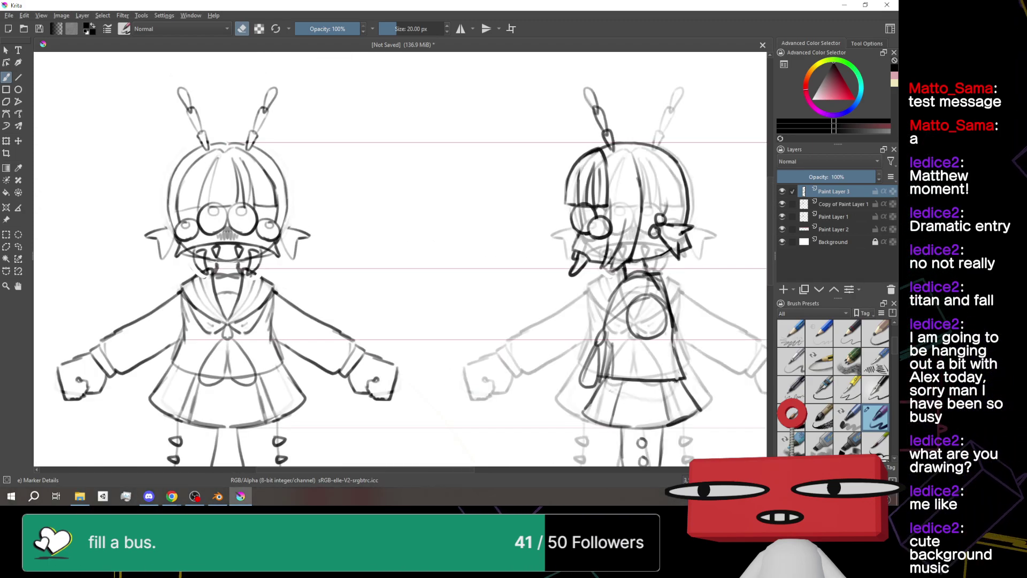
pyautogui.scroll(5, 299, 228)
pyautogui.scroll(-3, 299, 229)
pyautogui.scroll(2, 256, 204)
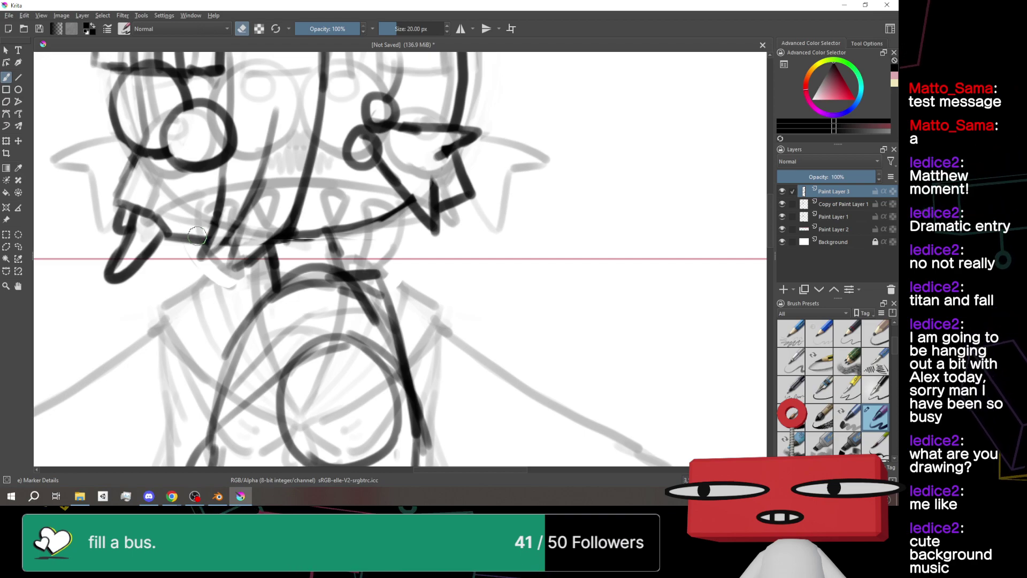
pyautogui.click(782, 191)
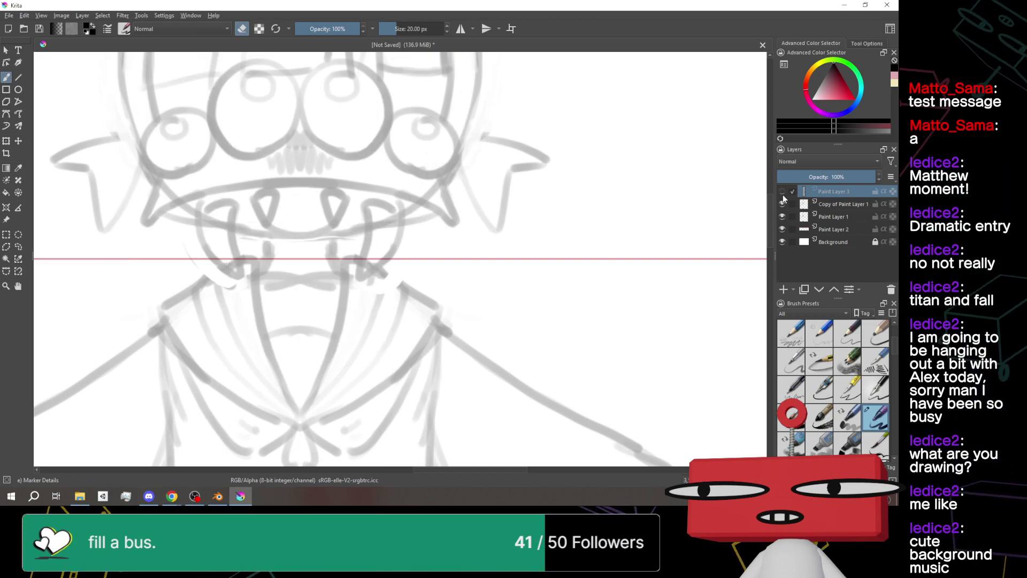
pyautogui.scroll(-2, 661, 235)
pyautogui.click(782, 191)
pyautogui.click(782, 203)
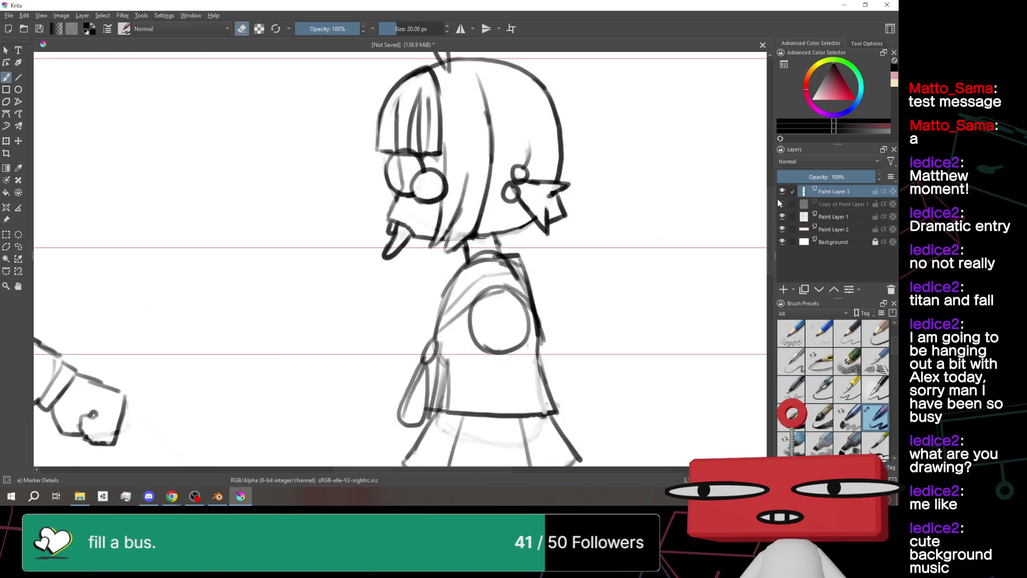
pyautogui.click(782, 203)
pyautogui.click(782, 204)
pyautogui.click(782, 204)
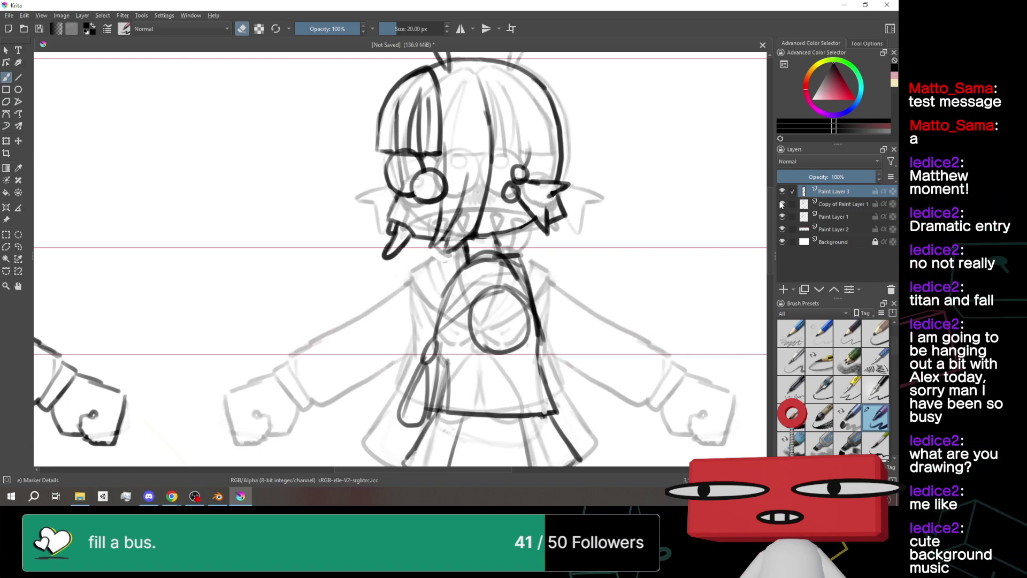
pyautogui.scroll(-3, 674, 216)
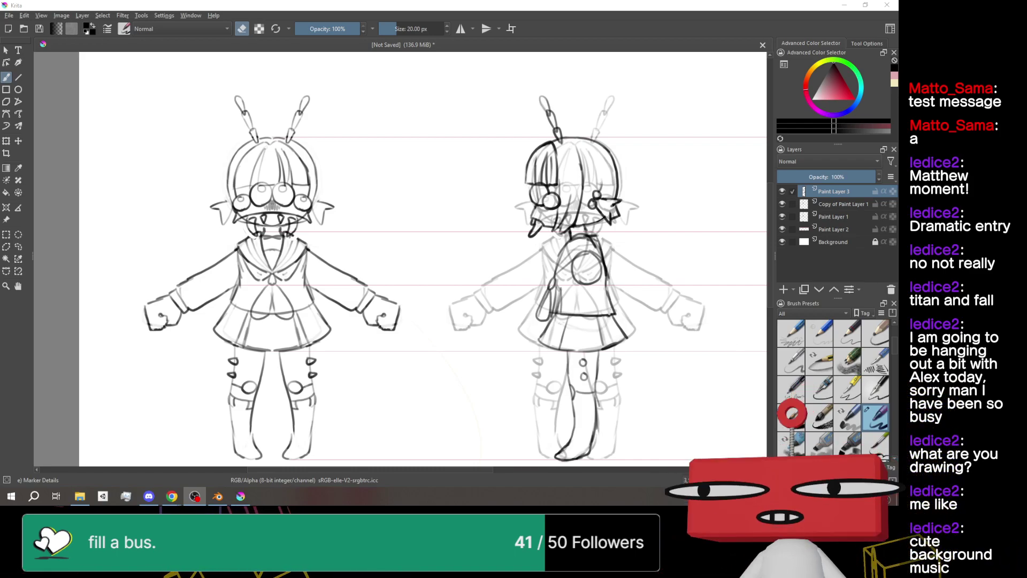
# Check the side-view and front-view layers by toggling their visibility, and hide Copy of Paint Layer 1
pyautogui.click(782, 194)
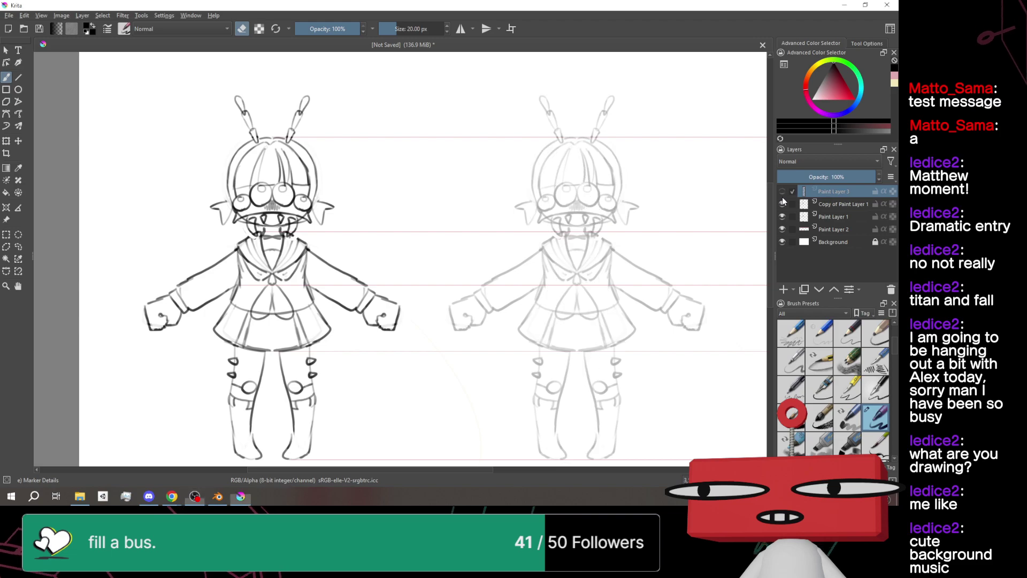
pyautogui.click(782, 194)
pyautogui.click(782, 204)
pyautogui.click(782, 217)
pyautogui.click(782, 217)
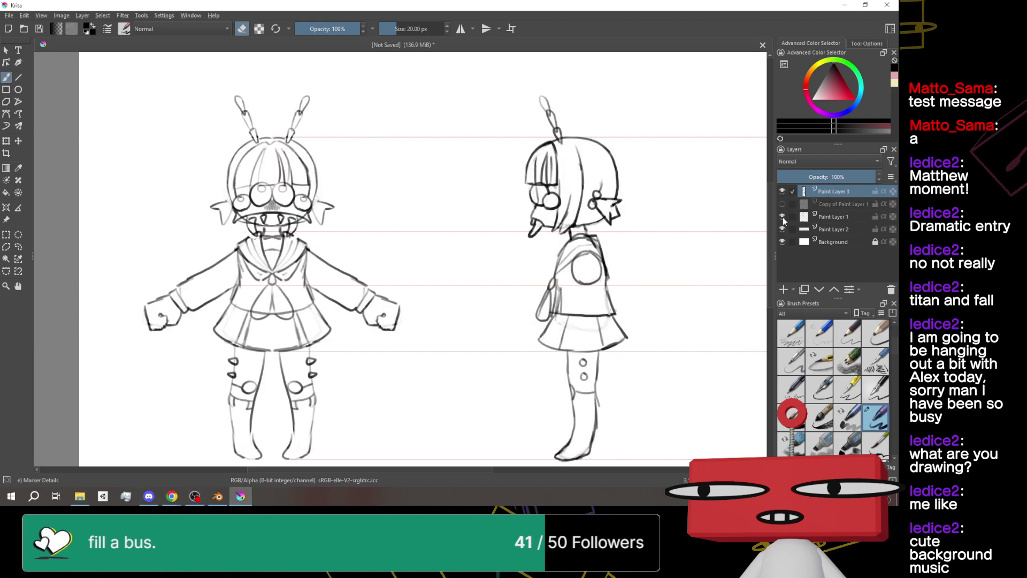
# Make Paint Layer 1 the active layer for editing the front view's fist
pyautogui.click(810, 218)
pyautogui.scroll(-3, 481, 273)
pyautogui.scroll(8, 481, 273)
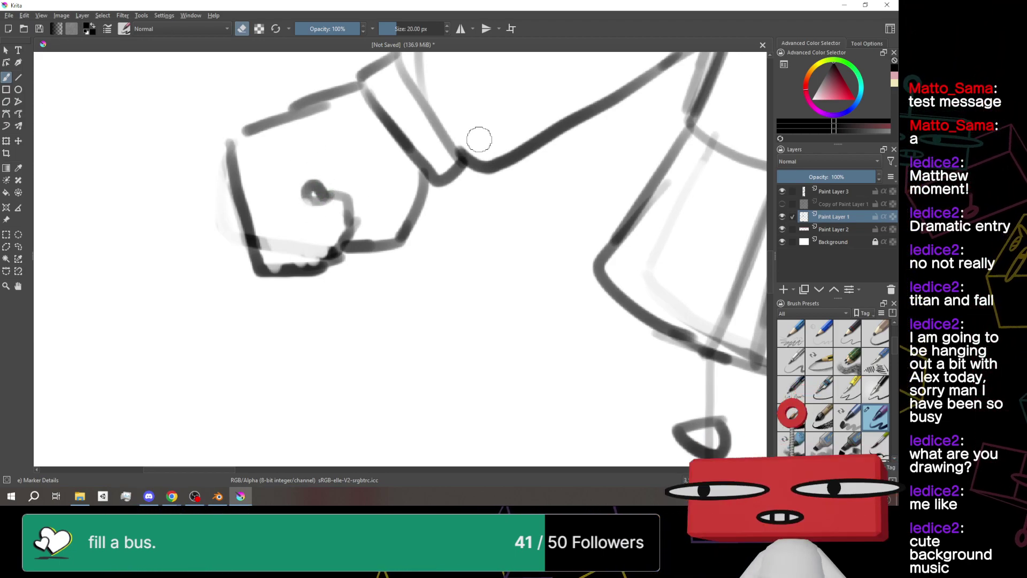
pyautogui.moveTo(315, 199); pyautogui.dragTo(312, 228)
pyautogui.hotkey('ctrl', 'z')
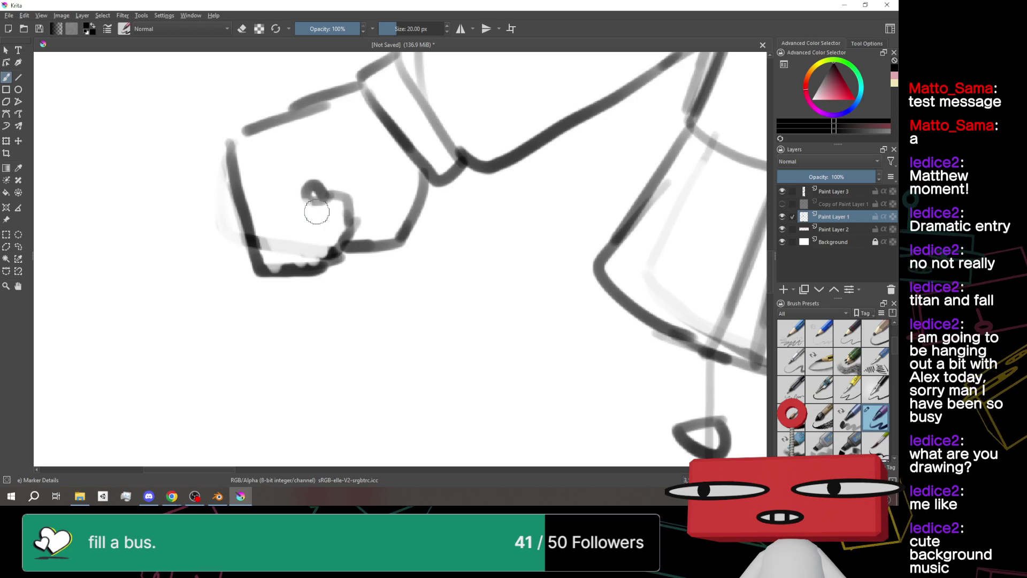
pyautogui.moveTo(302, 183)
pyautogui.mouseDown()
pyautogui.moveTo(313, 230)
pyautogui.moveTo(308, 223)
pyautogui.mouseUp()
pyautogui.hotkey('ctrl', 'z')
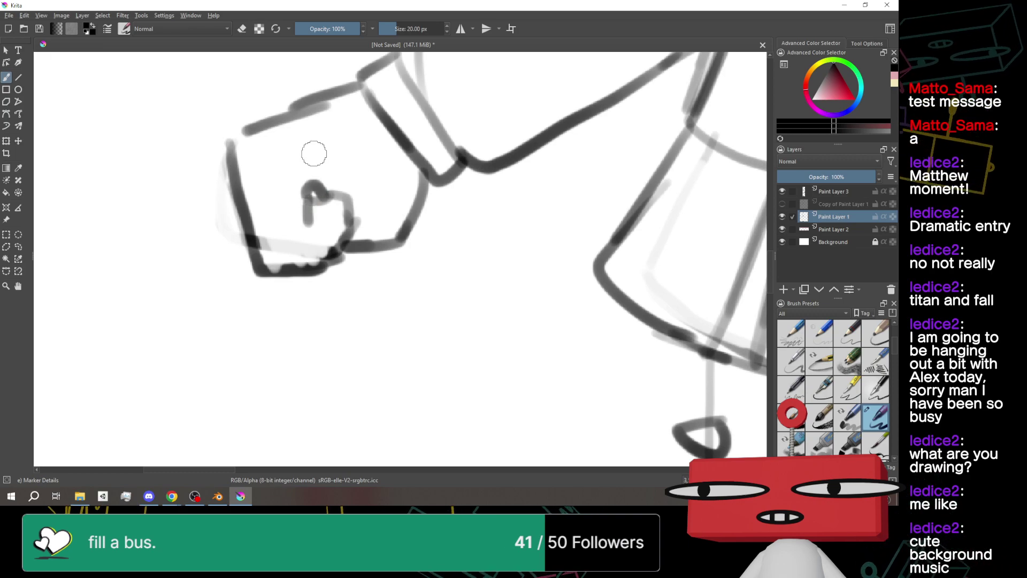
pyautogui.scroll(-3, 316, 157)
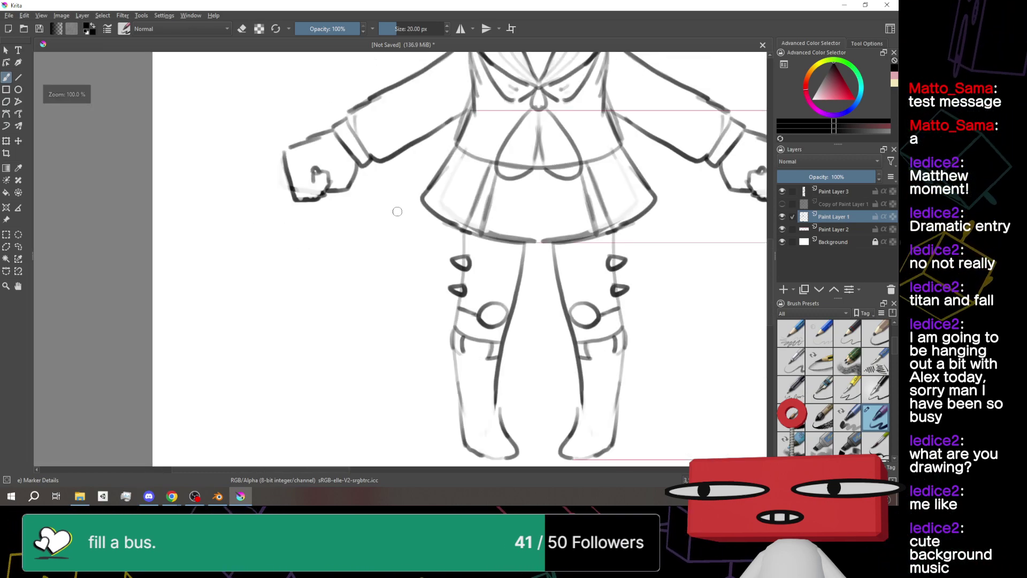
pyautogui.scroll(4, 315, 174)
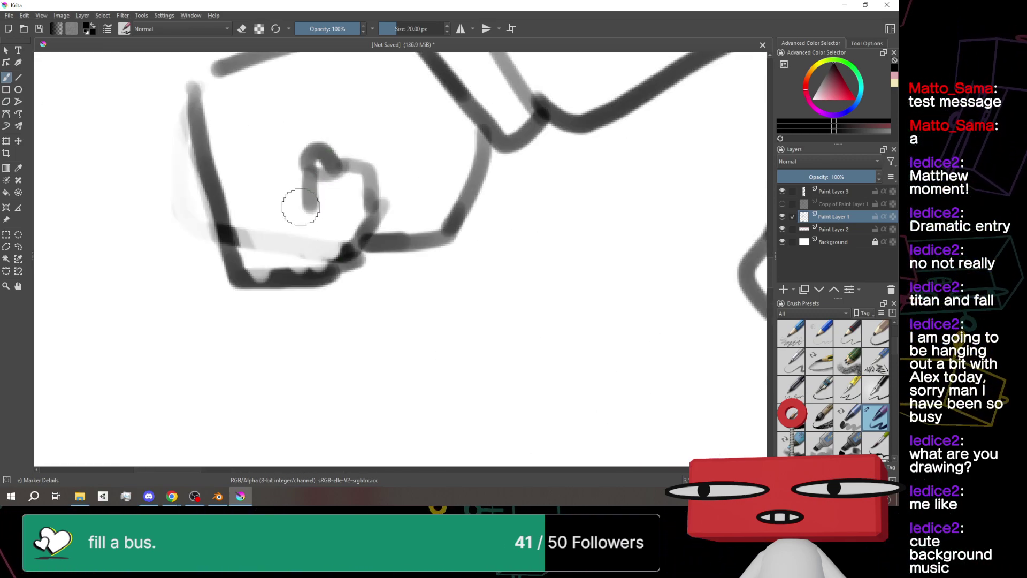
pyautogui.moveTo(310, 204)
pyautogui.mouseDown()
pyautogui.moveTo(298, 220)
pyautogui.moveTo(306, 209)
pyautogui.mouseUp()
pyautogui.hotkey('ctrl', 'z')
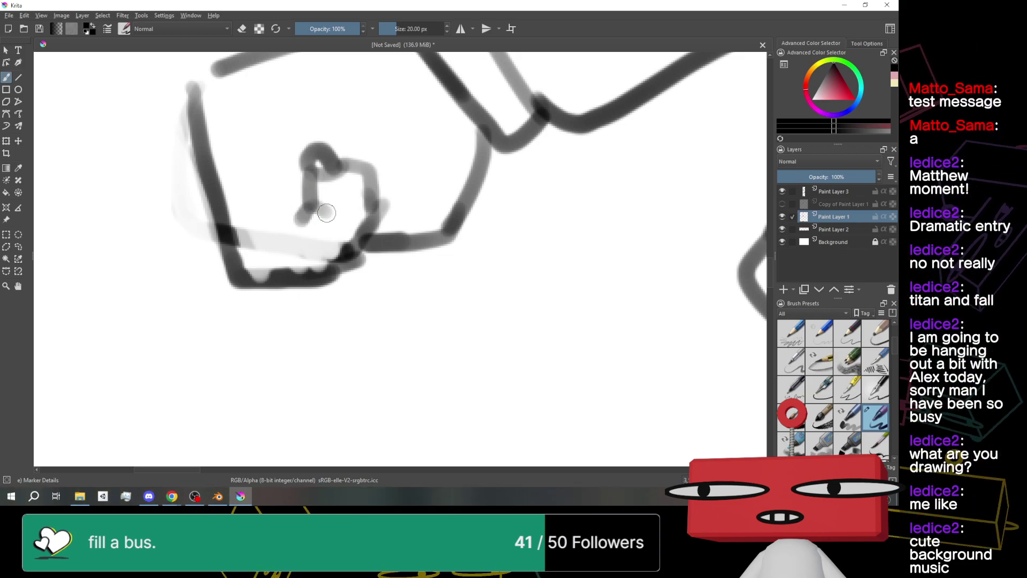
pyautogui.scroll(-4, 334, 193)
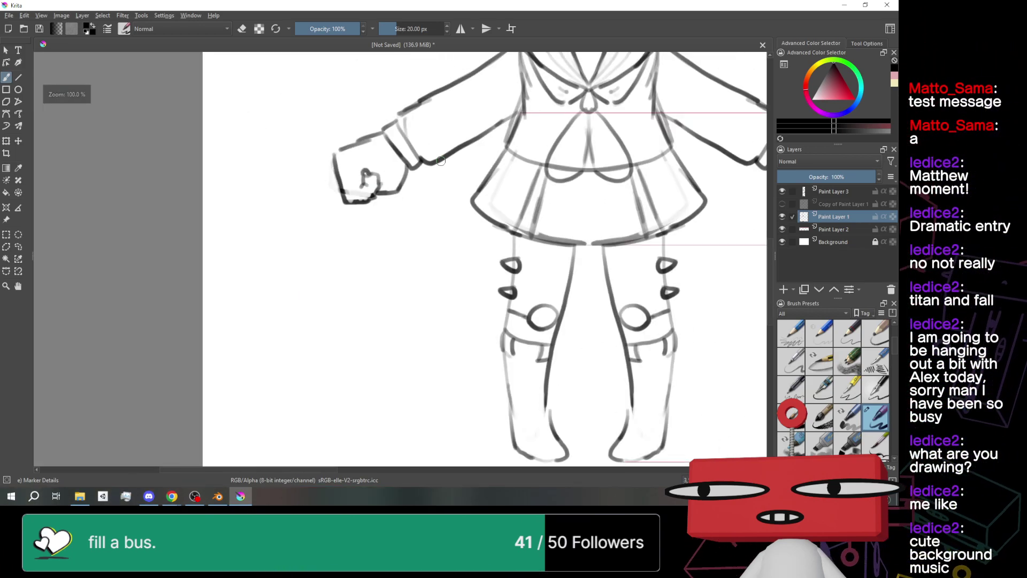
pyautogui.scroll(5, 374, 159)
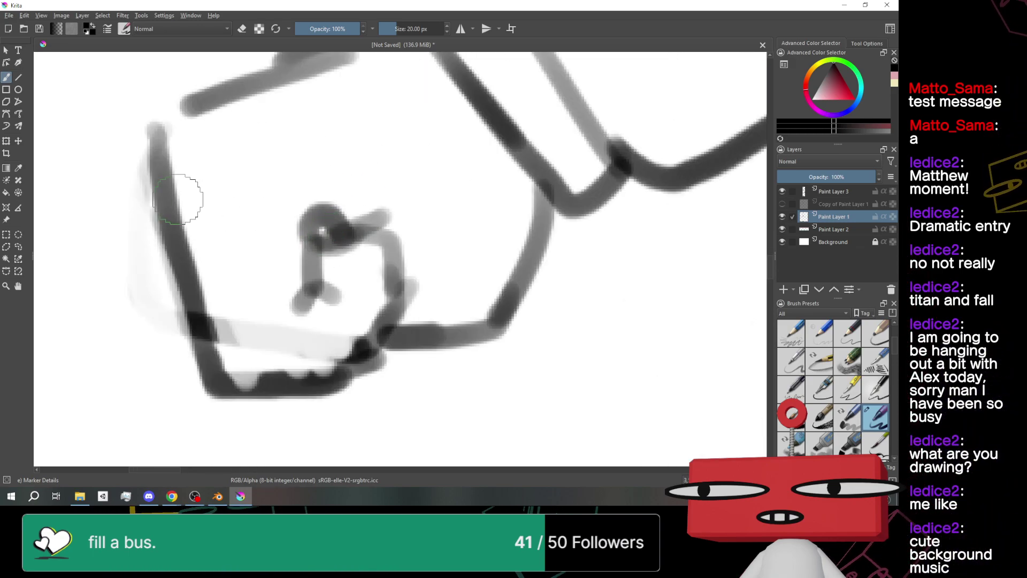
pyautogui.scroll(-7, 179, 199)
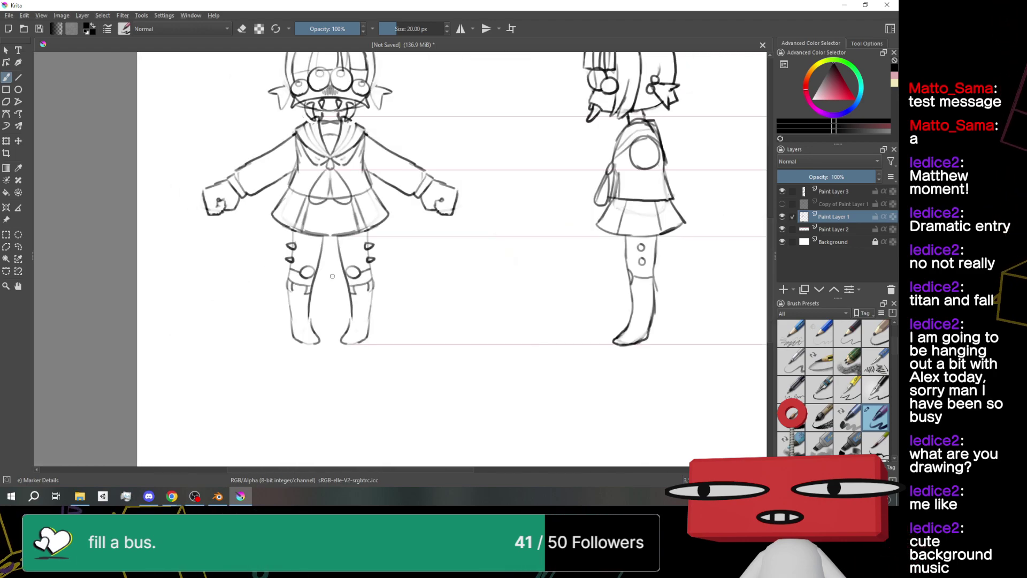
pyautogui.scroll(1, 307, 159)
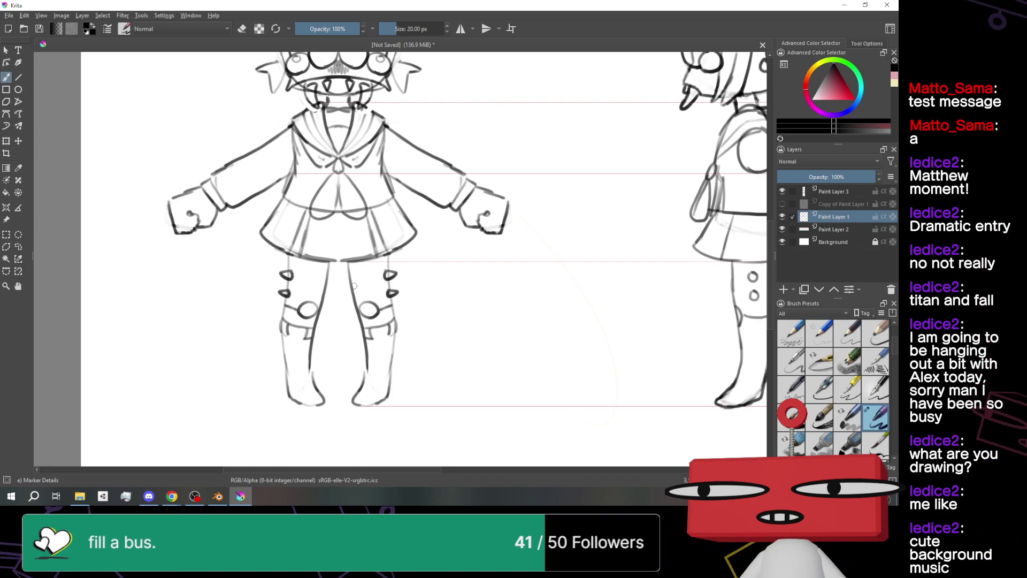
# Turn on horizontal mirroring and draw a short finger line dropping from the small curl inside both front-view fists
pyautogui.click(461, 28)
pyautogui.scroll(4, 228, 209)
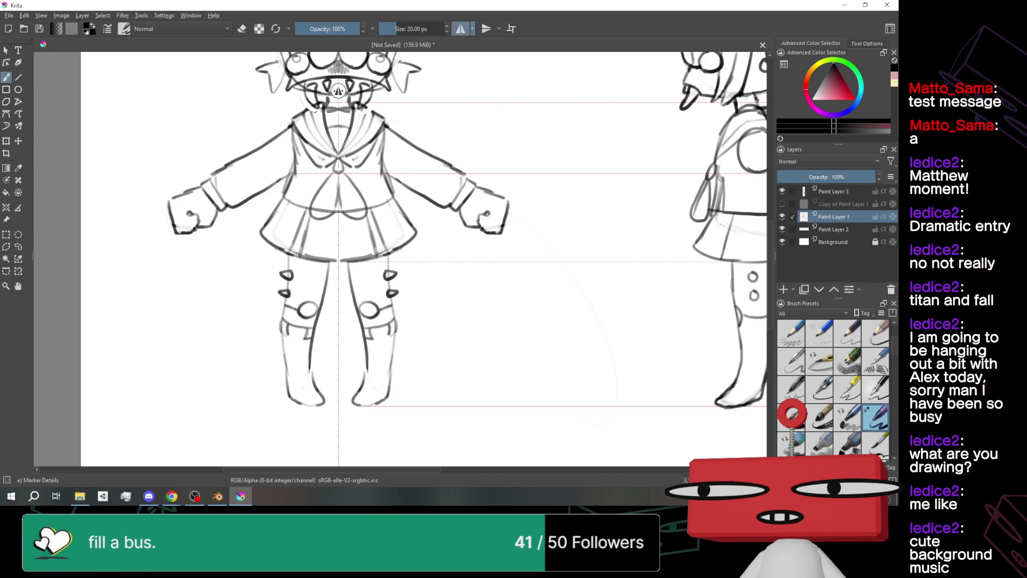
pyautogui.scroll(-4, 107, 257)
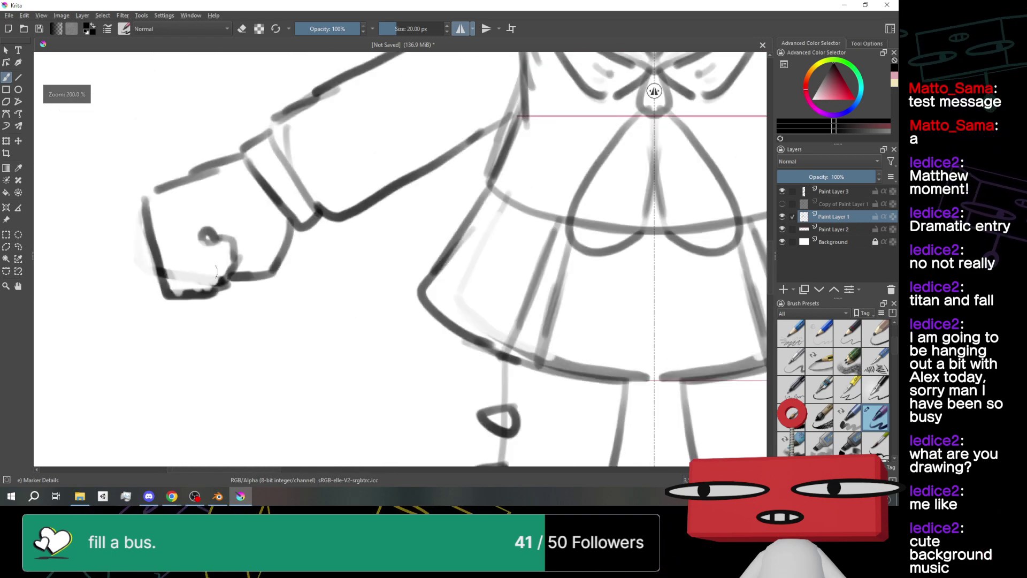
pyautogui.scroll(6, 313, 287)
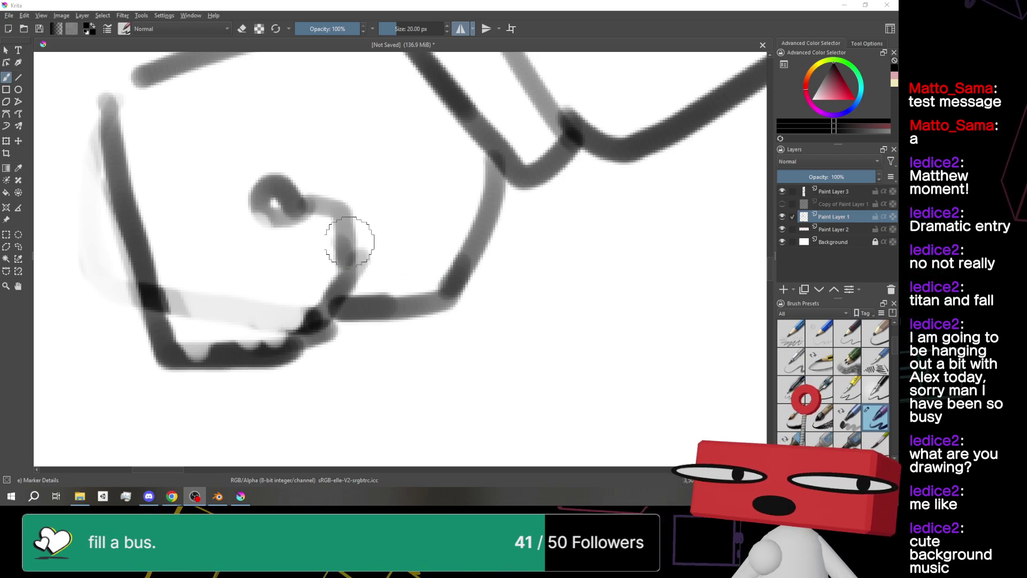
pyautogui.hotkey('ctrl', 'z')
pyautogui.moveTo(277, 223); pyautogui.dragTo(270, 273)
pyautogui.hotkey('ctrl', 'z')
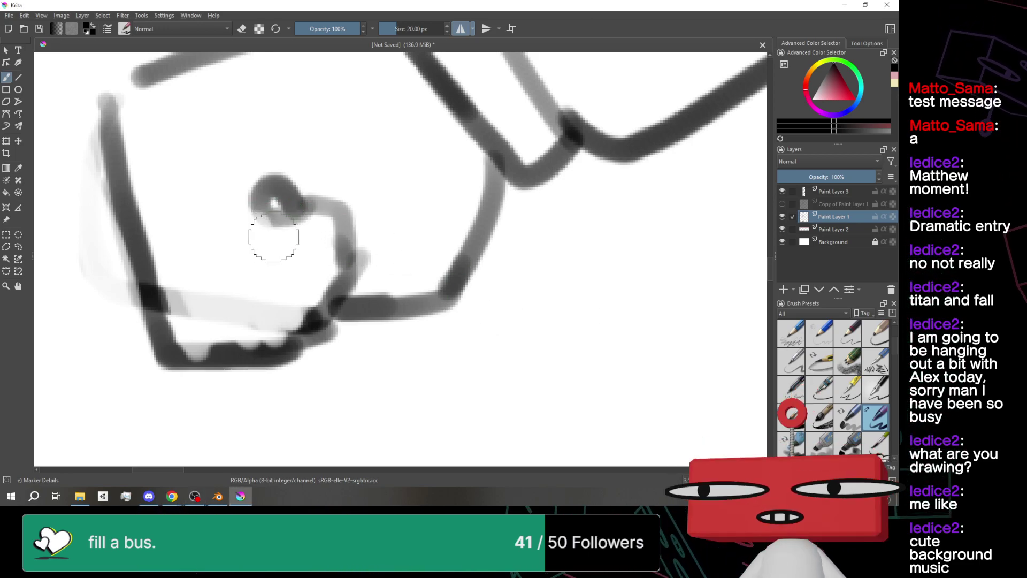
pyautogui.moveTo(270, 218); pyautogui.dragTo(260, 273)
pyautogui.hotkey('ctrl', 'z')
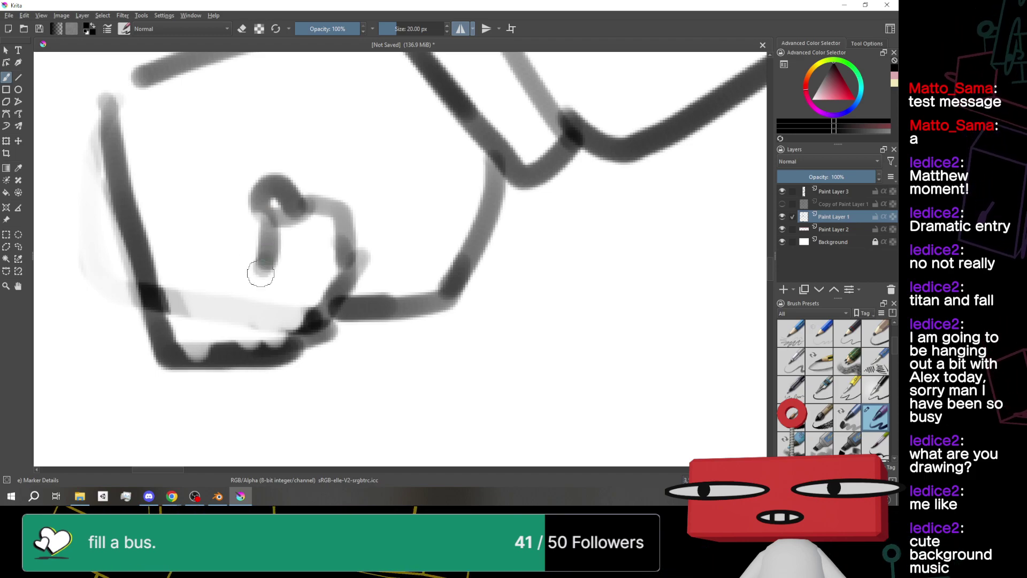
# Examine the finger lines on both front-view fists in relation to the sleeves and the whole figure
pyautogui.scroll(-6, 295, 171)
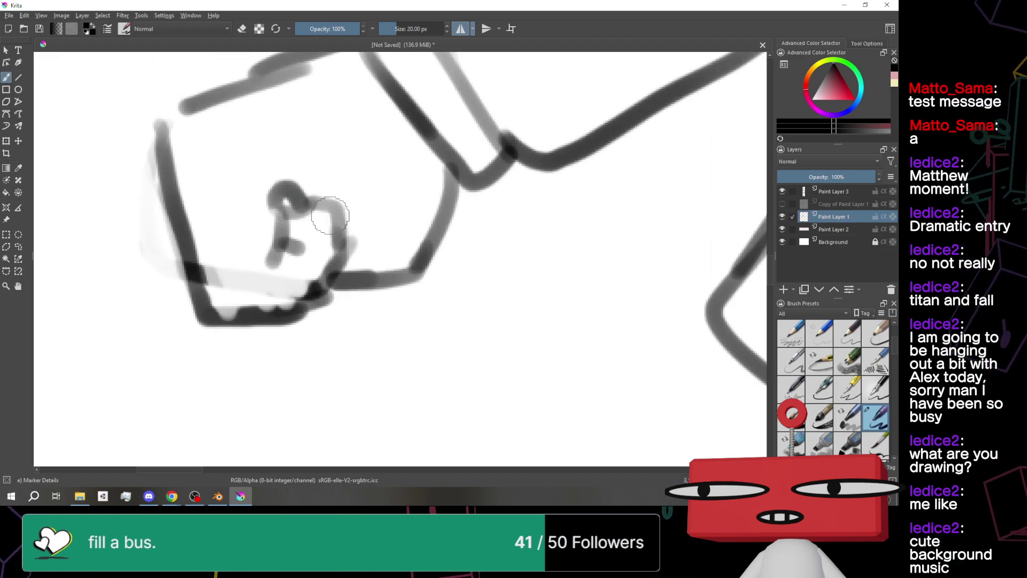
pyautogui.scroll(7, 318, 195)
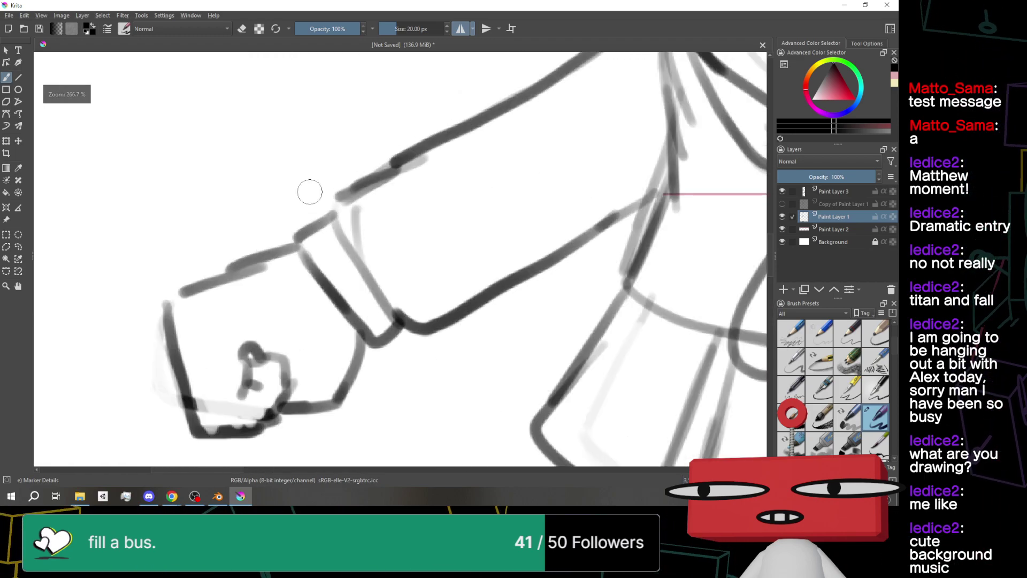
pyautogui.scroll(1, 250, 377)
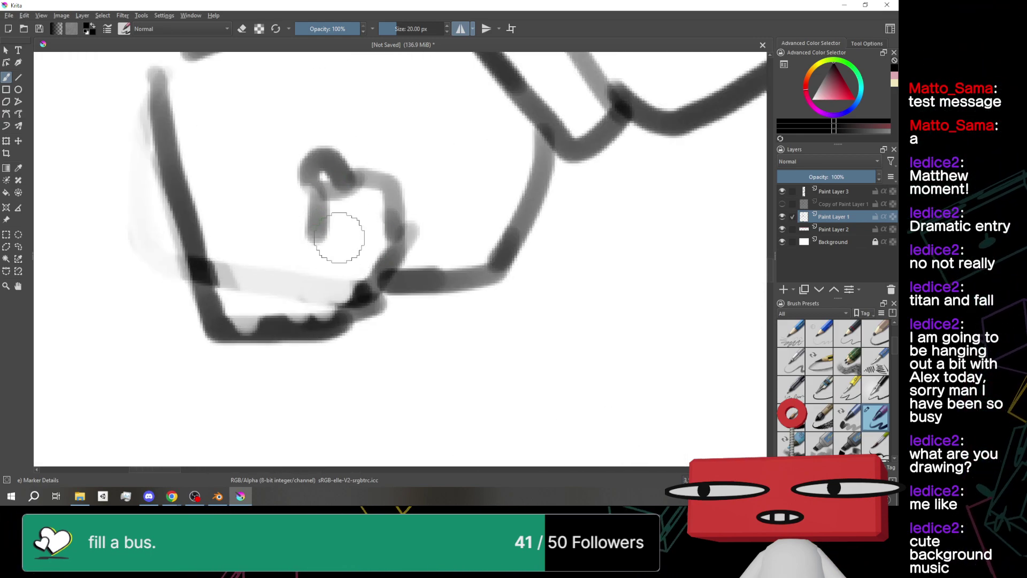
pyautogui.scroll(-5, 354, 243)
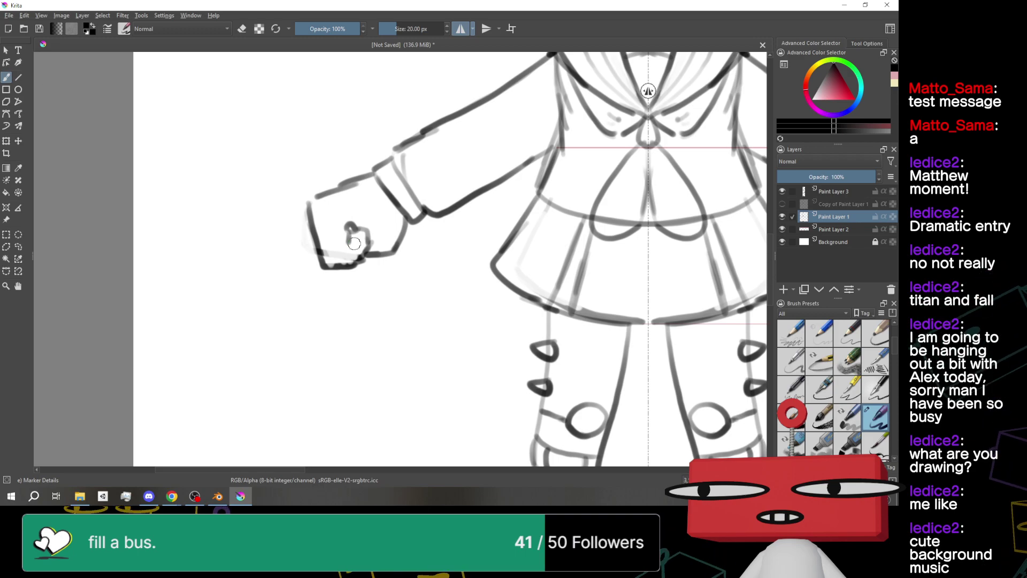
pyautogui.scroll(-1, 263, 342)
pyautogui.scroll(-2, 309, 318)
pyautogui.scroll(1, 576, 299)
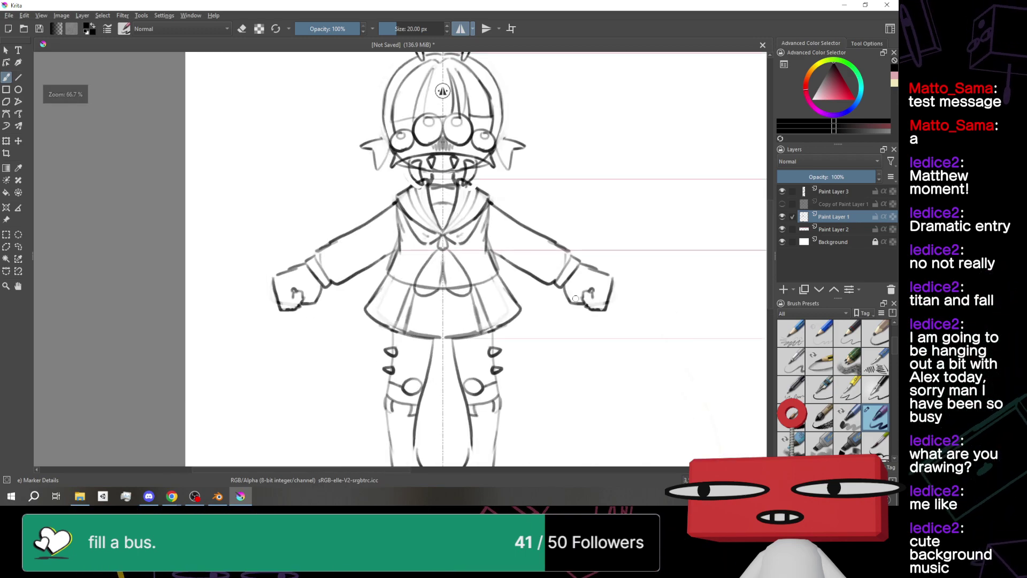
pyautogui.scroll(6, 245, 295)
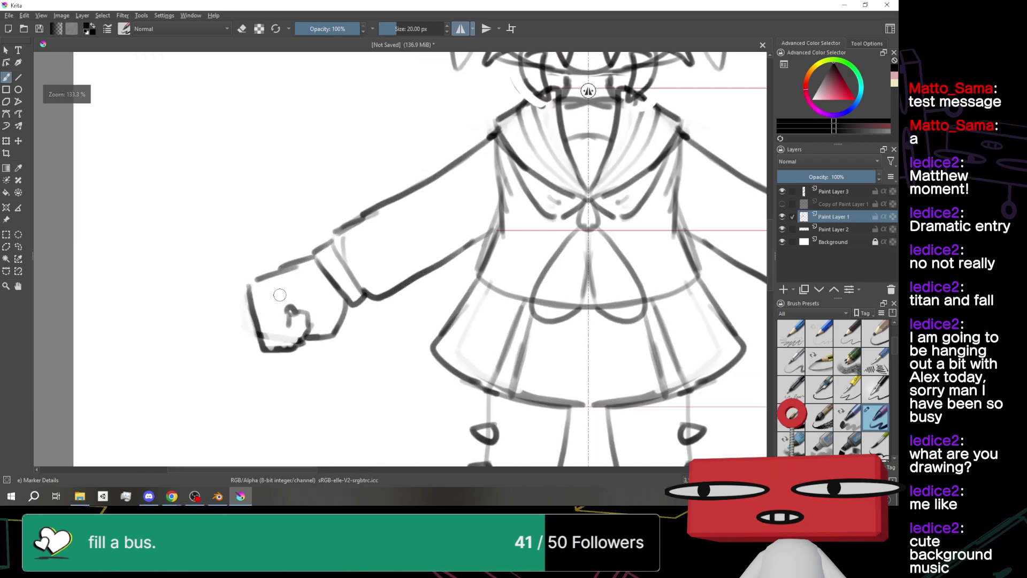
pyautogui.moveTo(327, 213); pyautogui.dragTo(252, 347)
pyautogui.hotkey('ctrl', 'z')
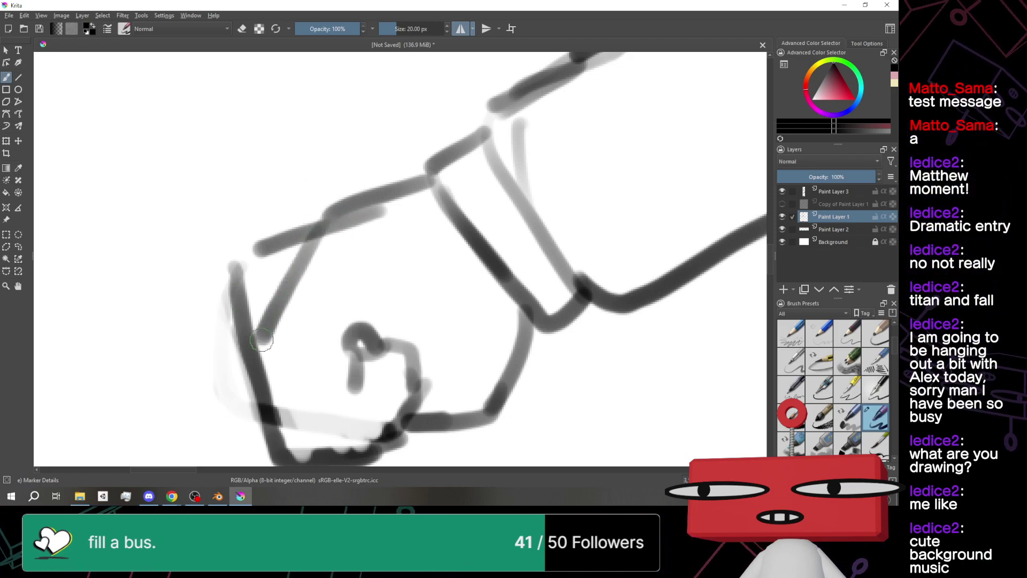
pyautogui.hotkey('ctrl', 'z')
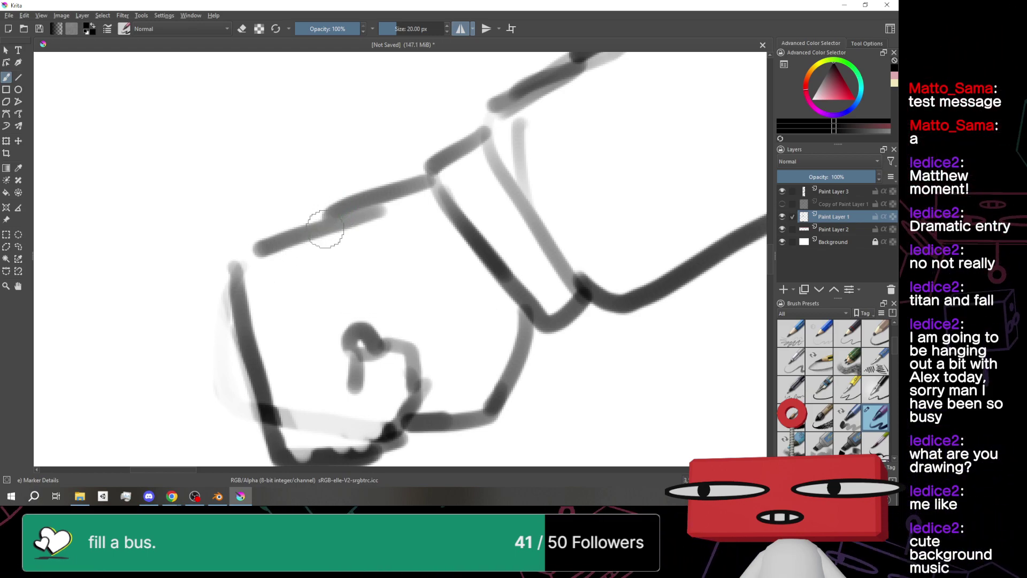
pyautogui.hotkey('ctrl', 'z')
# Reshape the finger outline below the curl in both mirrored front-view fists into a straighter diagonal, erasing the boxy corner
pyautogui.scroll(-5, 525, 234)
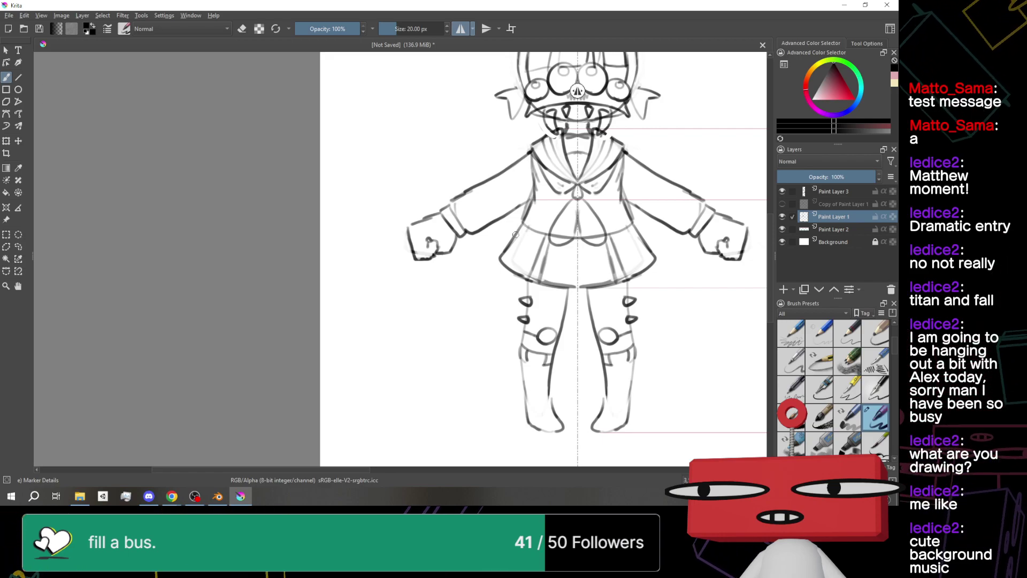
pyautogui.scroll(-1, 525, 269)
pyautogui.scroll(-3, 524, 268)
pyautogui.scroll(3, 610, 273)
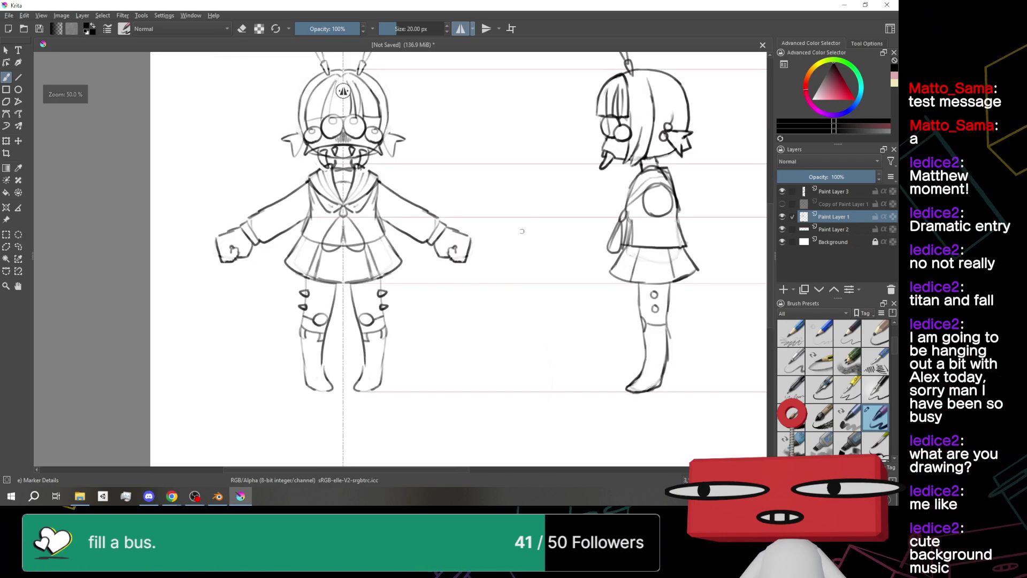
pyautogui.scroll(5, 469, 258)
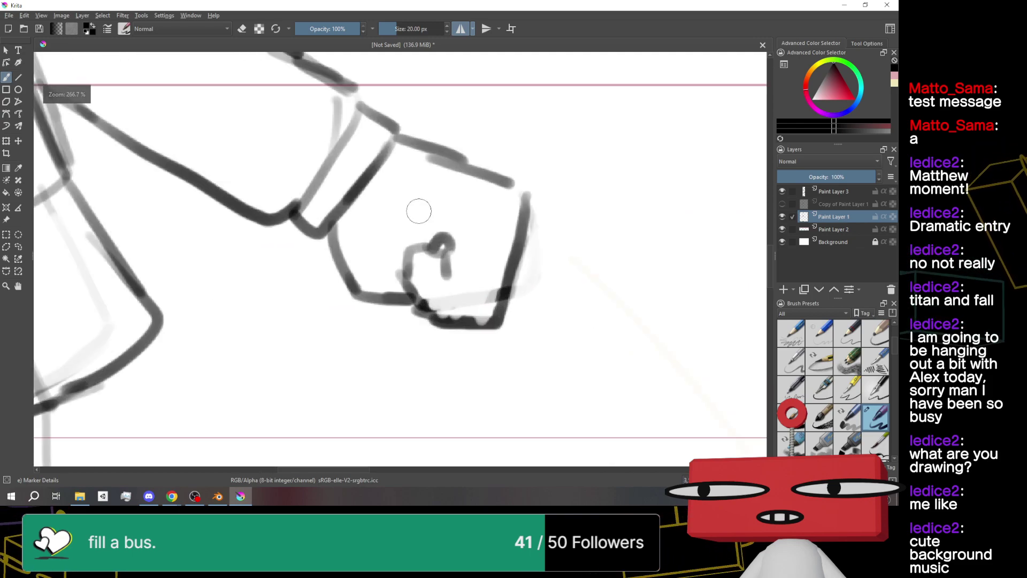
pyautogui.scroll(-1, 420, 211)
pyautogui.scroll(1, 420, 211)
pyautogui.scroll(1, 439, 223)
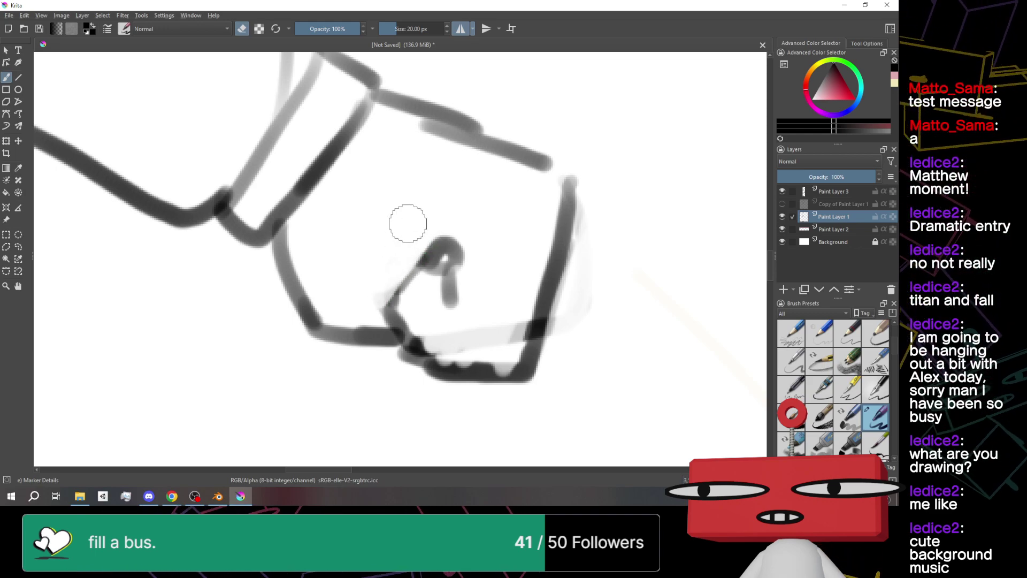
# Redraw the lower palm edge of both front-view fists as a downward slant, and darken the diagonal finger line and the fists' underside
pyautogui.scroll(-5, 415, 199)
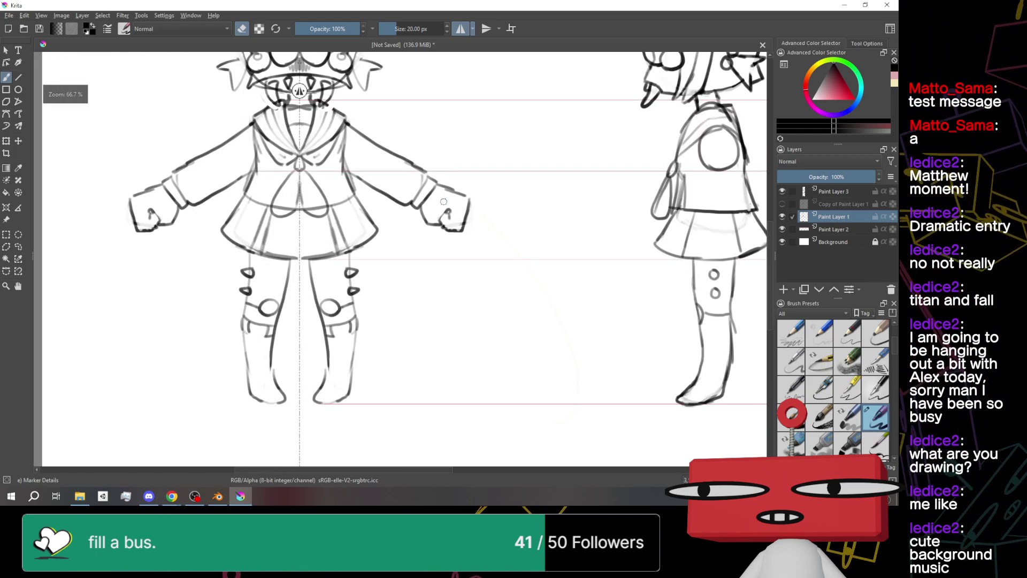
pyautogui.scroll(-2, 443, 202)
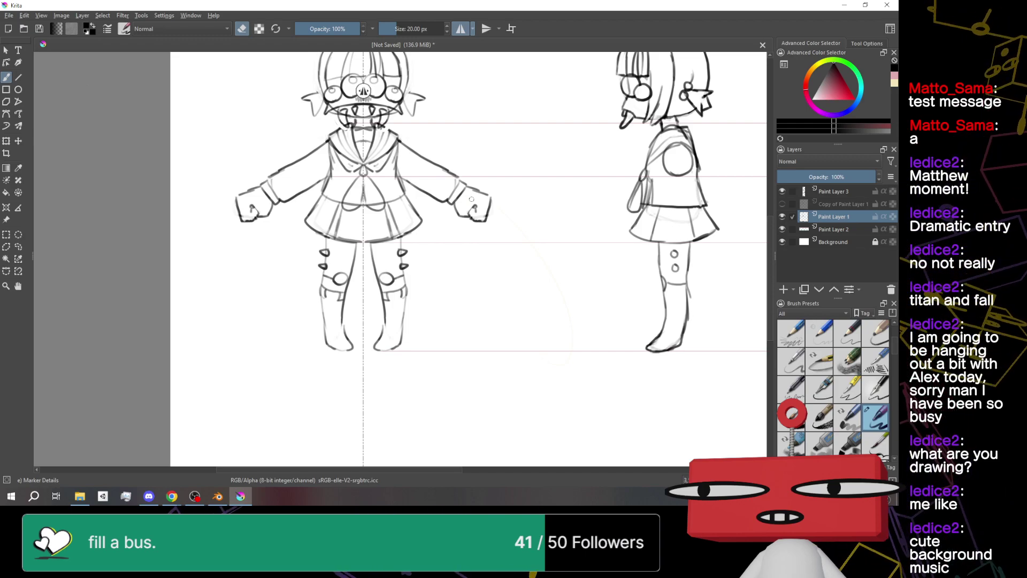
pyautogui.scroll(4, 472, 199)
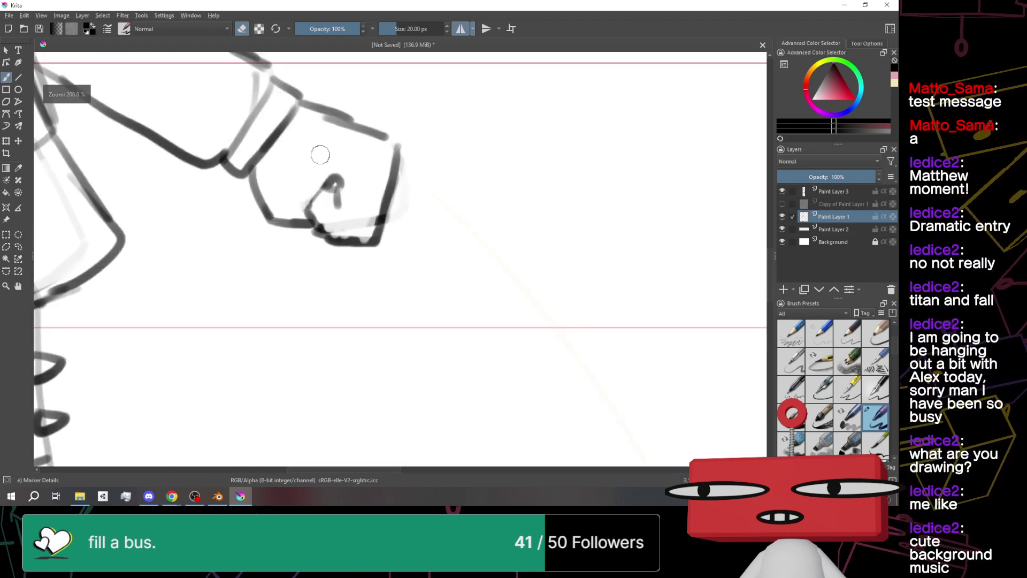
pyautogui.scroll(1, 320, 155)
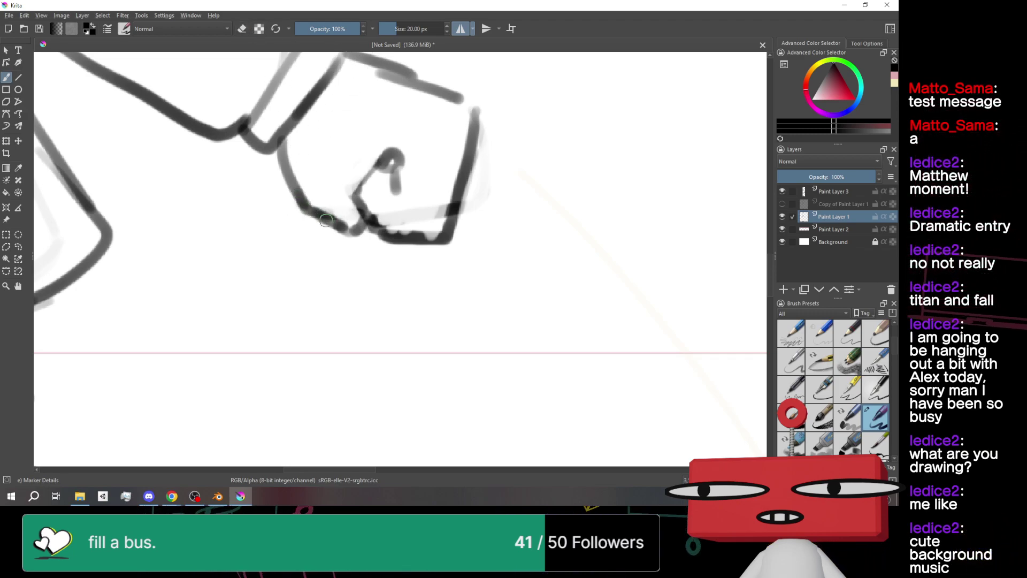
pyautogui.moveTo(363, 217); pyautogui.dragTo(356, 166)
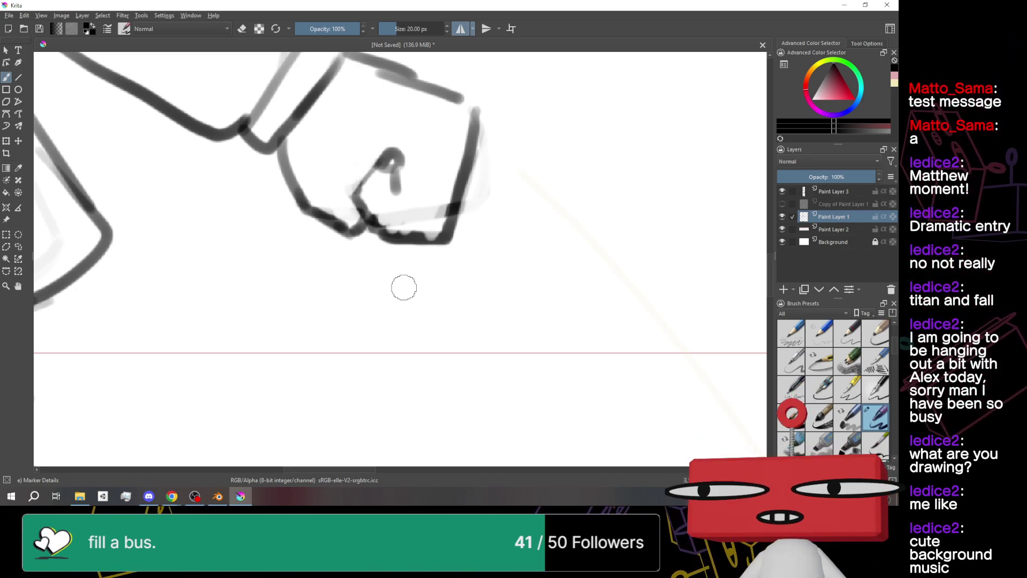
pyautogui.moveTo(357, 199); pyautogui.dragTo(424, 235)
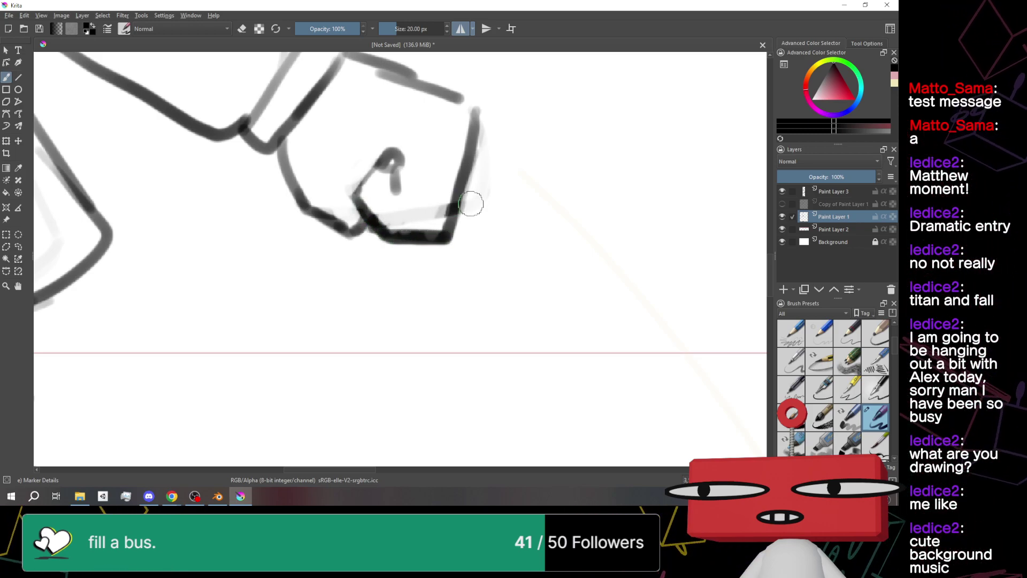
pyautogui.scroll(-5, 498, 203)
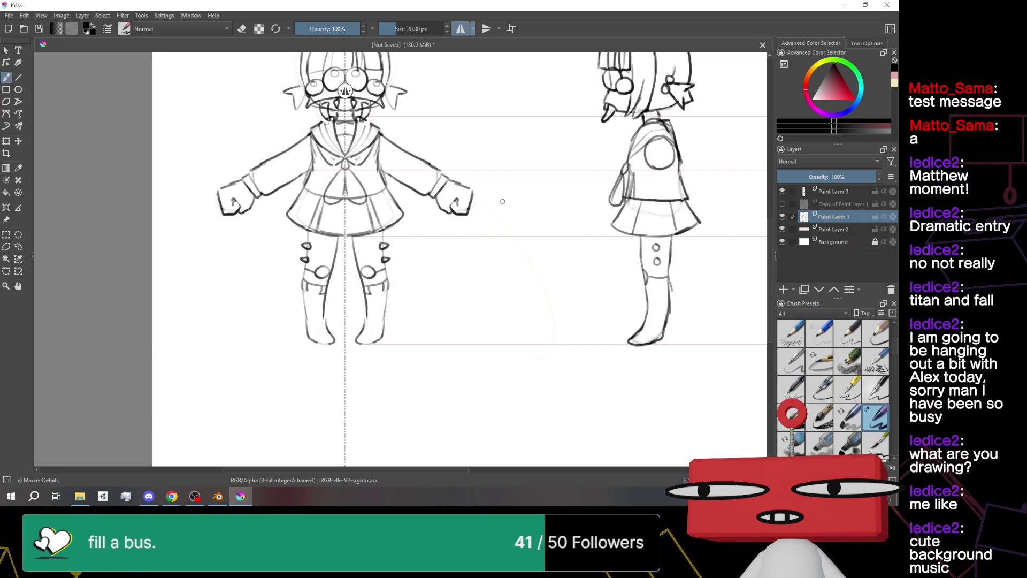
pyautogui.scroll(-3, 508, 203)
pyautogui.scroll(4, 532, 151)
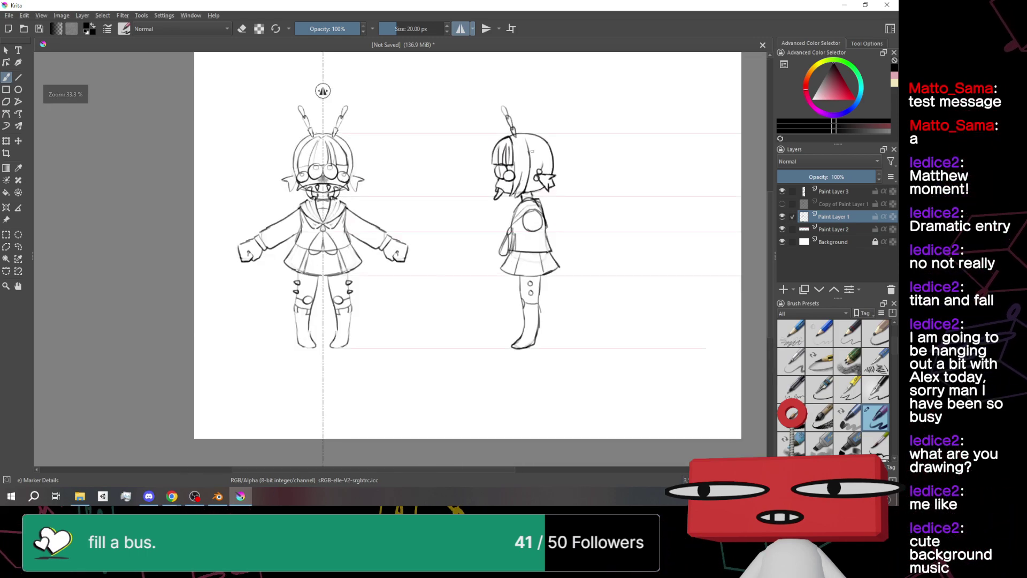